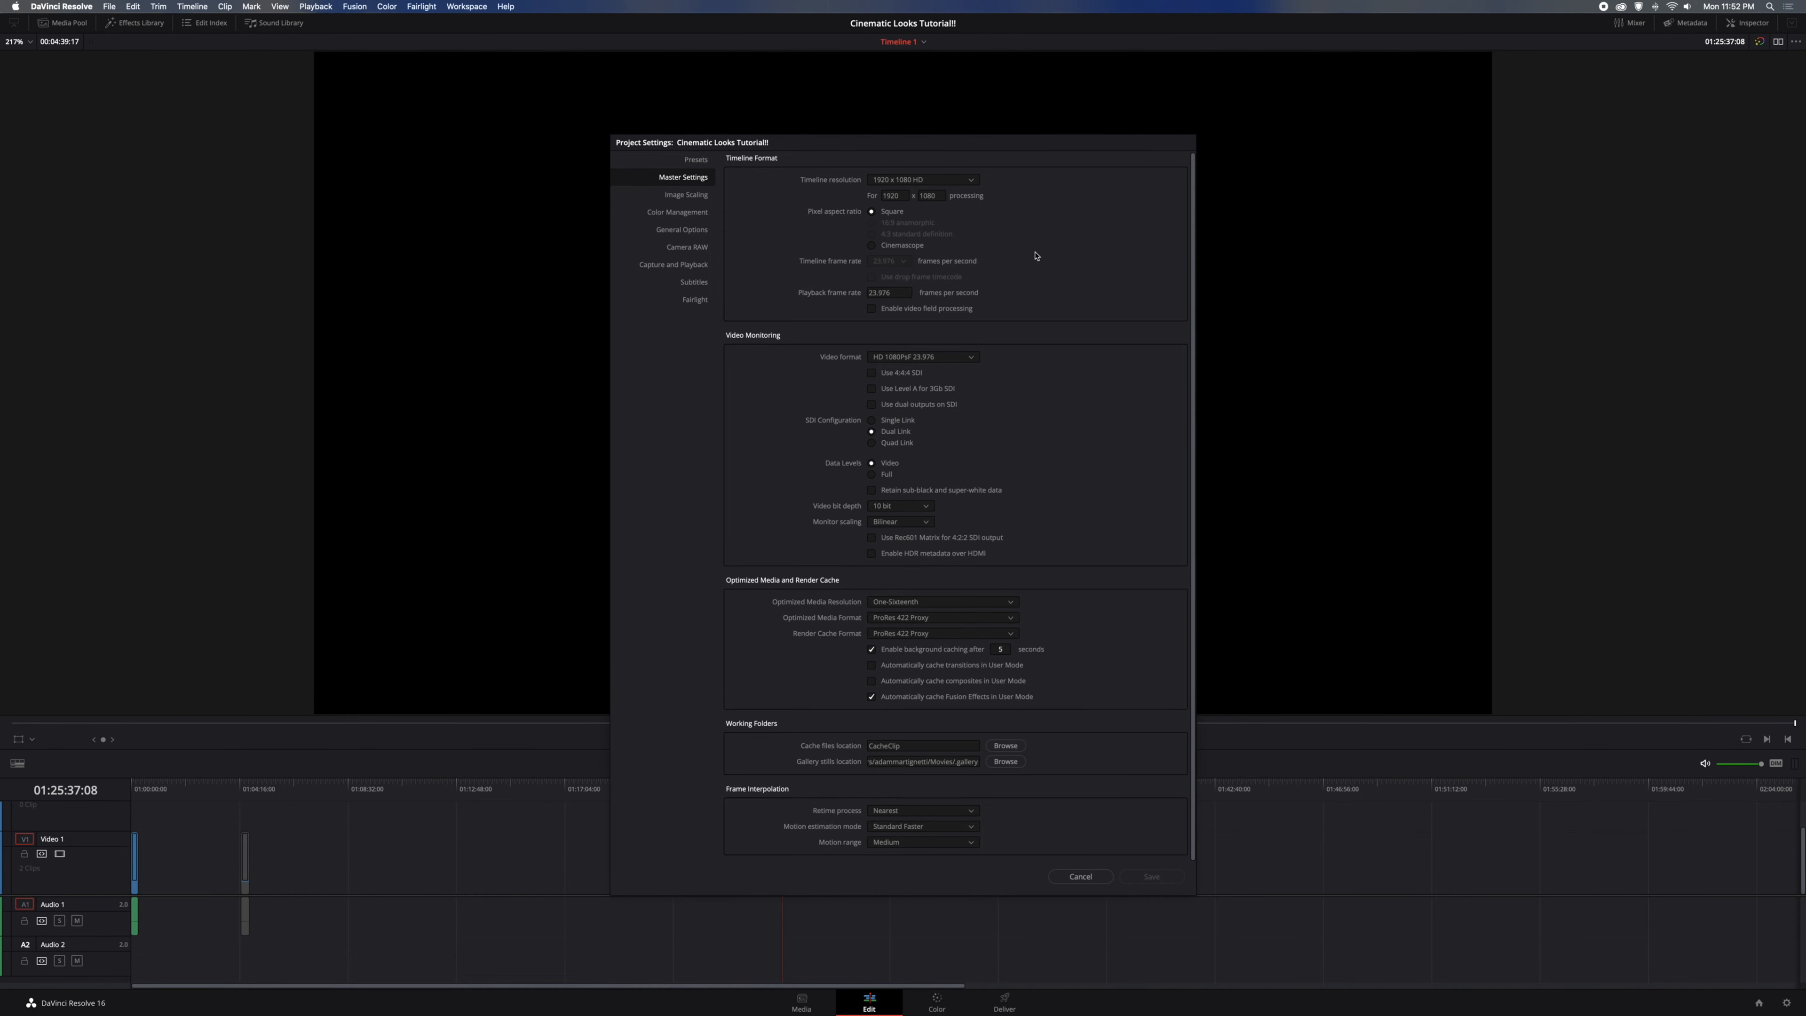
Review the optimized media resolution and format choices in the project settings and close the dialog without saving changes
{"action": "left_click", "coordinate": [924, 603]}
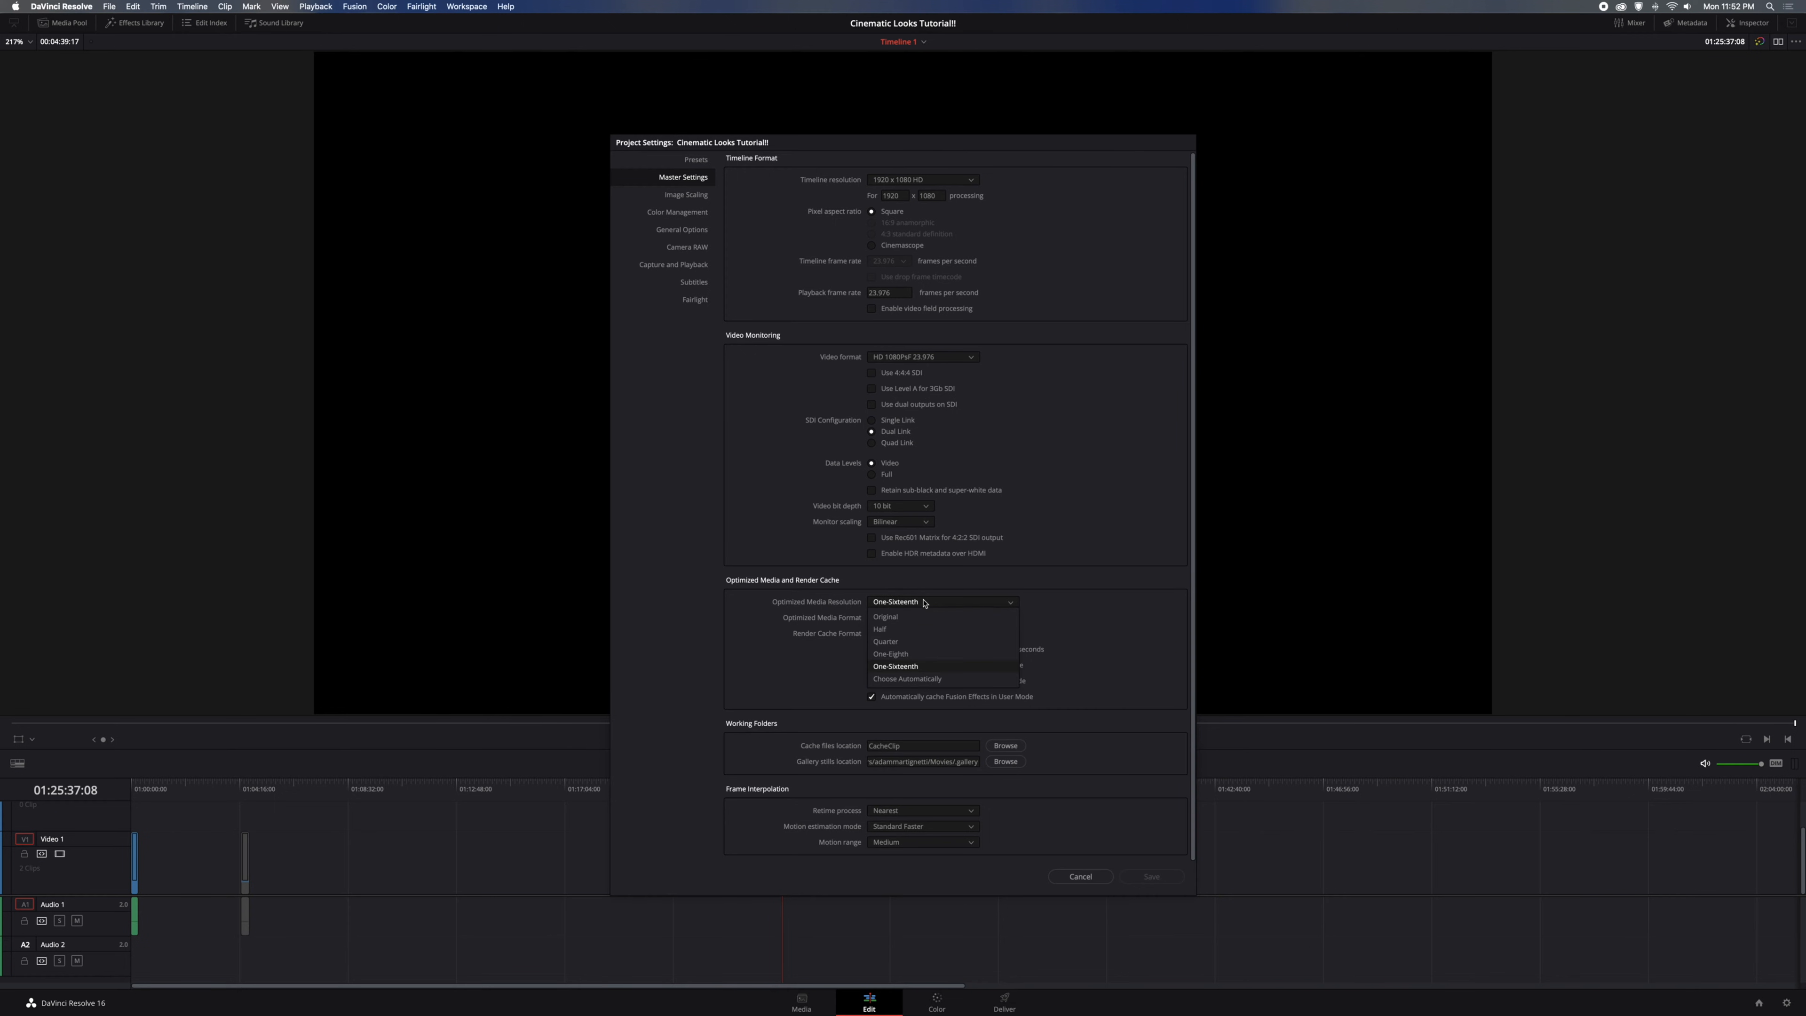
{"action": "left_click", "coordinate": [1073, 578]}
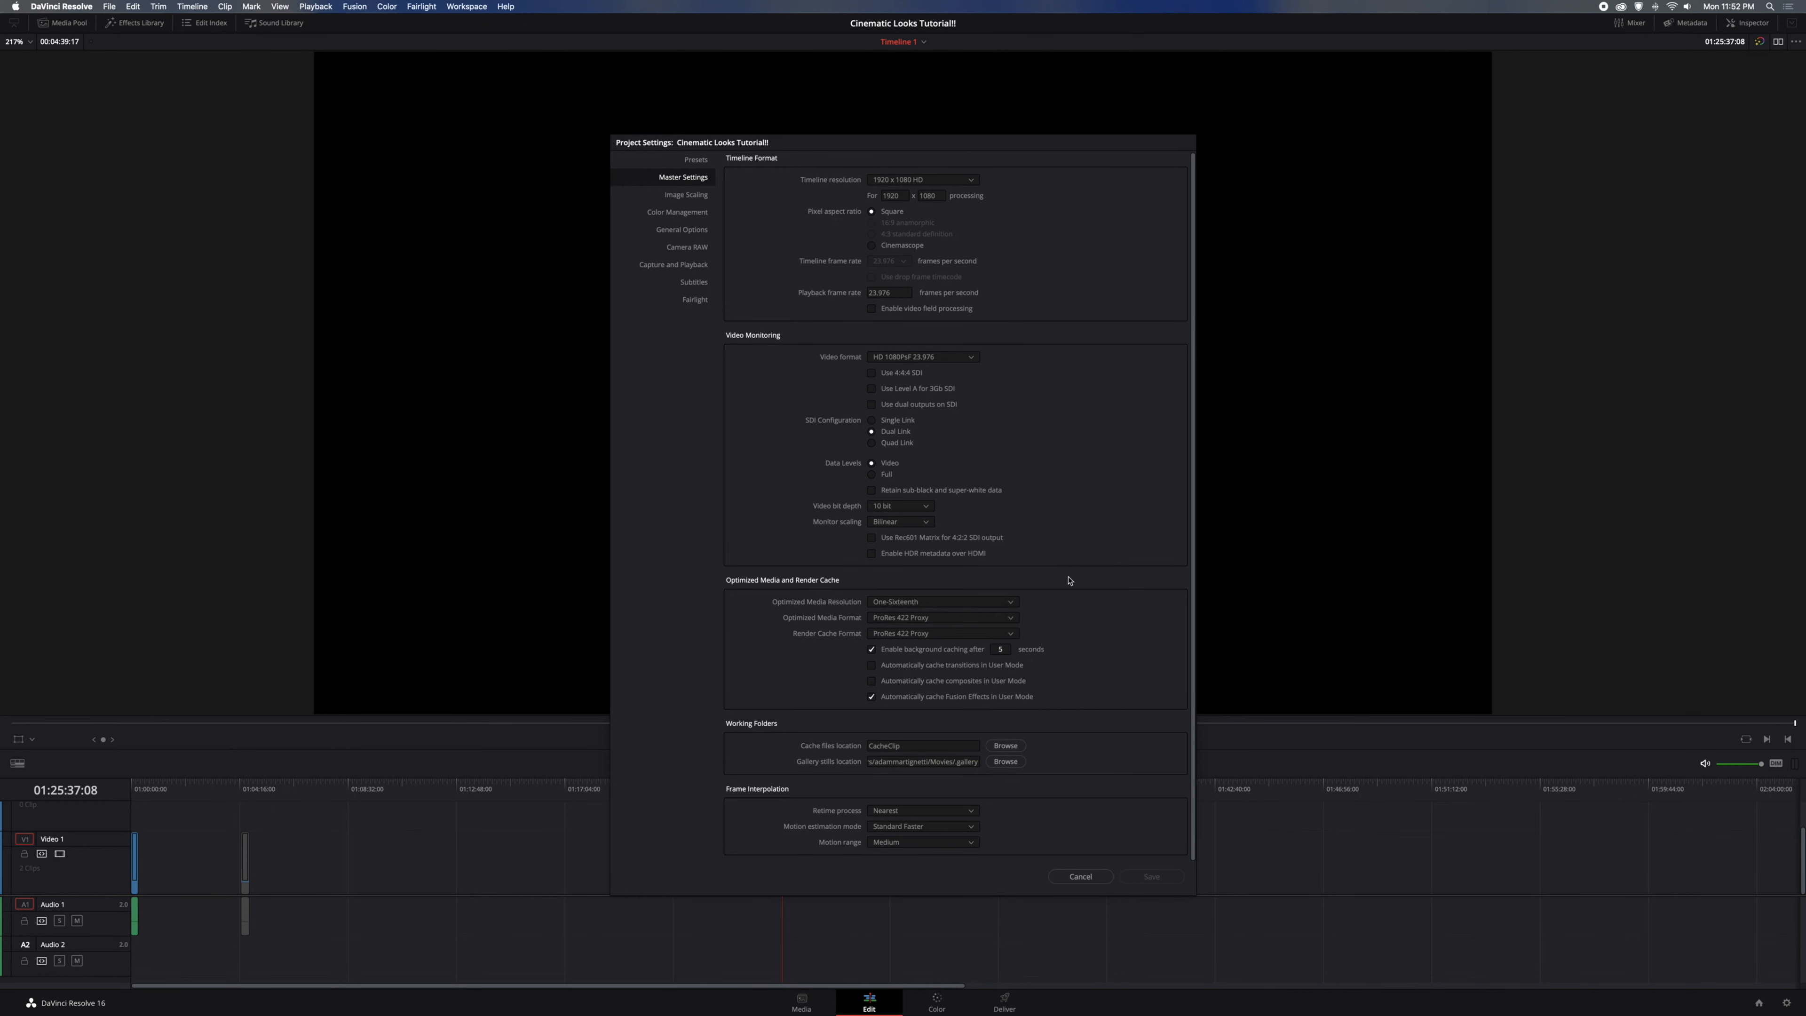
{"action": "left_click", "coordinate": [999, 618]}
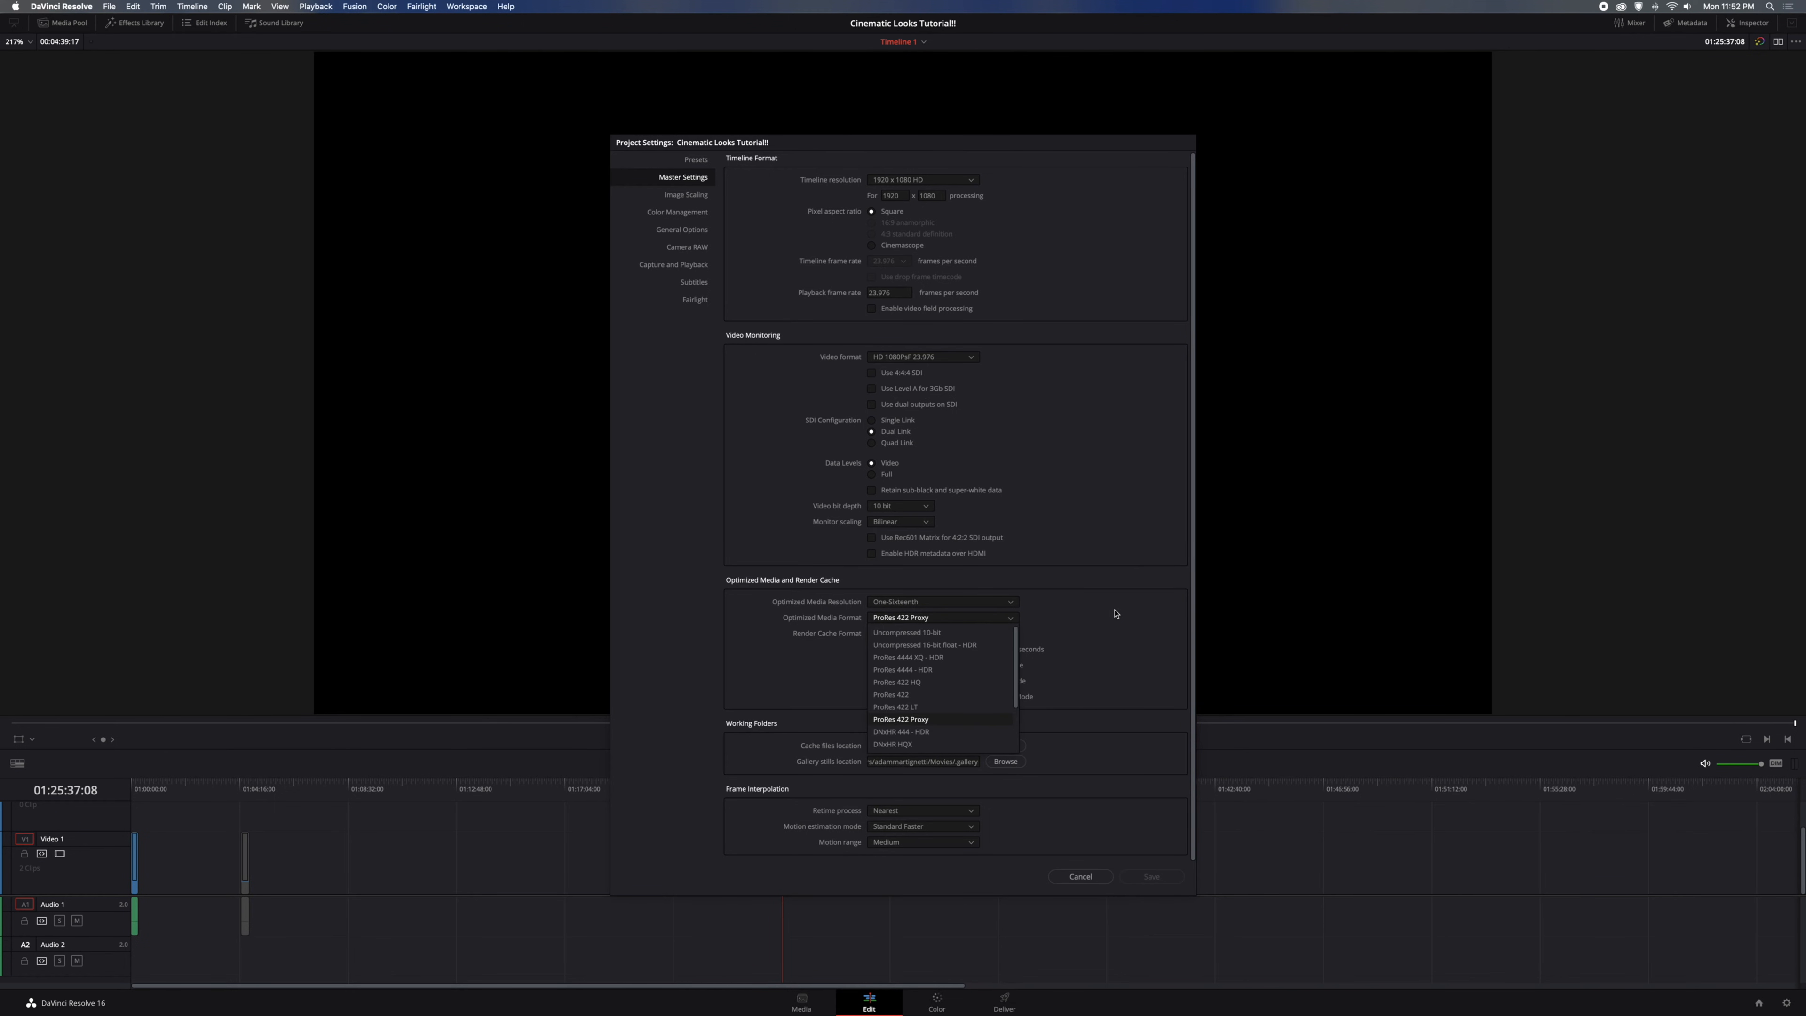
{"action": "scroll", "coordinate": [960, 709], "scroll_direction": "down", "scroll_amount": 1}
{"action": "left_click", "coordinate": [1064, 615]}
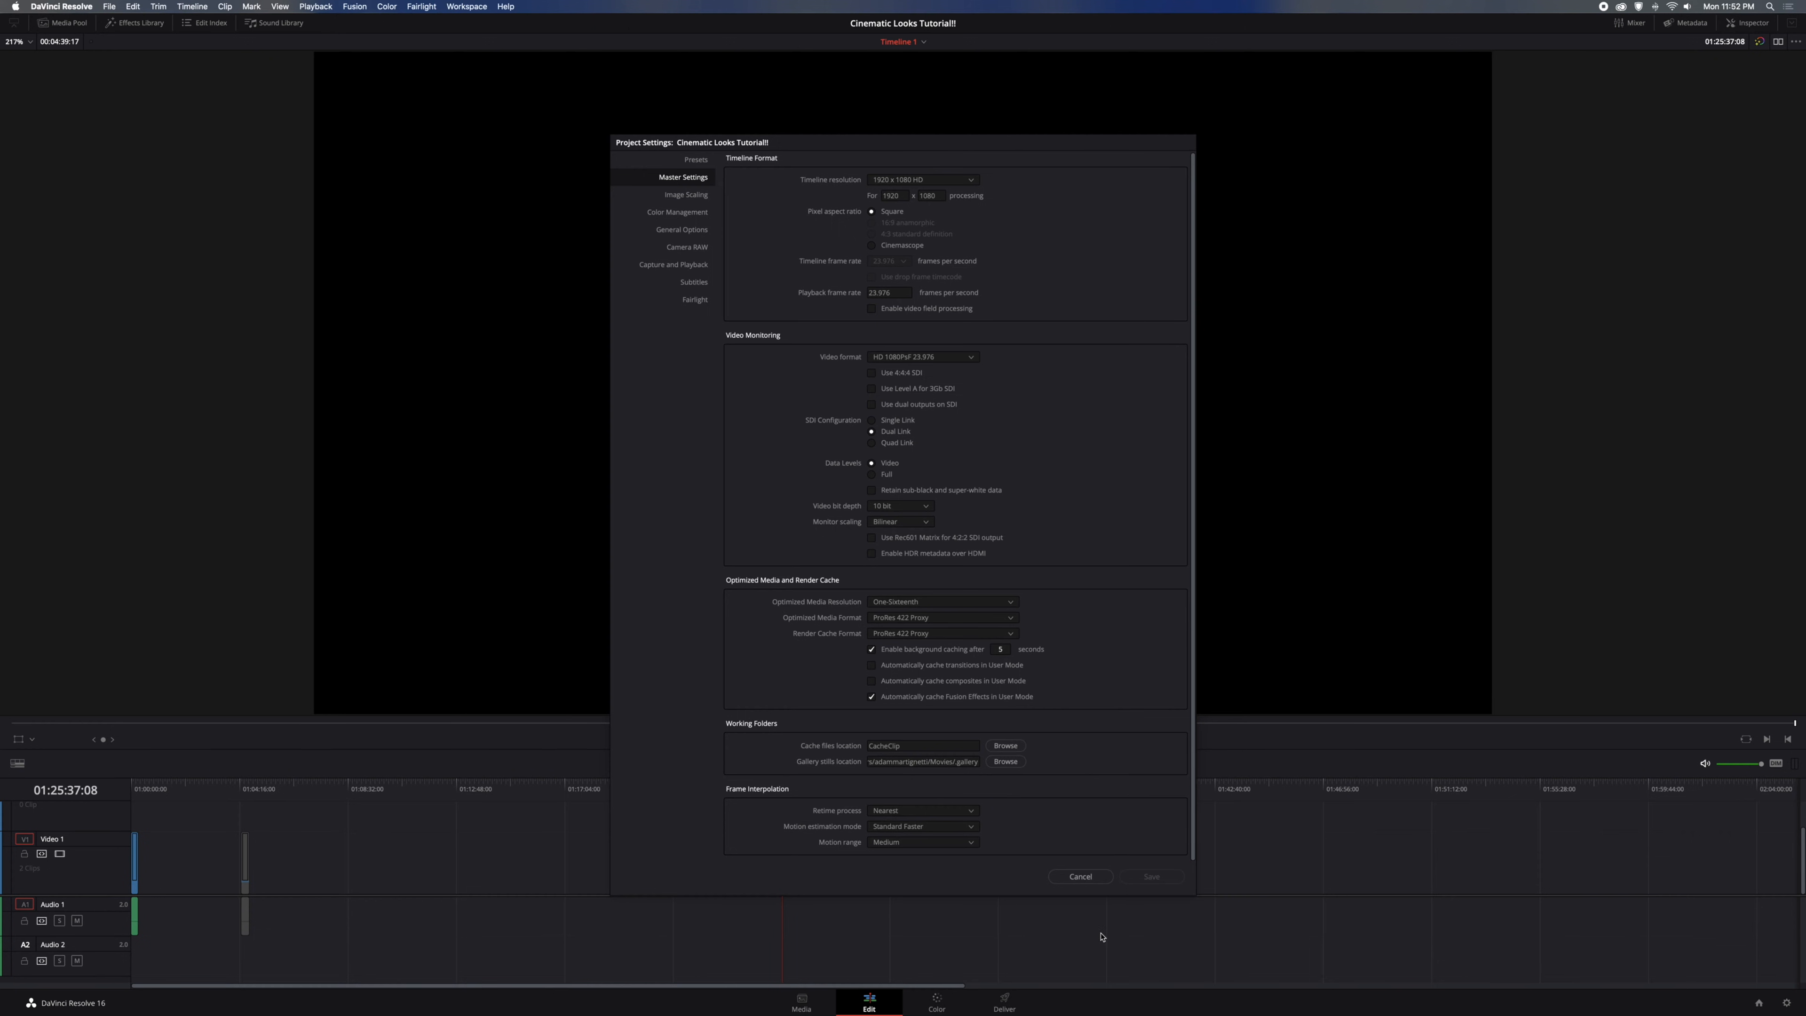
{"action": "left_click", "coordinate": [1080, 877]}
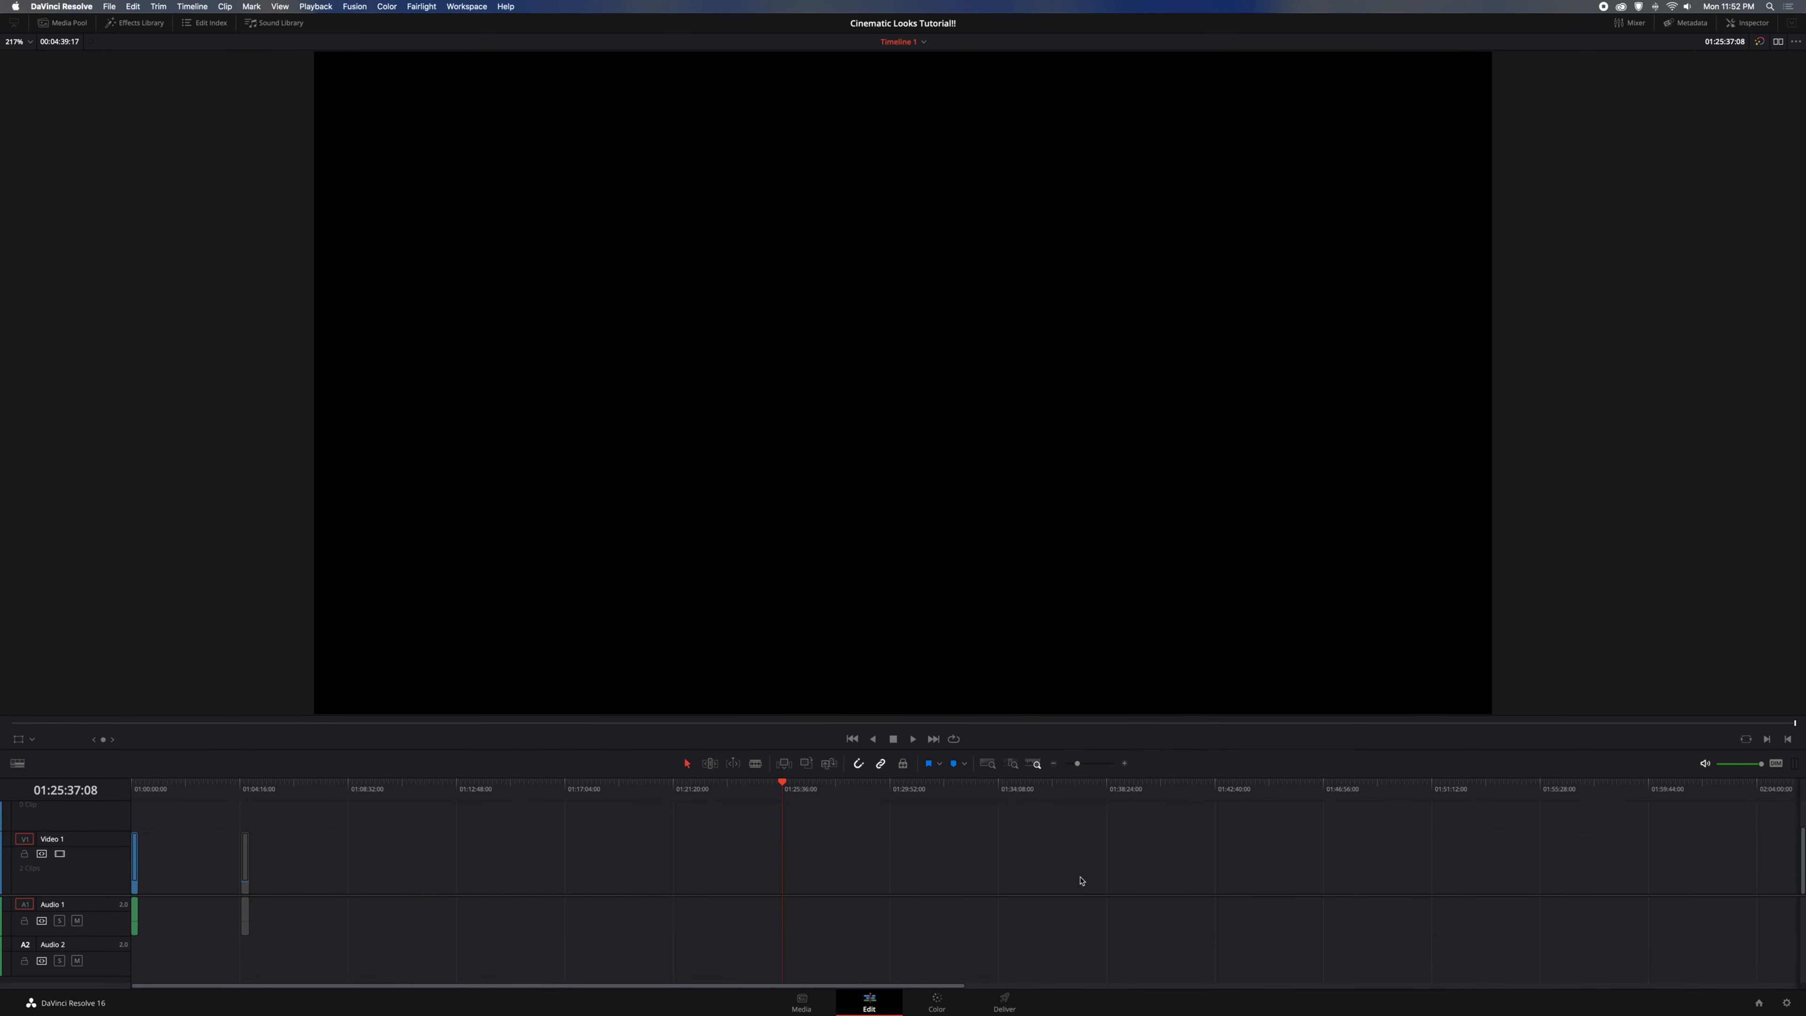
Check the optimized media and proxy mode playback options without changing them
{"action": "left_click", "coordinate": [316, 7]}
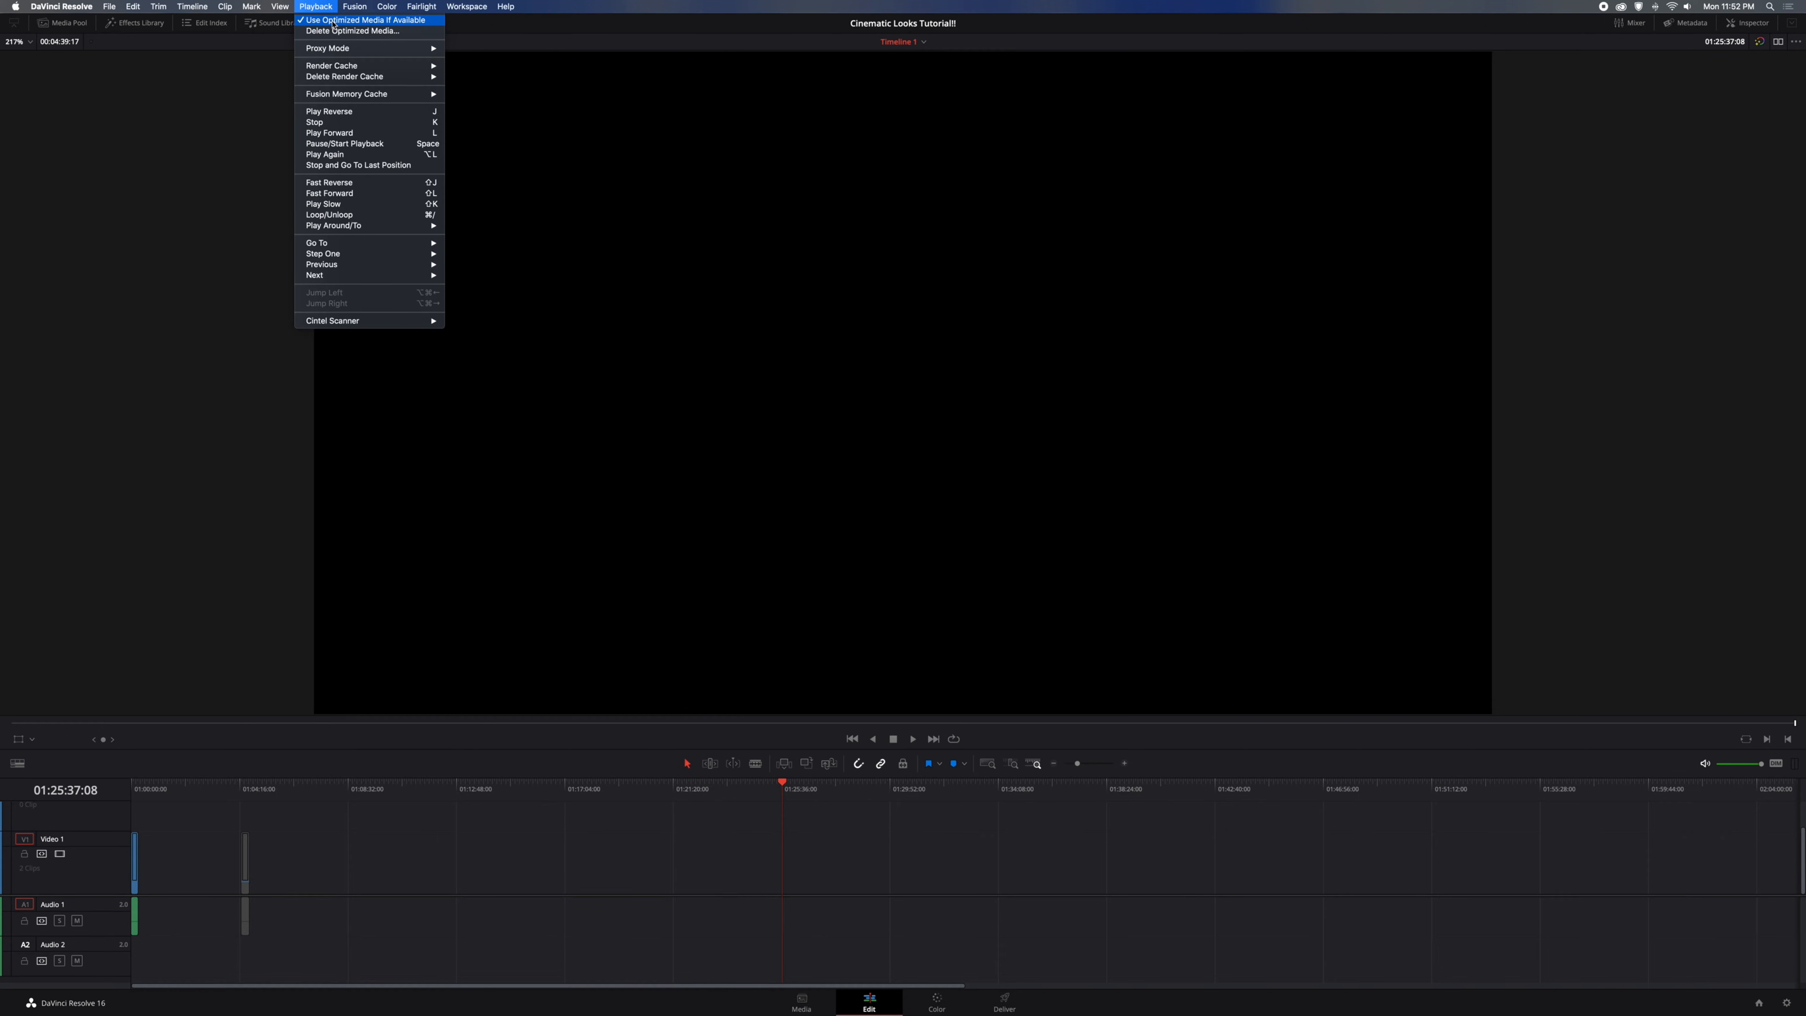
{"action": "mouse_move", "coordinate": [347, 50]}
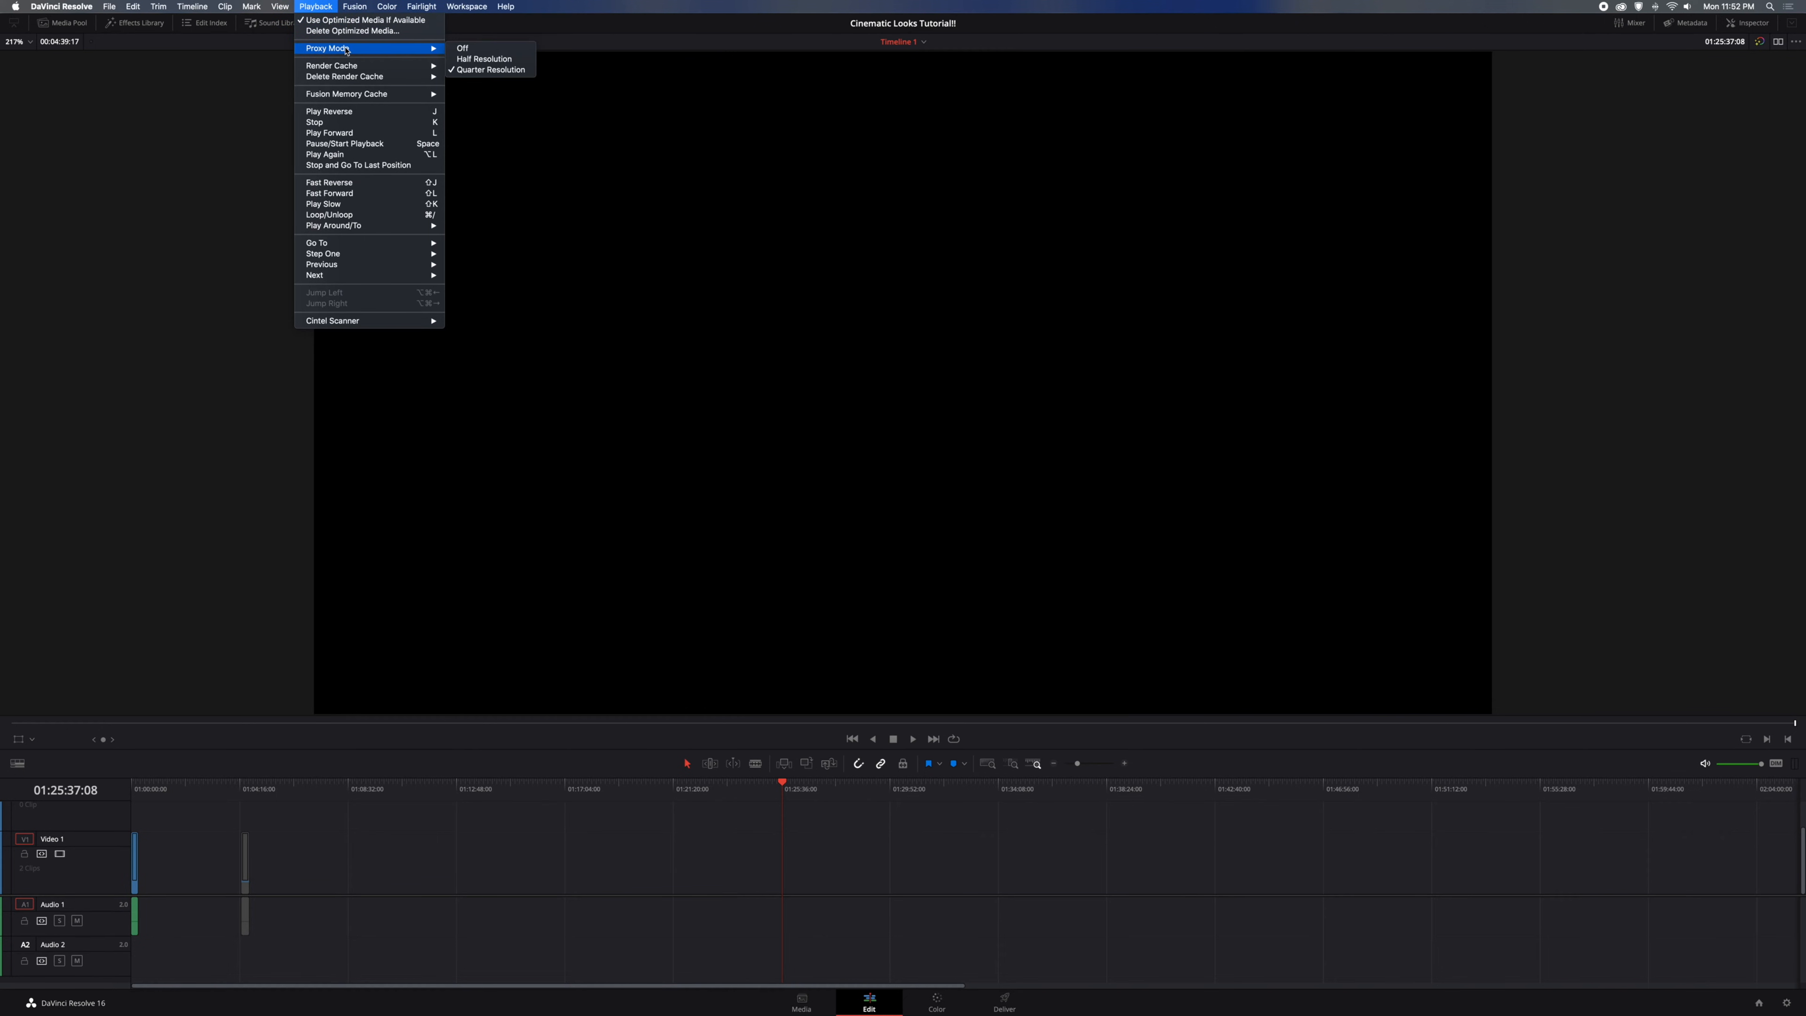
{"action": "left_click", "coordinate": [560, 32]}
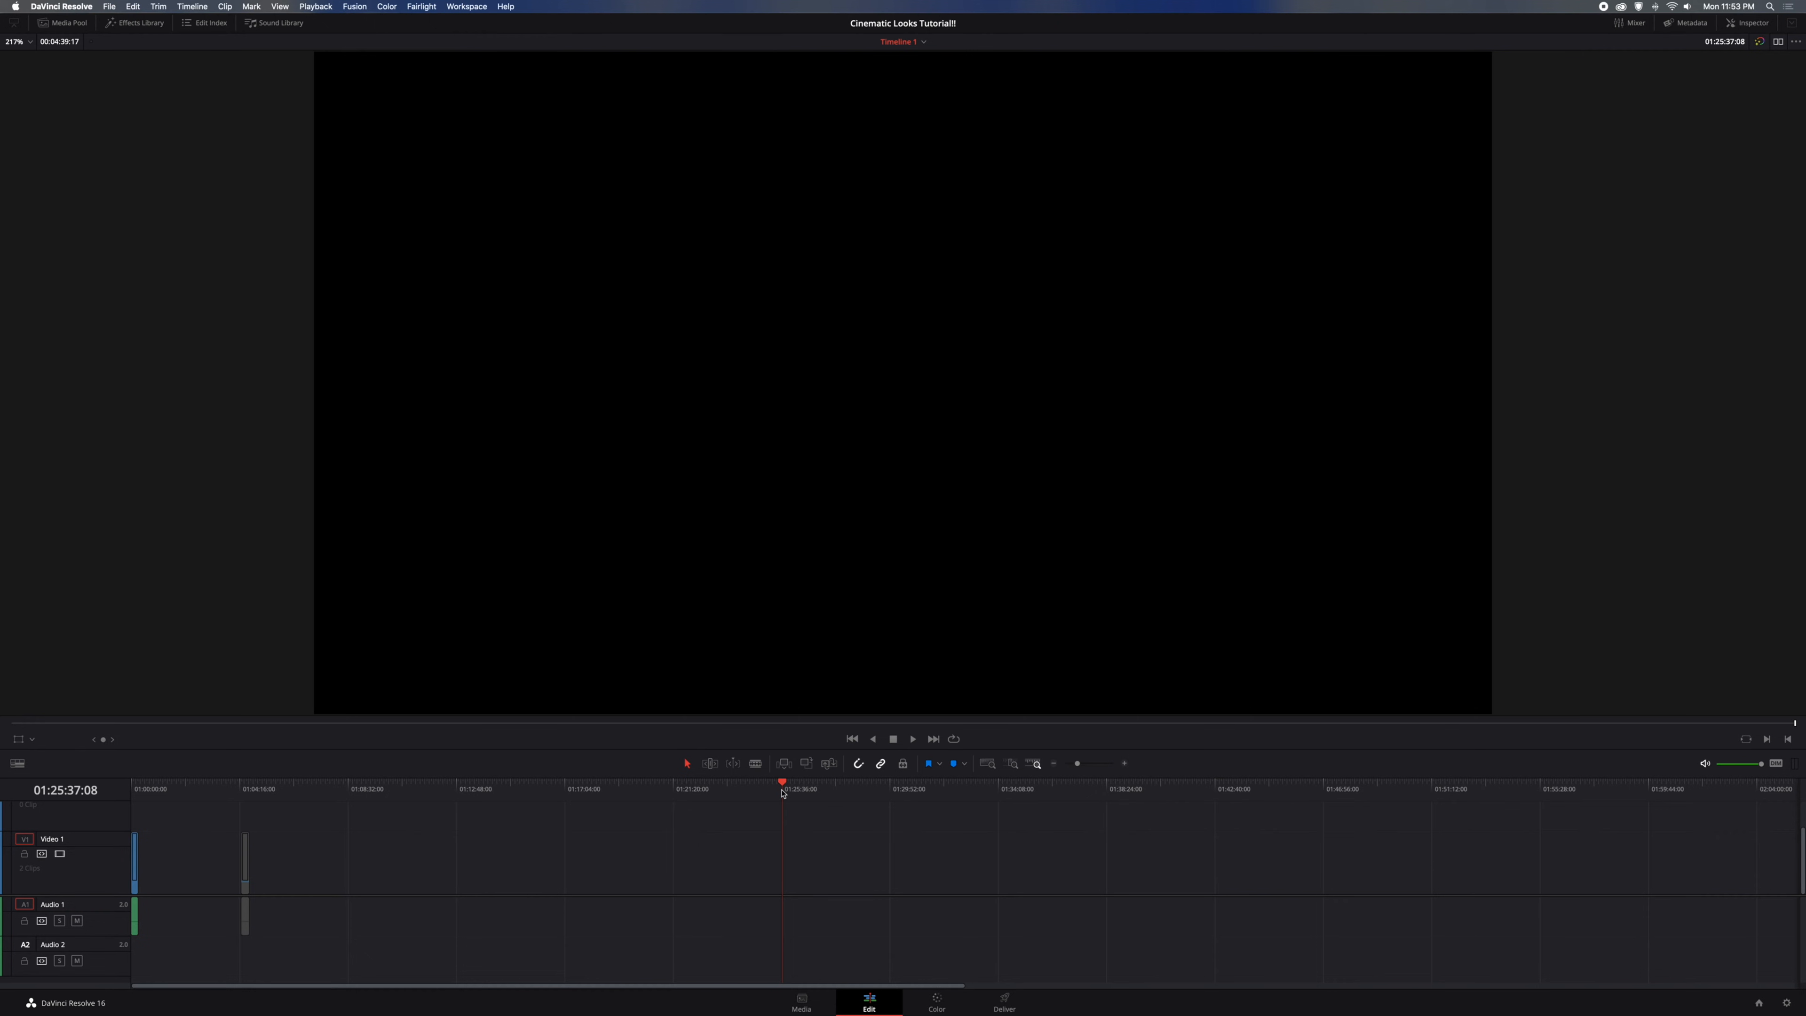
Preview the timeline's first clip from its beginning and return the playhead to the start
{"action": "left_click_drag", "start_coordinate": [783, 794], "coordinate": [102, 798]}
{"action": "key", "text": "space"}
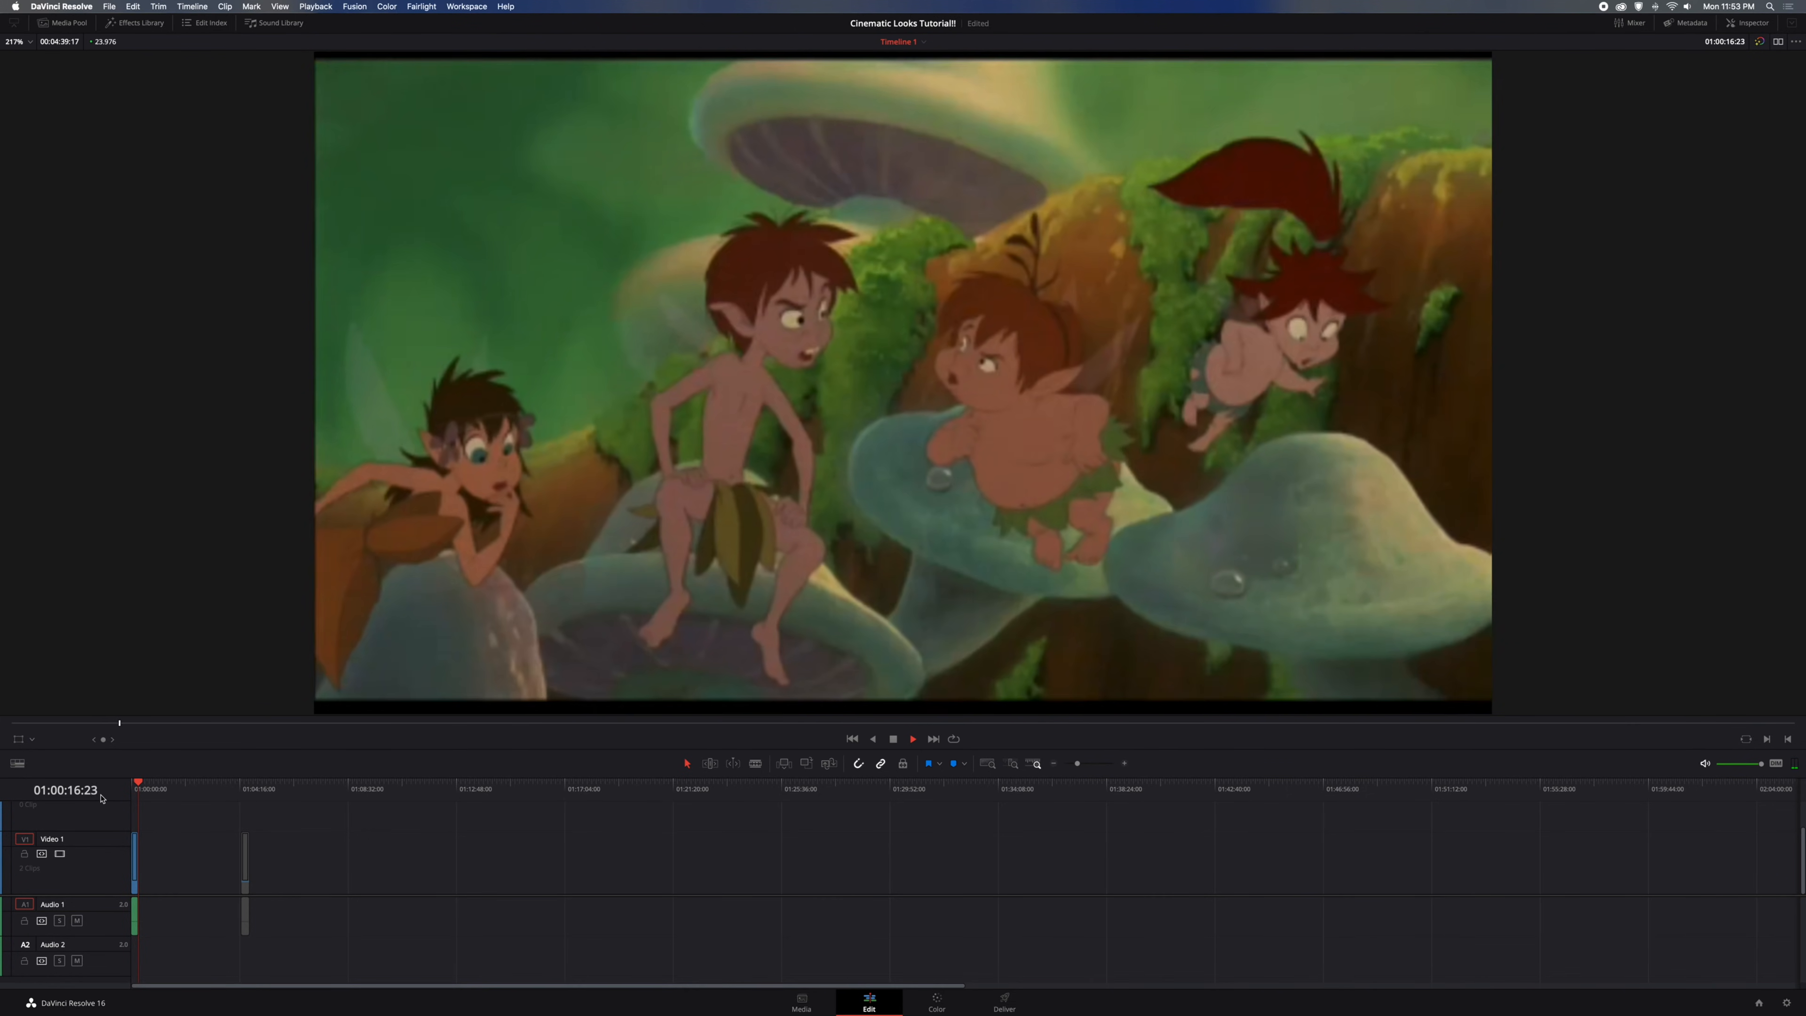
{"action": "key", "text": "space"}
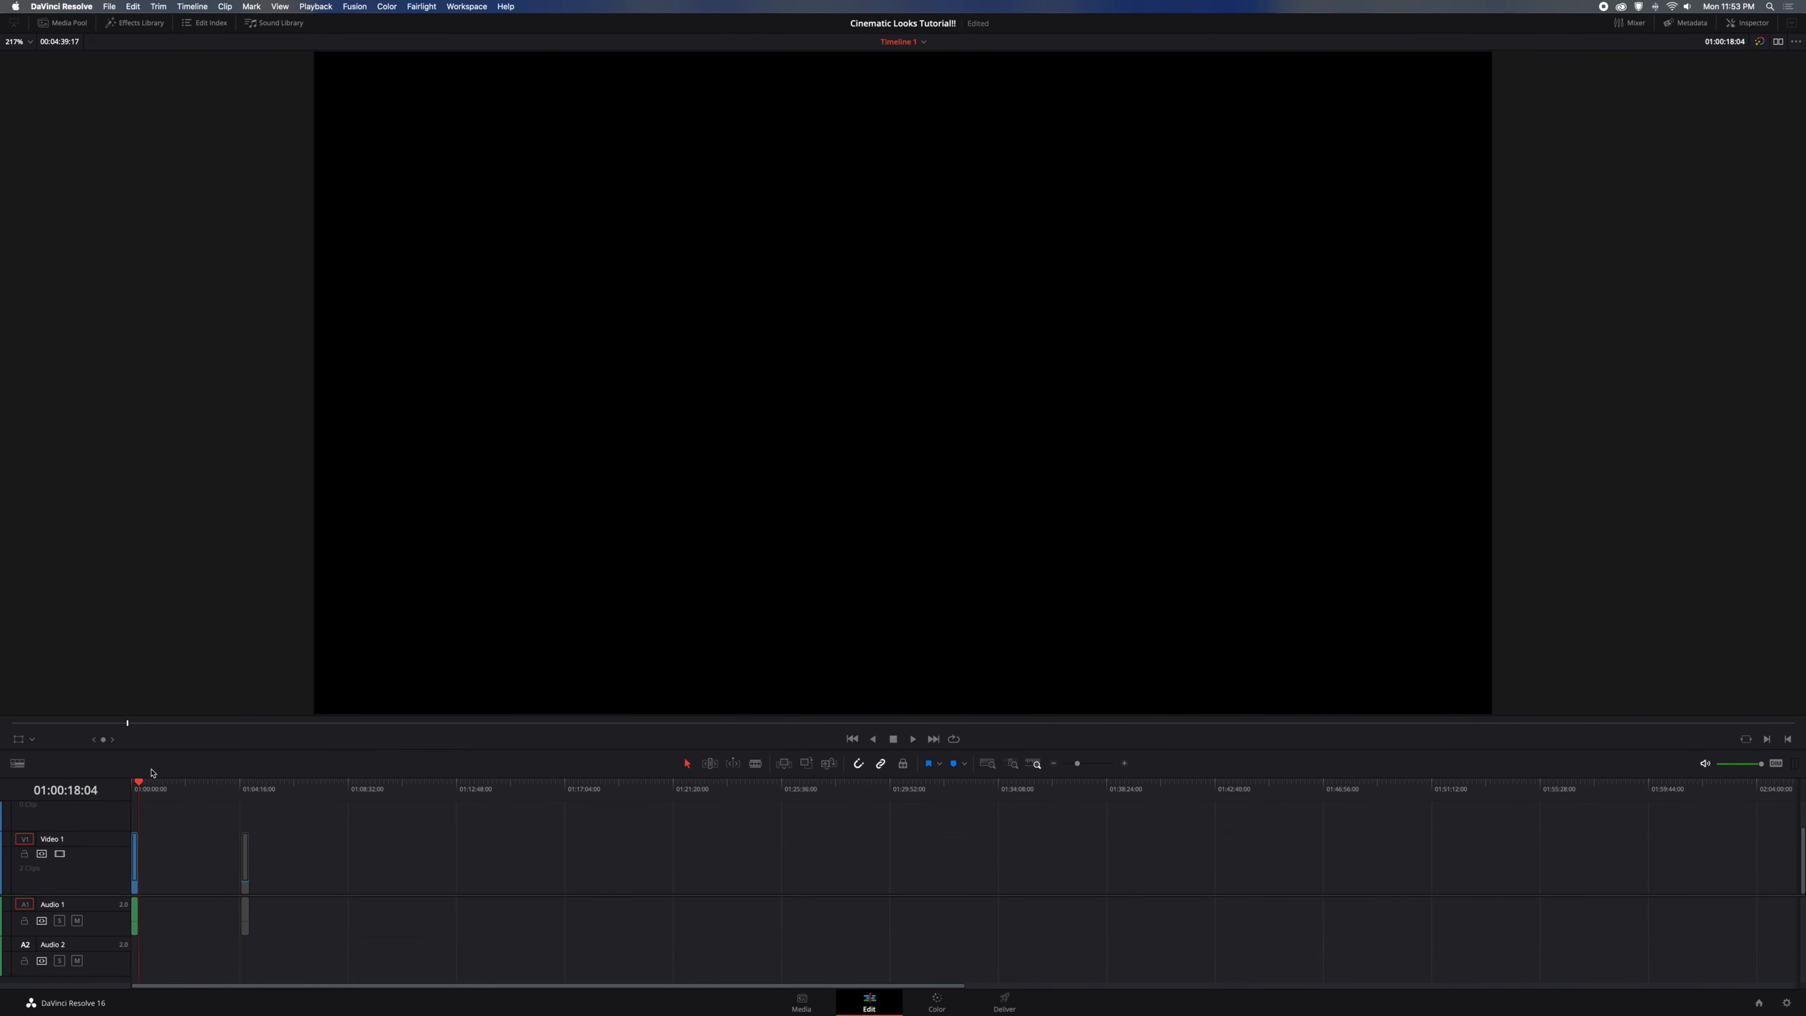
{"action": "left_click_drag", "start_coordinate": [146, 787], "coordinate": [83, 787]}
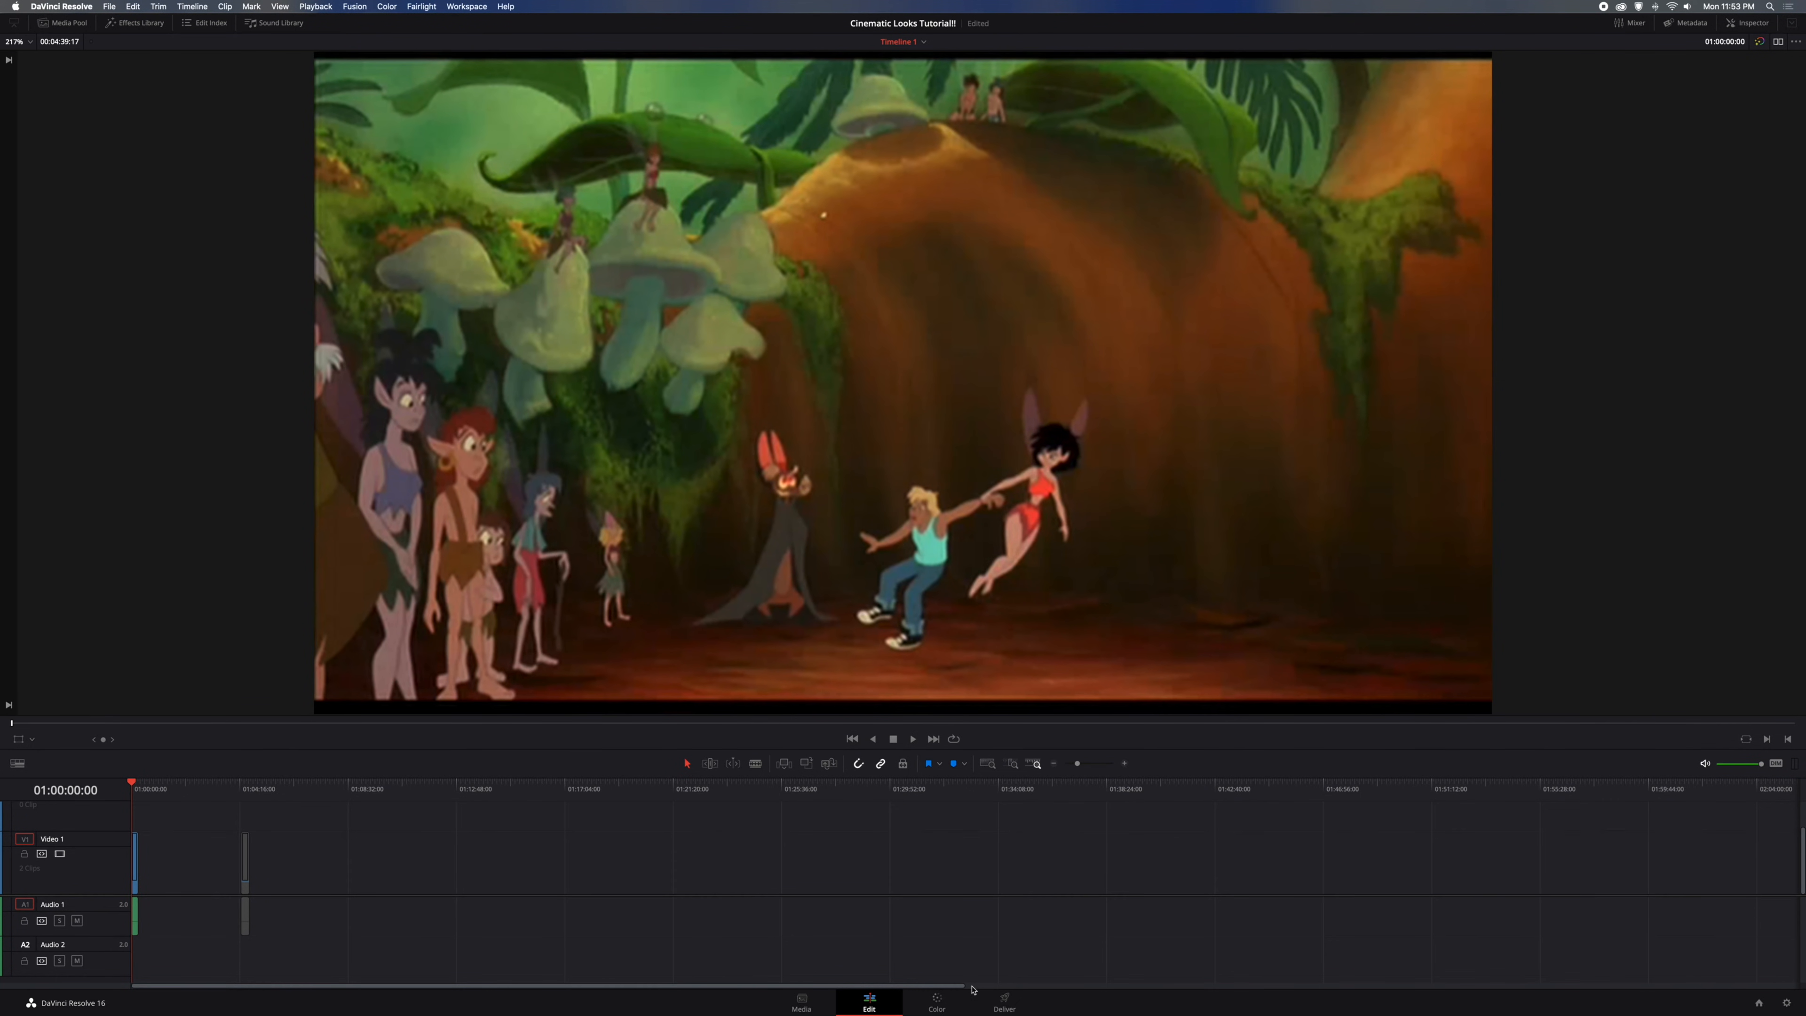
Switch to the Color page and set the contrast of the clip's primary color wheels to 1.25
{"action": "left_click", "coordinate": [939, 1004]}
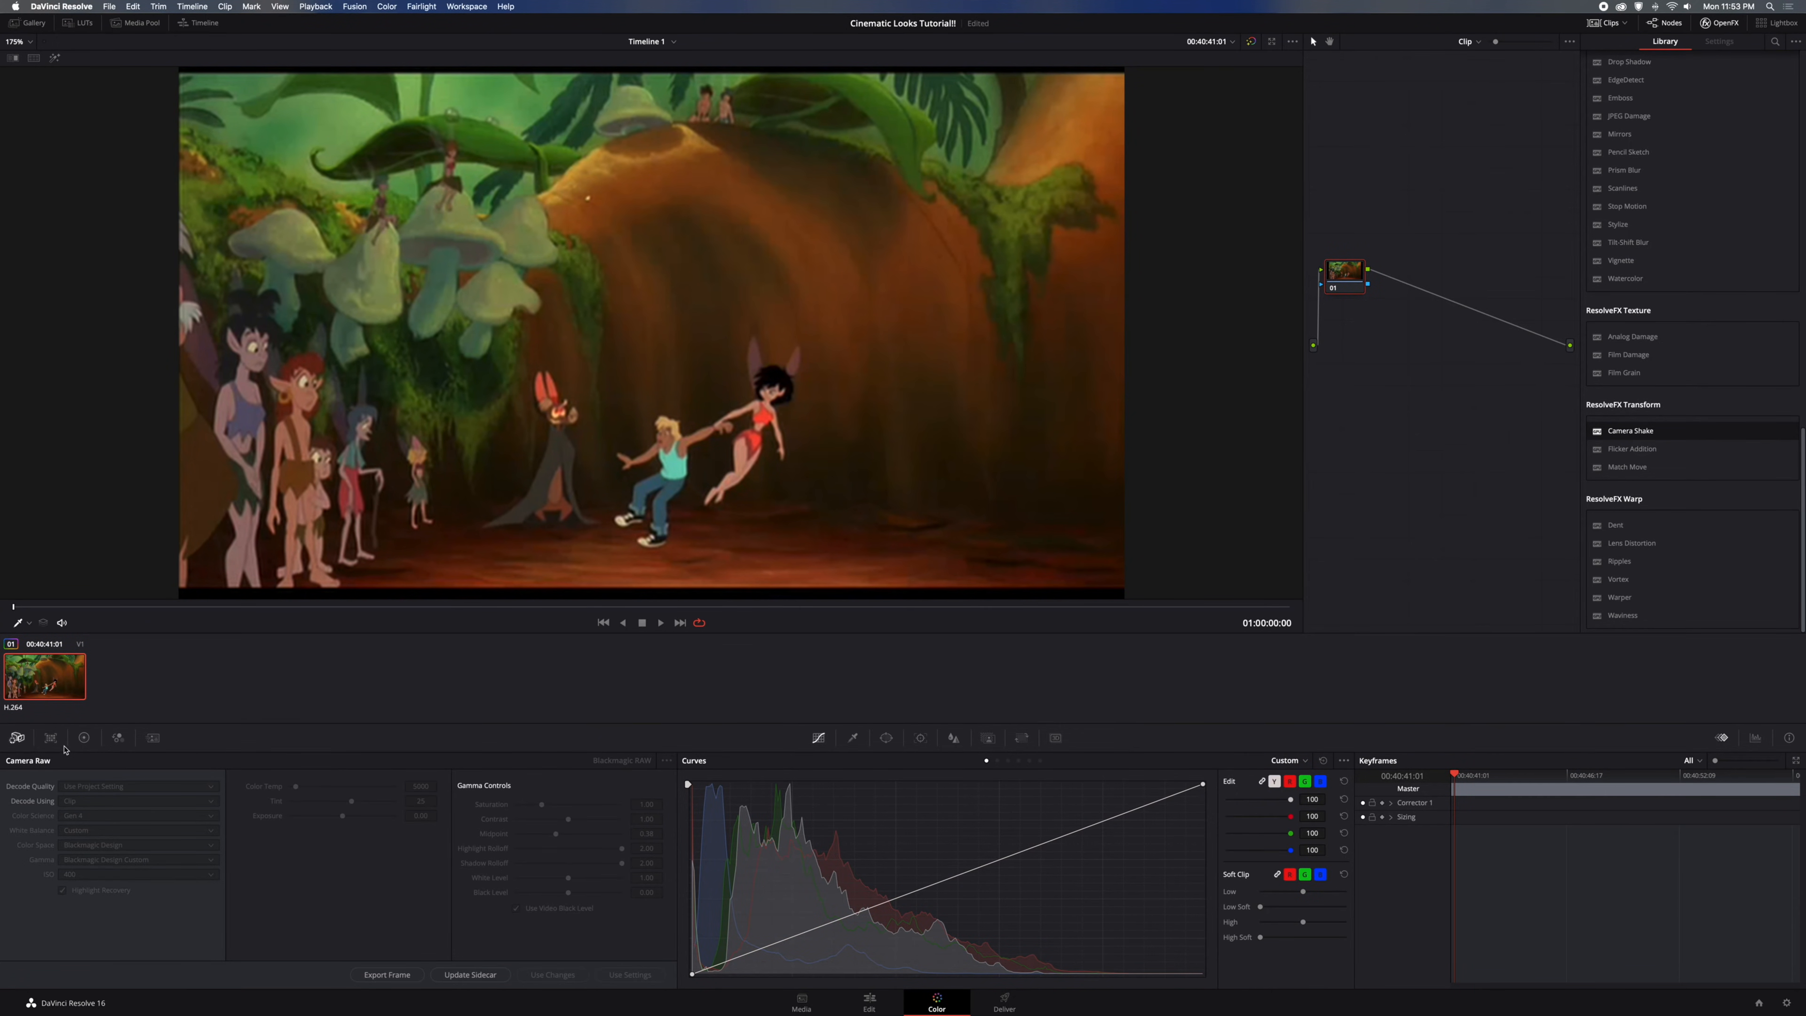
{"action": "left_click", "coordinate": [51, 738]}
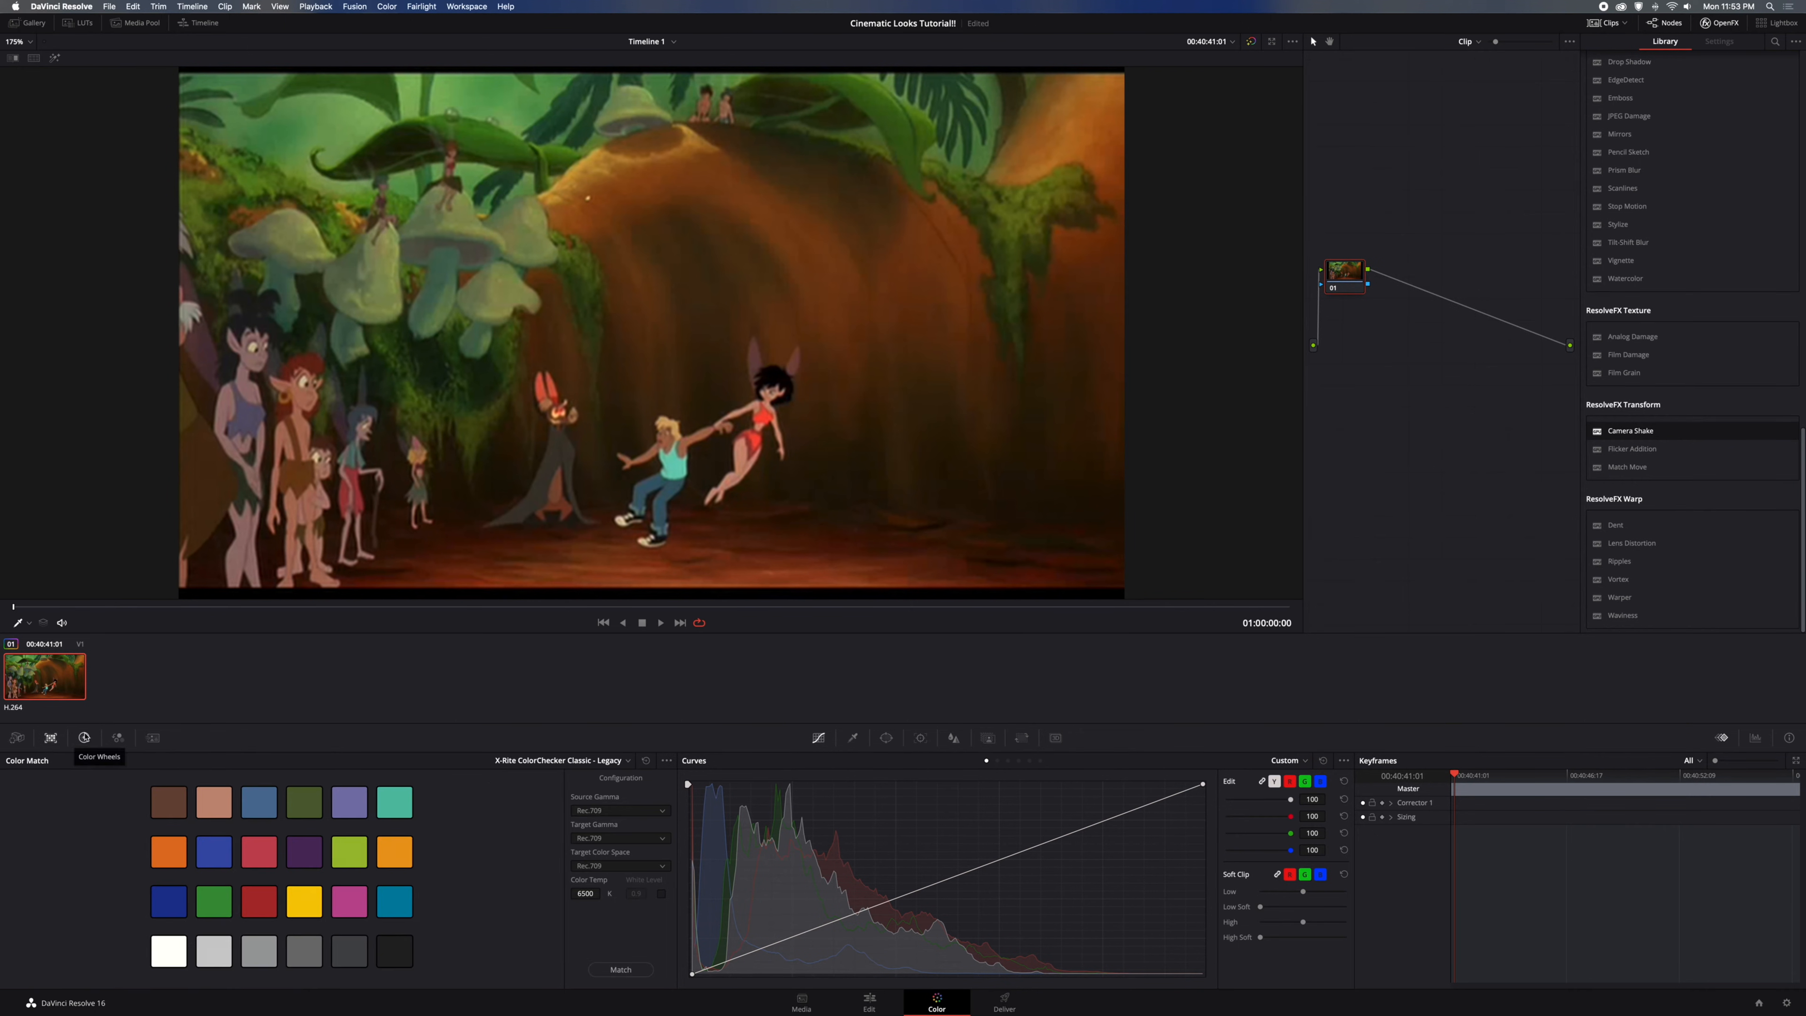
{"action": "left_click", "coordinate": [84, 739]}
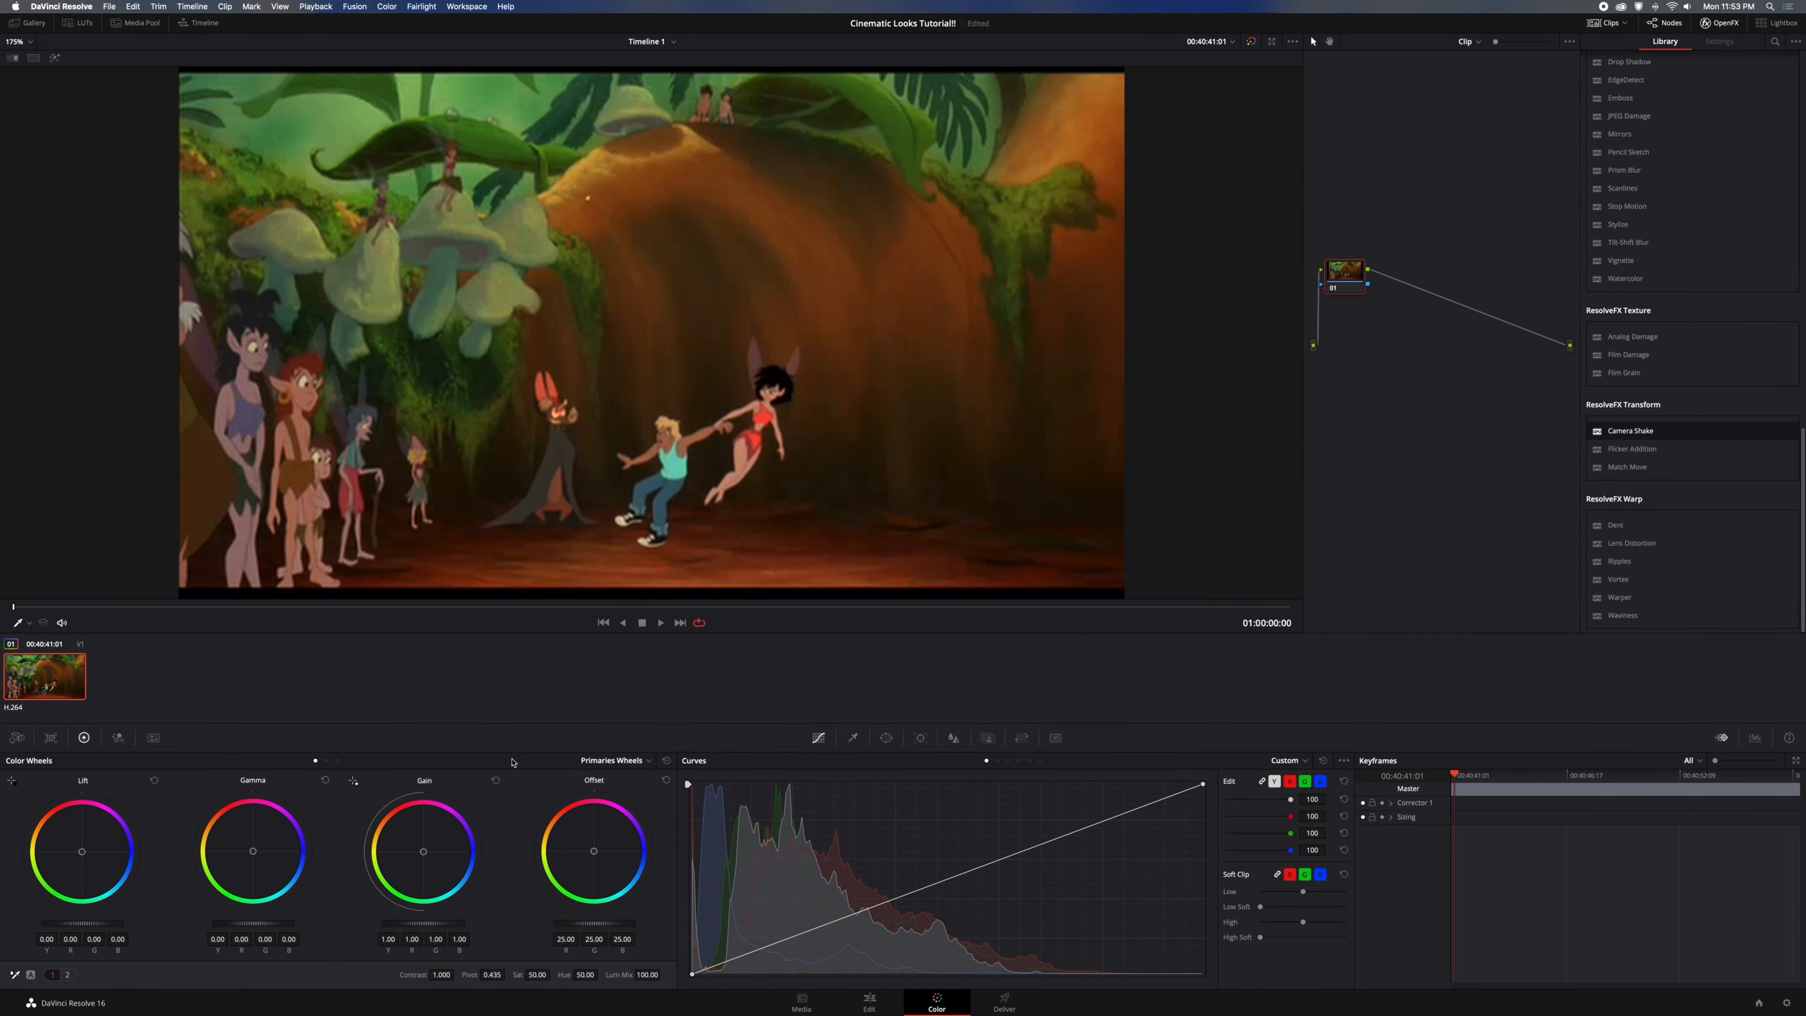
{"action": "left_click", "coordinate": [442, 976]}
{"action": "type", "text": "1.25"}
{"action": "key", "text": "Return"}
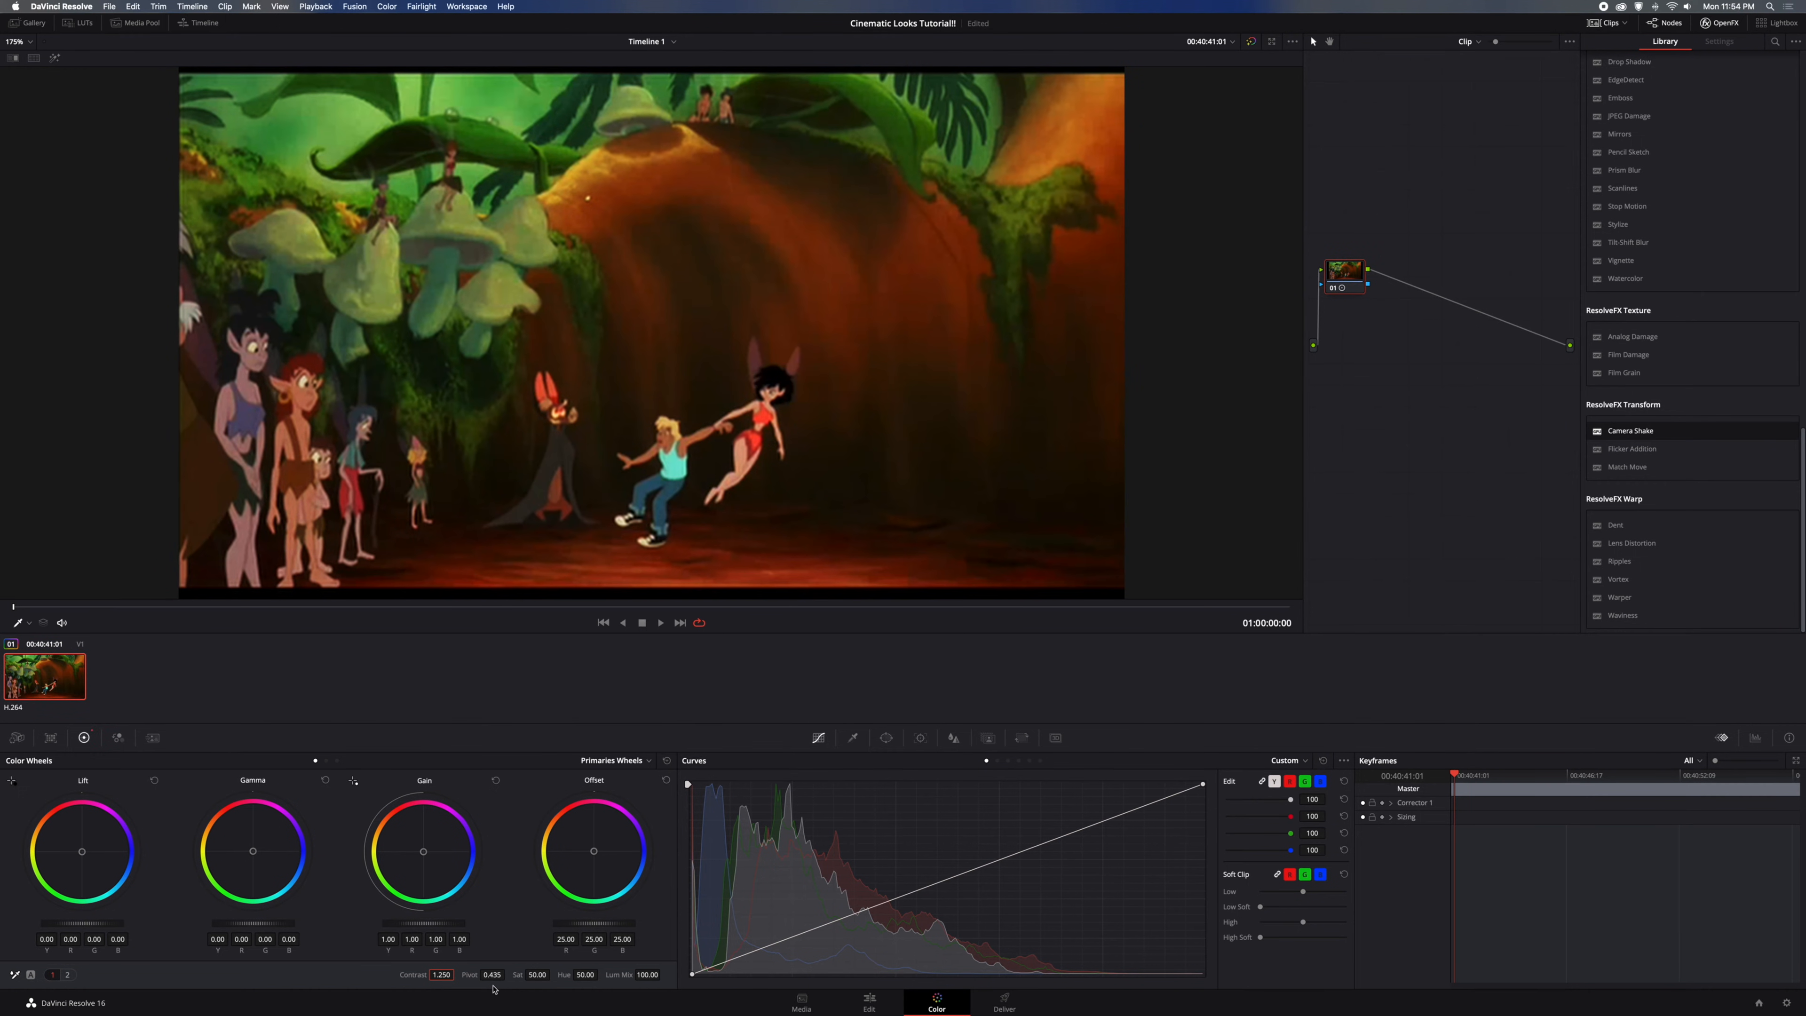
Raise the clip's saturation, settling on a value of 60
{"action": "left_click", "coordinate": [540, 974]}
{"action": "type", "text": "75"}
{"action": "key", "text": "Return"}
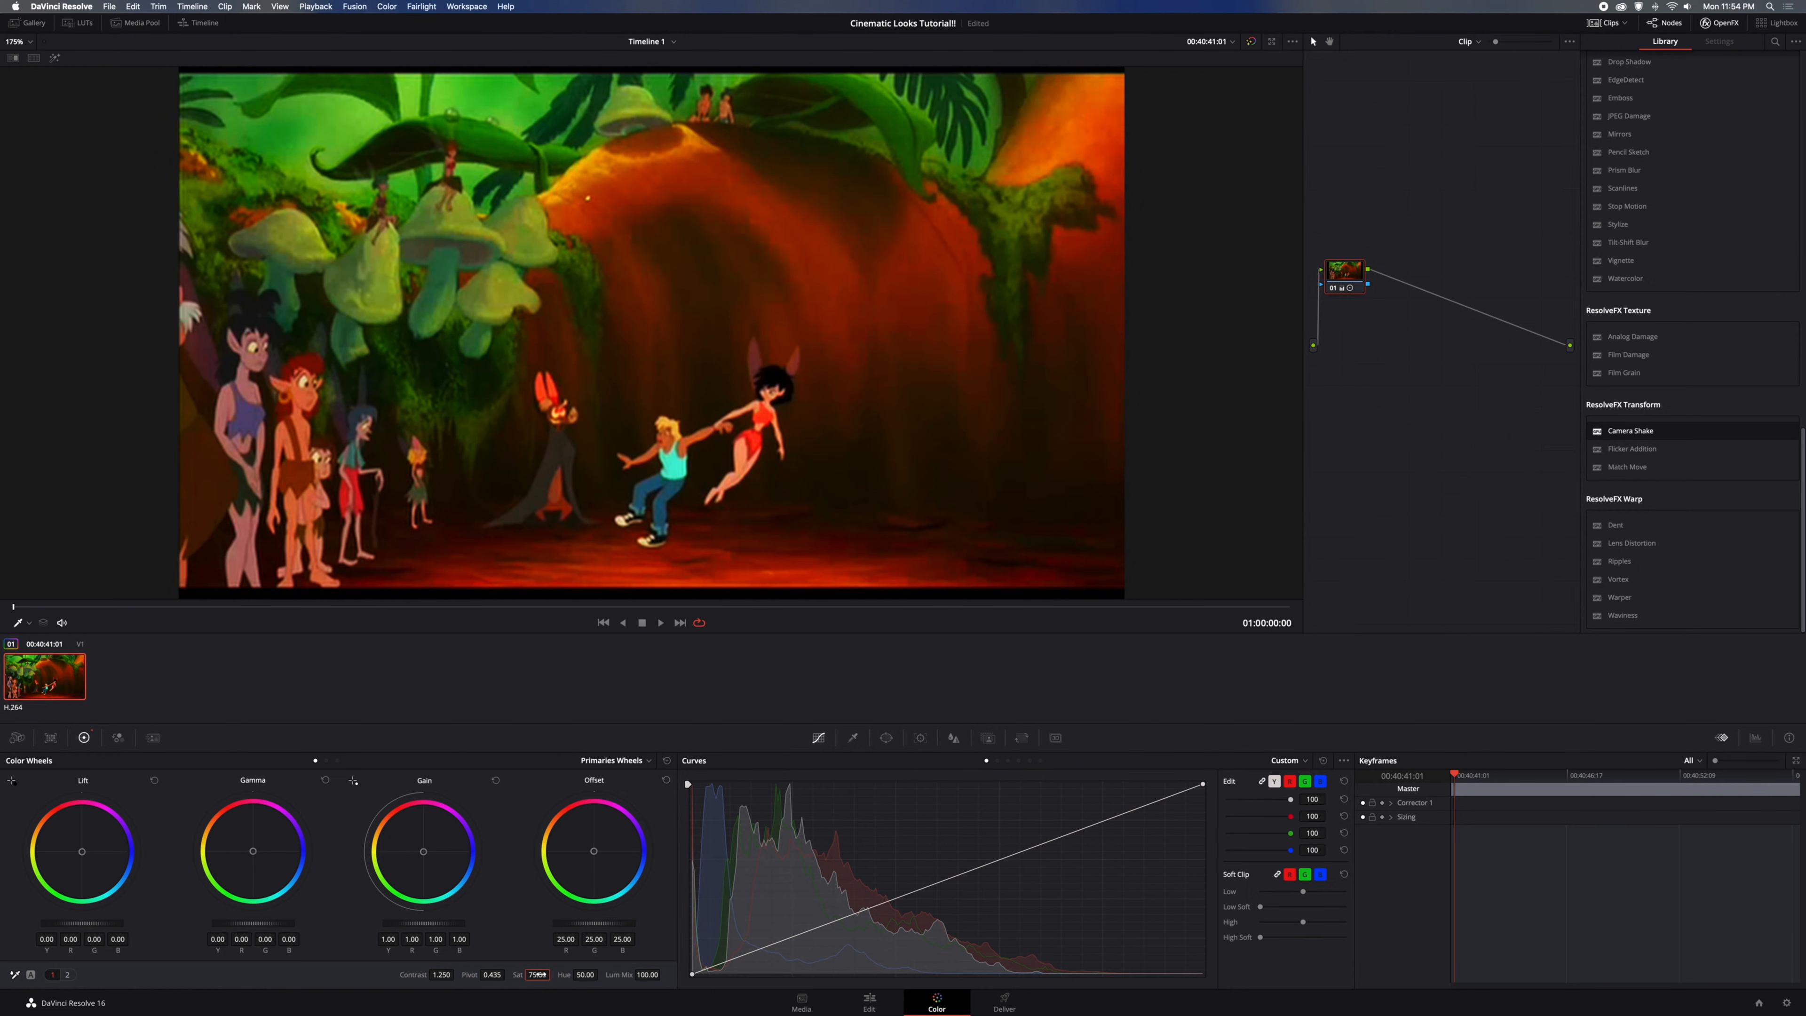
{"action": "mouse_move", "coordinate": [538, 974]}
{"action": "left_mouse_down"}
{"action": "mouse_move", "coordinate": [498, 980]}
{"action": "mouse_move", "coordinate": [542, 978]}
{"action": "left_mouse_up"}
Try a hue of 55 on the clip and restore it to 50
{"action": "left_click", "coordinate": [585, 976]}
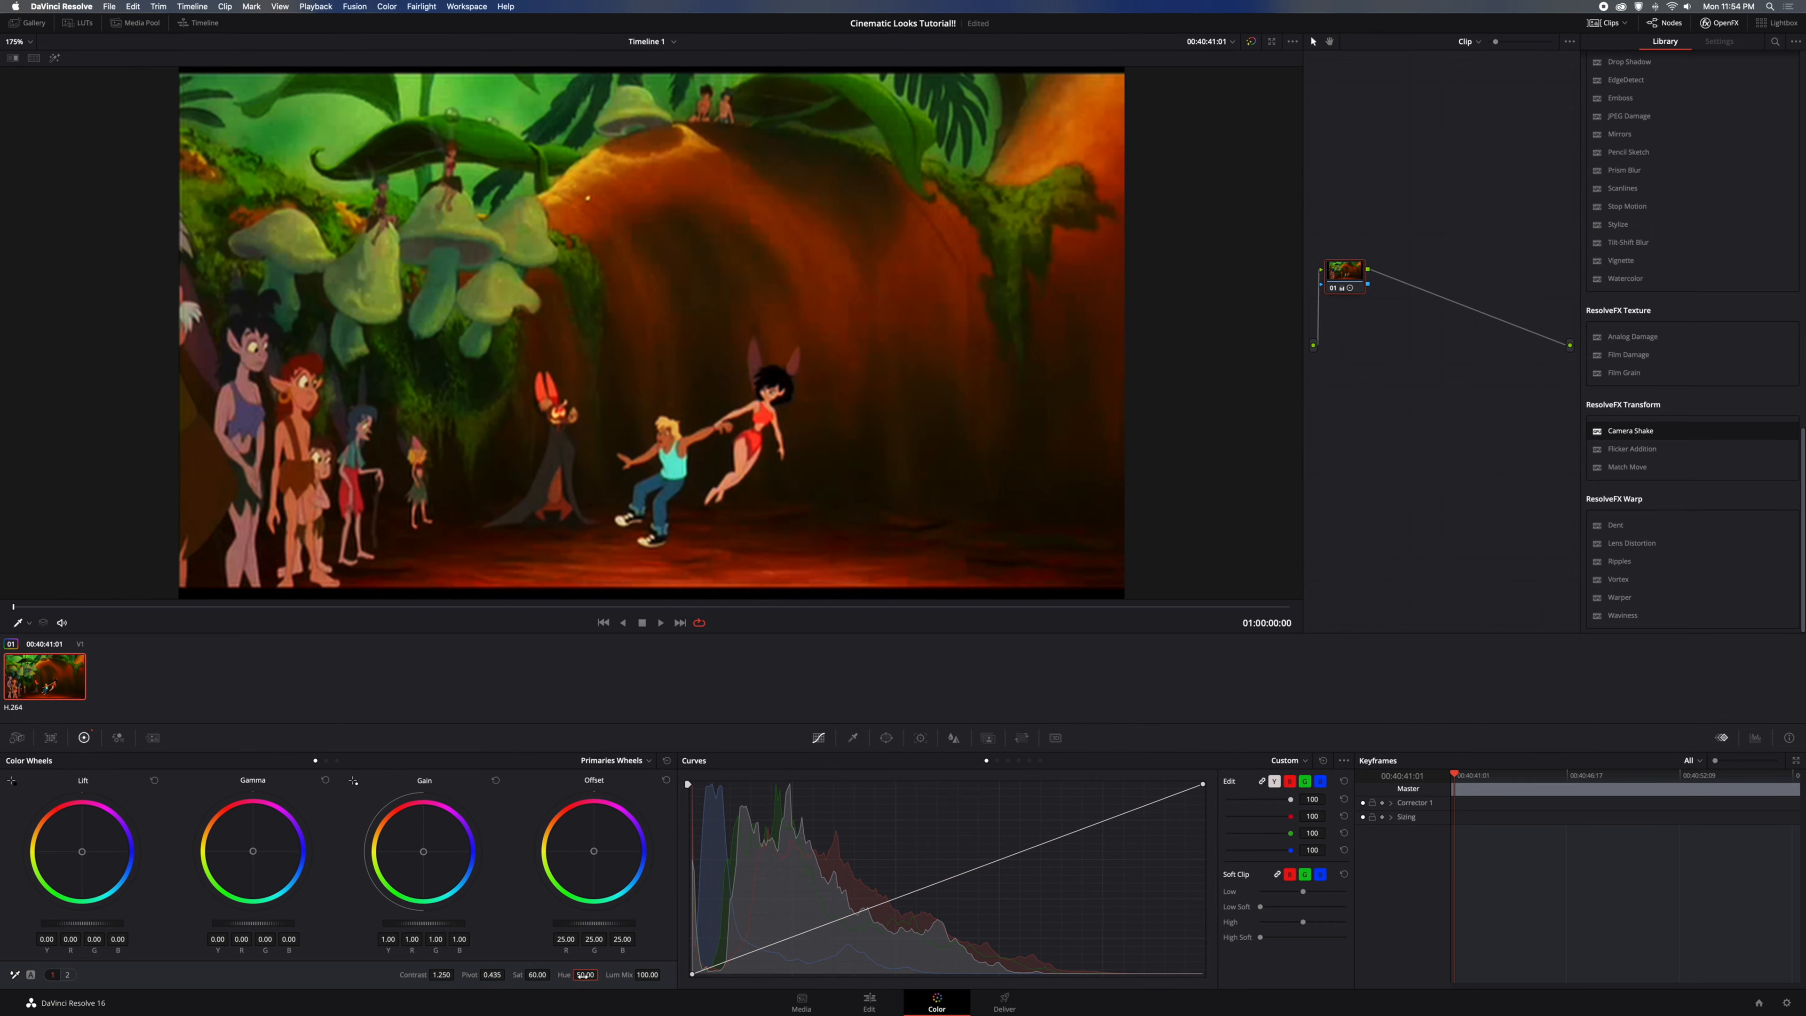
{"action": "type", "text": "55"}
{"action": "key", "text": "Return"}
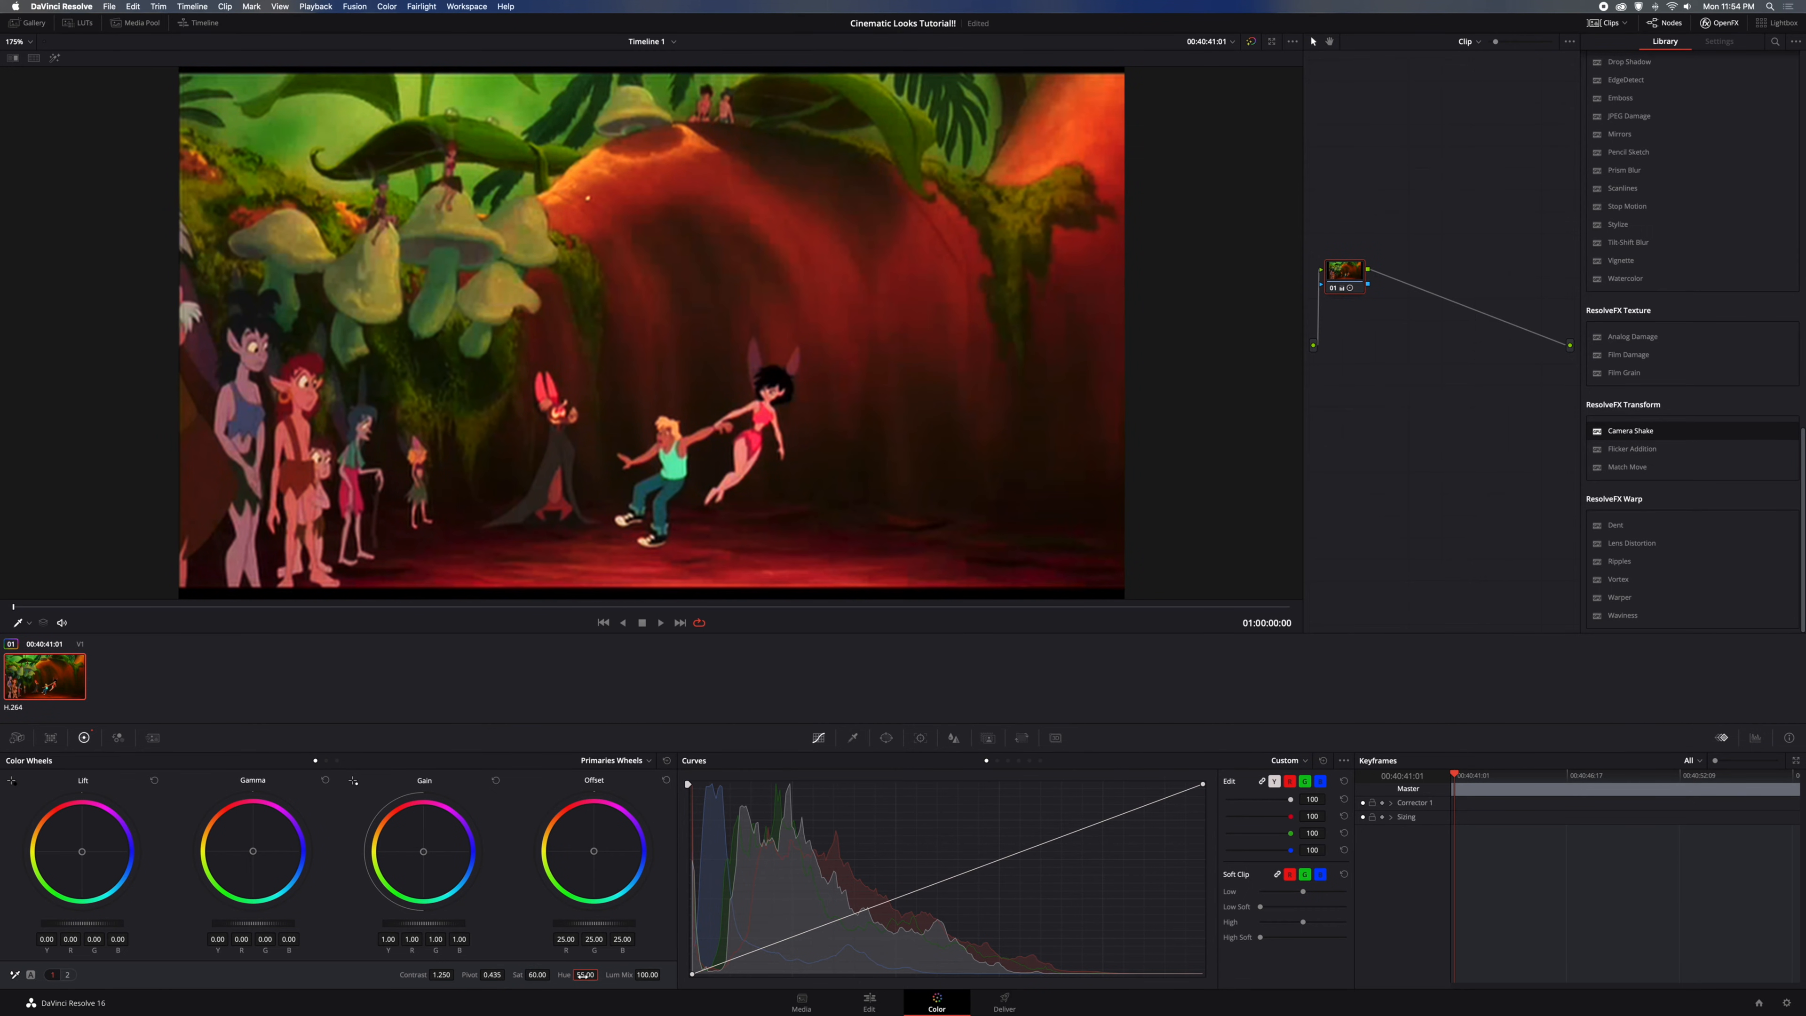
{"action": "type", "text": "50"}
{"action": "key", "text": "Return"}
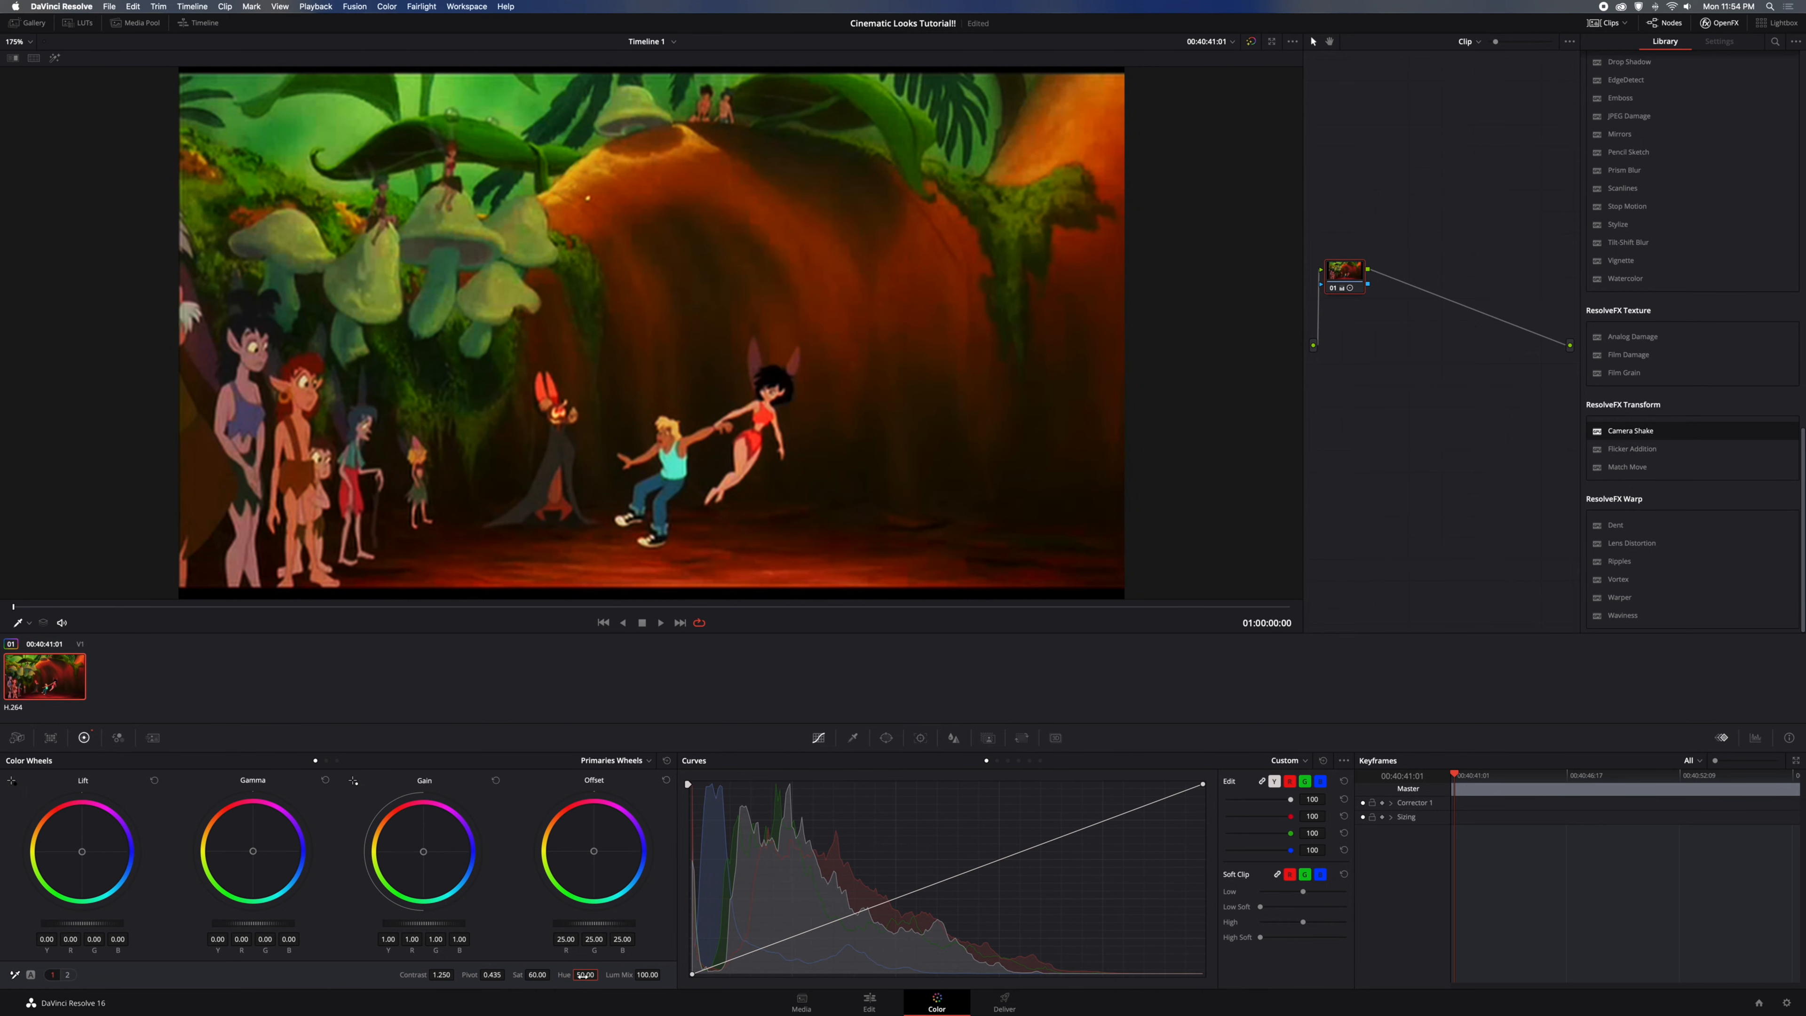
In the second set of primary adjustments, set the shadows to -35 and the highlights to 40
{"action": "left_click", "coordinate": [75, 975]}
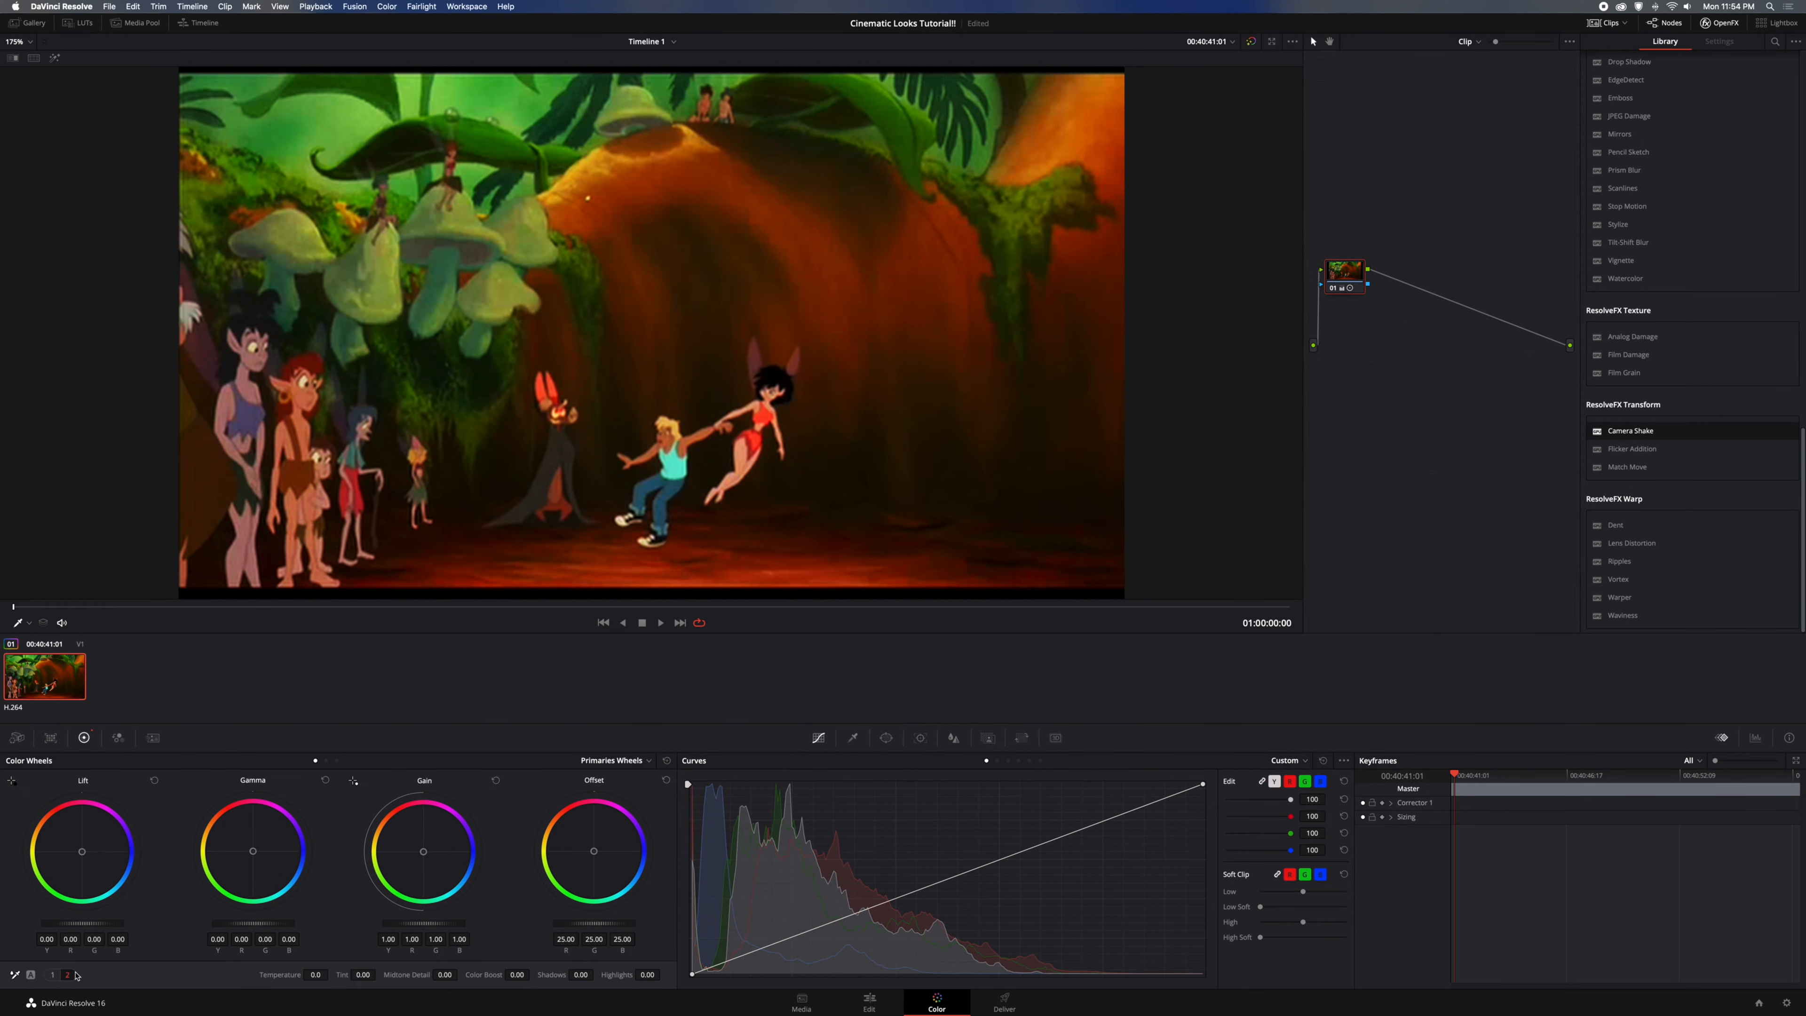
{"action": "left_click", "coordinate": [582, 974]}
{"action": "left_click_drag", "start_coordinate": [582, 975], "coordinate": [351, 969]}
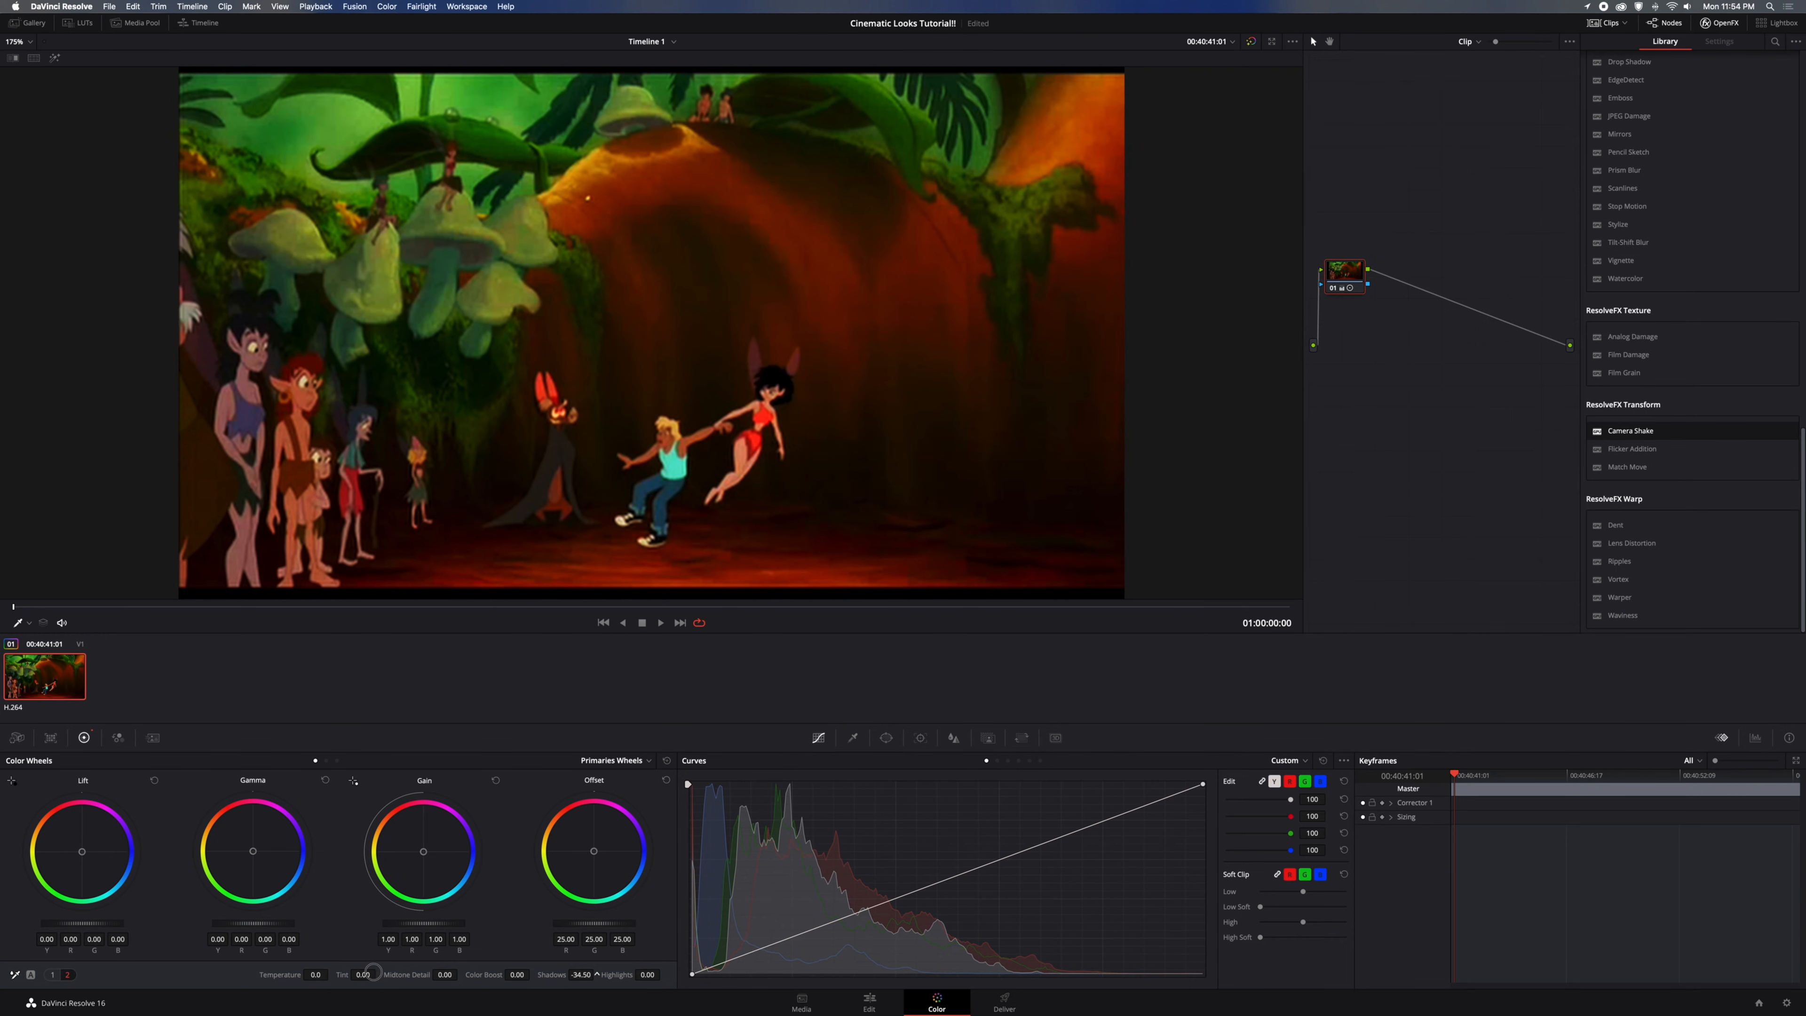
{"action": "left_click_drag", "start_coordinate": [372, 972], "coordinate": [375, 971]}
{"action": "left_click_drag", "start_coordinate": [647, 975], "coordinate": [694, 967]}
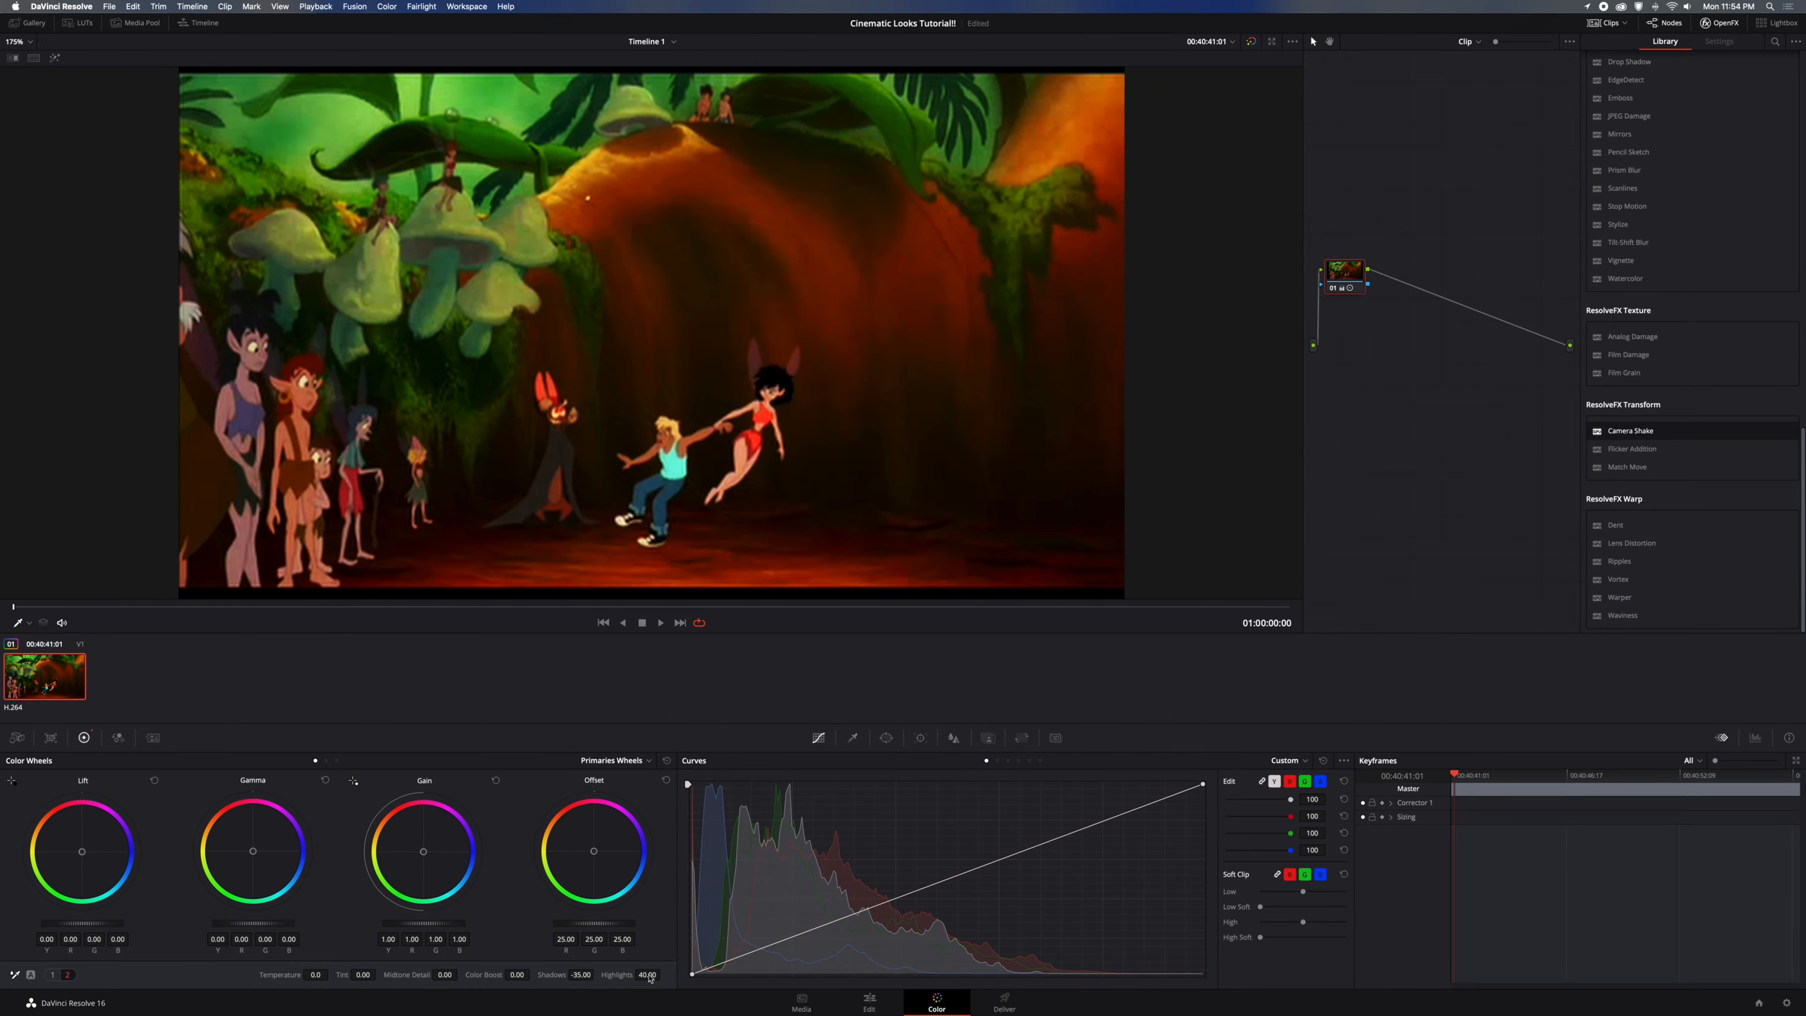
Set the clip's color boost to 15
{"action": "left_click", "coordinate": [515, 974]}
{"action": "key", "text": "BackSpace"}
{"action": "key", "text": "Return"}
Set the midtone detail to 100 and cool the color temperature to -1400
{"action": "left_click", "coordinate": [443, 974]}
{"action": "type", "text": "50"}
{"action": "key", "text": "Return"}
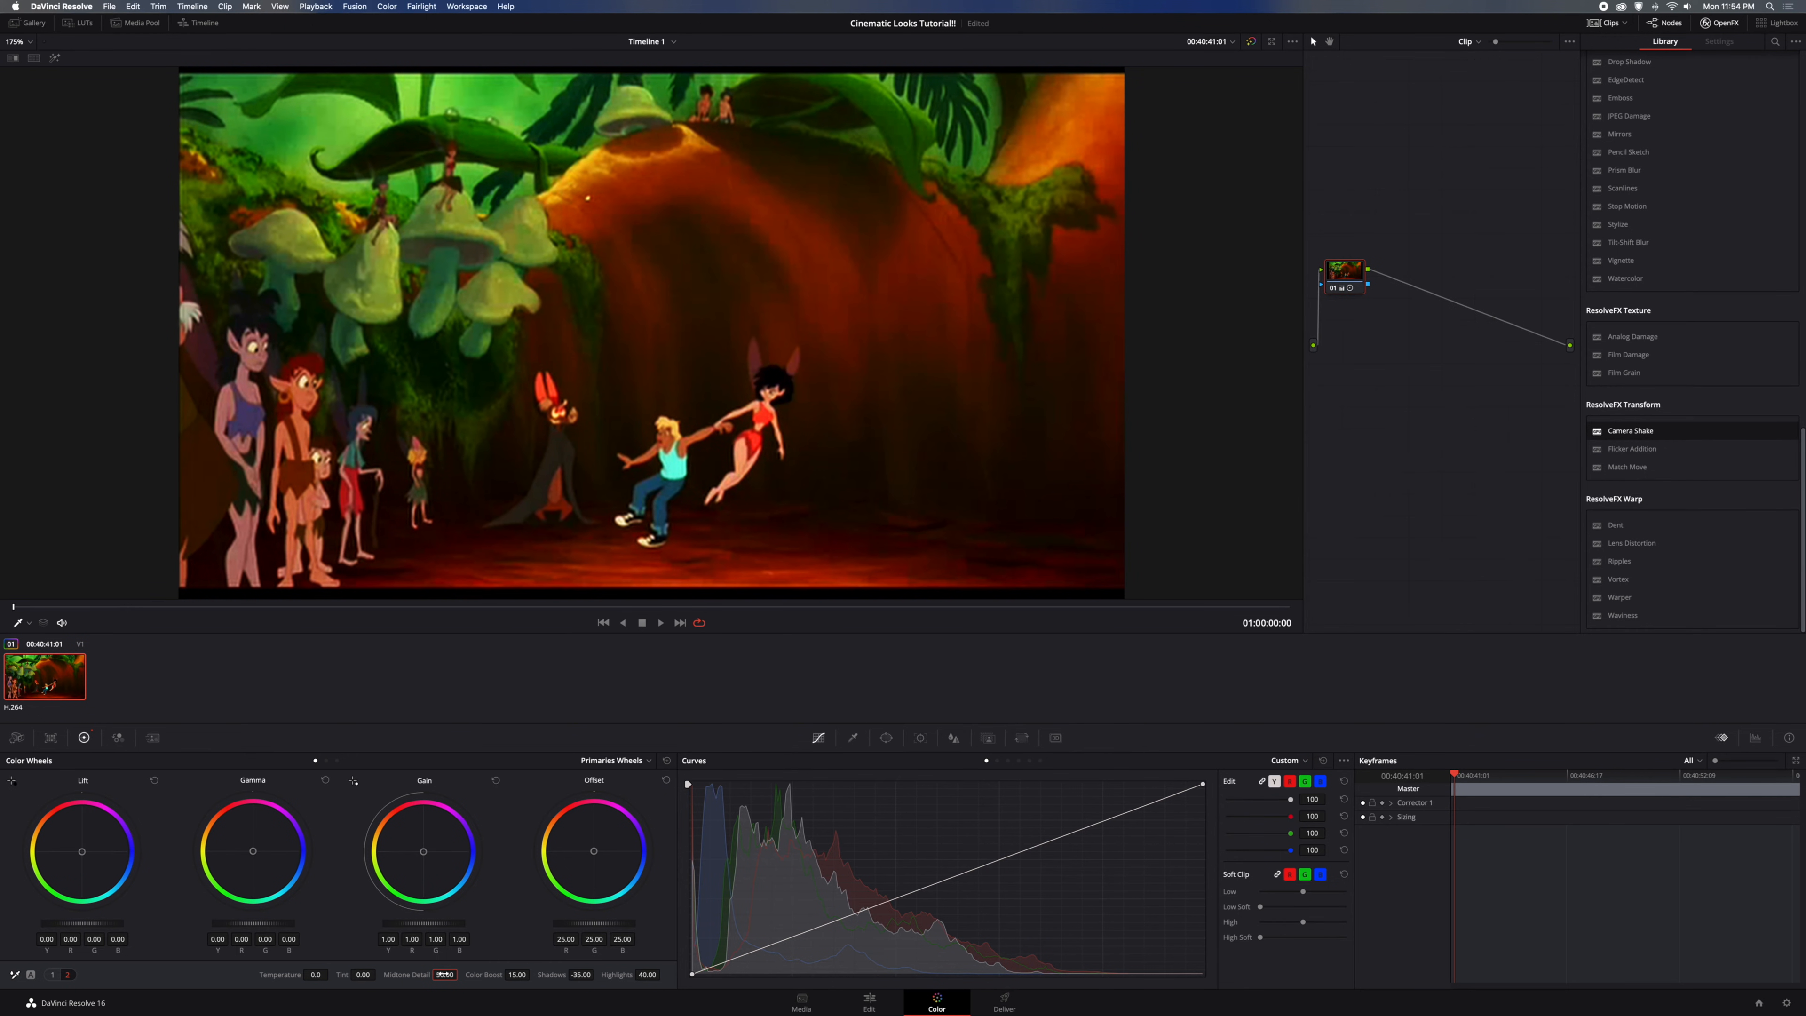
{"action": "type", "text": "100"}
{"action": "key", "text": "Return"}
{"action": "left_click_drag", "start_coordinate": [318, 975], "coordinate": [240, 980]}
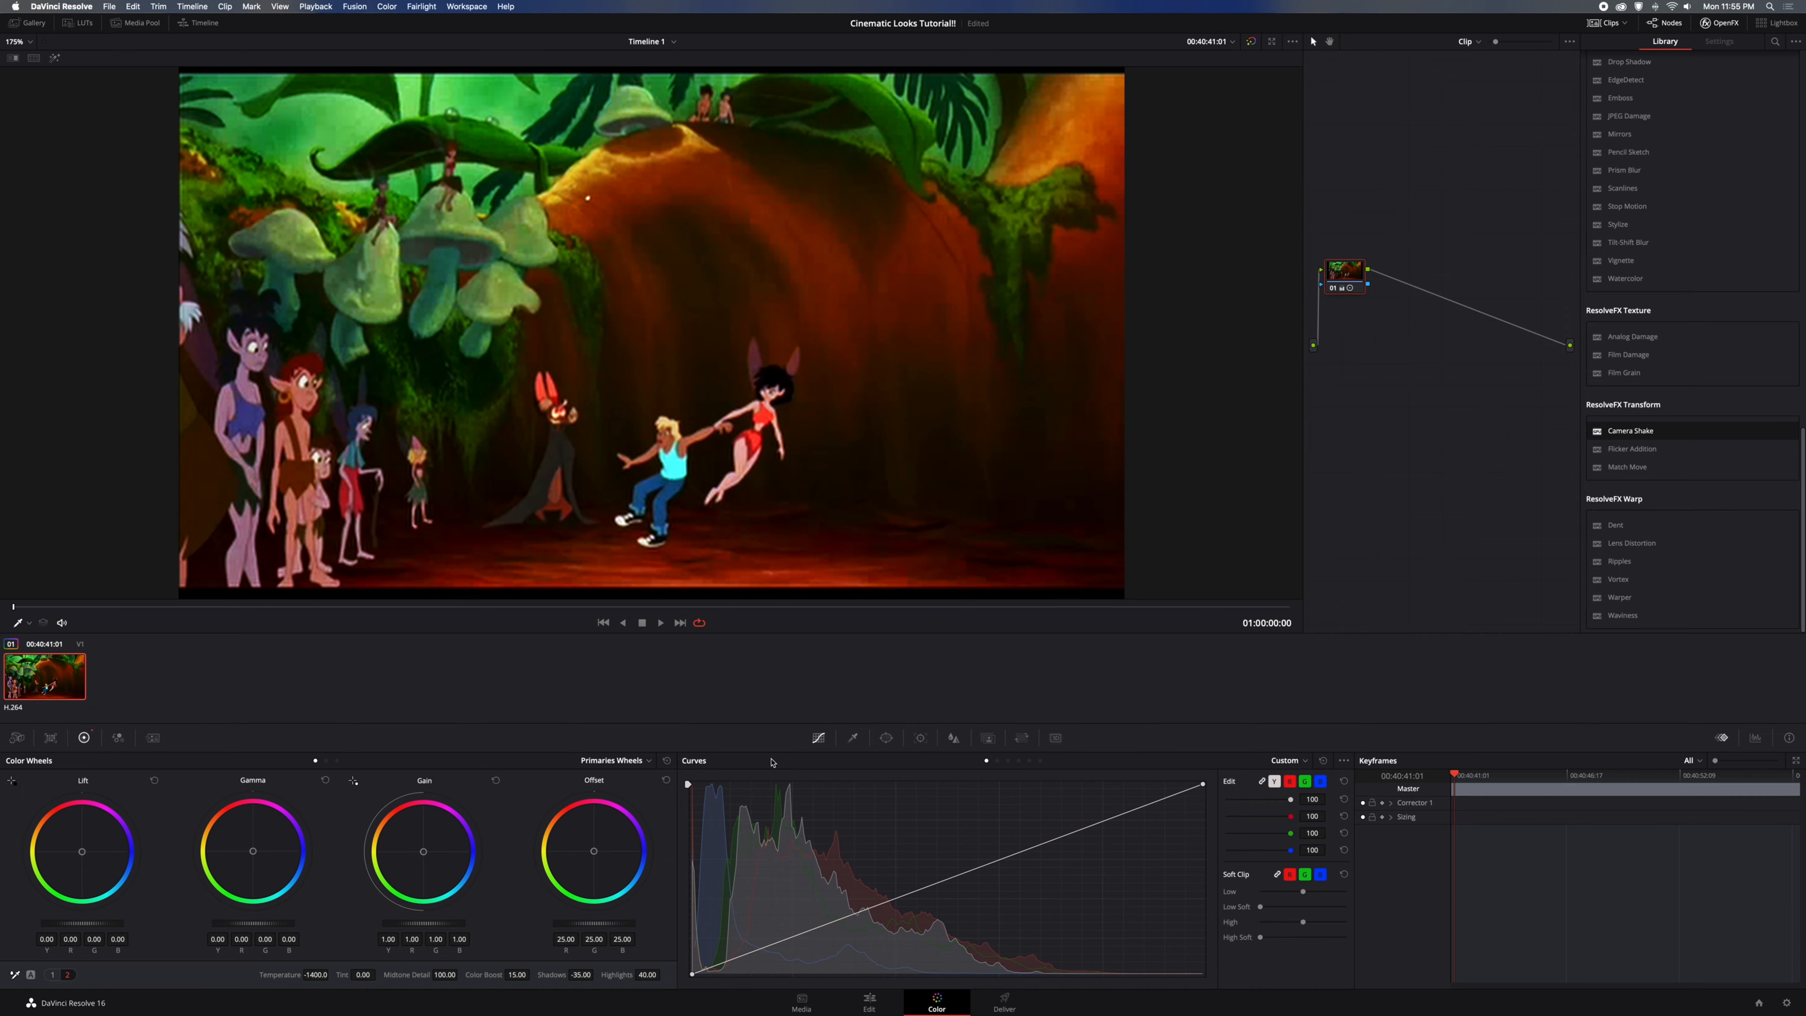
Using the Log color wheels, tint the highlights toward magenta, the offset toward blue and the midtones toward red
{"action": "left_click", "coordinate": [603, 761]}
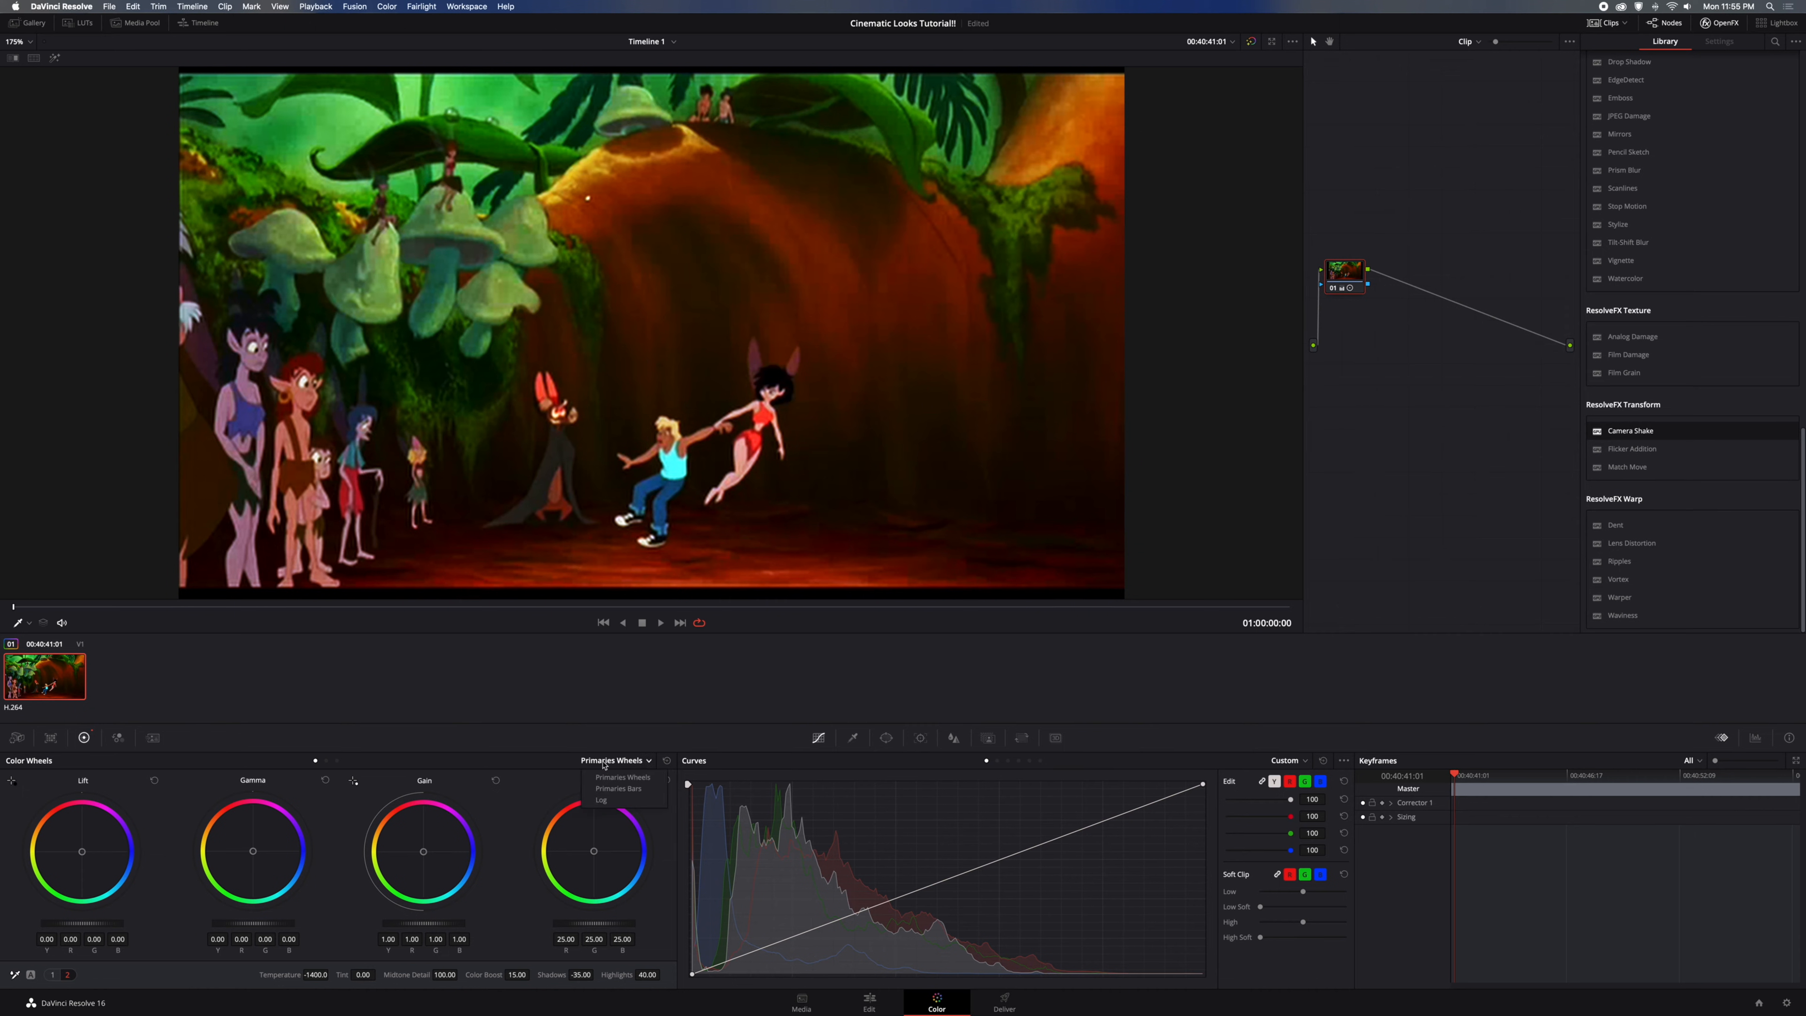
{"action": "left_click", "coordinate": [612, 798]}
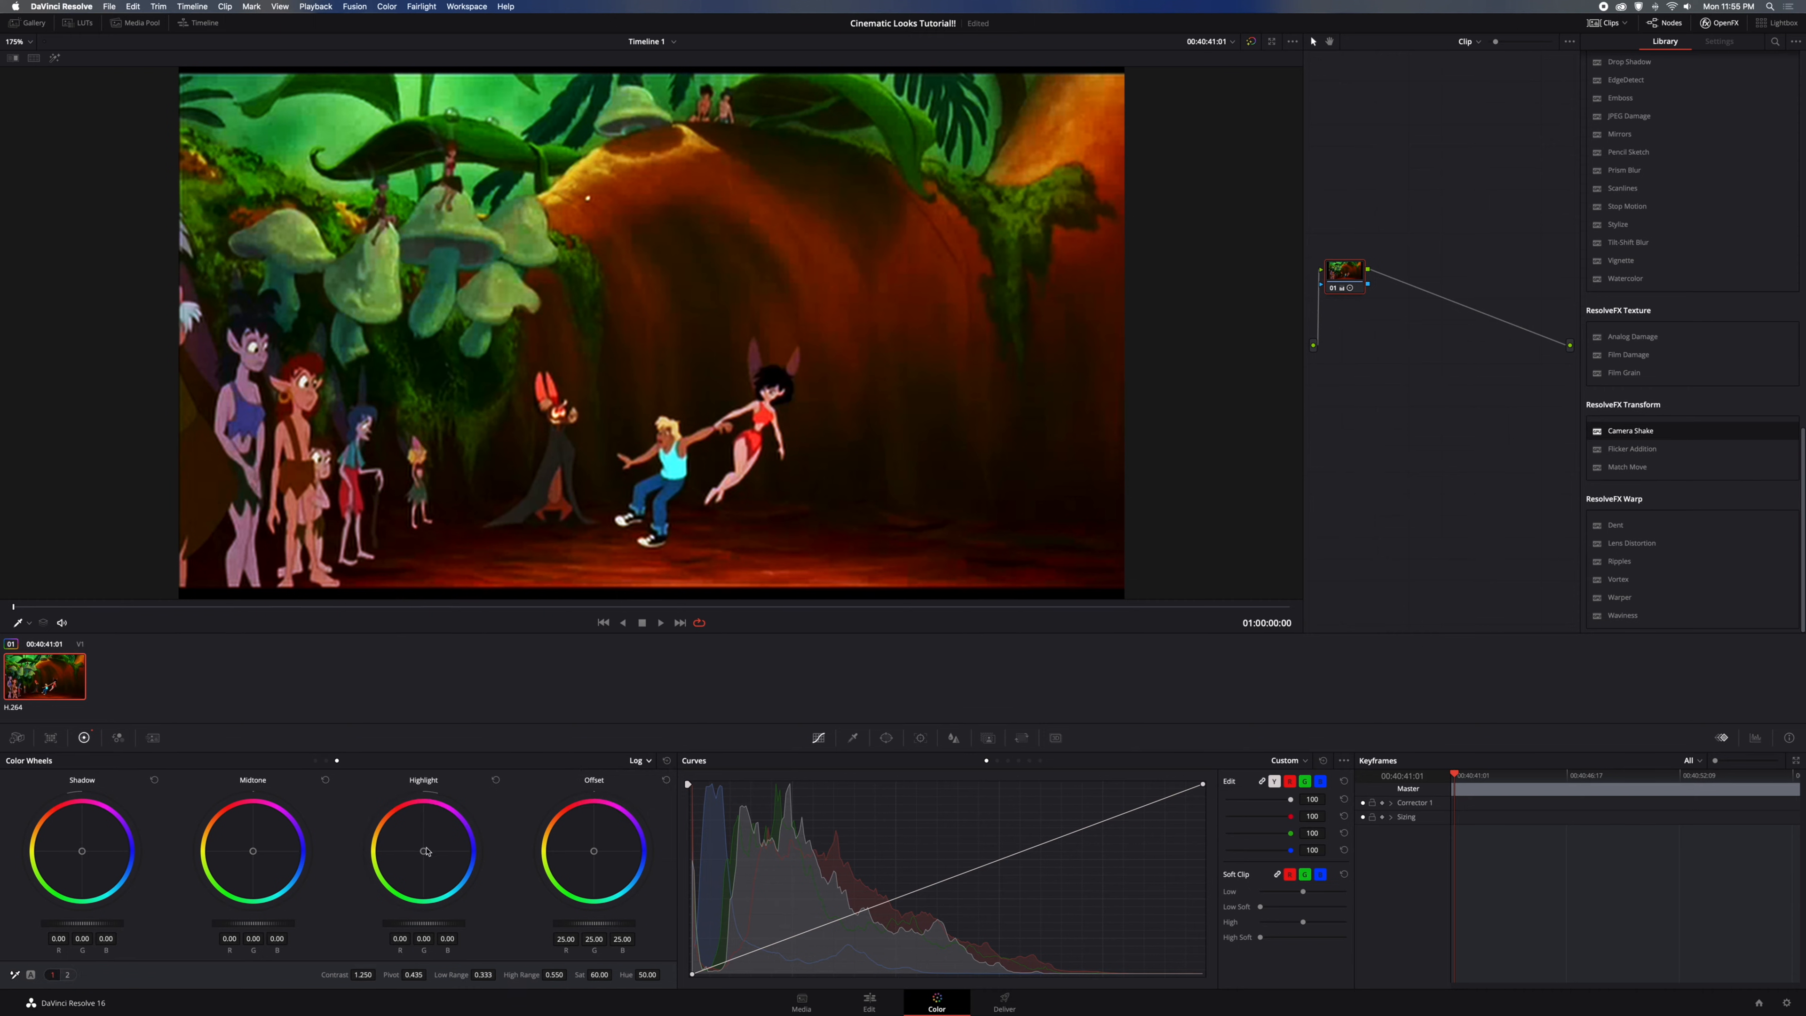
{"action": "left_click_drag", "start_coordinate": [427, 852], "coordinate": [482, 719]}
{"action": "left_click_drag", "start_coordinate": [593, 855], "coordinate": [638, 791]}
{"action": "left_click_drag", "start_coordinate": [640, 785], "coordinate": [655, 906]}
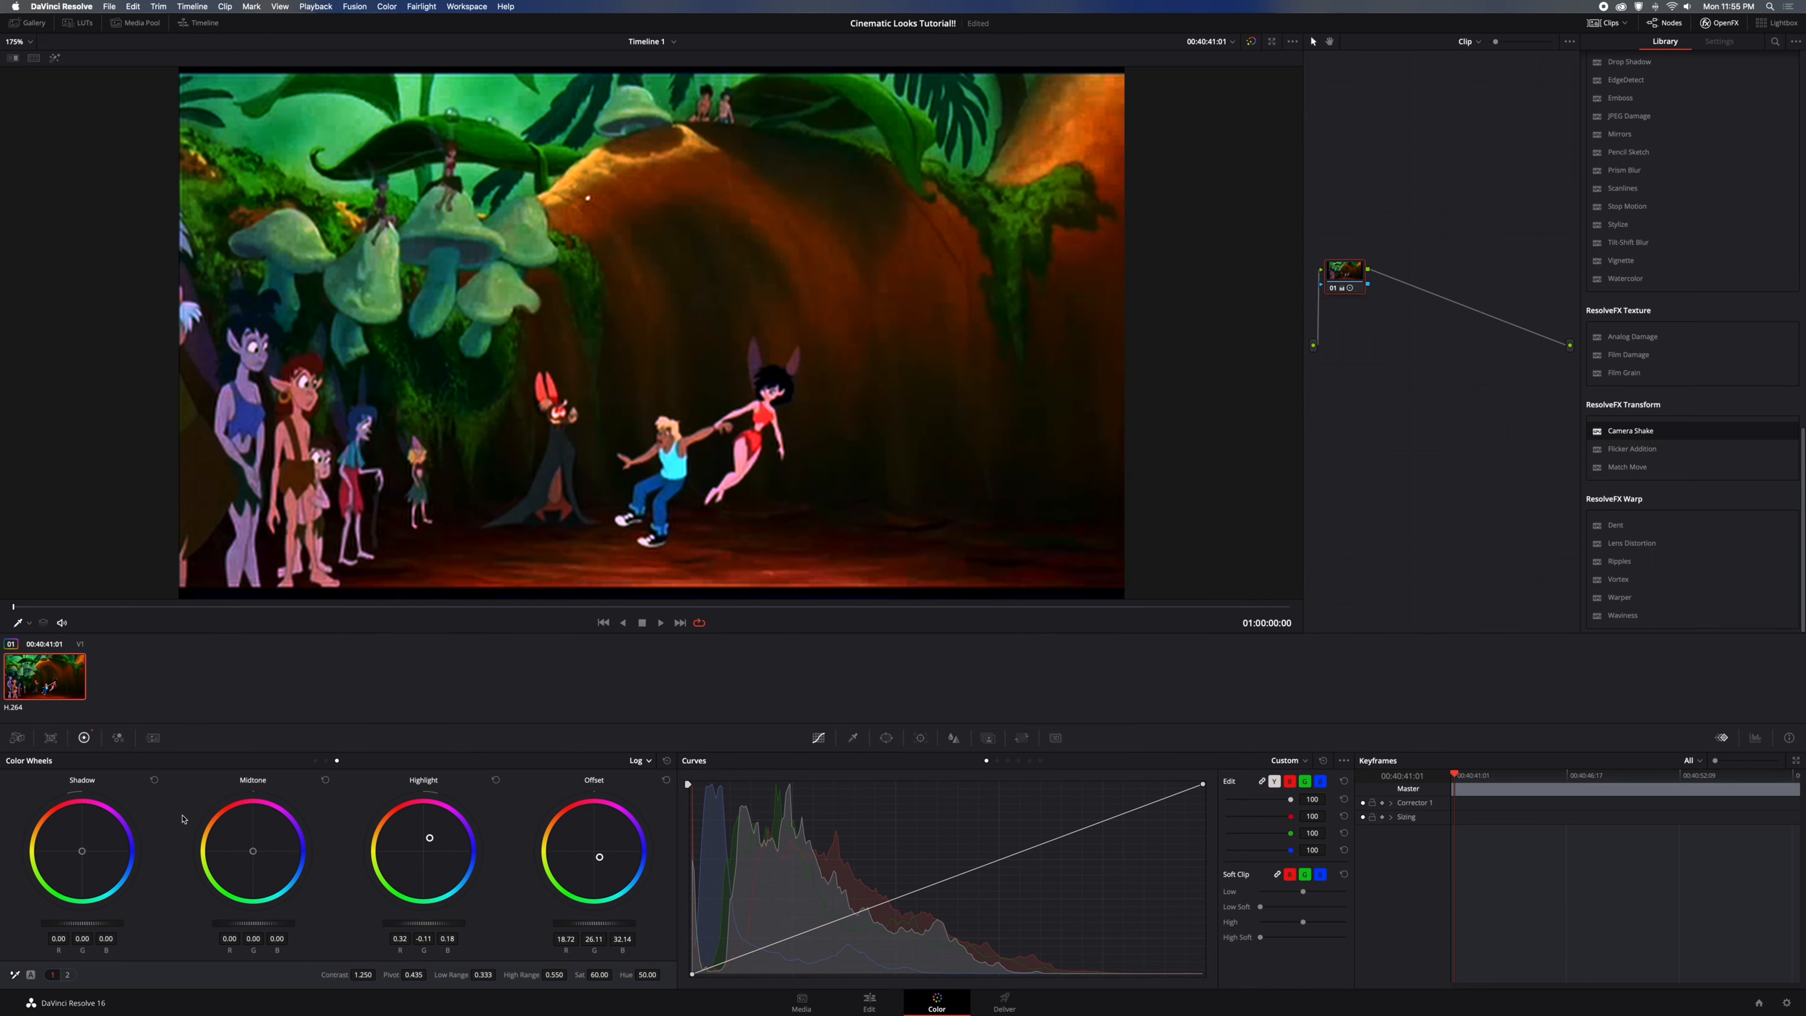
{"action": "left_click_drag", "start_coordinate": [252, 853], "coordinate": [236, 830]}
Using the Primaries Wheels, shift the offset toward cyan, the gamma toward magenta and the lift toward red
{"action": "left_click", "coordinate": [315, 761]}
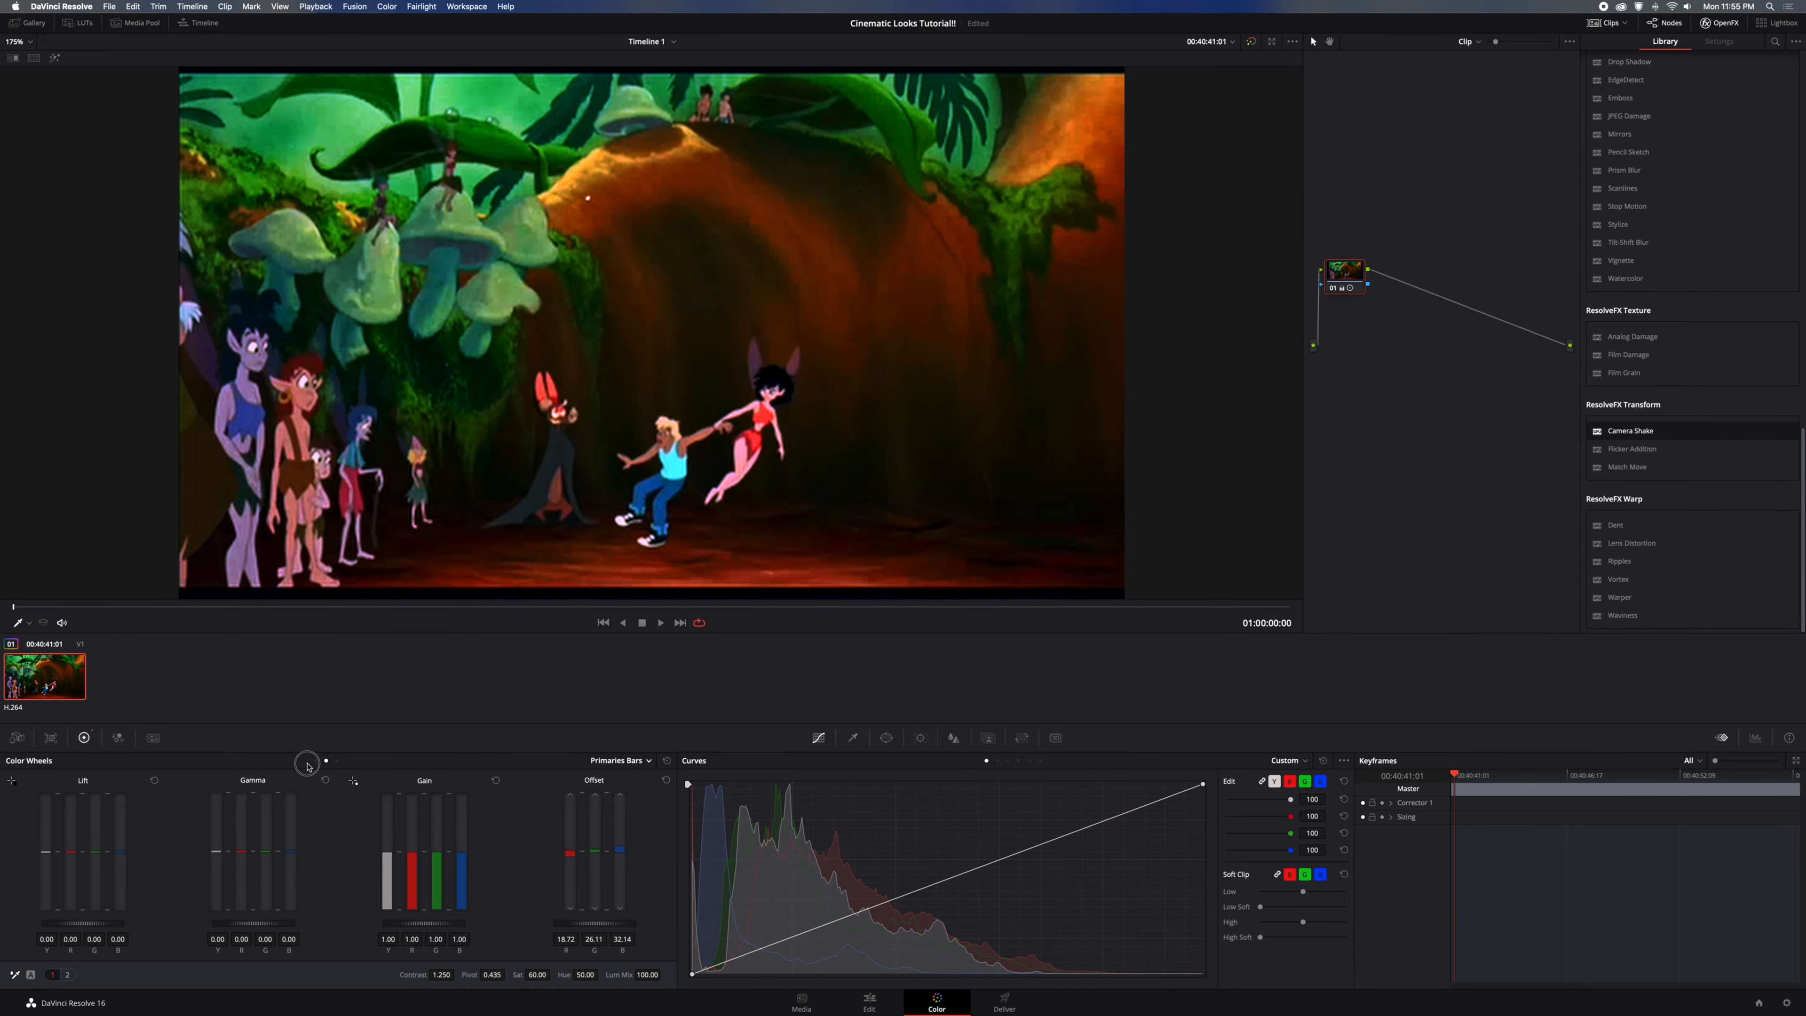
{"action": "left_click", "coordinate": [315, 761]}
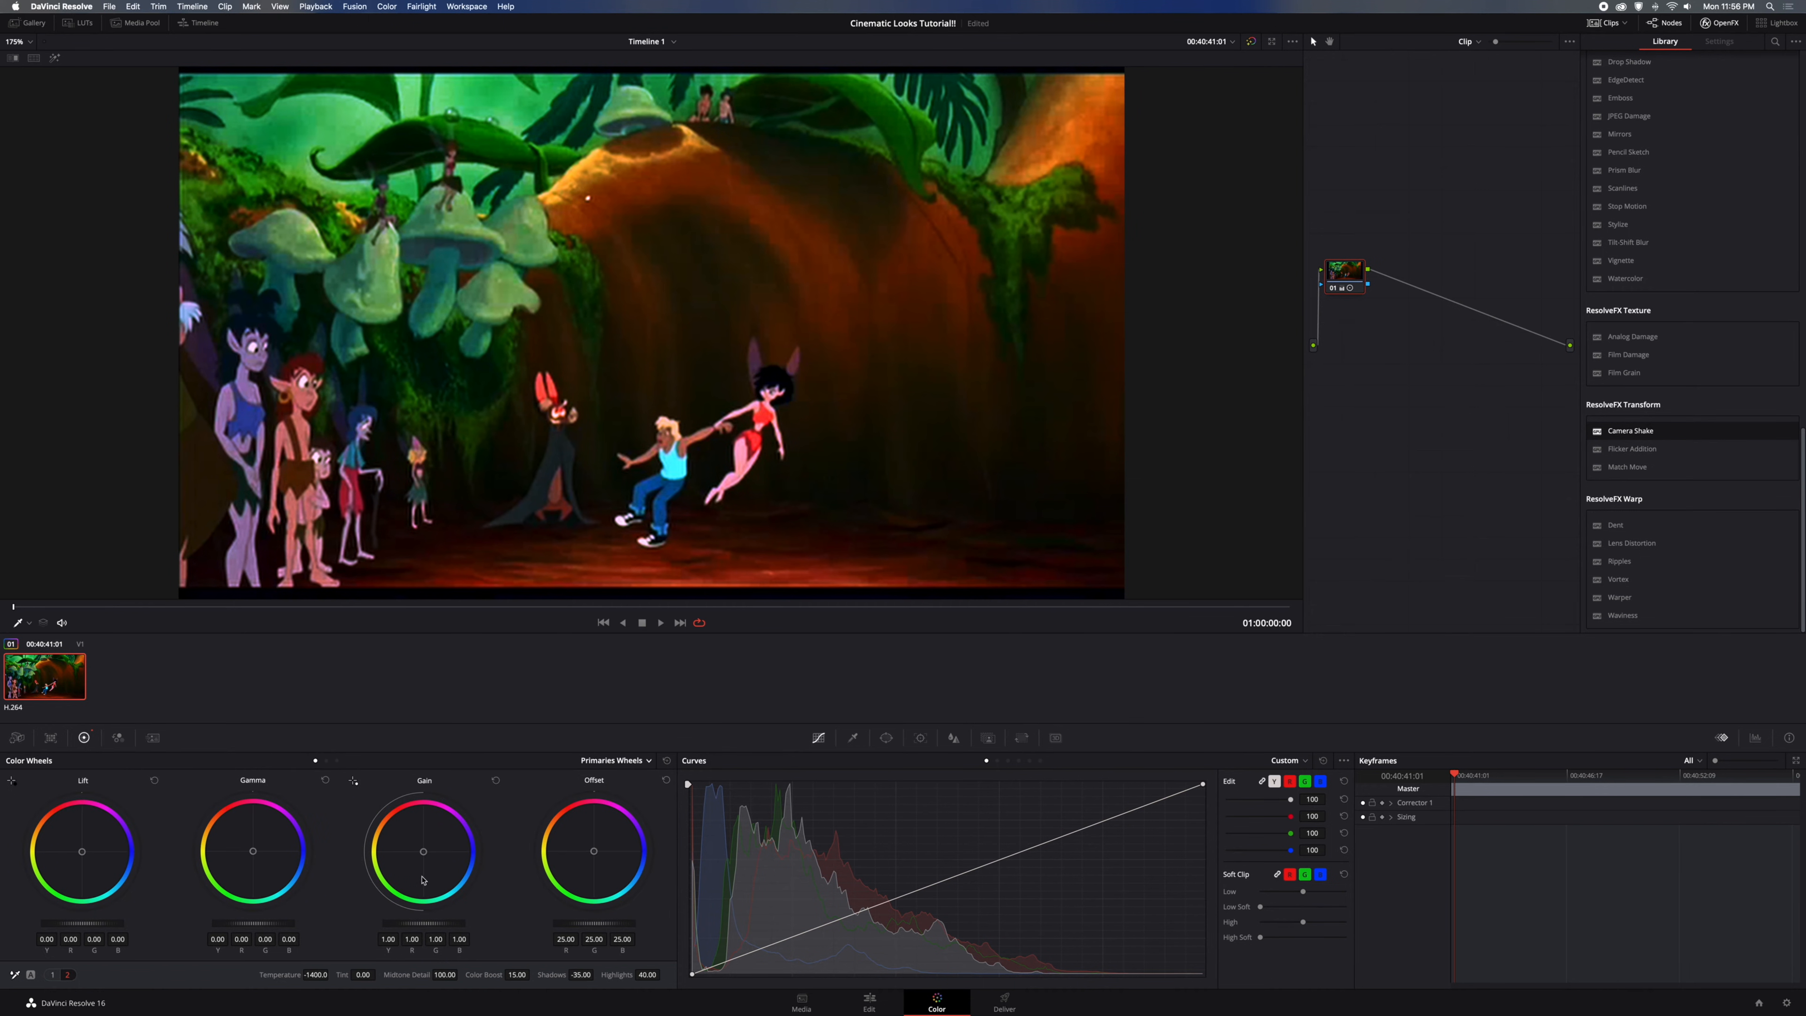
{"action": "mouse_move", "coordinate": [595, 849]}
{"action": "left_mouse_down"}
{"action": "mouse_move", "coordinate": [627, 795]}
{"action": "mouse_move", "coordinate": [609, 916]}
{"action": "mouse_move", "coordinate": [597, 859]}
{"action": "left_mouse_up"}
{"action": "left_click_drag", "start_coordinate": [253, 849], "coordinate": [297, 768]}
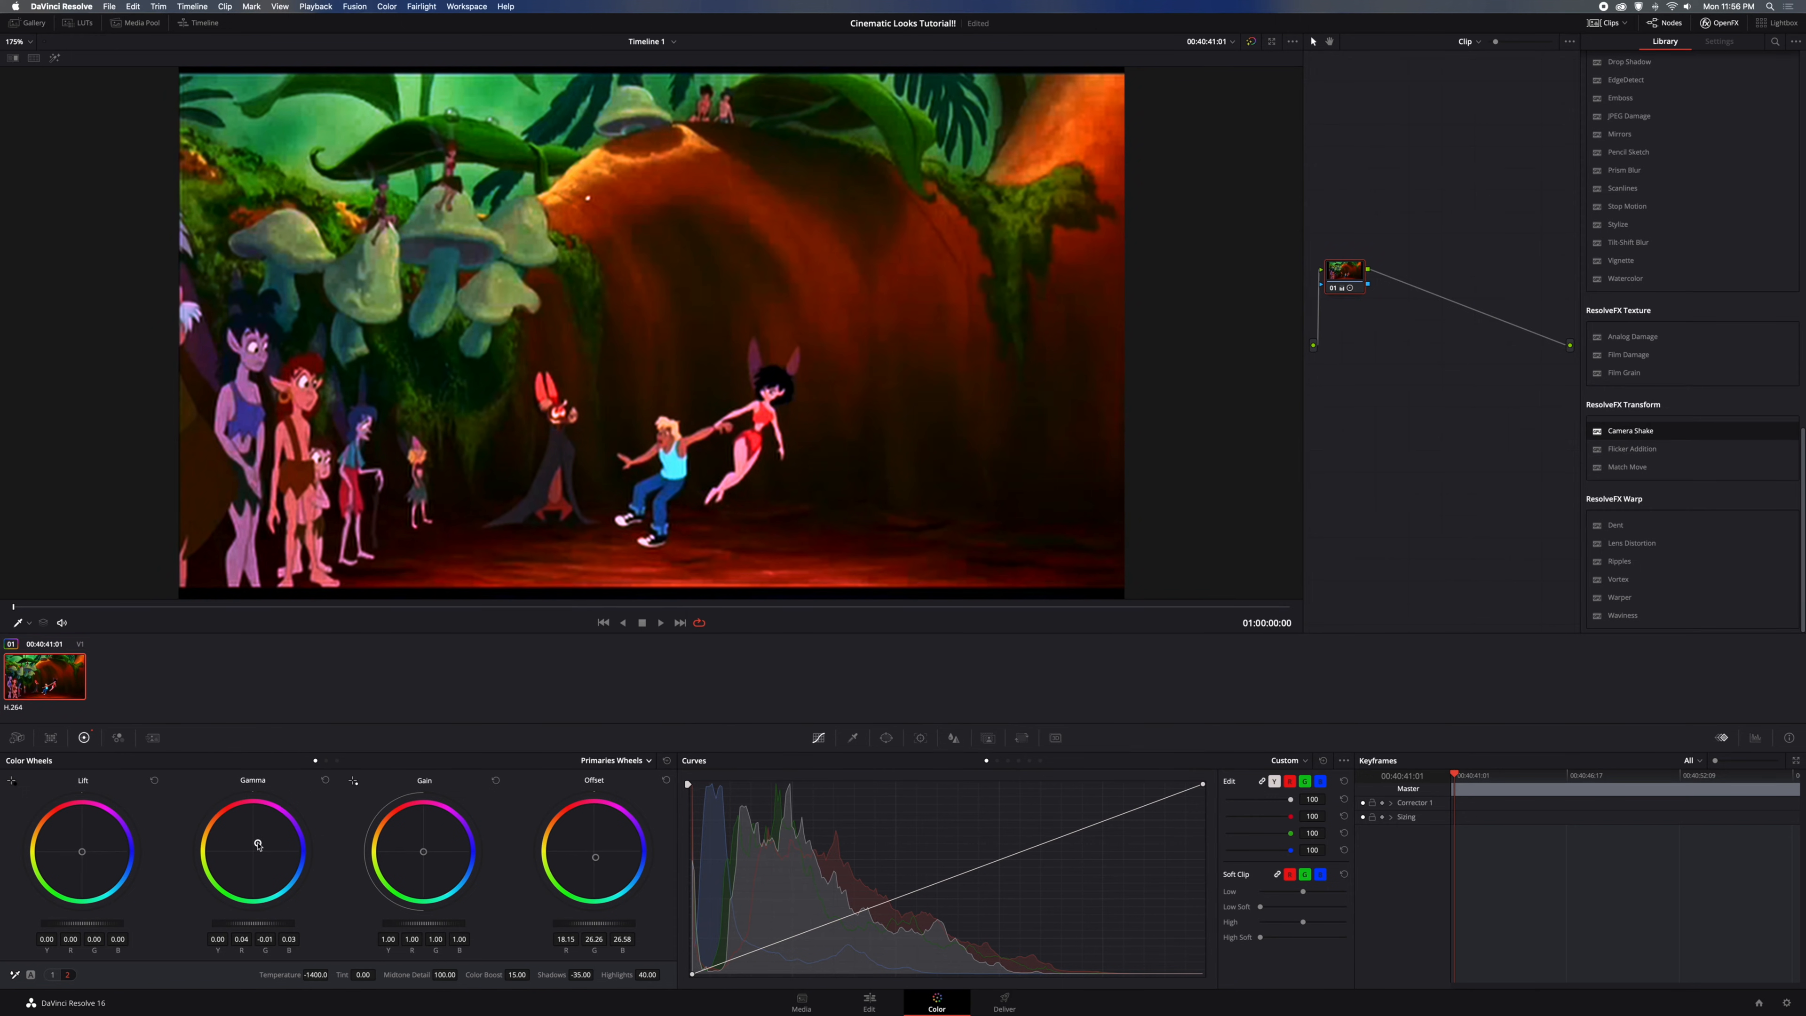
{"action": "mouse_move", "coordinate": [81, 851]}
{"action": "left_mouse_down"}
{"action": "mouse_move", "coordinate": [61, 806]}
{"action": "mouse_move", "coordinate": [78, 834]}
{"action": "left_mouse_up"}
Add motion blur of 10 to the clip with motion estimation type Better and motion range Large
{"action": "left_click", "coordinate": [154, 738]}
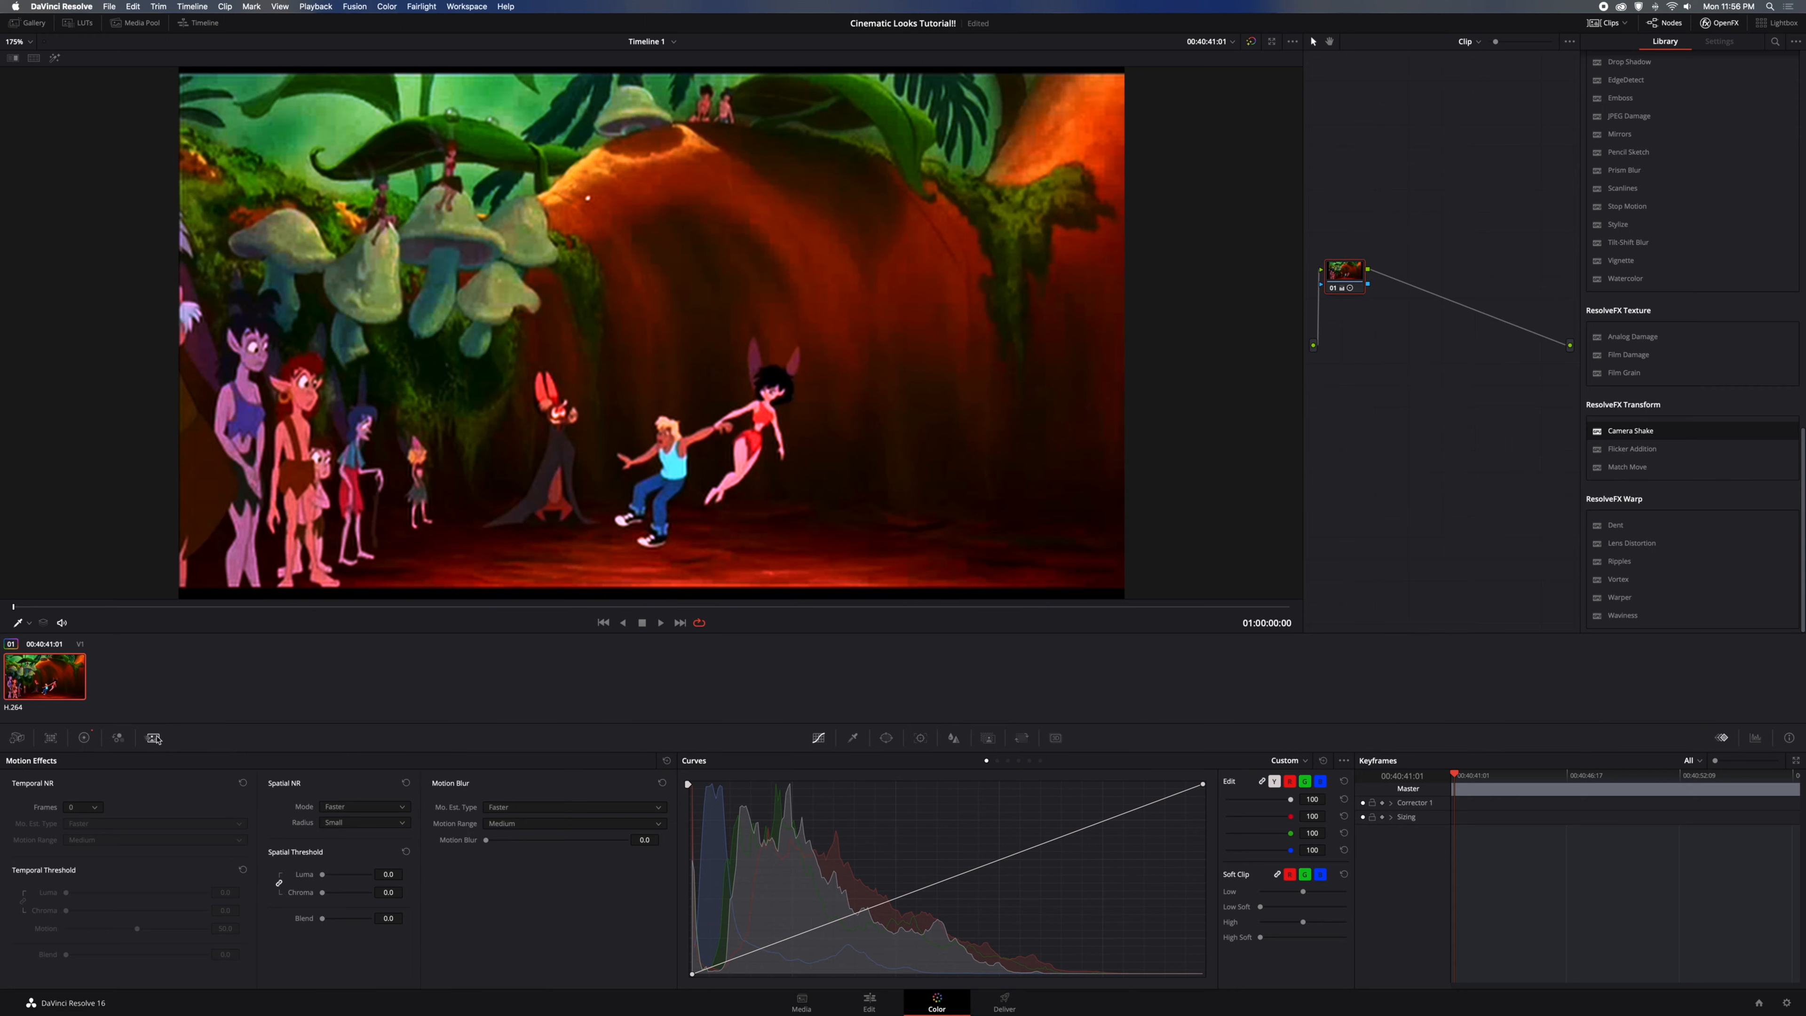
{"action": "left_click", "coordinate": [565, 808]}
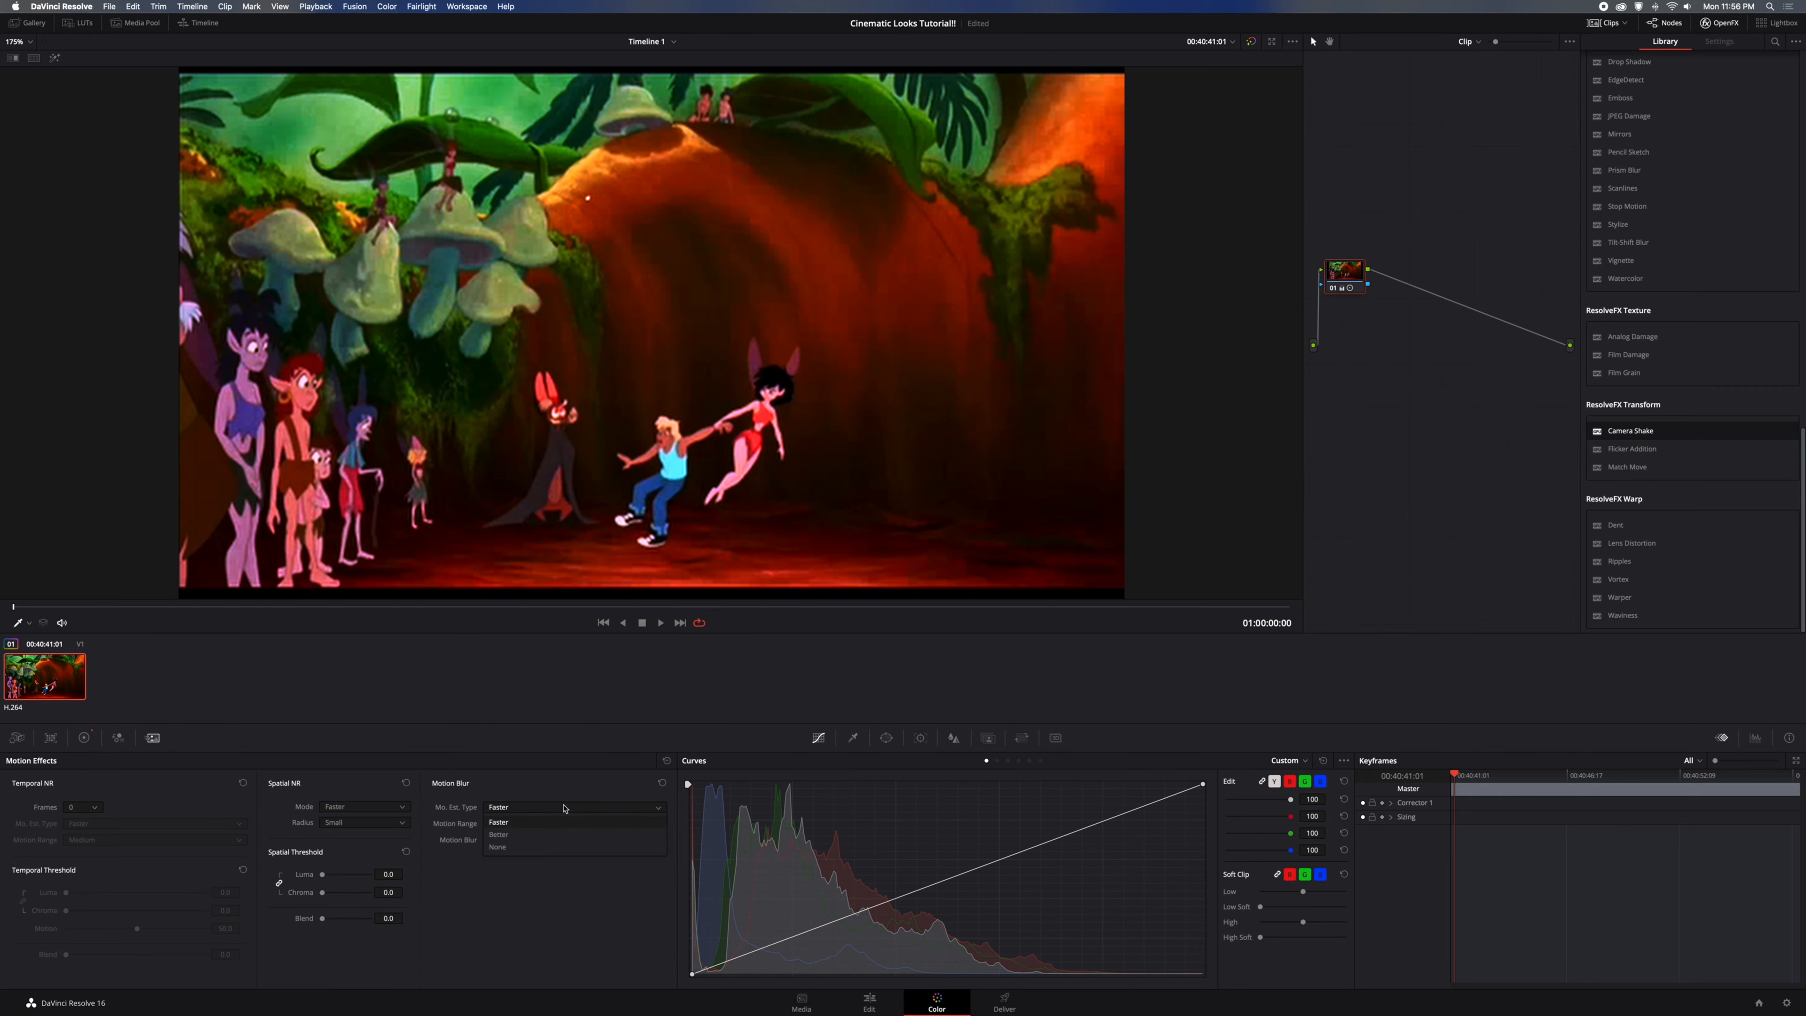
{"action": "left_click", "coordinate": [557, 835]}
{"action": "left_click", "coordinate": [565, 824]}
{"action": "left_click", "coordinate": [567, 838]}
{"action": "left_click", "coordinate": [486, 841]}
{"action": "mouse_move", "coordinate": [487, 841]}
{"action": "left_mouse_down"}
{"action": "mouse_move", "coordinate": [639, 849]}
{"action": "mouse_move", "coordinate": [500, 853]}
{"action": "left_mouse_up"}
Set the spatial noise reduction mode to Enhanced and its radius to Large
{"action": "left_click", "coordinate": [363, 807]}
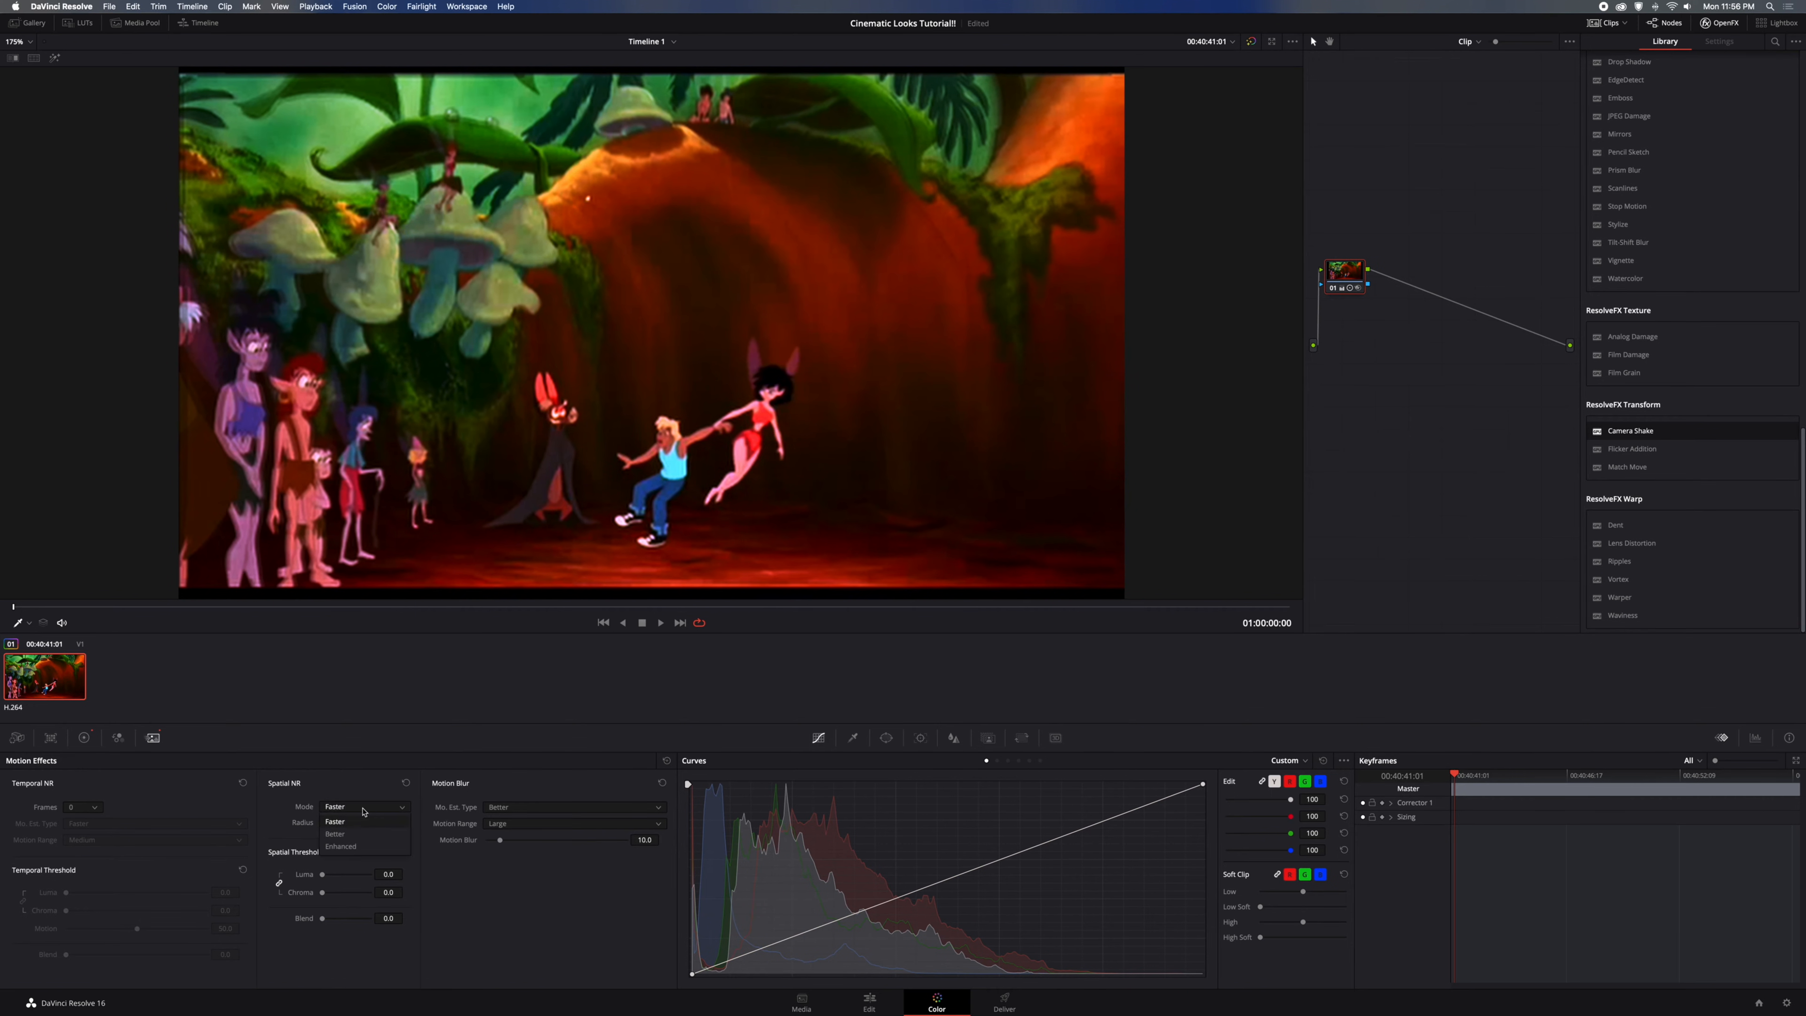
{"action": "left_click", "coordinate": [364, 849]}
{"action": "left_click", "coordinate": [369, 823]}
{"action": "left_click", "coordinate": [361, 864]}
{"action": "left_click", "coordinate": [72, 808]}
{"action": "left_click", "coordinate": [124, 808]}
Isolate the red channel's custom curve, anchor its lower part and pull its midtones and highlights slightly down
{"action": "left_click", "coordinate": [1291, 781]}
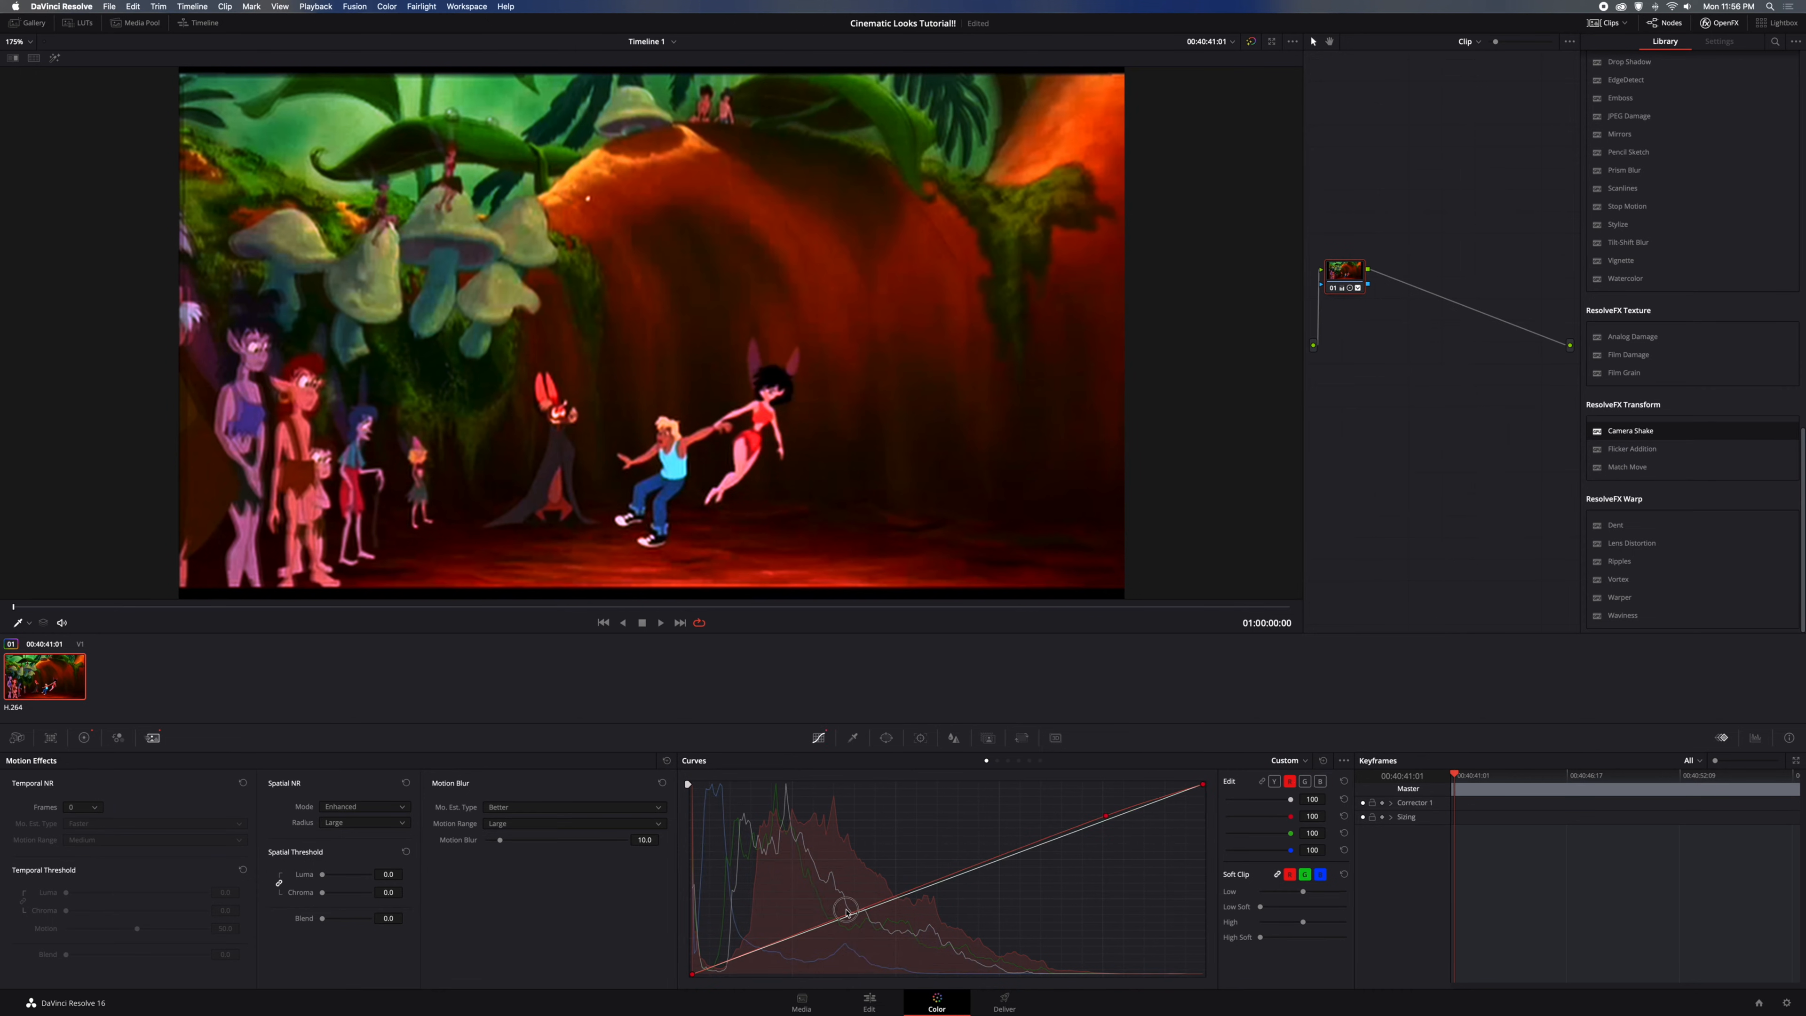
{"action": "left_click", "coordinate": [821, 925]}
{"action": "left_click_drag", "start_coordinate": [972, 862], "coordinate": [930, 893]}
{"action": "mouse_move", "coordinate": [1103, 817]}
{"action": "left_mouse_down"}
{"action": "mouse_move", "coordinate": [1117, 828]}
{"action": "mouse_move", "coordinate": [1081, 828]}
{"action": "mouse_move", "coordinate": [1085, 847]}
{"action": "left_mouse_up"}
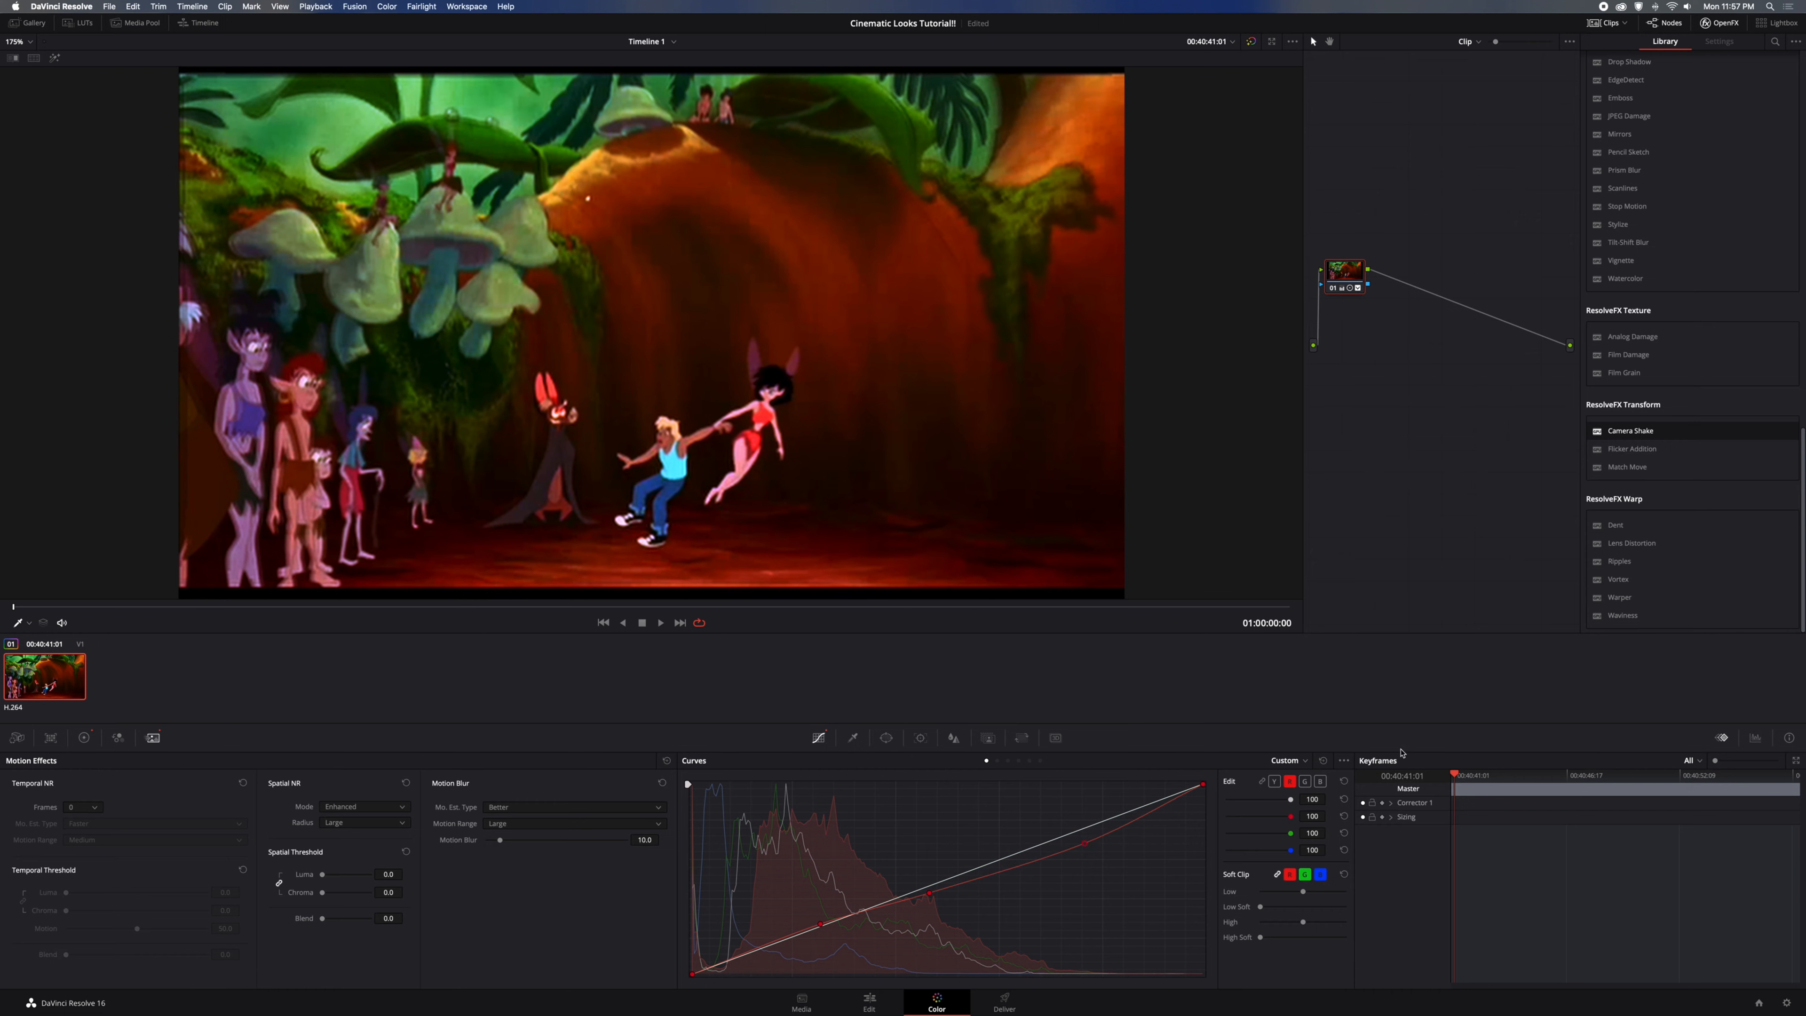
Isolate the blue channel's custom curve, pull its highlight end point slightly inward, and set the motion blur to 5.2
{"action": "left_click", "coordinate": [1321, 782]}
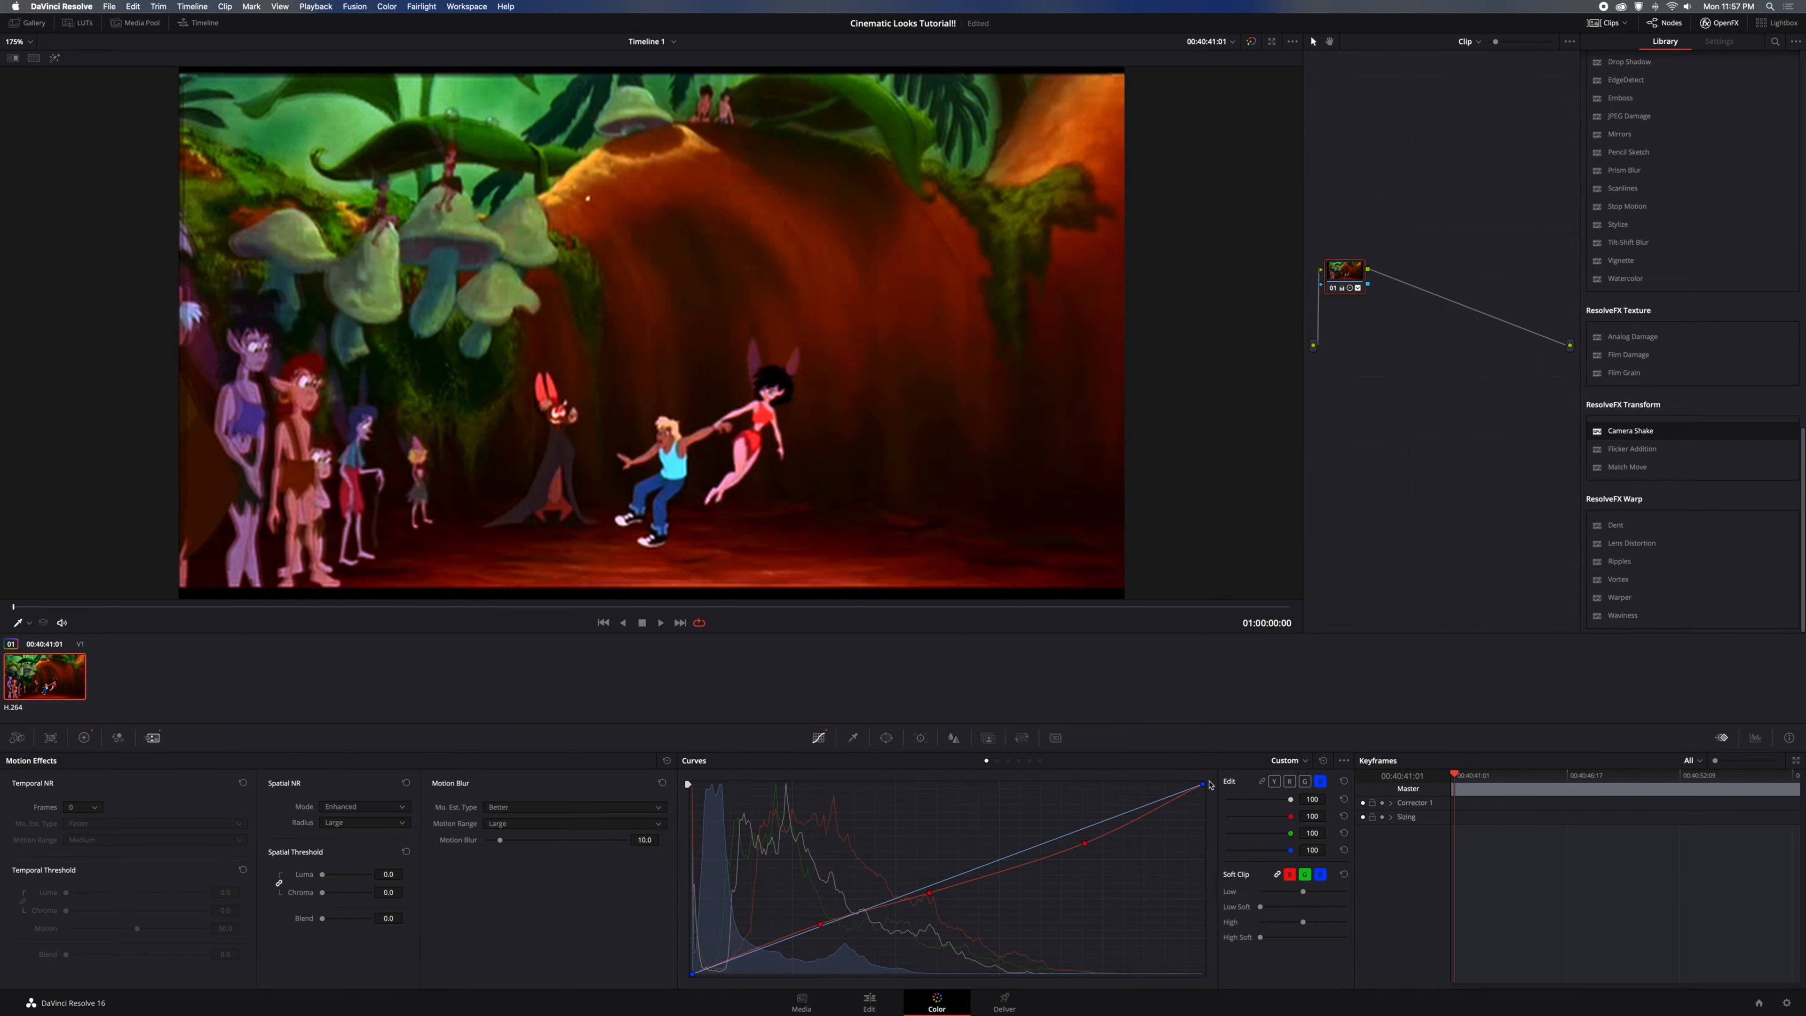
{"action": "mouse_move", "coordinate": [1203, 785]}
{"action": "left_mouse_down"}
{"action": "mouse_move", "coordinate": [1131, 782]}
{"action": "mouse_move", "coordinate": [1170, 781]}
{"action": "left_mouse_up"}
{"action": "left_click_drag", "start_coordinate": [500, 840], "coordinate": [494, 845]}
Look through the Qualifier, Window, Tracker, Blur, Key and Sizing tools available for the clip
{"action": "left_click", "coordinate": [853, 738]}
{"action": "left_click", "coordinate": [886, 738]}
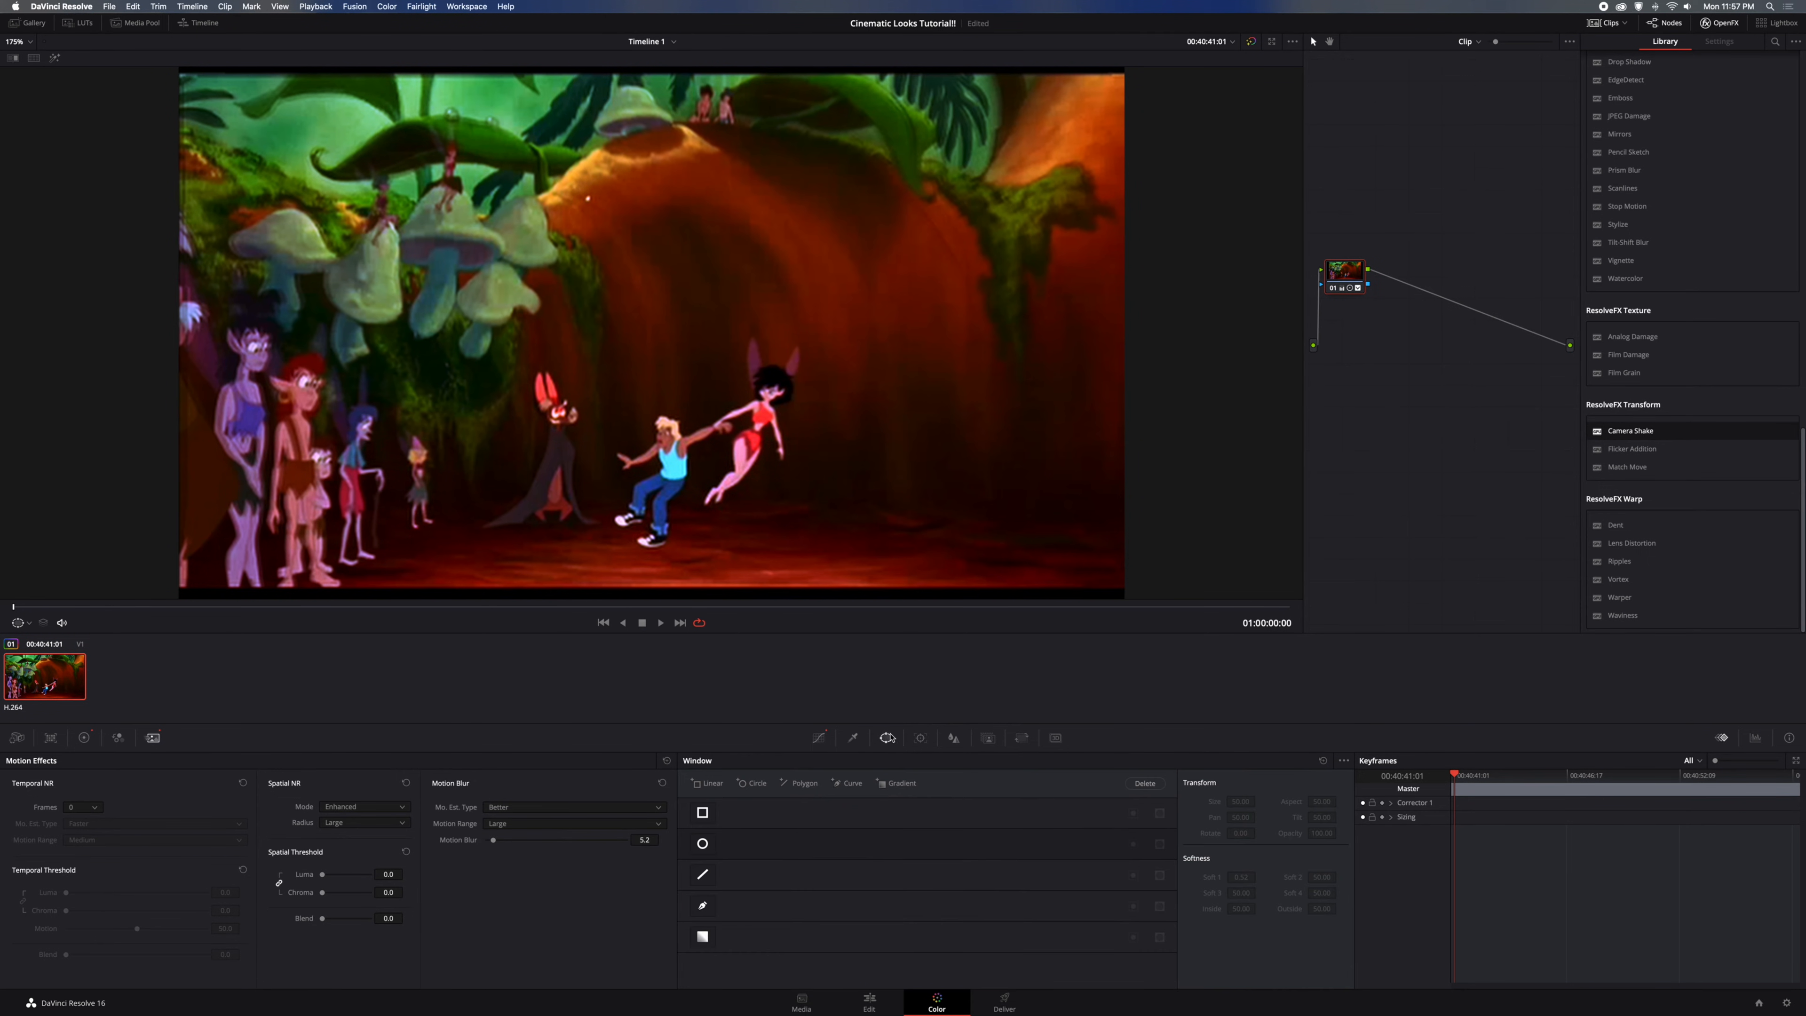
{"action": "left_click", "coordinate": [922, 739]}
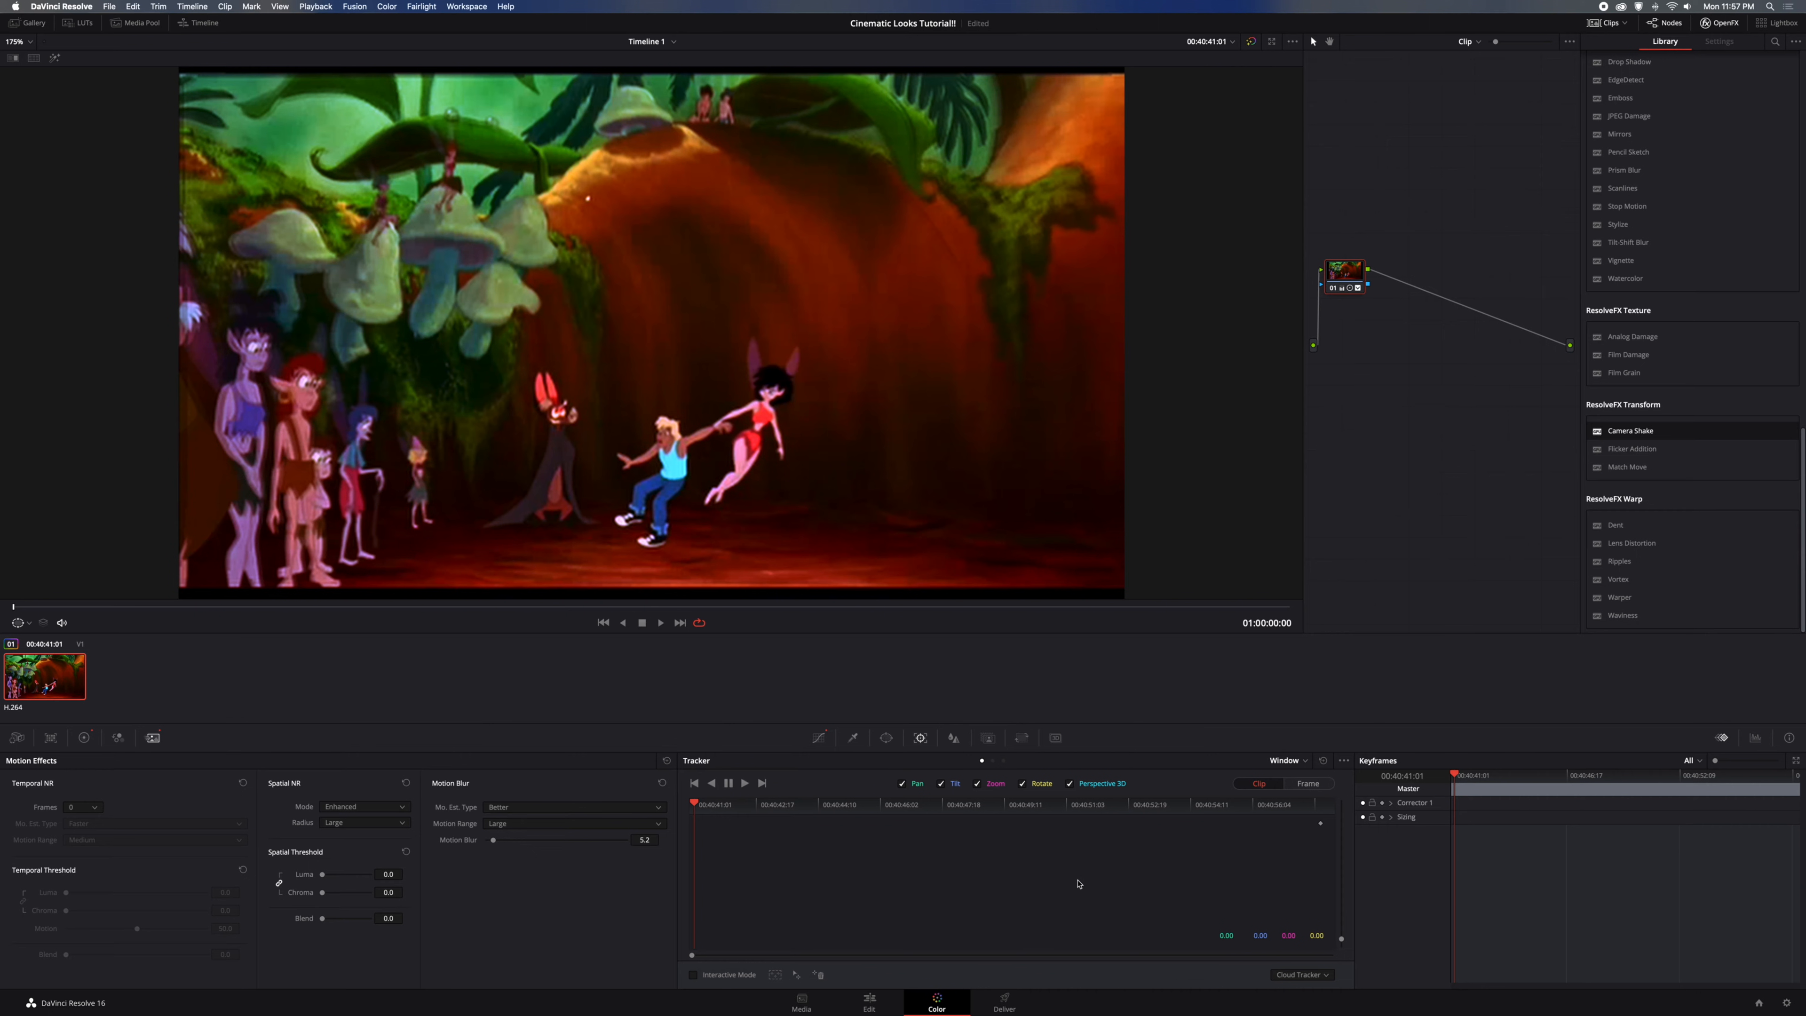
{"action": "left_click", "coordinate": [745, 783]}
{"action": "left_click", "coordinate": [885, 738]}
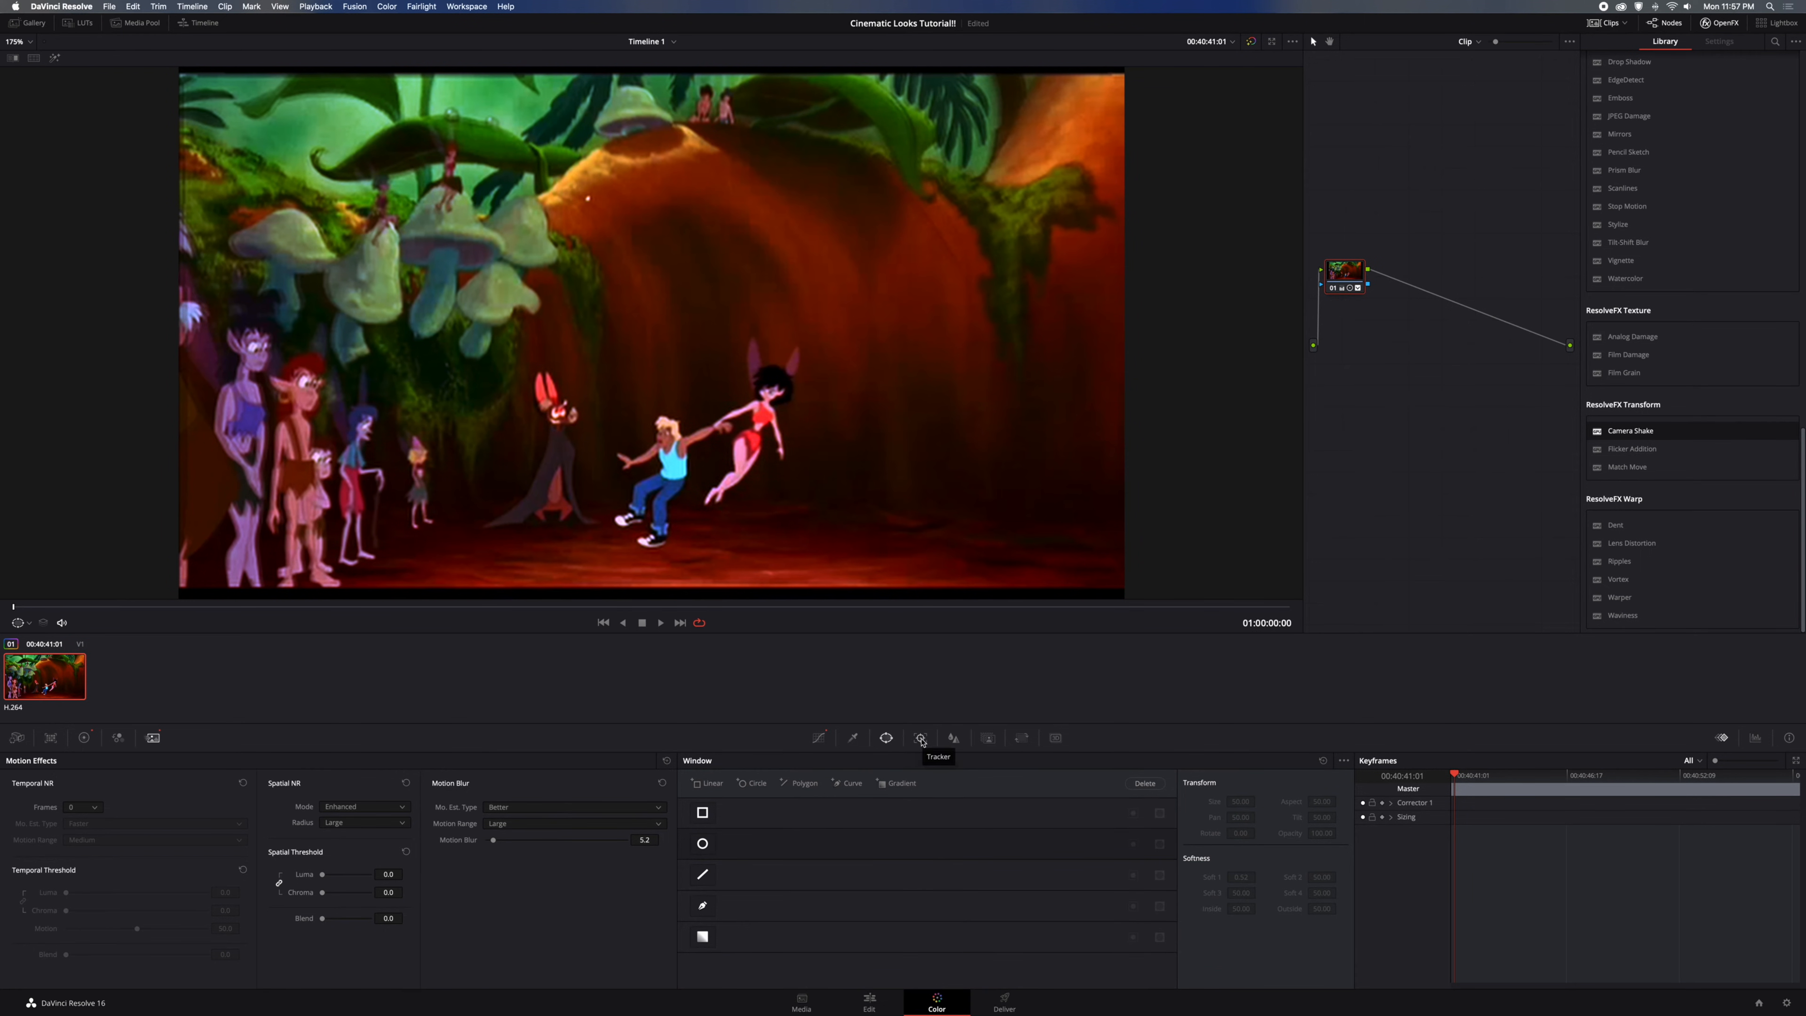
{"action": "left_click", "coordinate": [954, 738]}
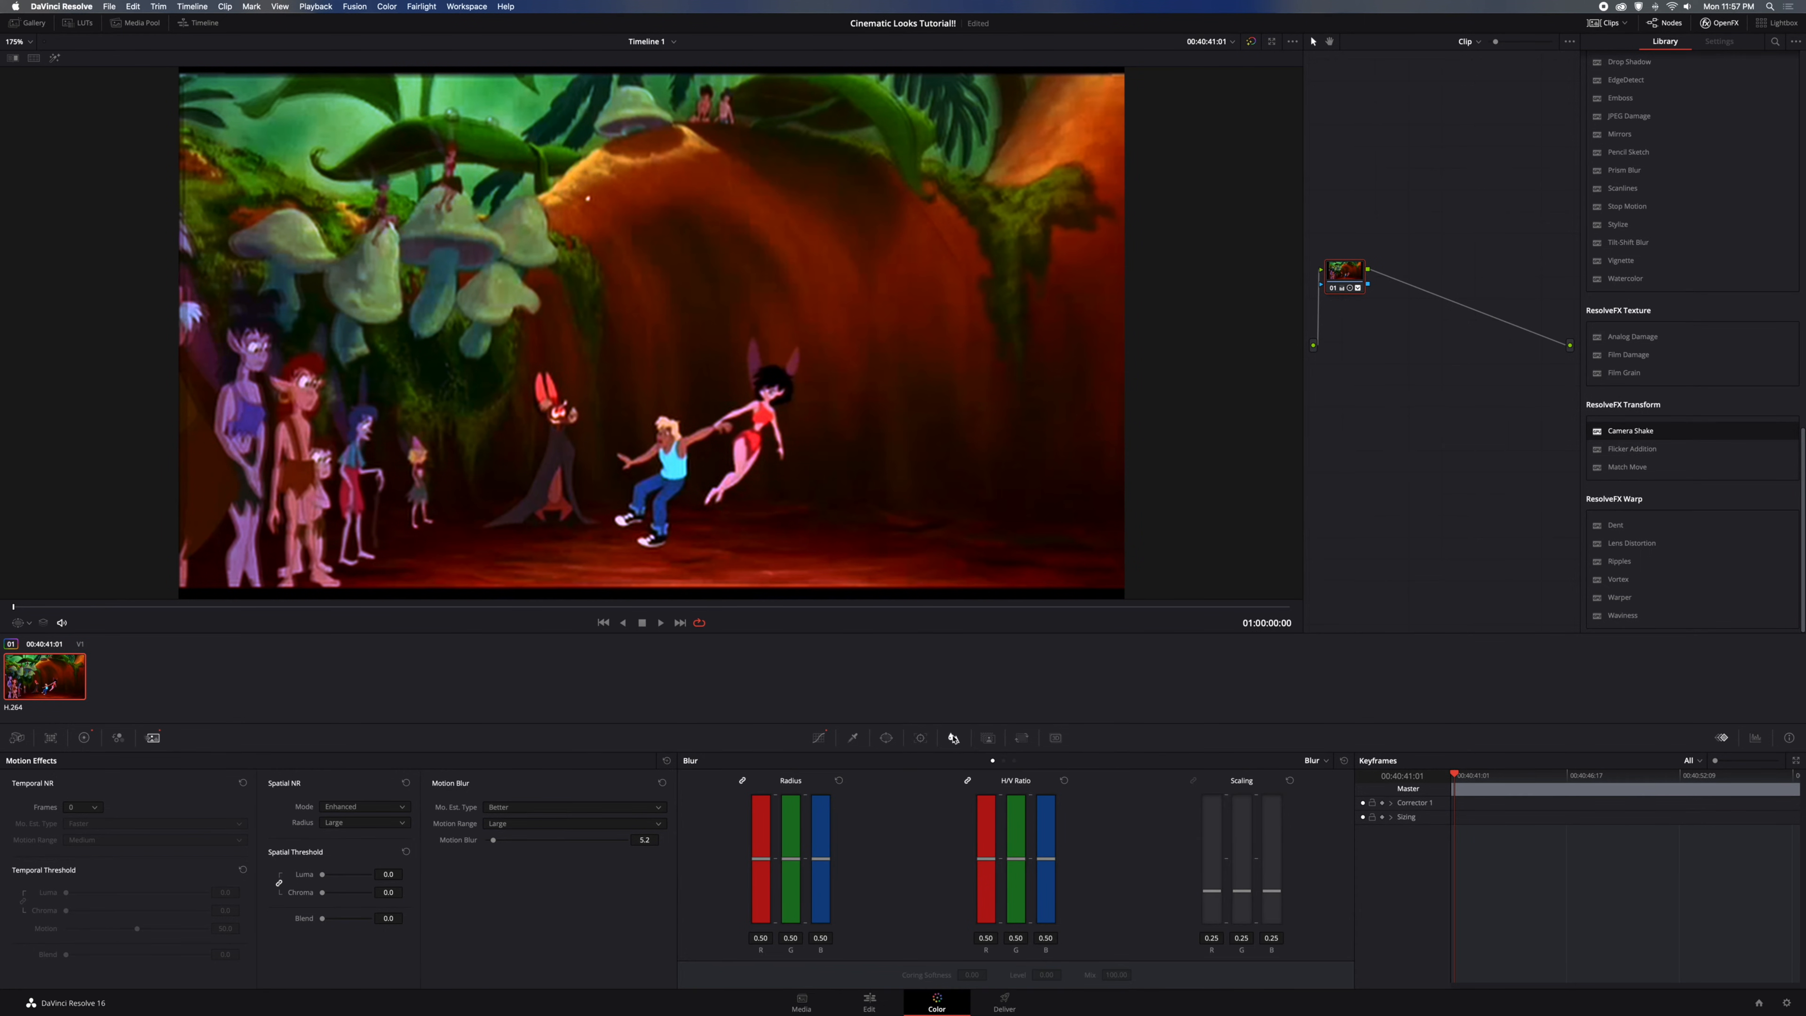
{"action": "left_click", "coordinate": [988, 739]}
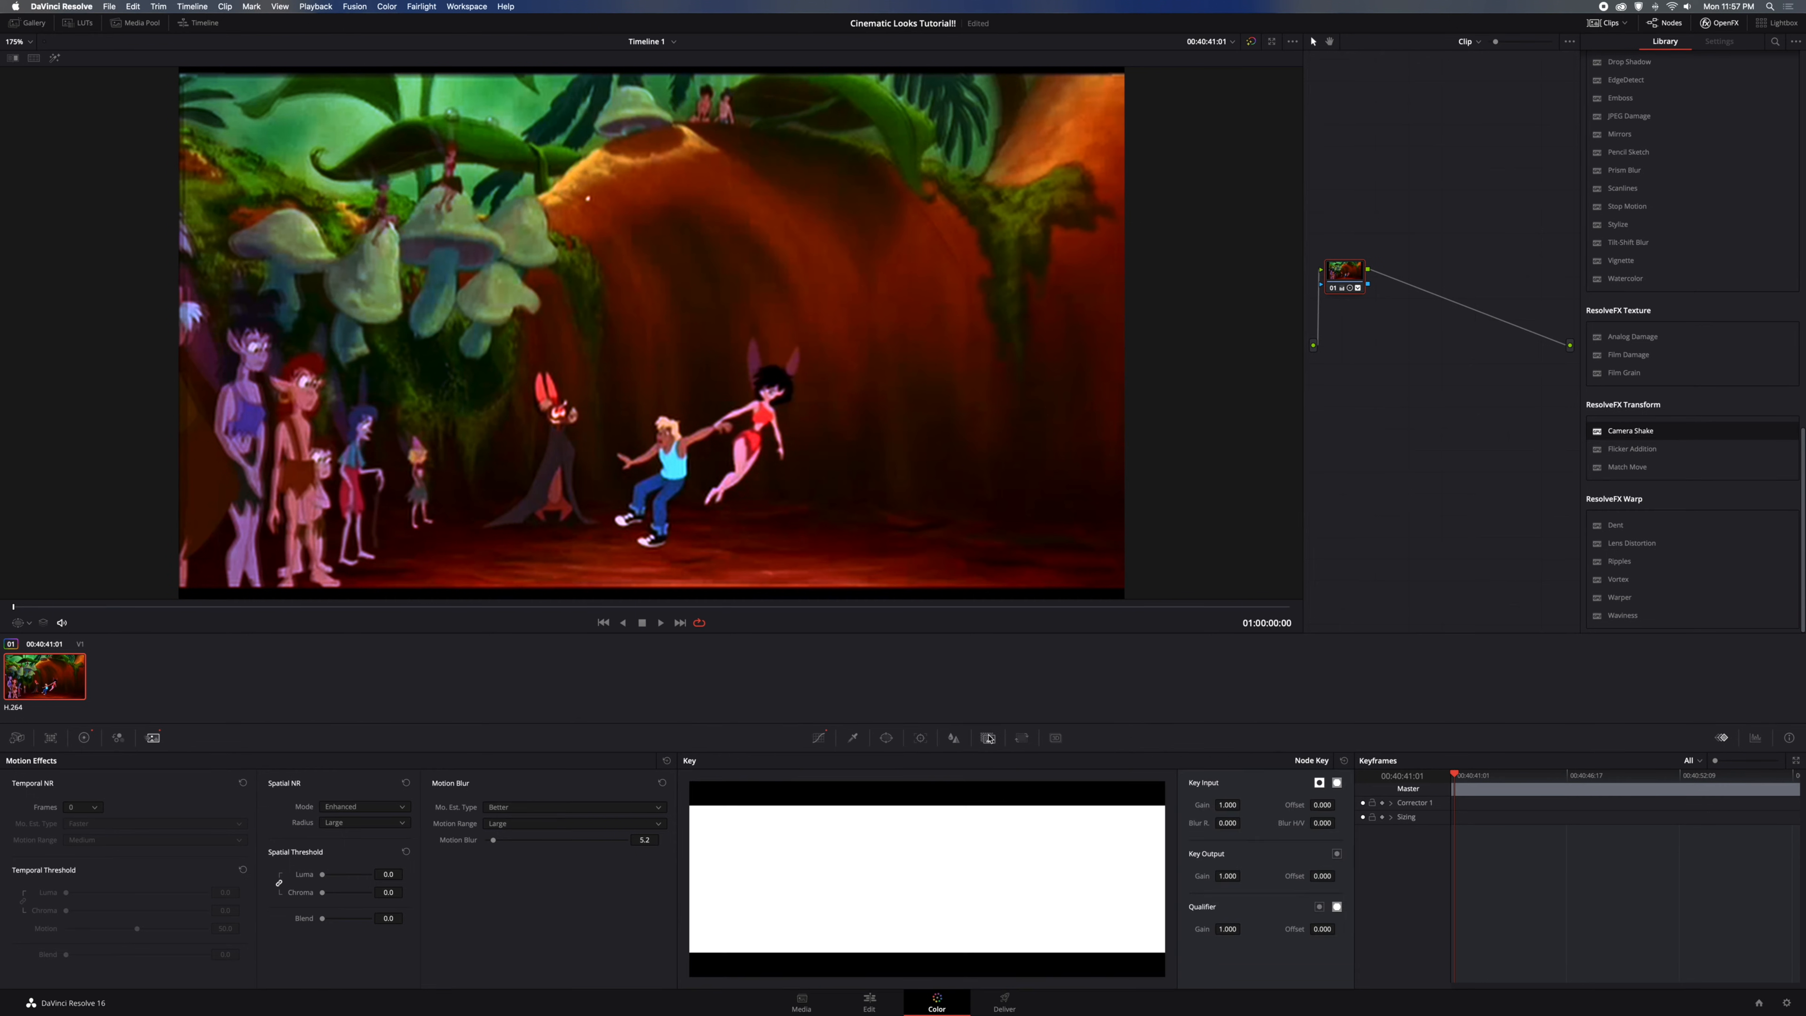
{"action": "left_click", "coordinate": [1023, 740]}
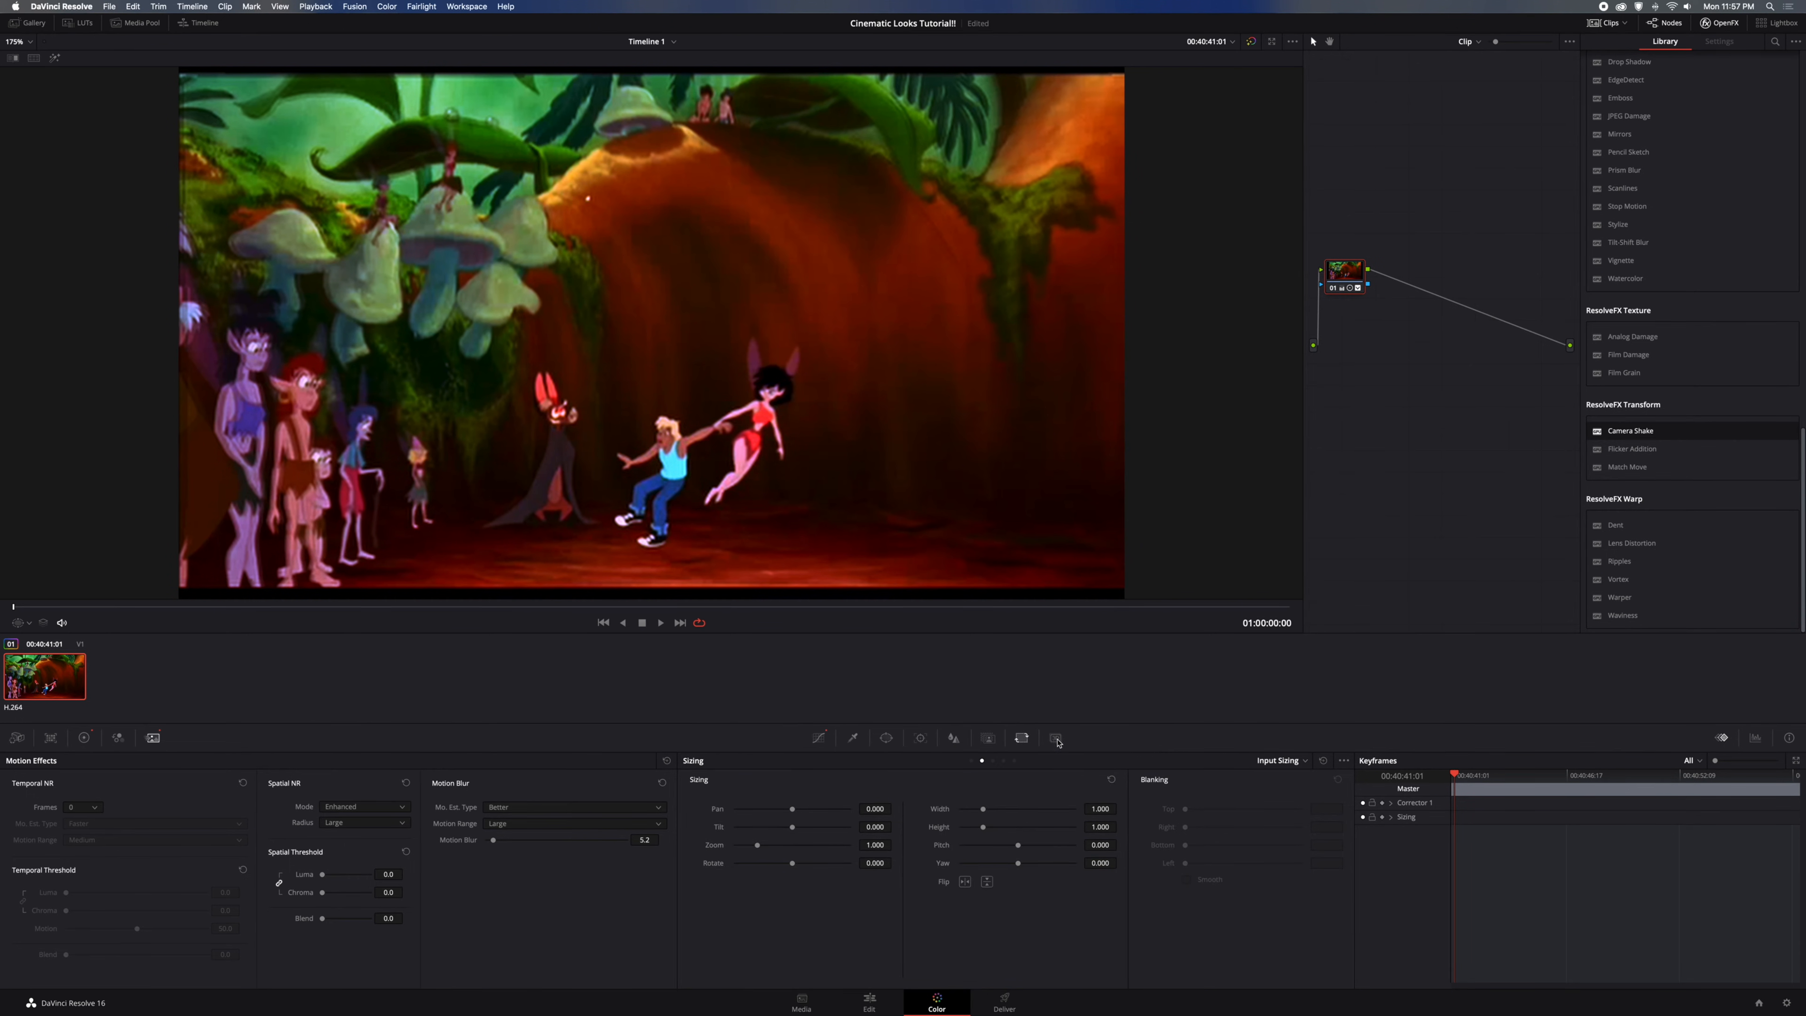
{"action": "left_click", "coordinate": [954, 738]}
{"action": "left_click", "coordinate": [921, 739]}
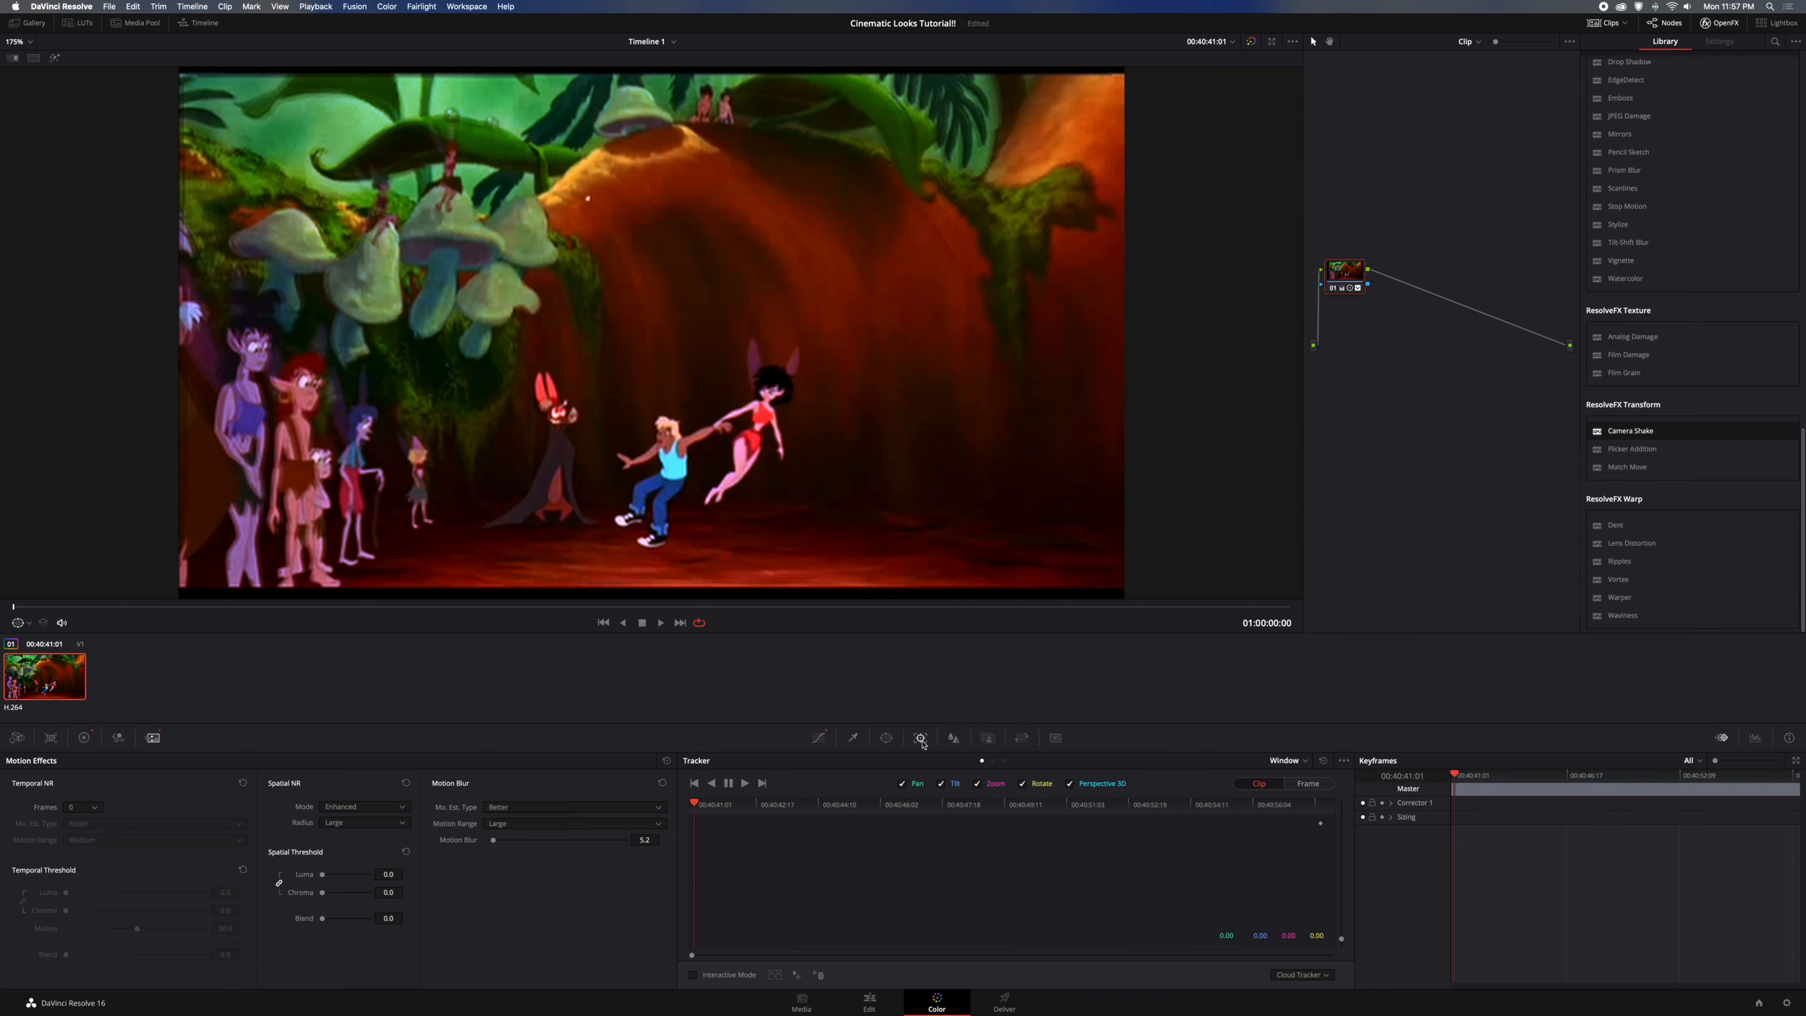
{"action": "left_click", "coordinate": [890, 740]}
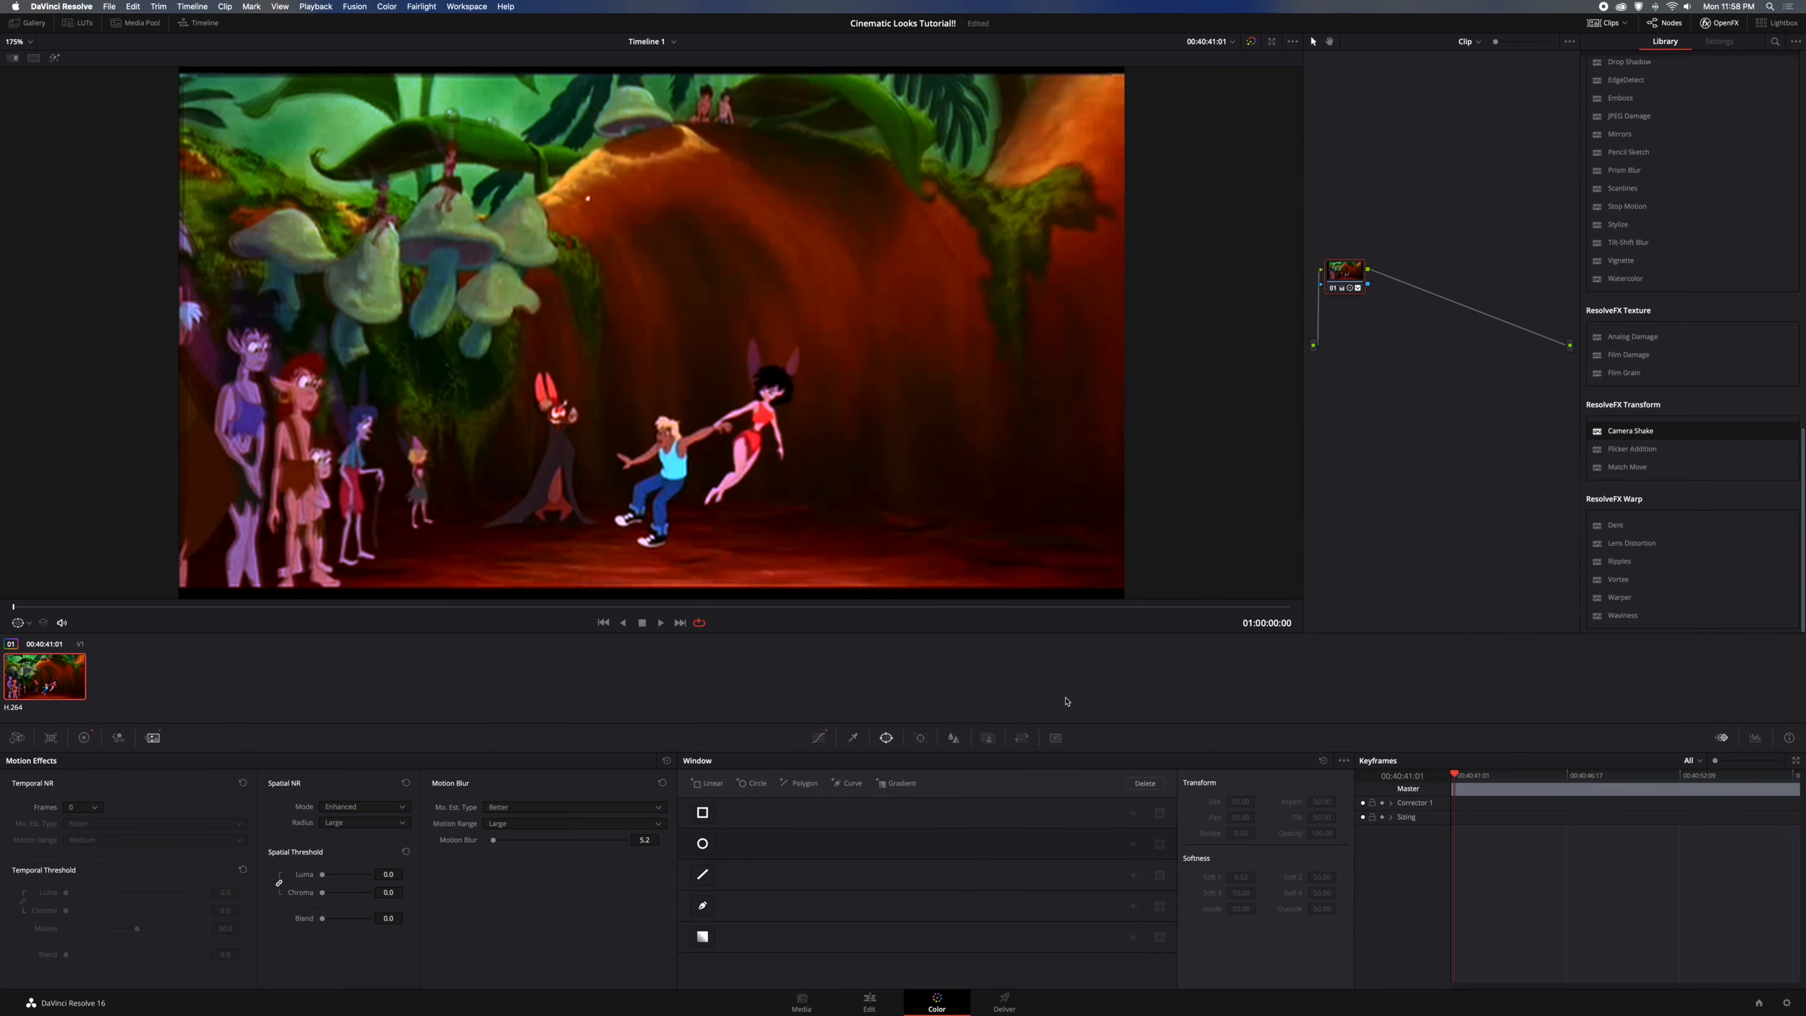
Add Contrast Pop as a new node after the corrector, with detail amount 0.102, detail size 0.235 and slightly raised low and high thresholds
{"action": "scroll", "coordinate": [1636, 444], "scroll_direction": "up", "scroll_amount": 10}
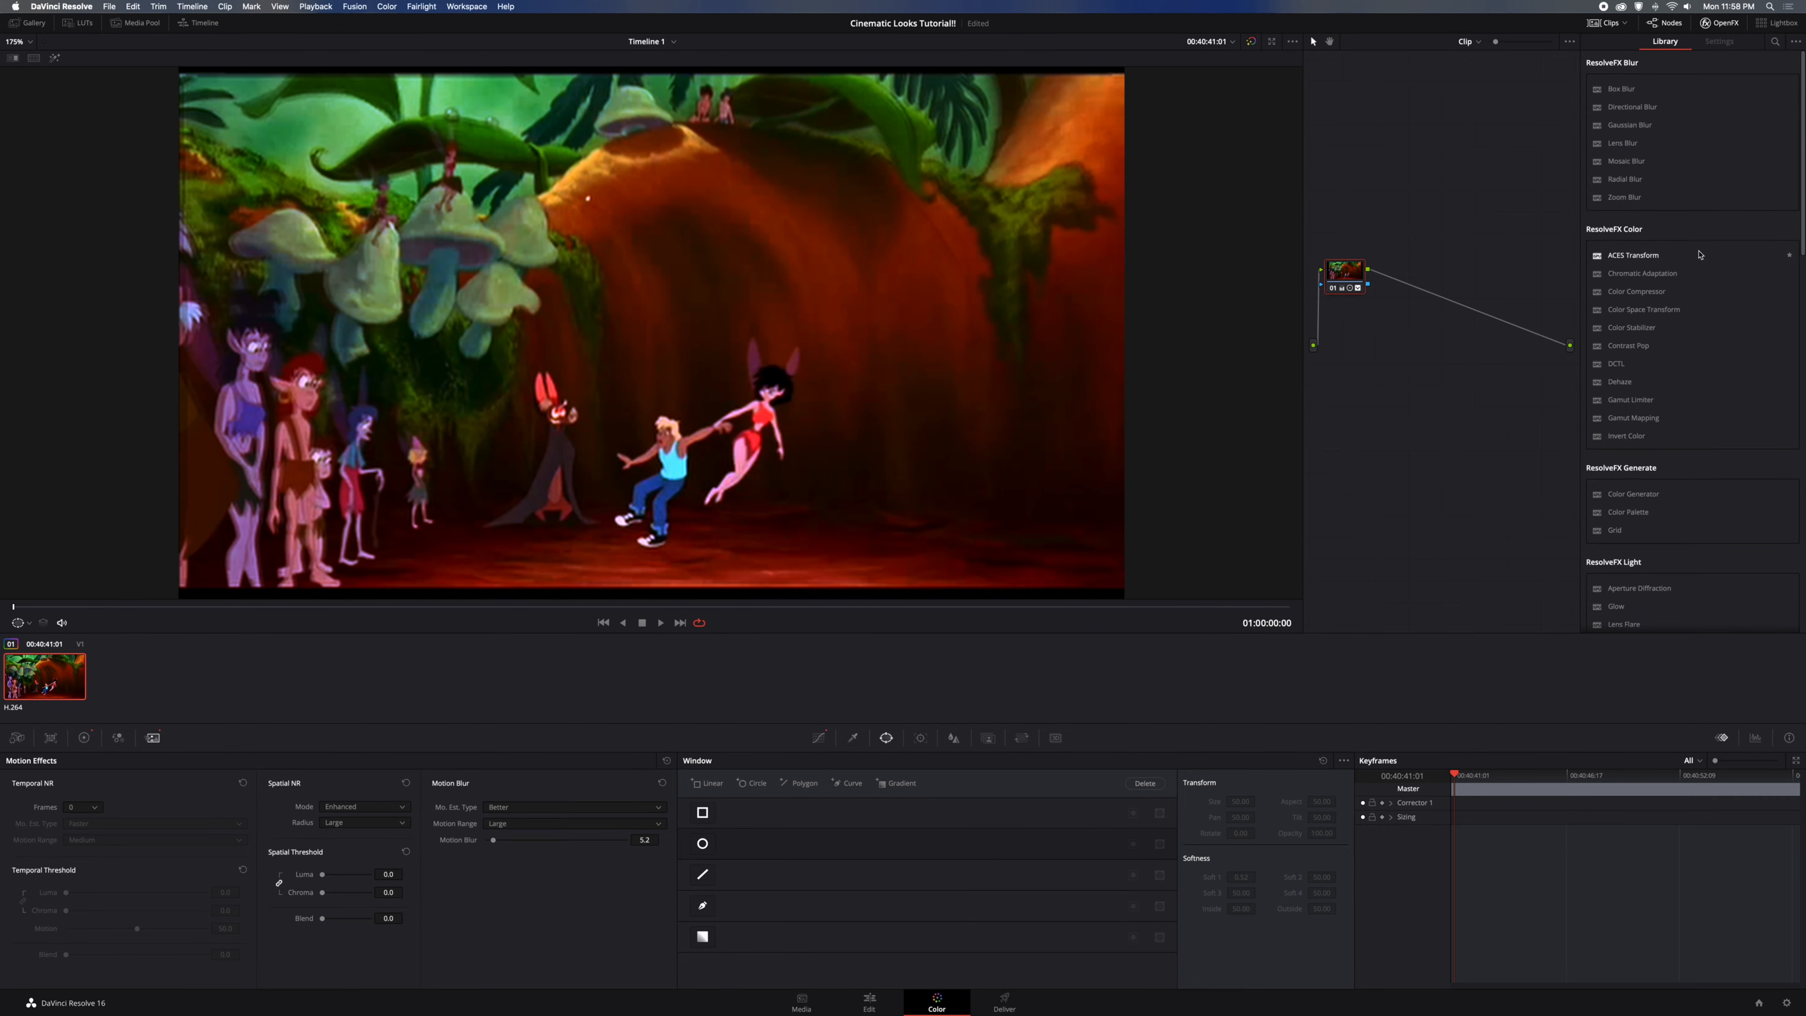
{"action": "scroll", "coordinate": [1675, 259], "scroll_direction": "down", "scroll_amount": 1}
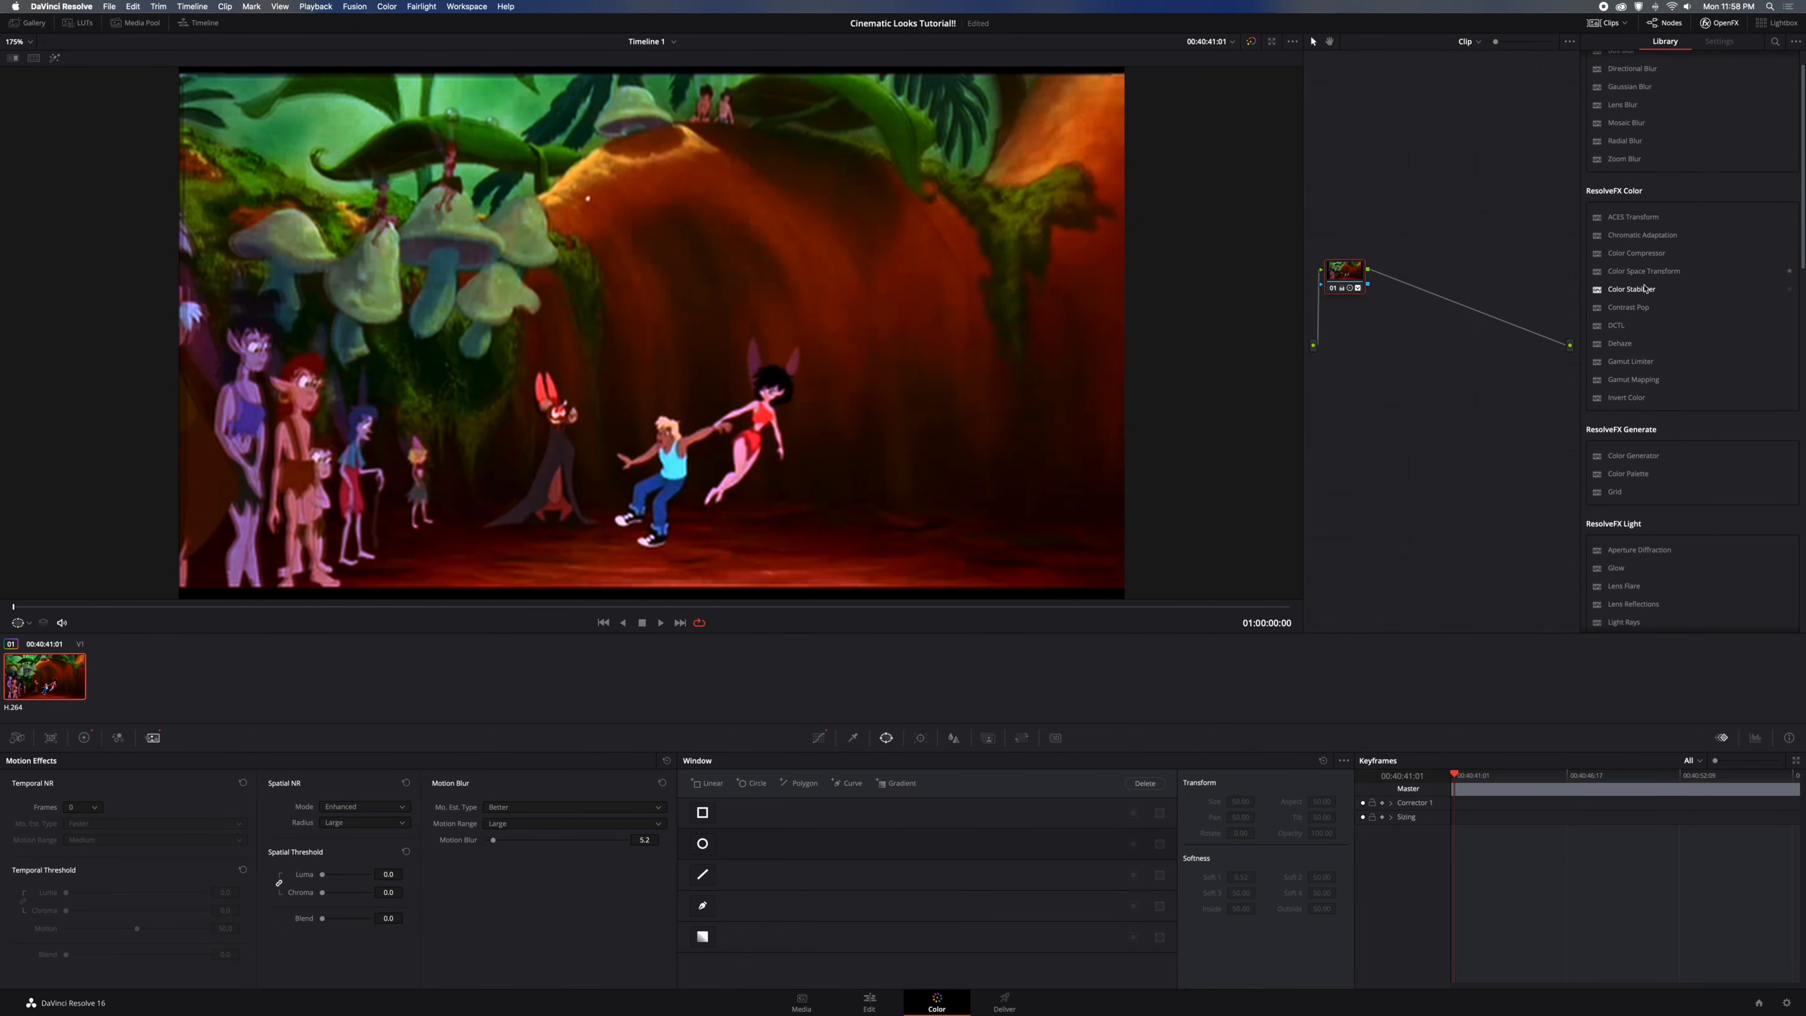
{"action": "left_click_drag", "start_coordinate": [1629, 307], "coordinate": [1396, 229]}
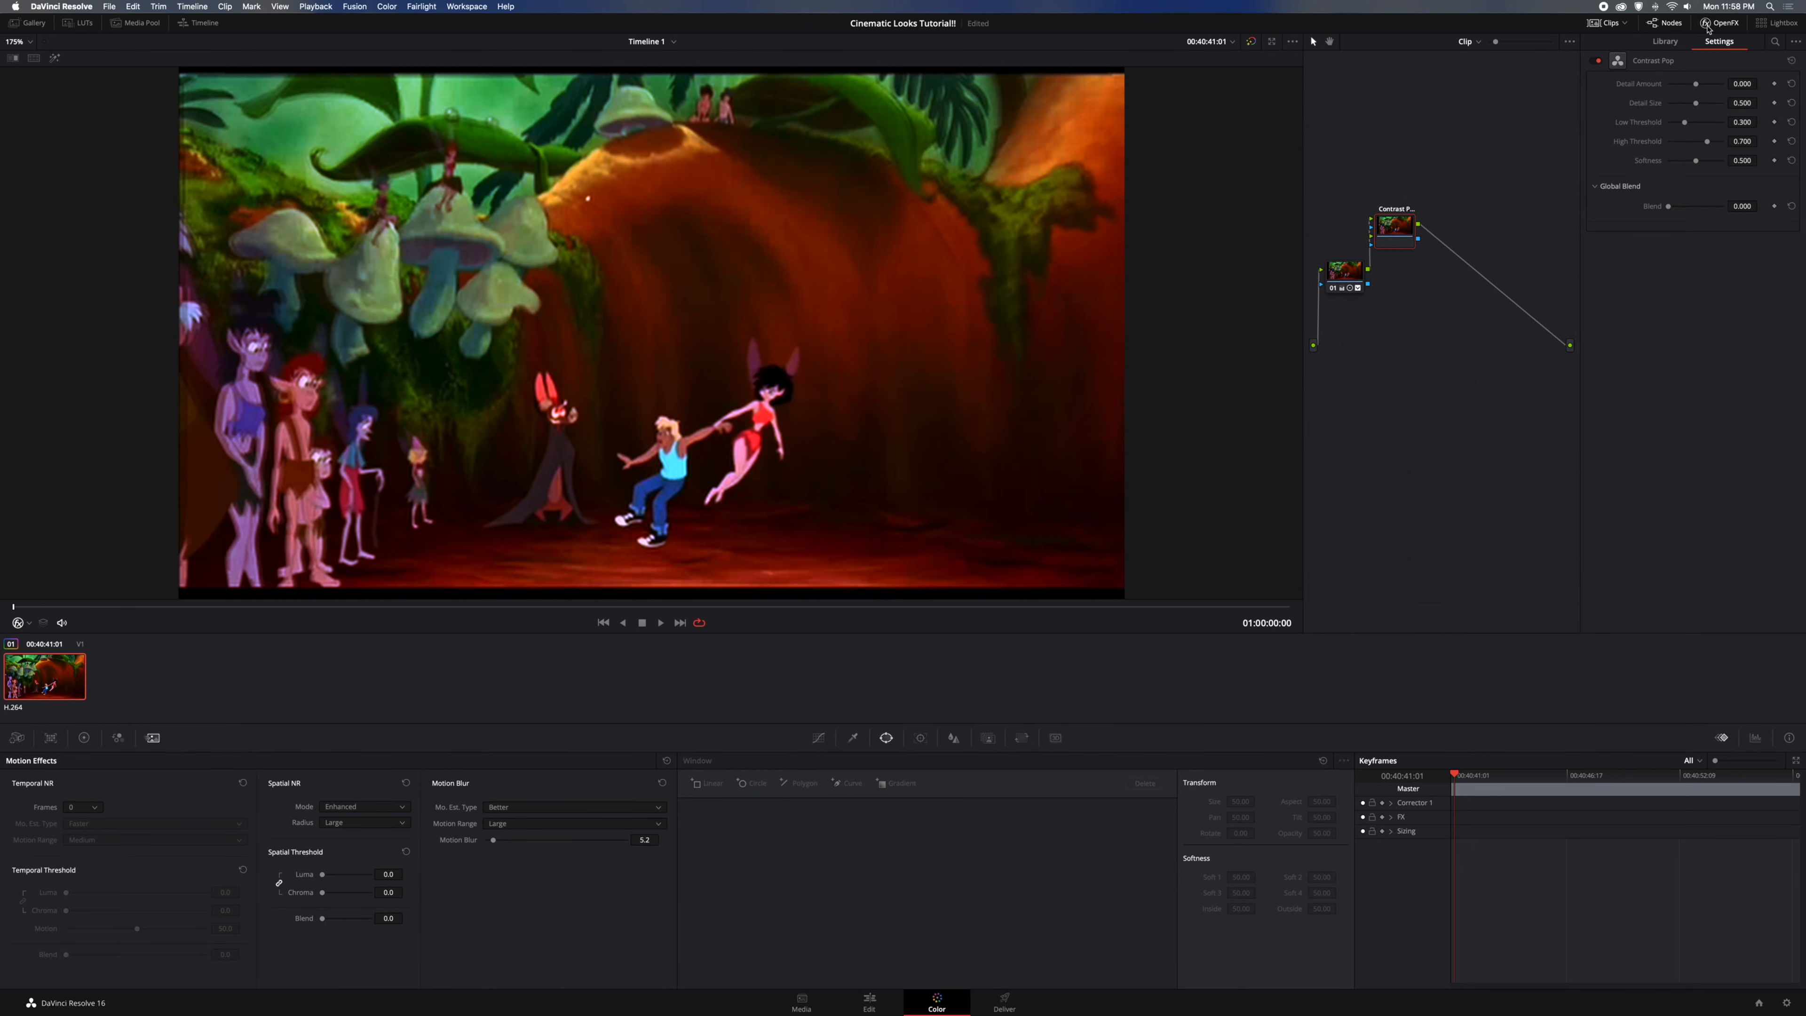
{"action": "mouse_move", "coordinate": [1696, 83]}
{"action": "left_mouse_down"}
{"action": "mouse_move", "coordinate": [1666, 108]}
{"action": "mouse_move", "coordinate": [1707, 109]}
{"action": "mouse_move", "coordinate": [1683, 108]}
{"action": "left_mouse_up"}
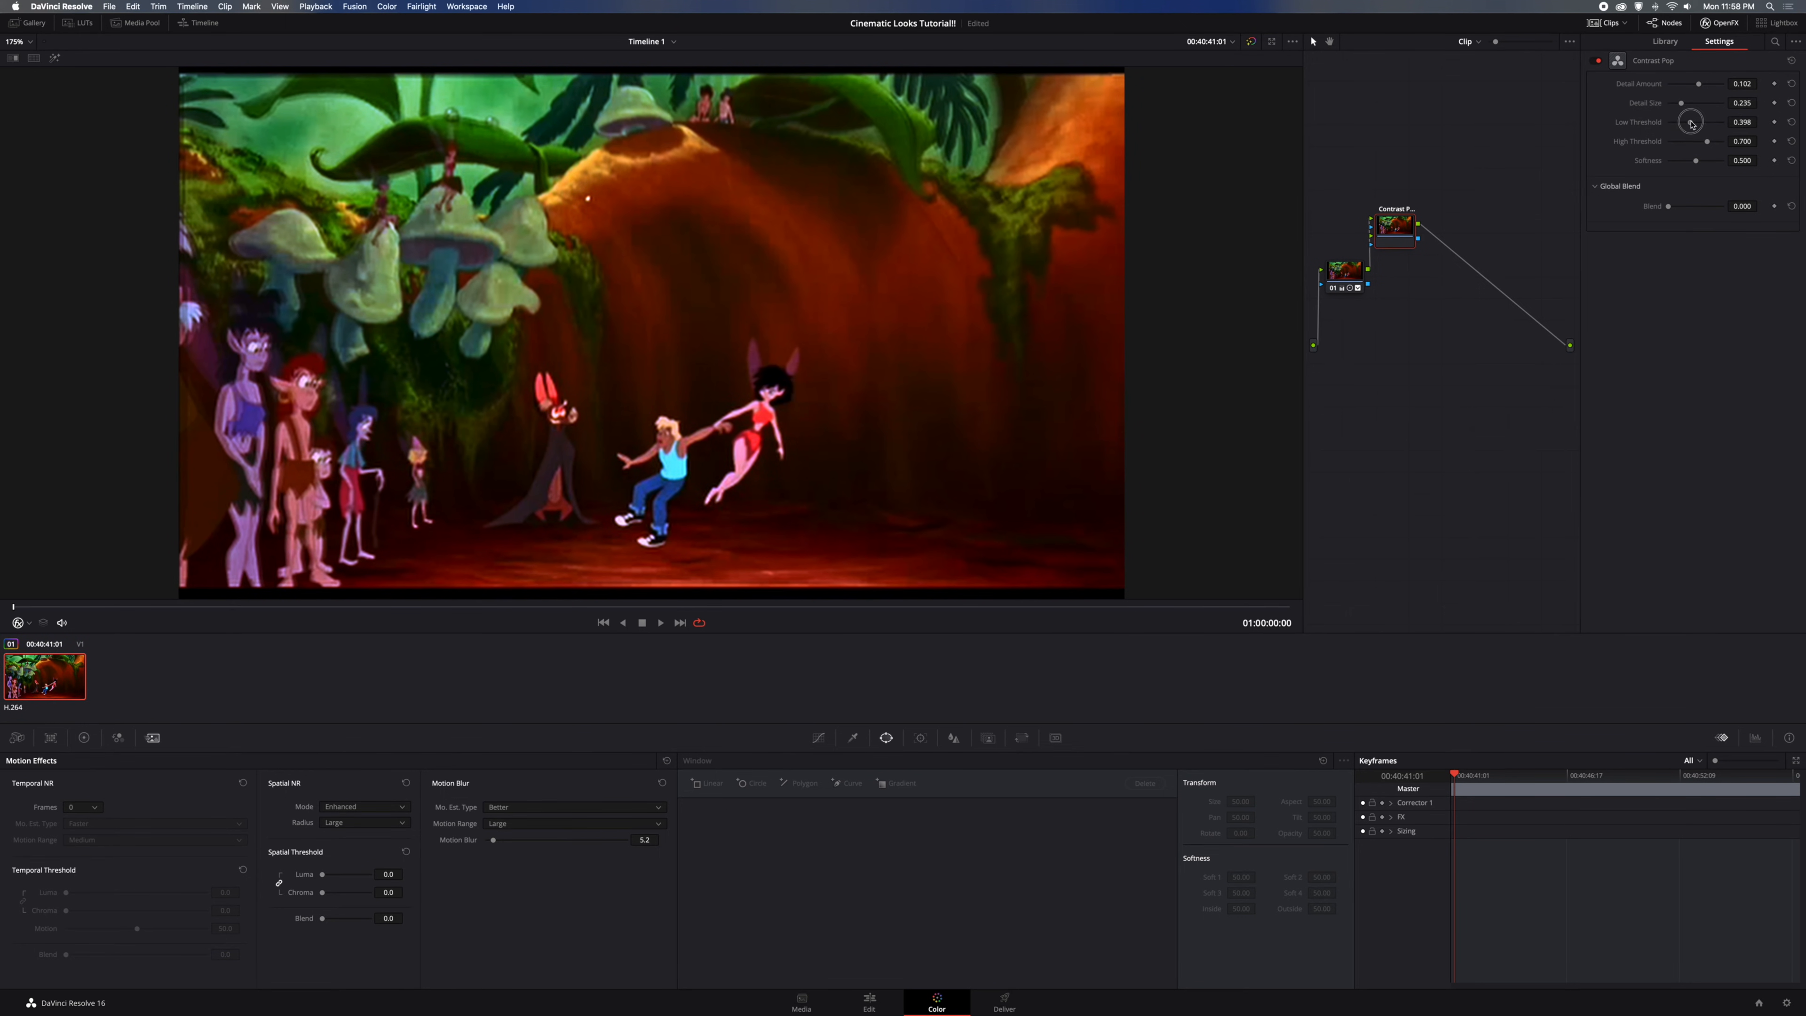
{"action": "mouse_move", "coordinate": [1698, 124]}
{"action": "left_mouse_down"}
{"action": "mouse_move", "coordinate": [1665, 125]}
{"action": "mouse_move", "coordinate": [1703, 143]}
{"action": "mouse_move", "coordinate": [1667, 145]}
{"action": "mouse_move", "coordinate": [1712, 147]}
{"action": "left_mouse_up"}
Add a Glow effect as a new node after the Contrast Pop node
{"action": "left_click", "coordinate": [1665, 42]}
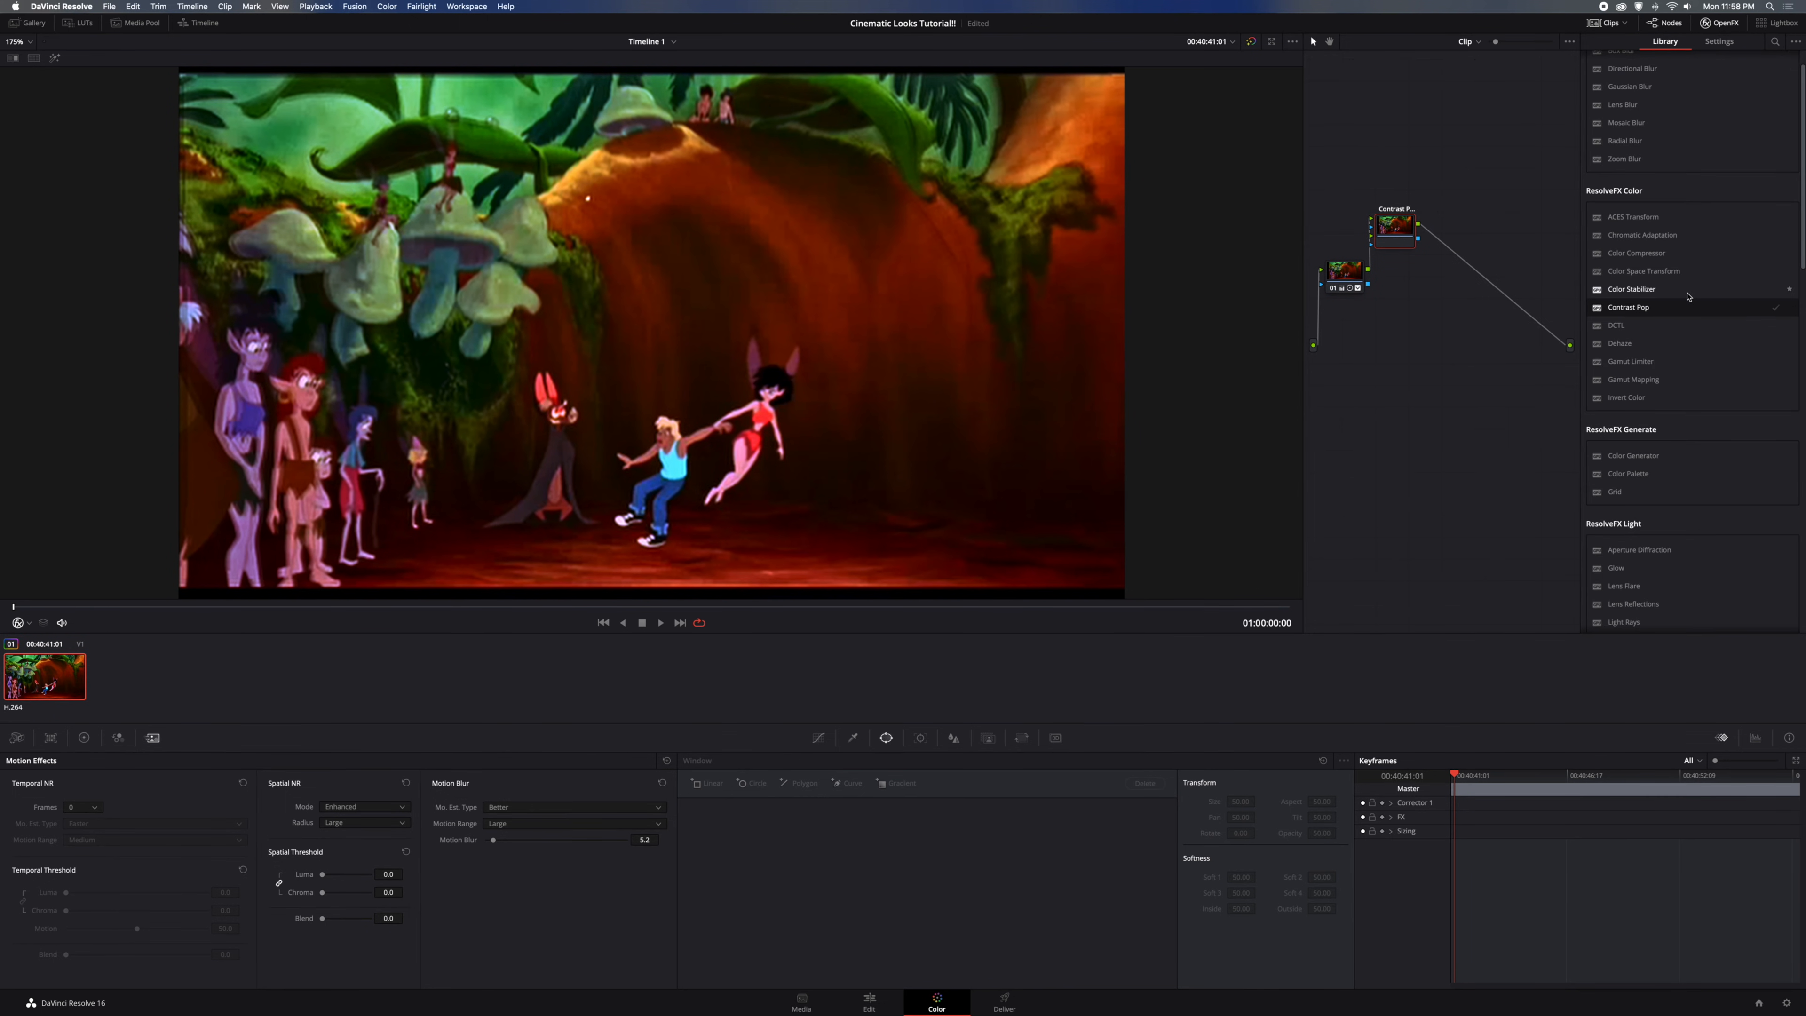
{"action": "scroll", "coordinate": [1688, 297], "scroll_direction": "down", "scroll_amount": 3}
{"action": "scroll", "coordinate": [1689, 297], "scroll_direction": "down", "scroll_amount": 5}
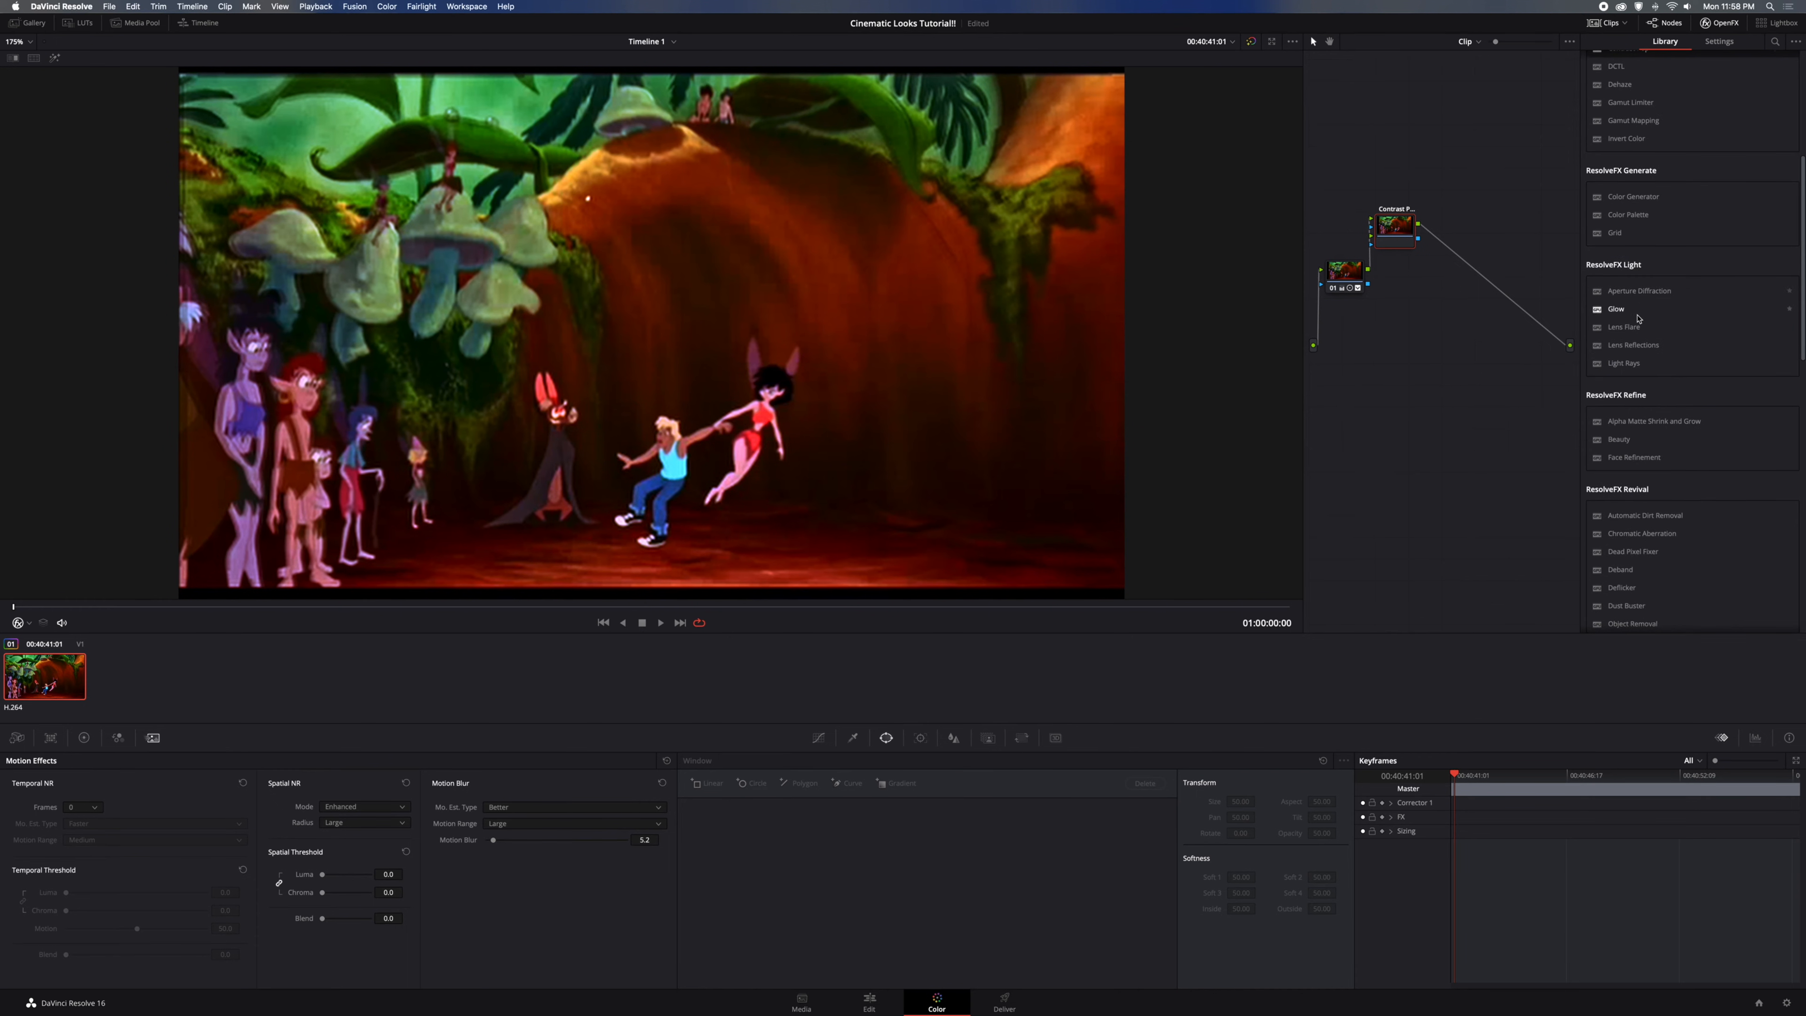
{"action": "left_click_drag", "start_coordinate": [1618, 312], "coordinate": [1445, 151]}
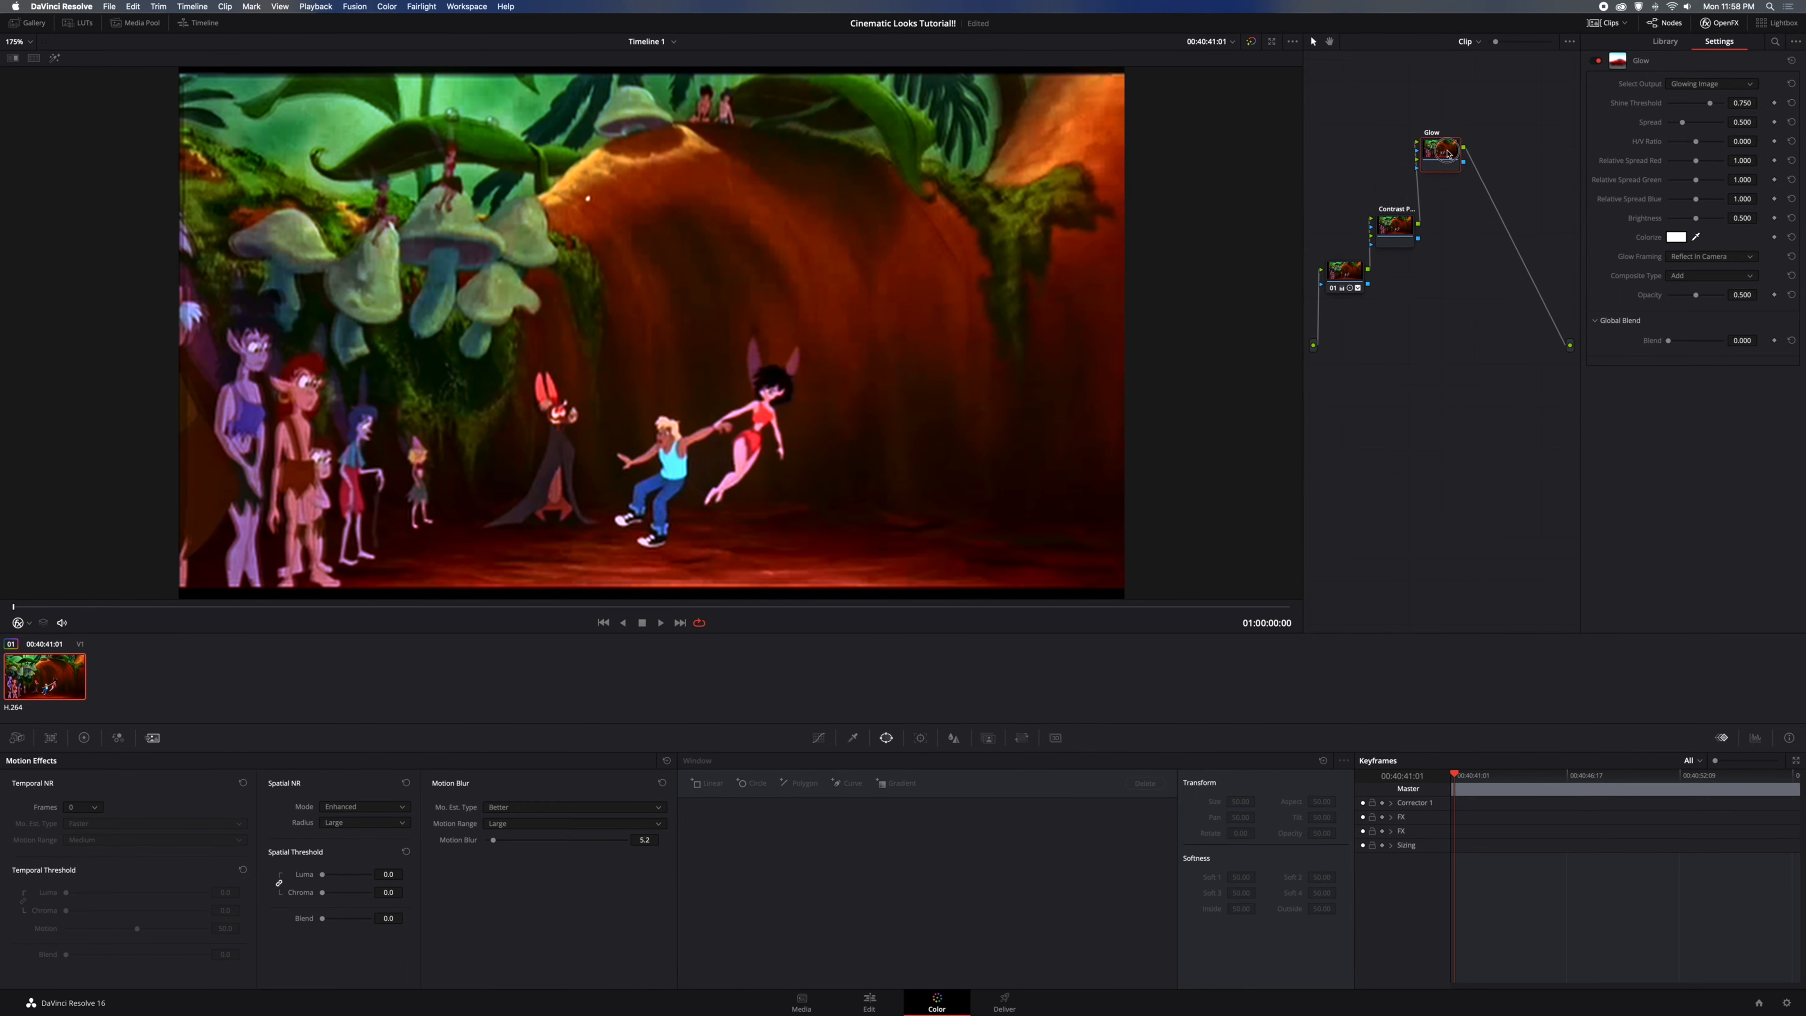
Output Glow Alone and set shine threshold 0.428, spread 0.714, relative spread red 1.551 and blue 0.449, and brightness 0.612
{"action": "left_click", "coordinate": [1708, 84]}
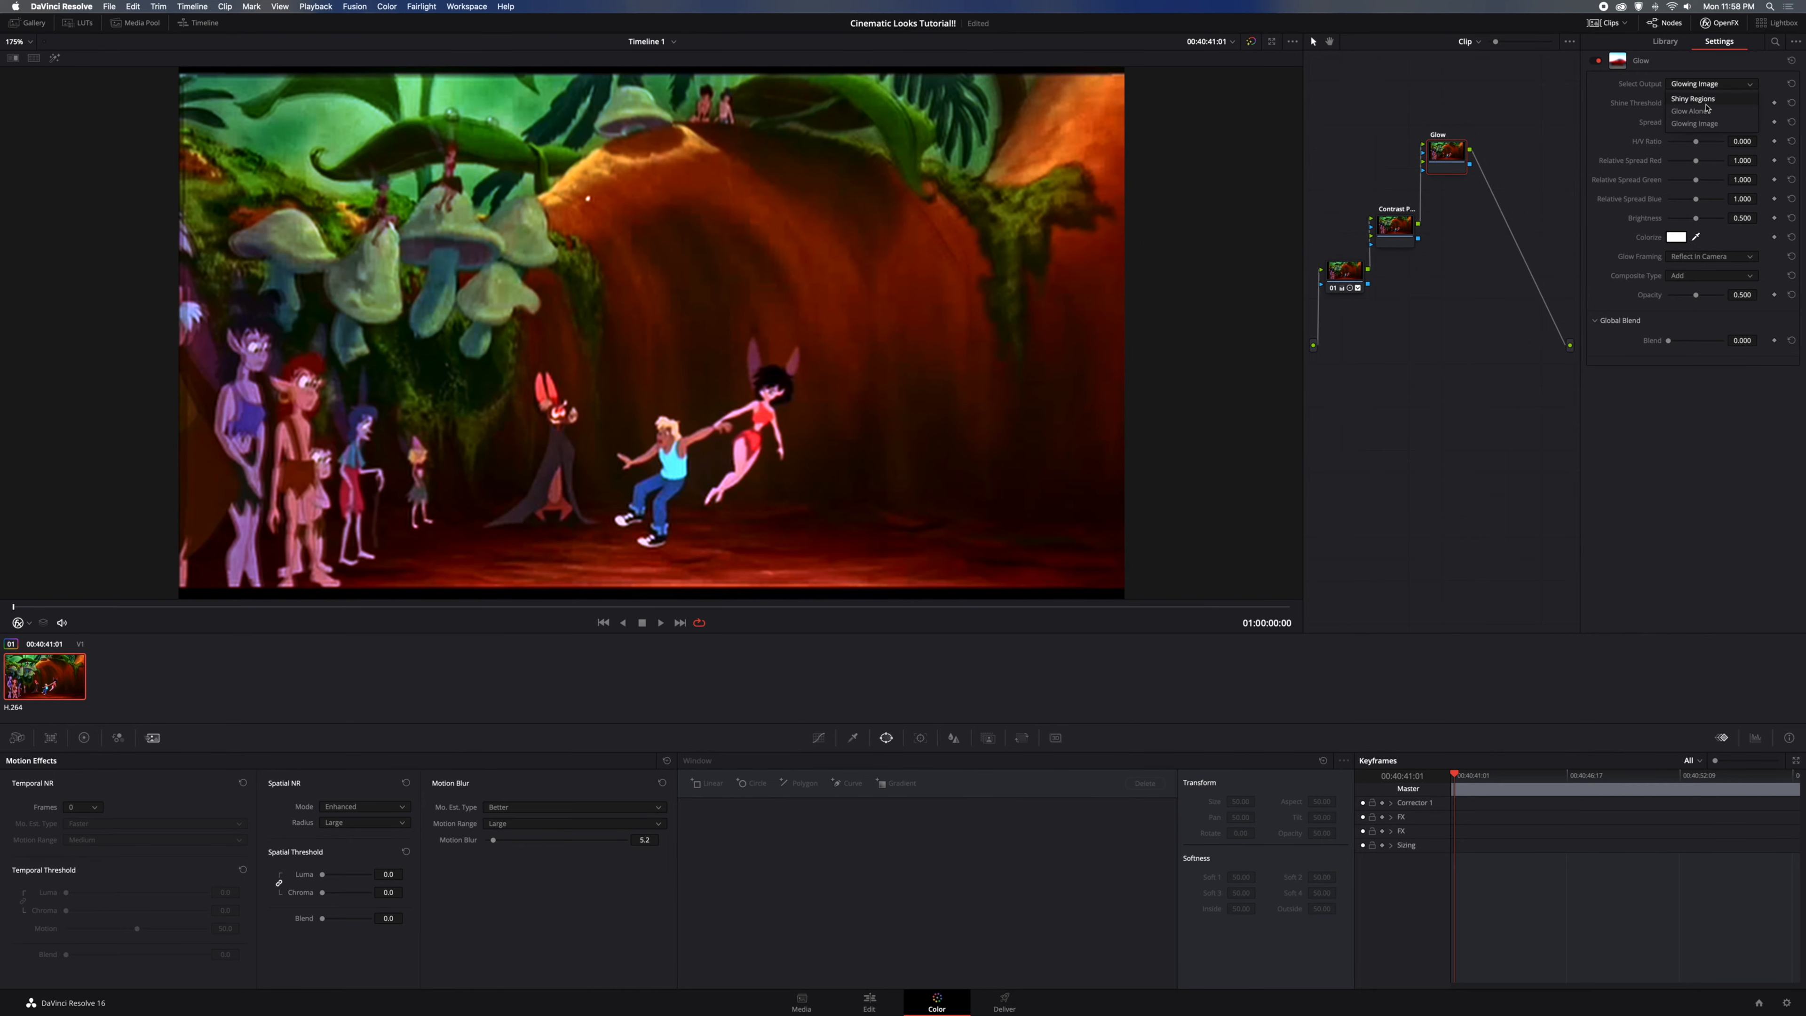
{"action": "left_click", "coordinate": [1707, 111]}
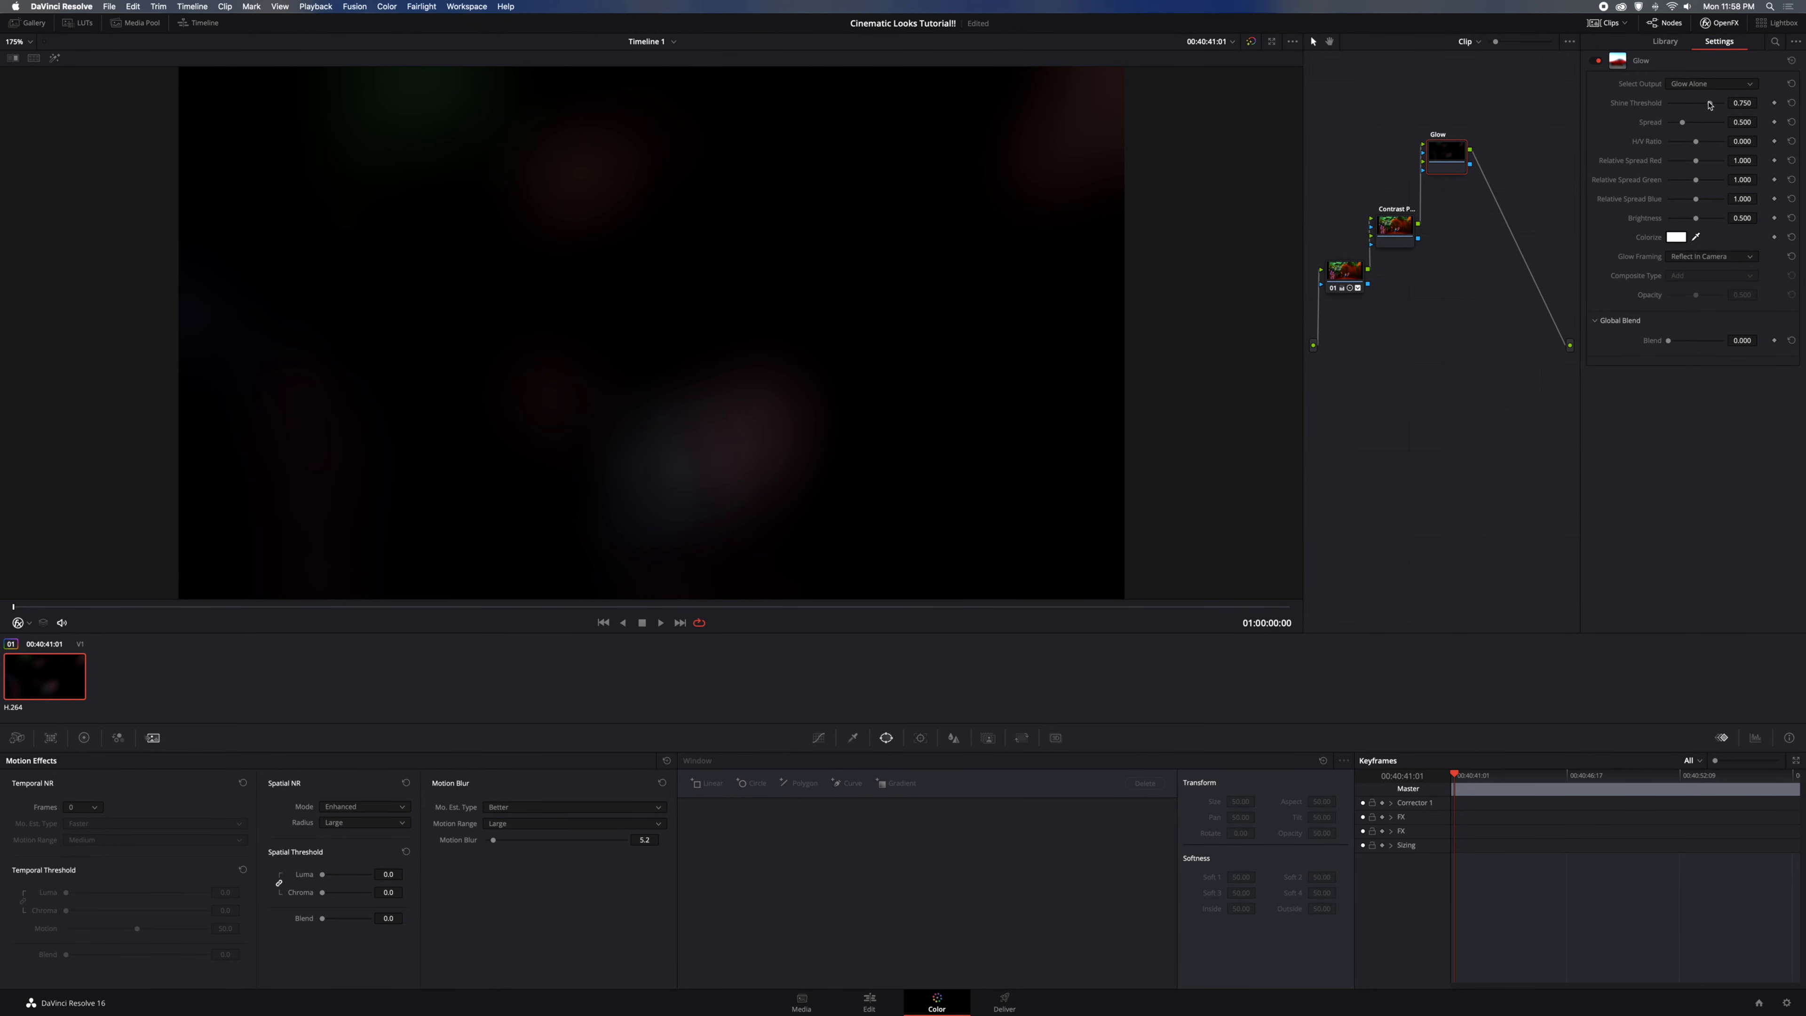
{"action": "left_click_drag", "start_coordinate": [1710, 105], "coordinate": [1682, 201]}
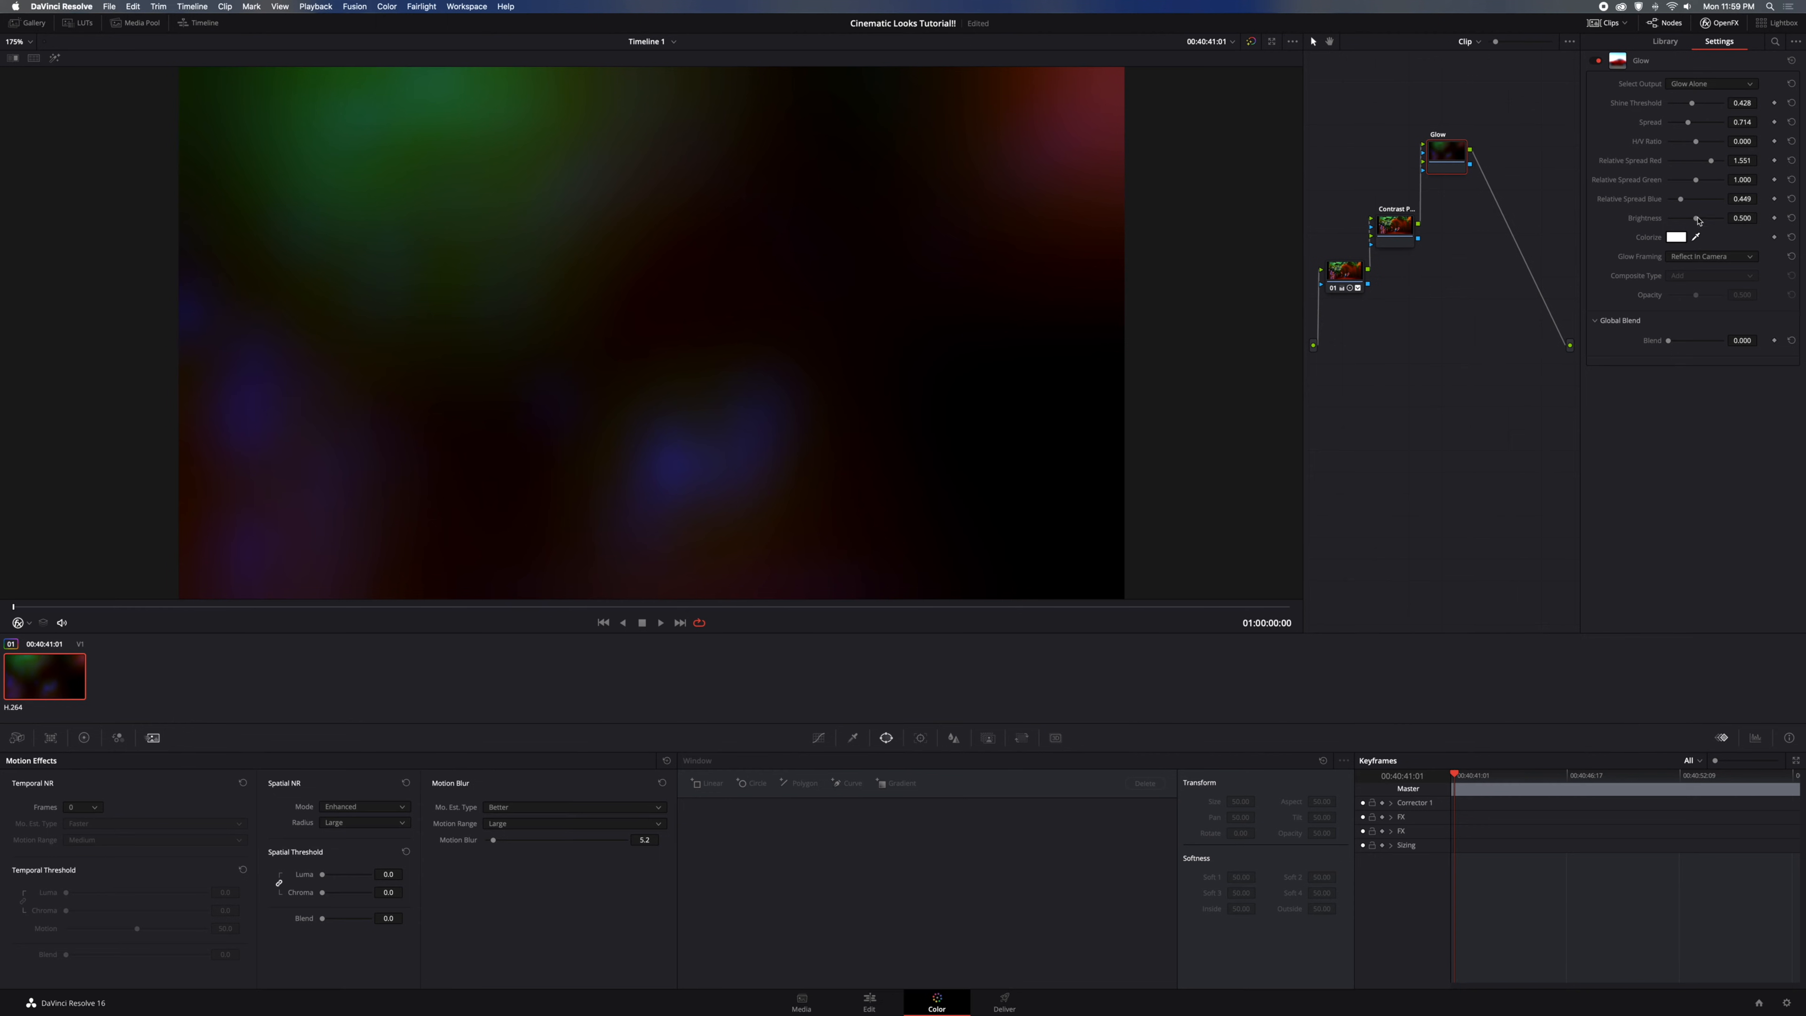
{"action": "left_click_drag", "start_coordinate": [1698, 221], "coordinate": [1704, 221]}
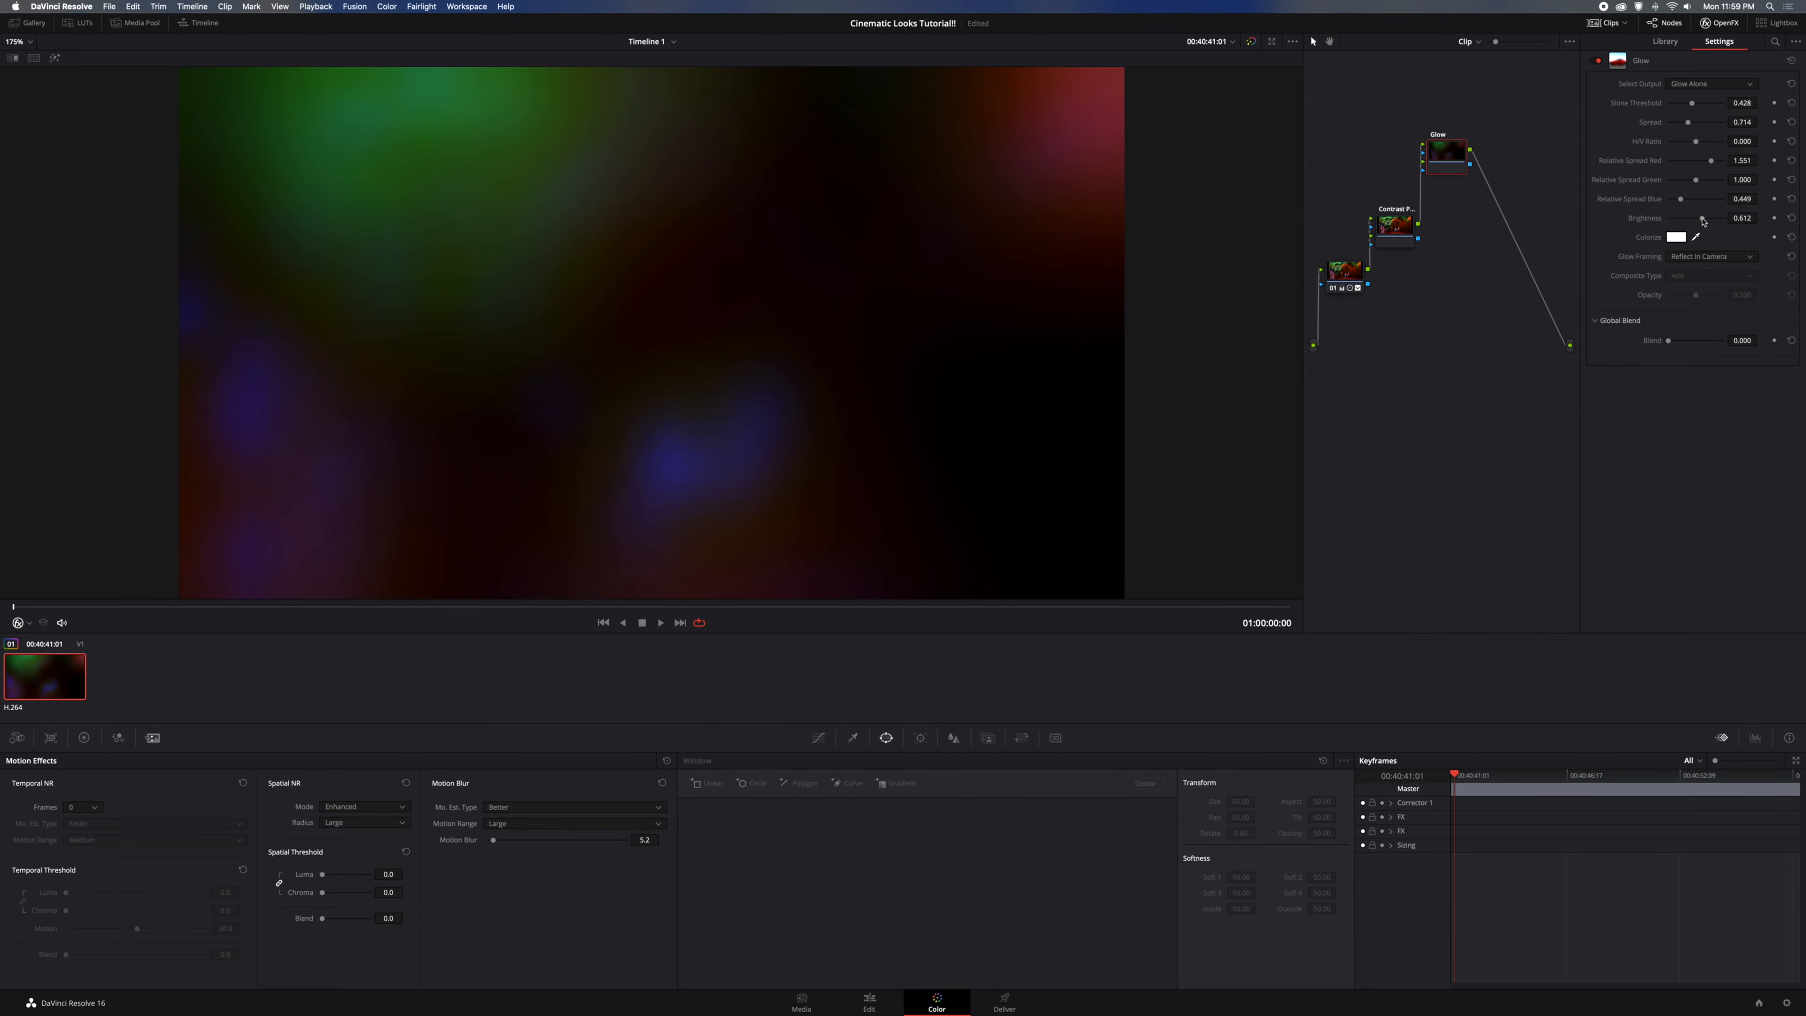
Try Vignette as the glow framing and return it to Reflect In Camera
{"action": "left_click", "coordinate": [1710, 257]}
{"action": "left_click", "coordinate": [1710, 279]}
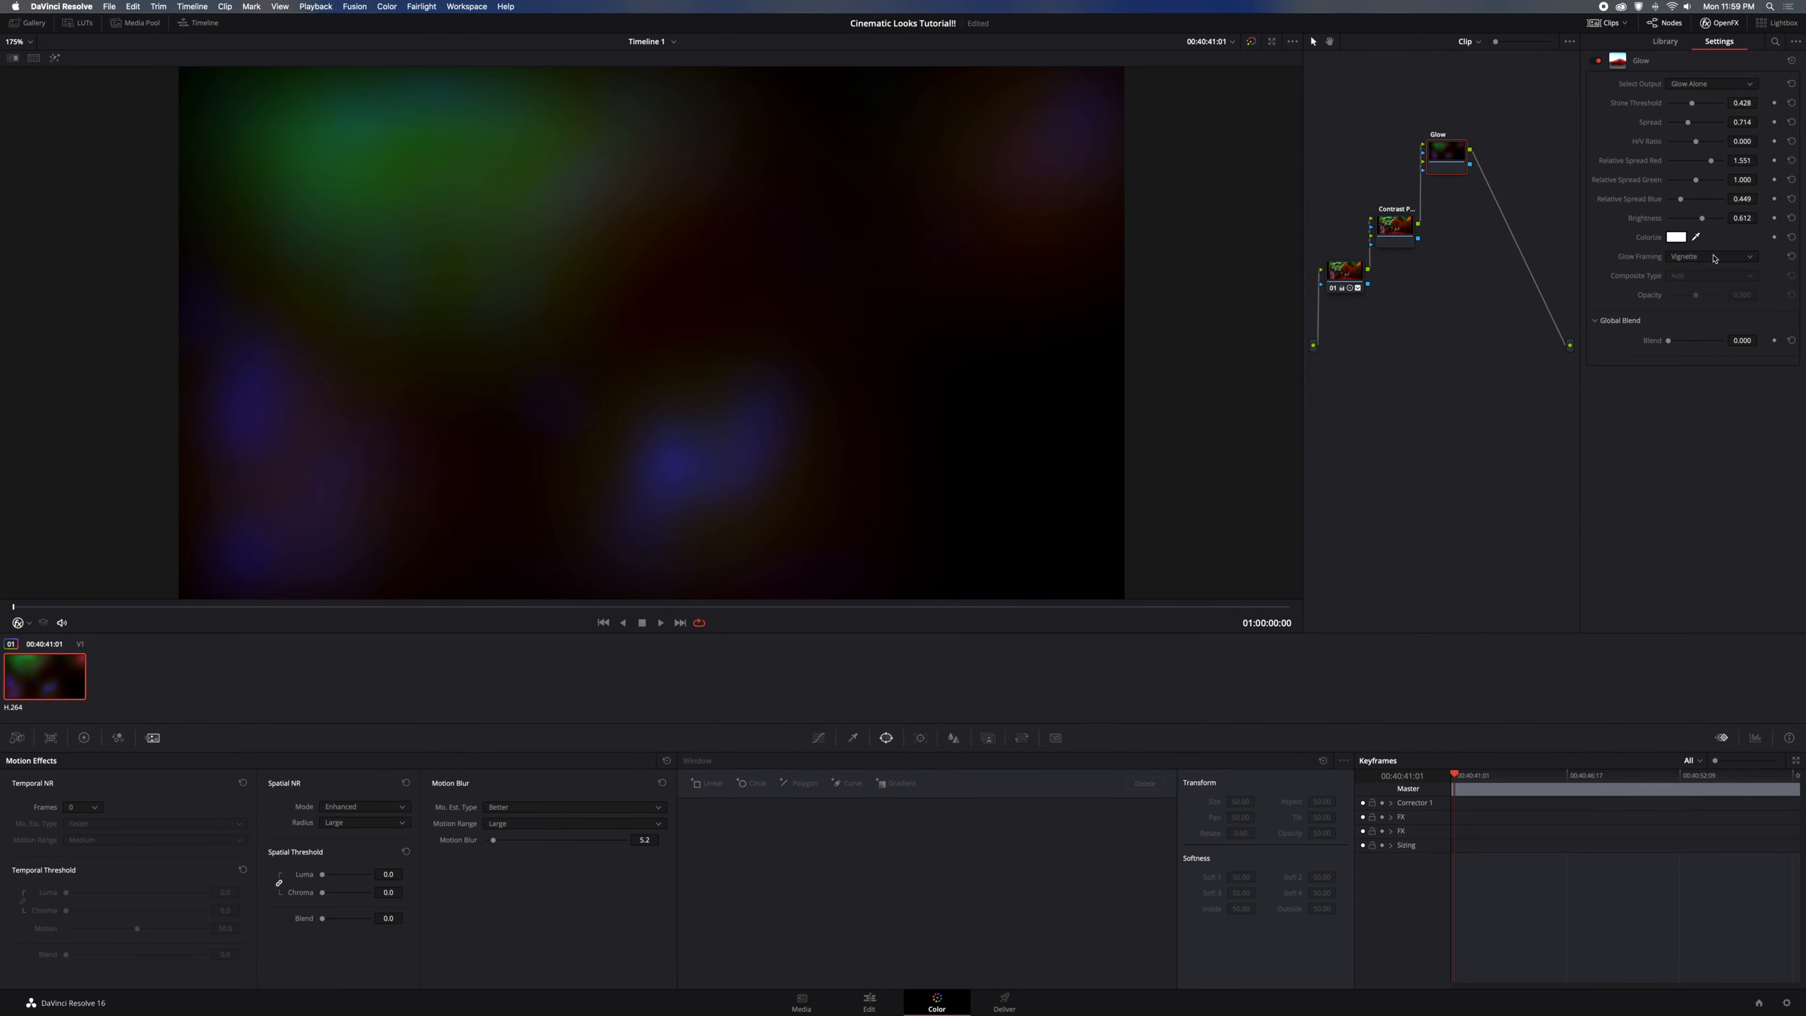
{"action": "left_click", "coordinate": [1714, 258]}
{"action": "left_click", "coordinate": [1703, 284]}
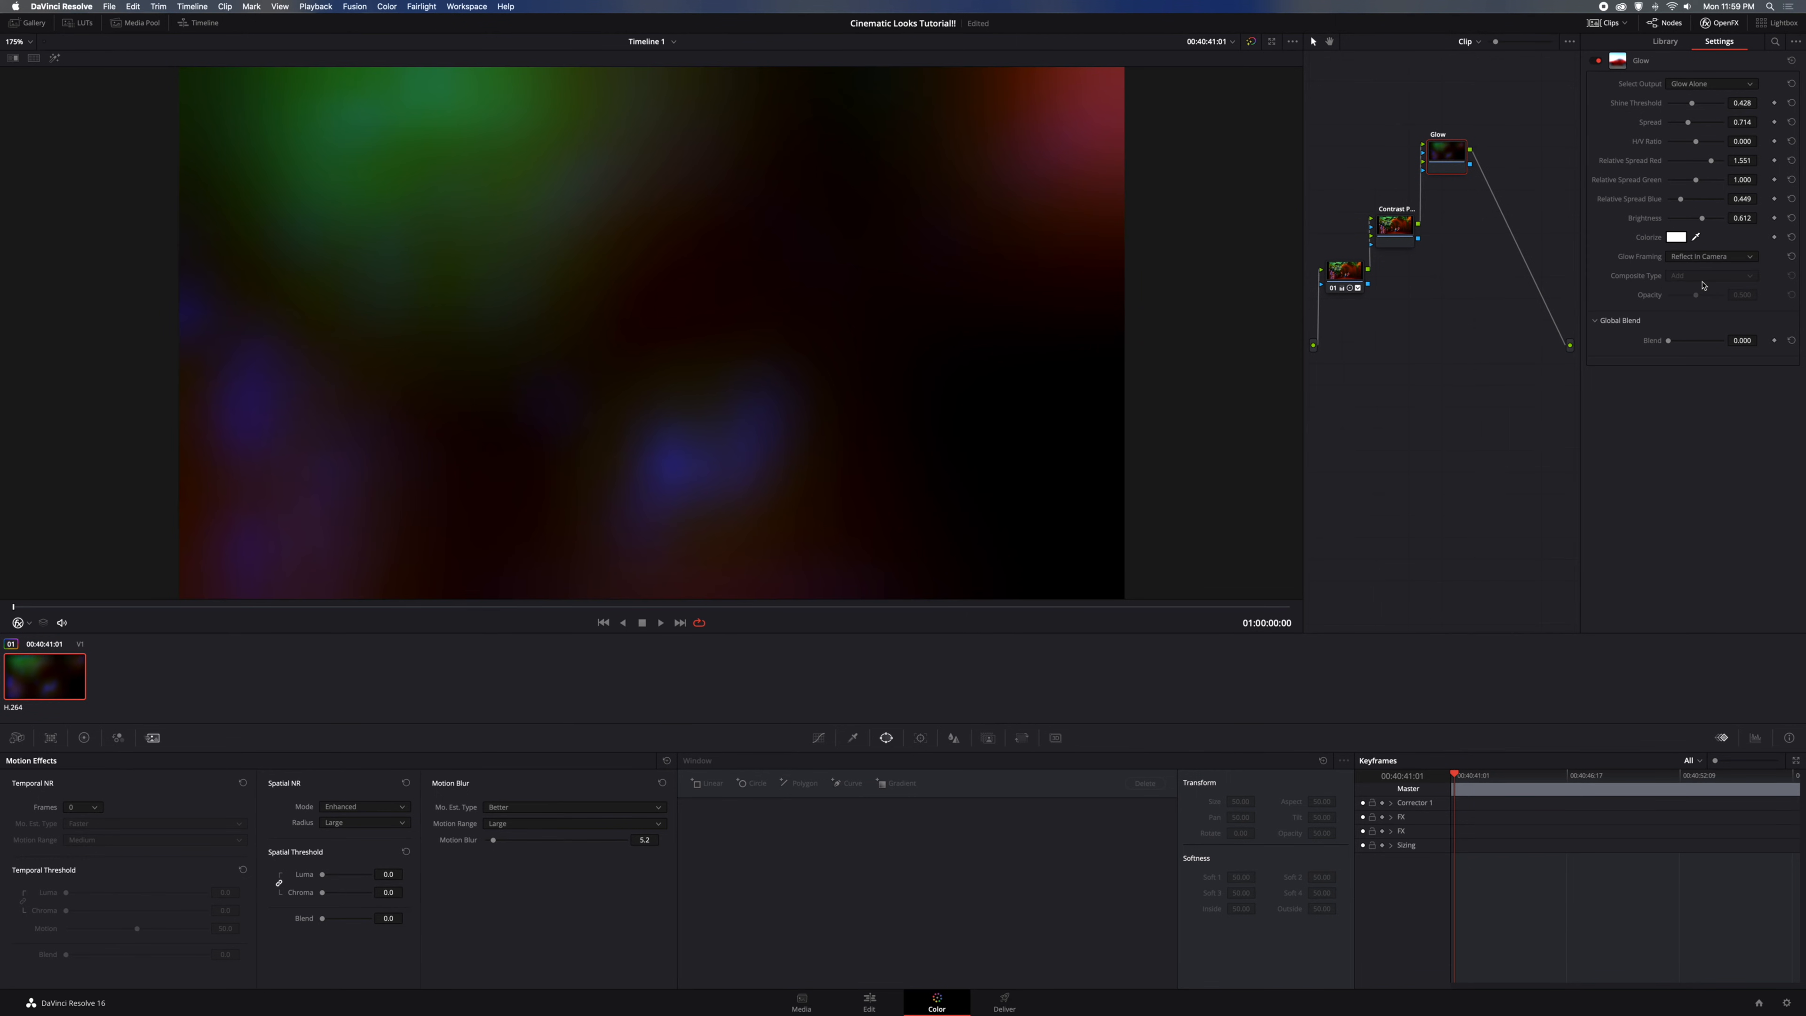
Set the glow's global blend to 0.021 and its output to Glowing Image, comparing the picture with the effect off and on
{"action": "left_click_drag", "start_coordinate": [1669, 342], "coordinate": [1670, 345]}
{"action": "left_click", "coordinate": [1682, 87]}
{"action": "left_click", "coordinate": [1693, 125]}
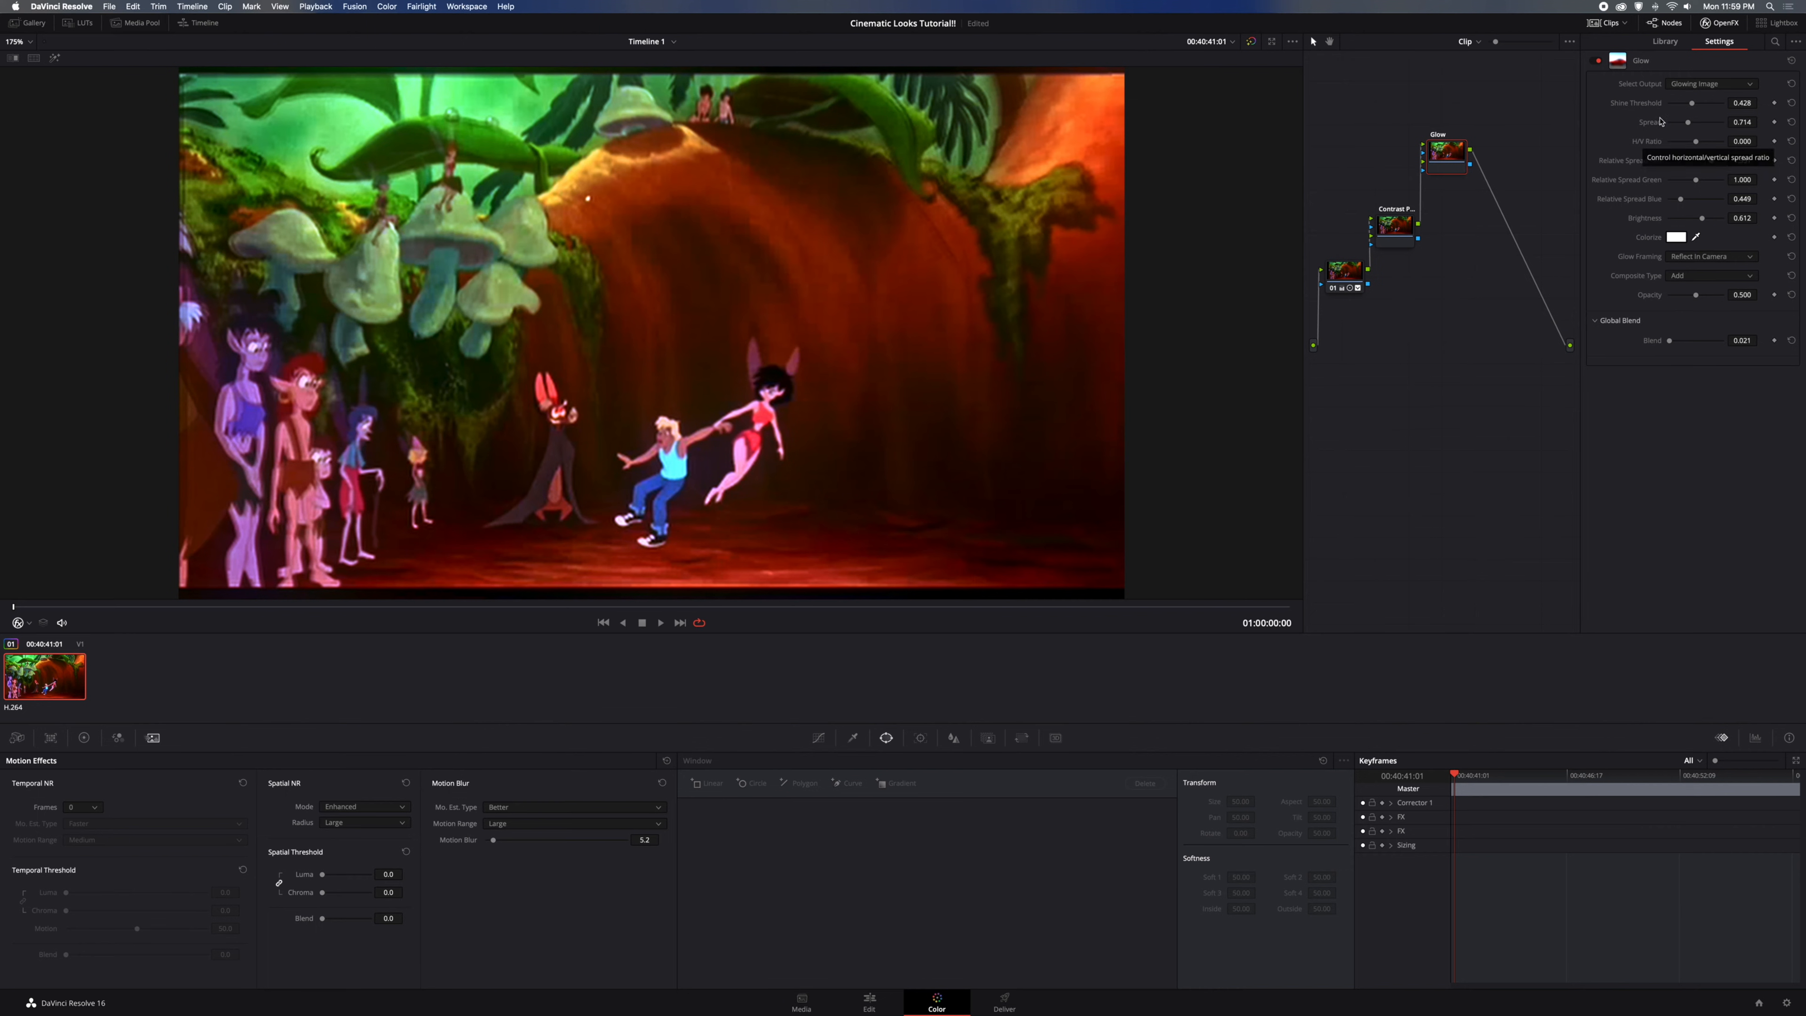
{"action": "left_click", "coordinate": [1598, 61]}
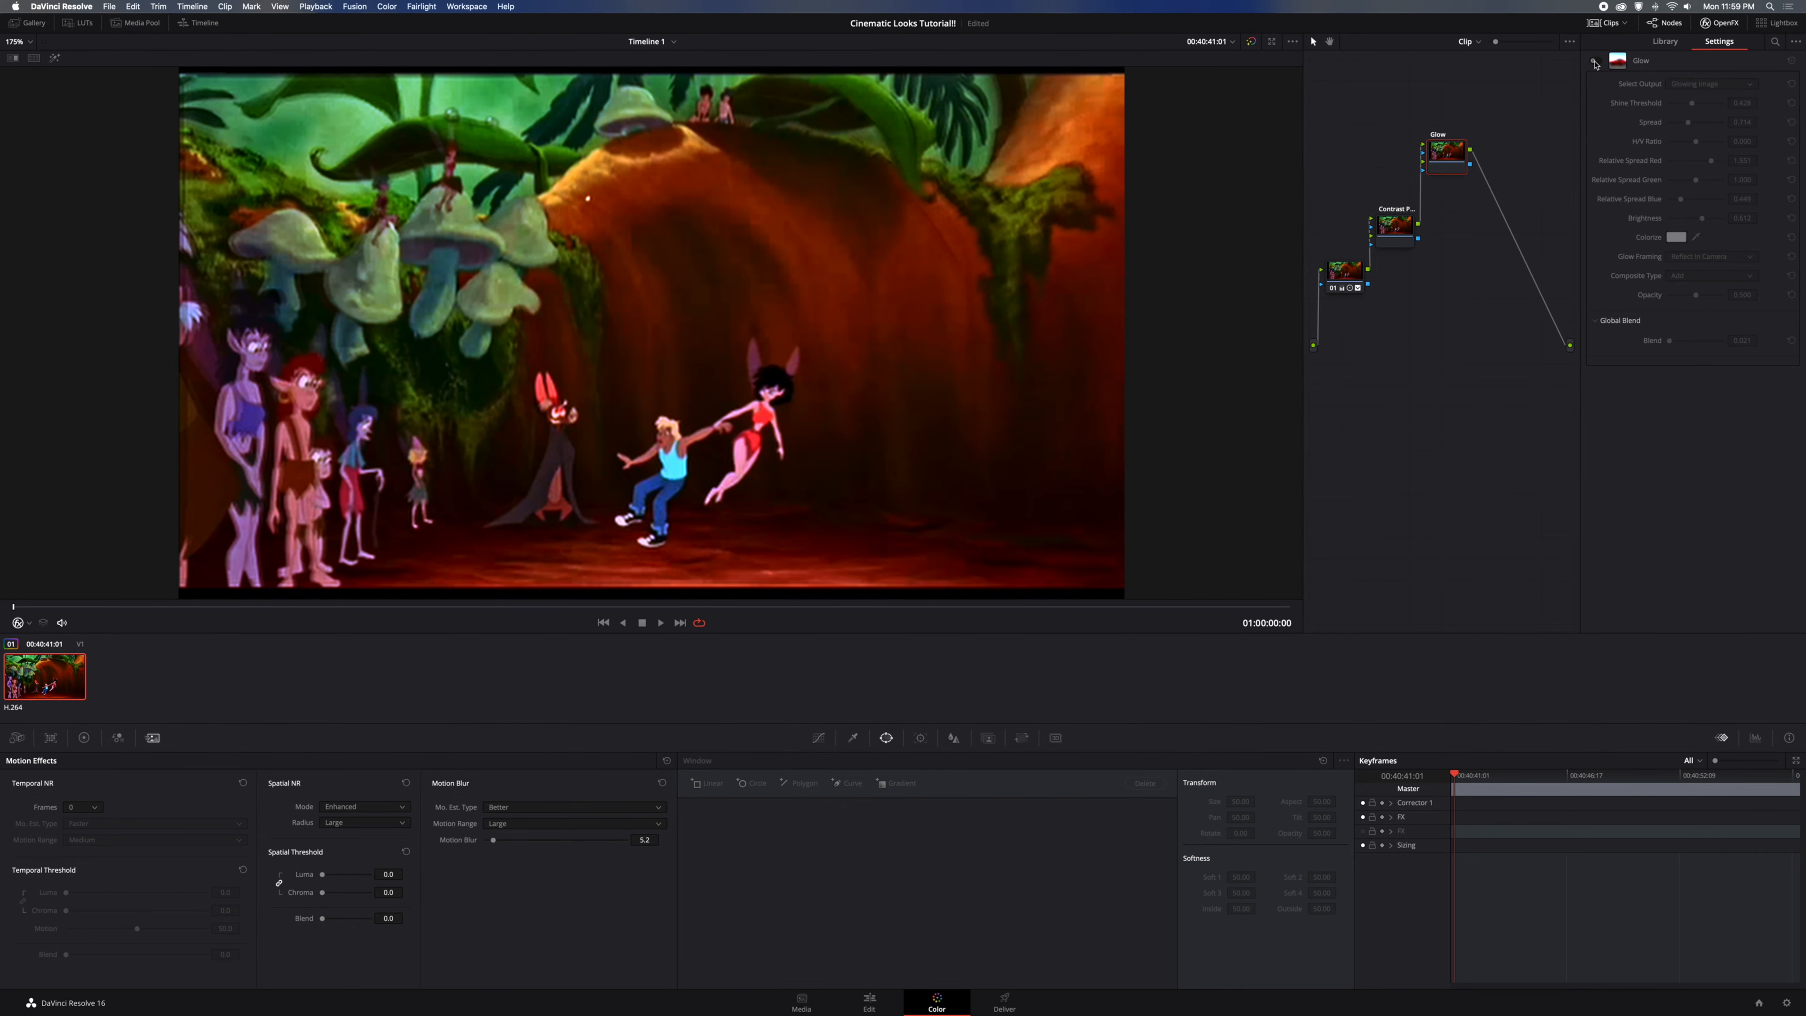
{"action": "left_click", "coordinate": [1597, 62]}
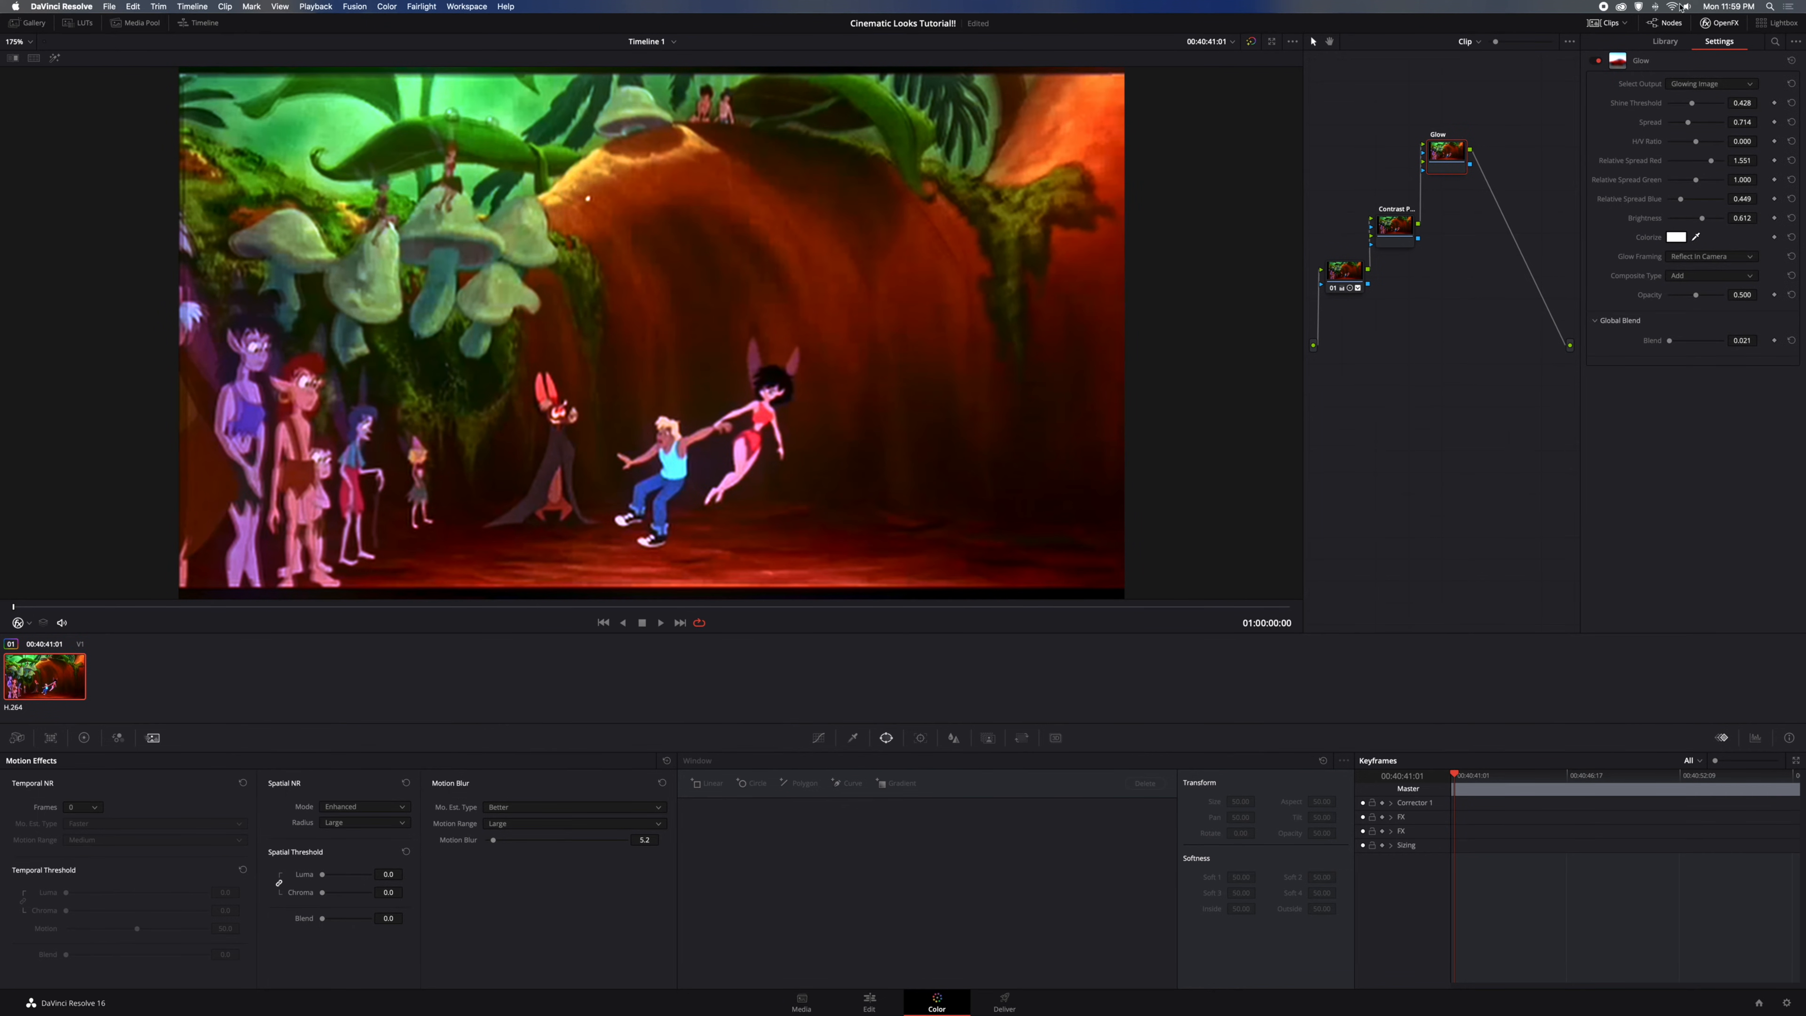
Add a Light Rays effect as a new node after the Glow node and set its output to Light Rays Alone
{"action": "left_click", "coordinate": [1664, 40]}
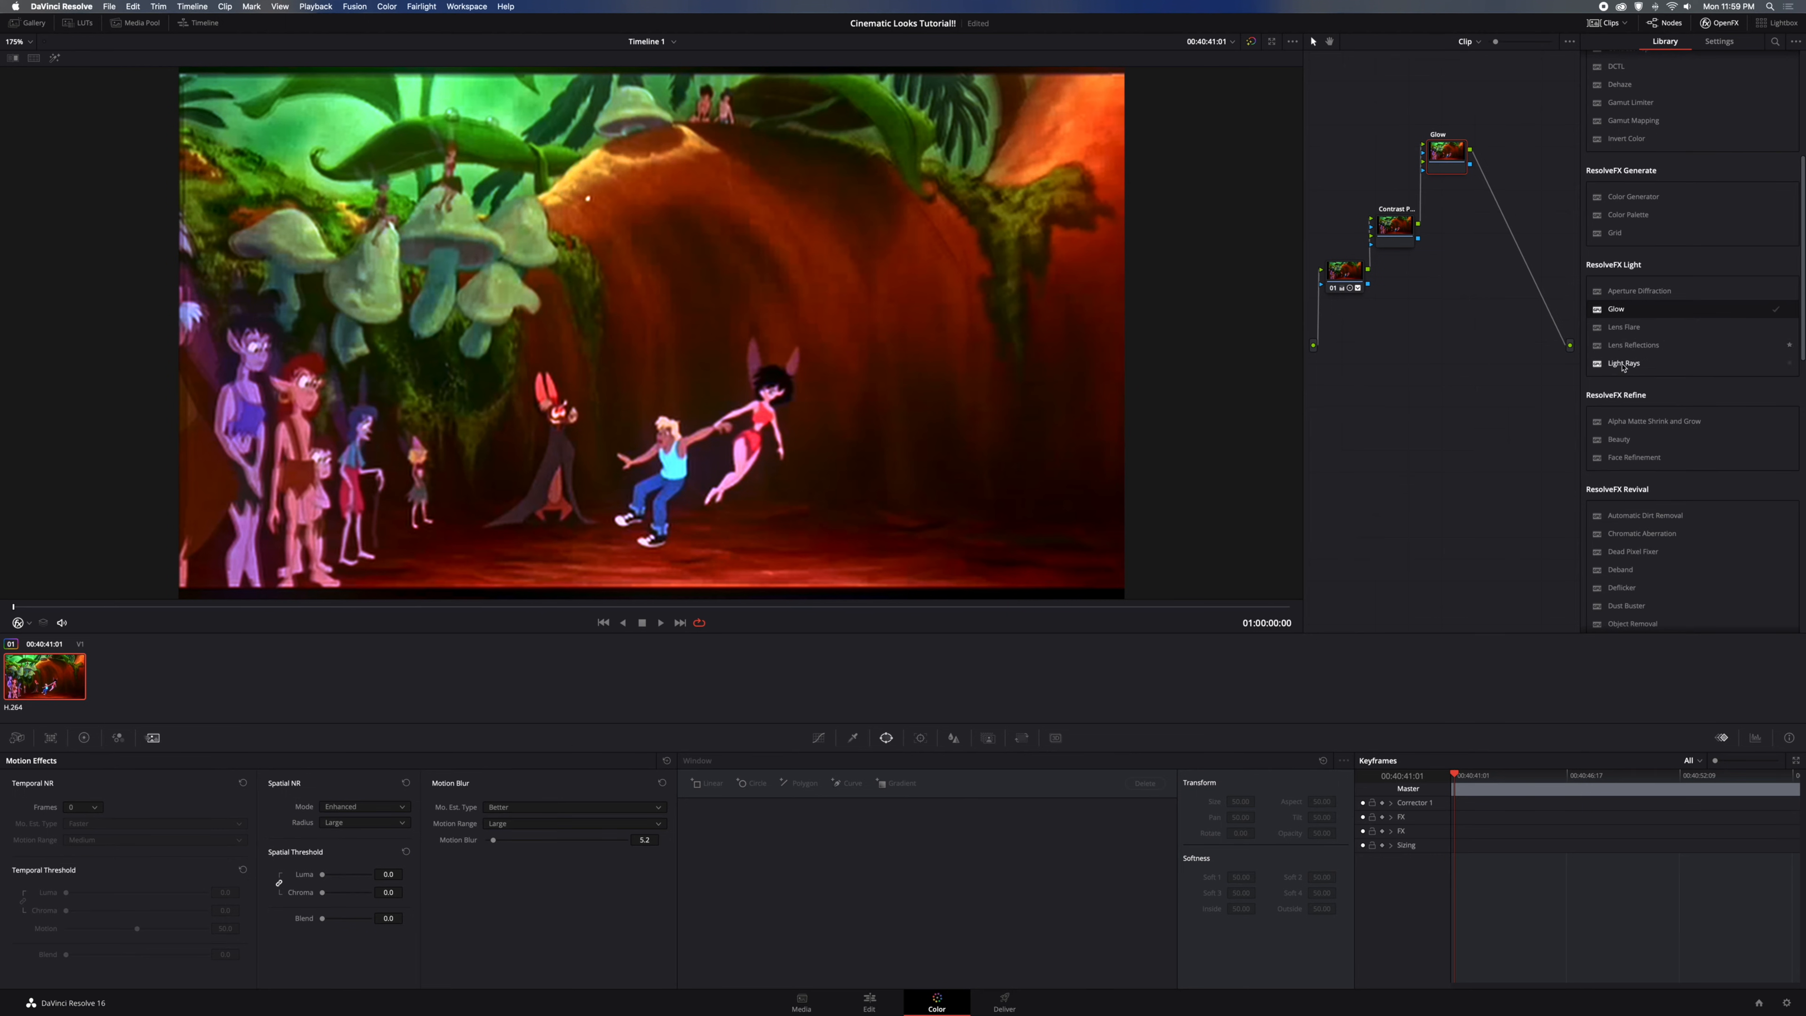
{"action": "left_click_drag", "start_coordinate": [1624, 367], "coordinate": [1482, 127]}
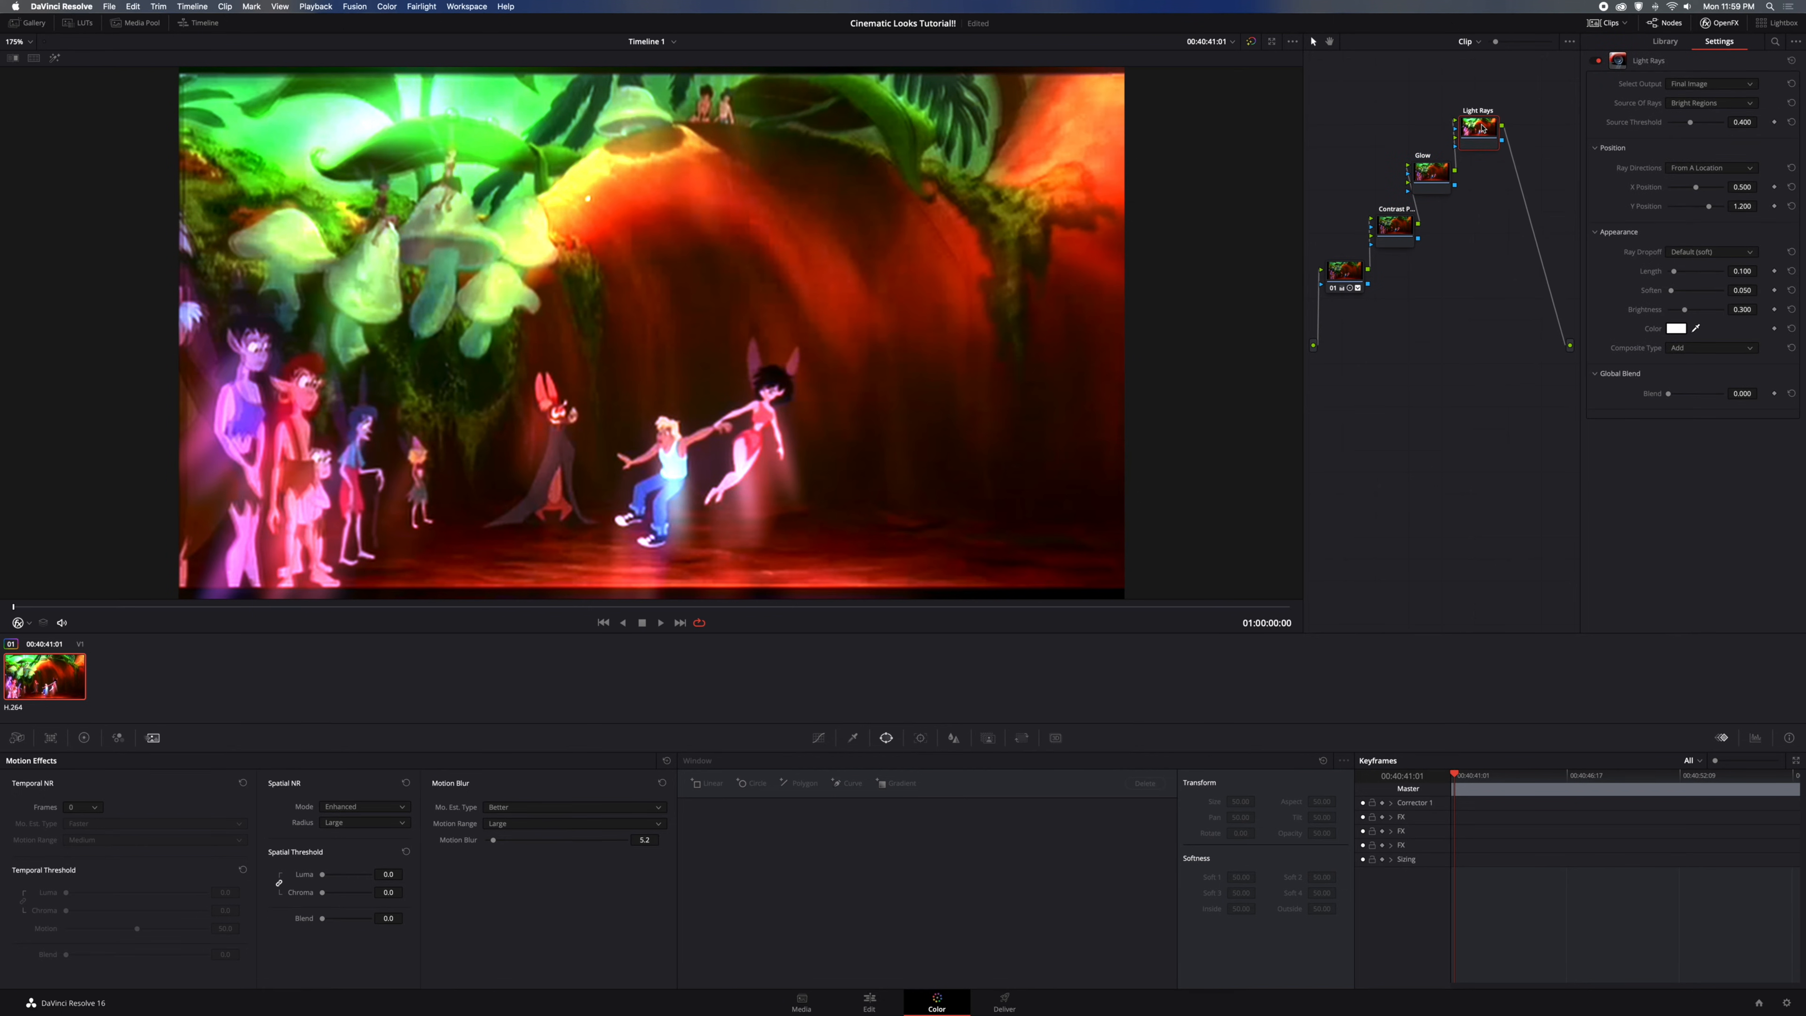
{"action": "left_click", "coordinate": [1714, 83]}
{"action": "left_click", "coordinate": [1709, 106]}
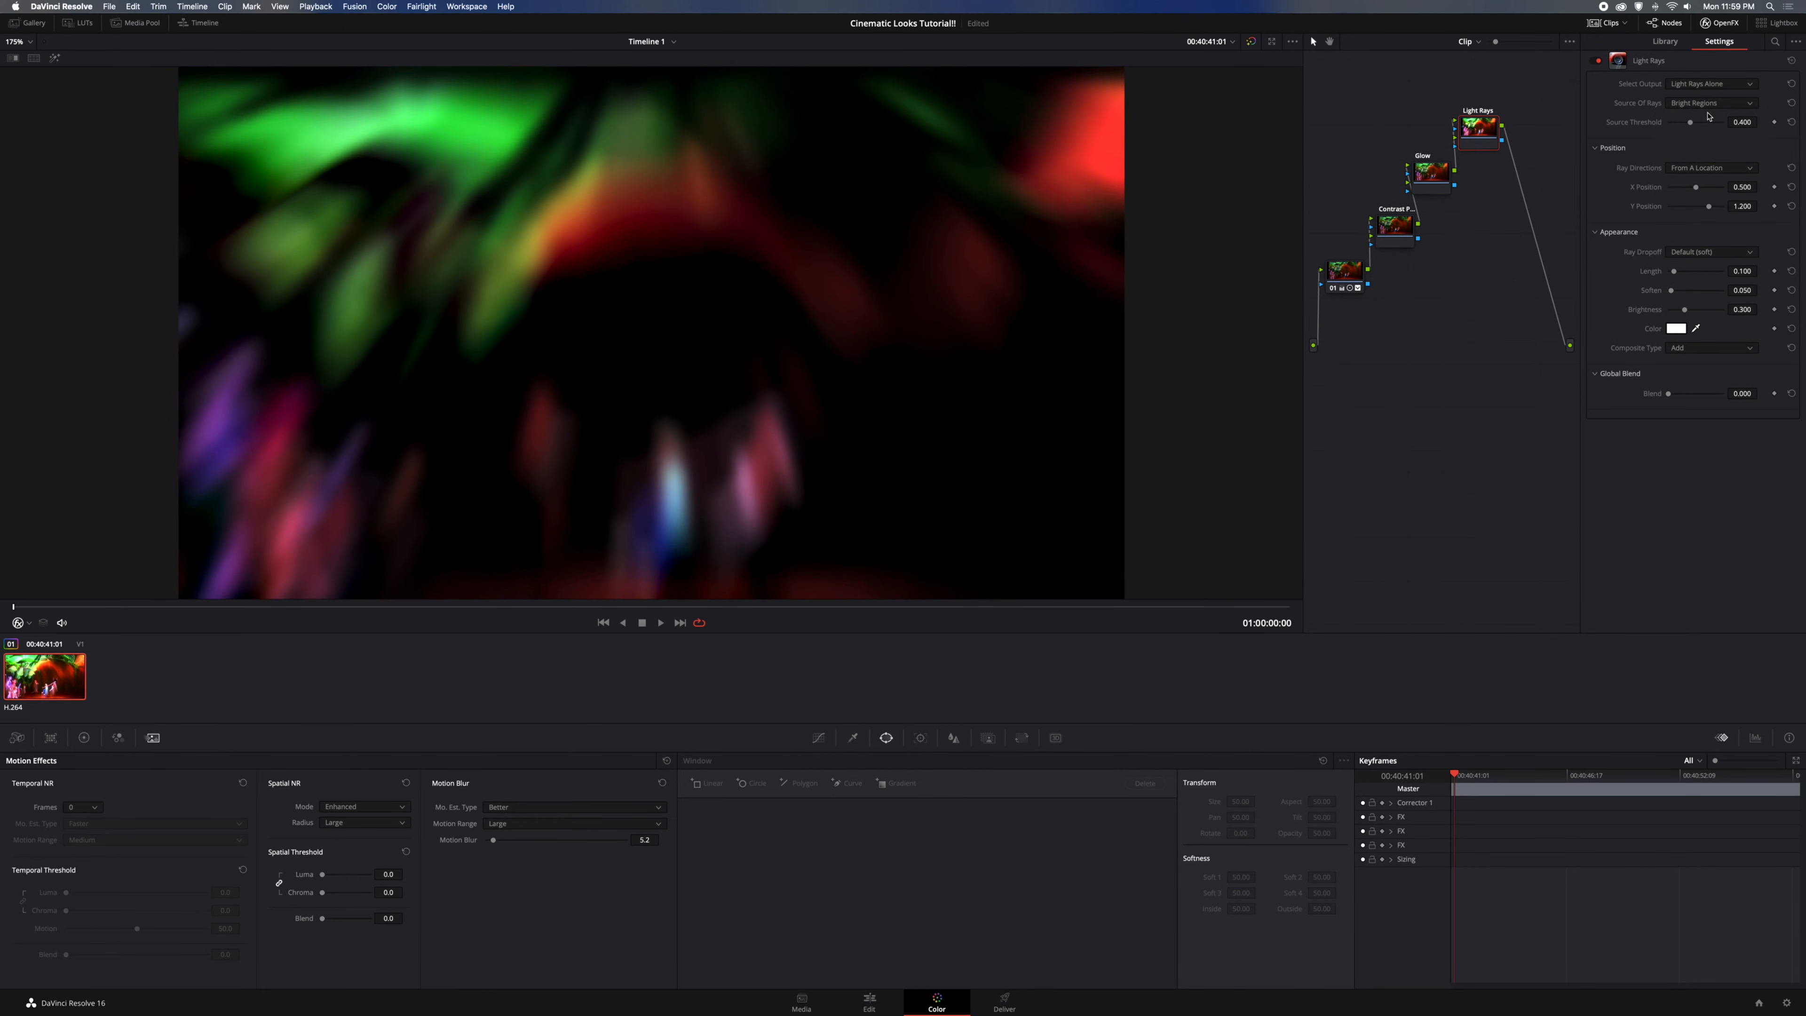
Try Edges as the source of the light rays and return it to Bright Regions
{"action": "left_click", "coordinate": [1709, 105]}
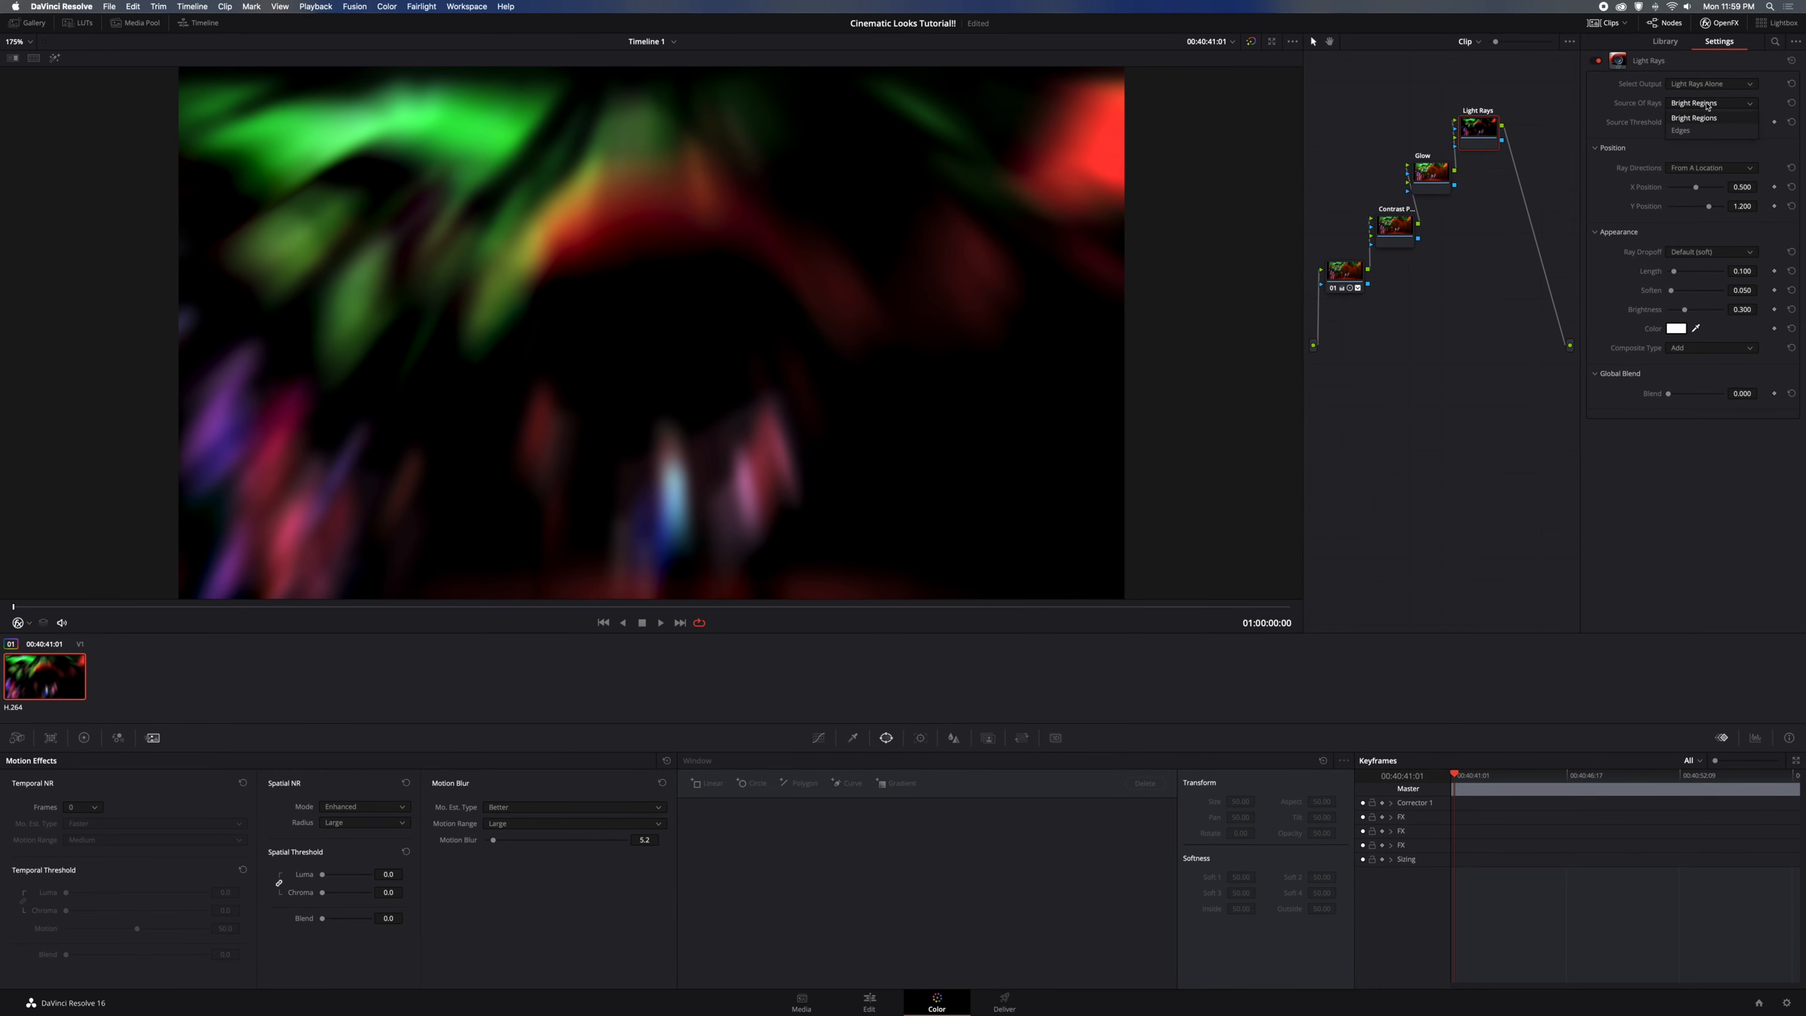
{"action": "left_click", "coordinate": [1702, 131]}
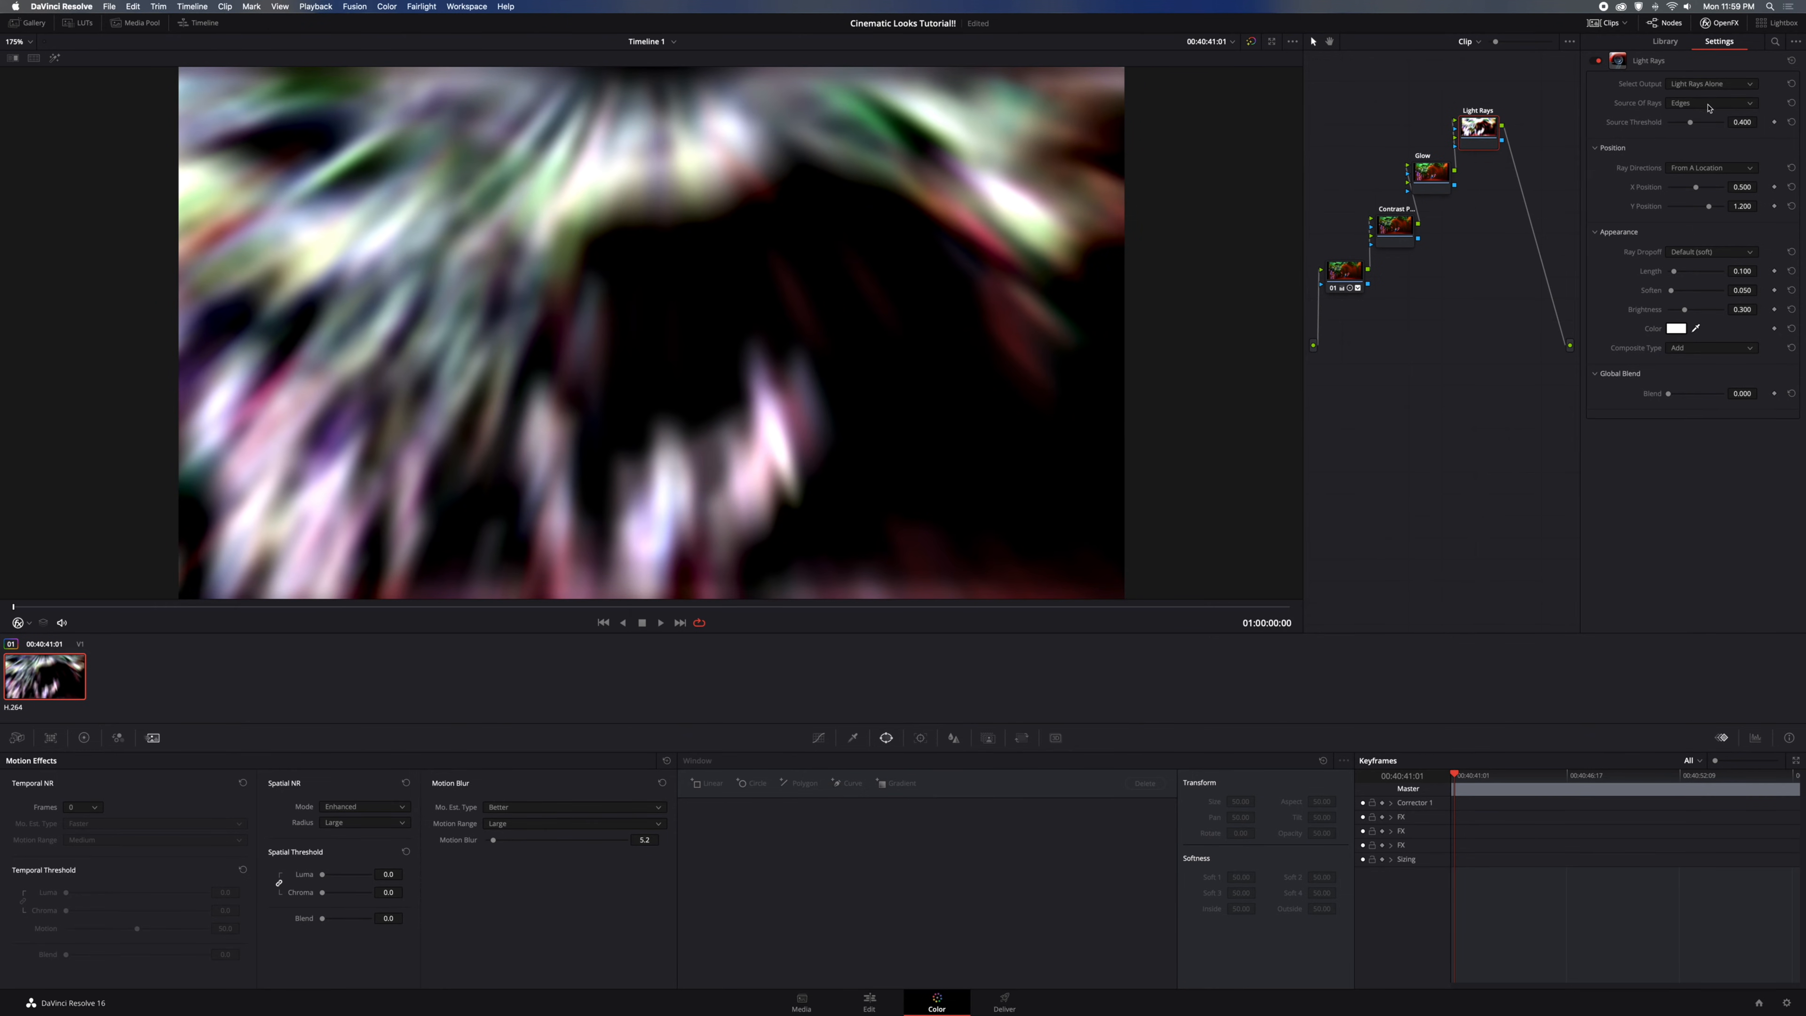
{"action": "left_click", "coordinate": [1709, 107]}
{"action": "left_click", "coordinate": [1707, 117]}
Set the light rays' source threshold to 0.285 and their direction to At An Angle with an angle of -25.7
{"action": "left_click_drag", "start_coordinate": [1690, 123], "coordinate": [1684, 125]}
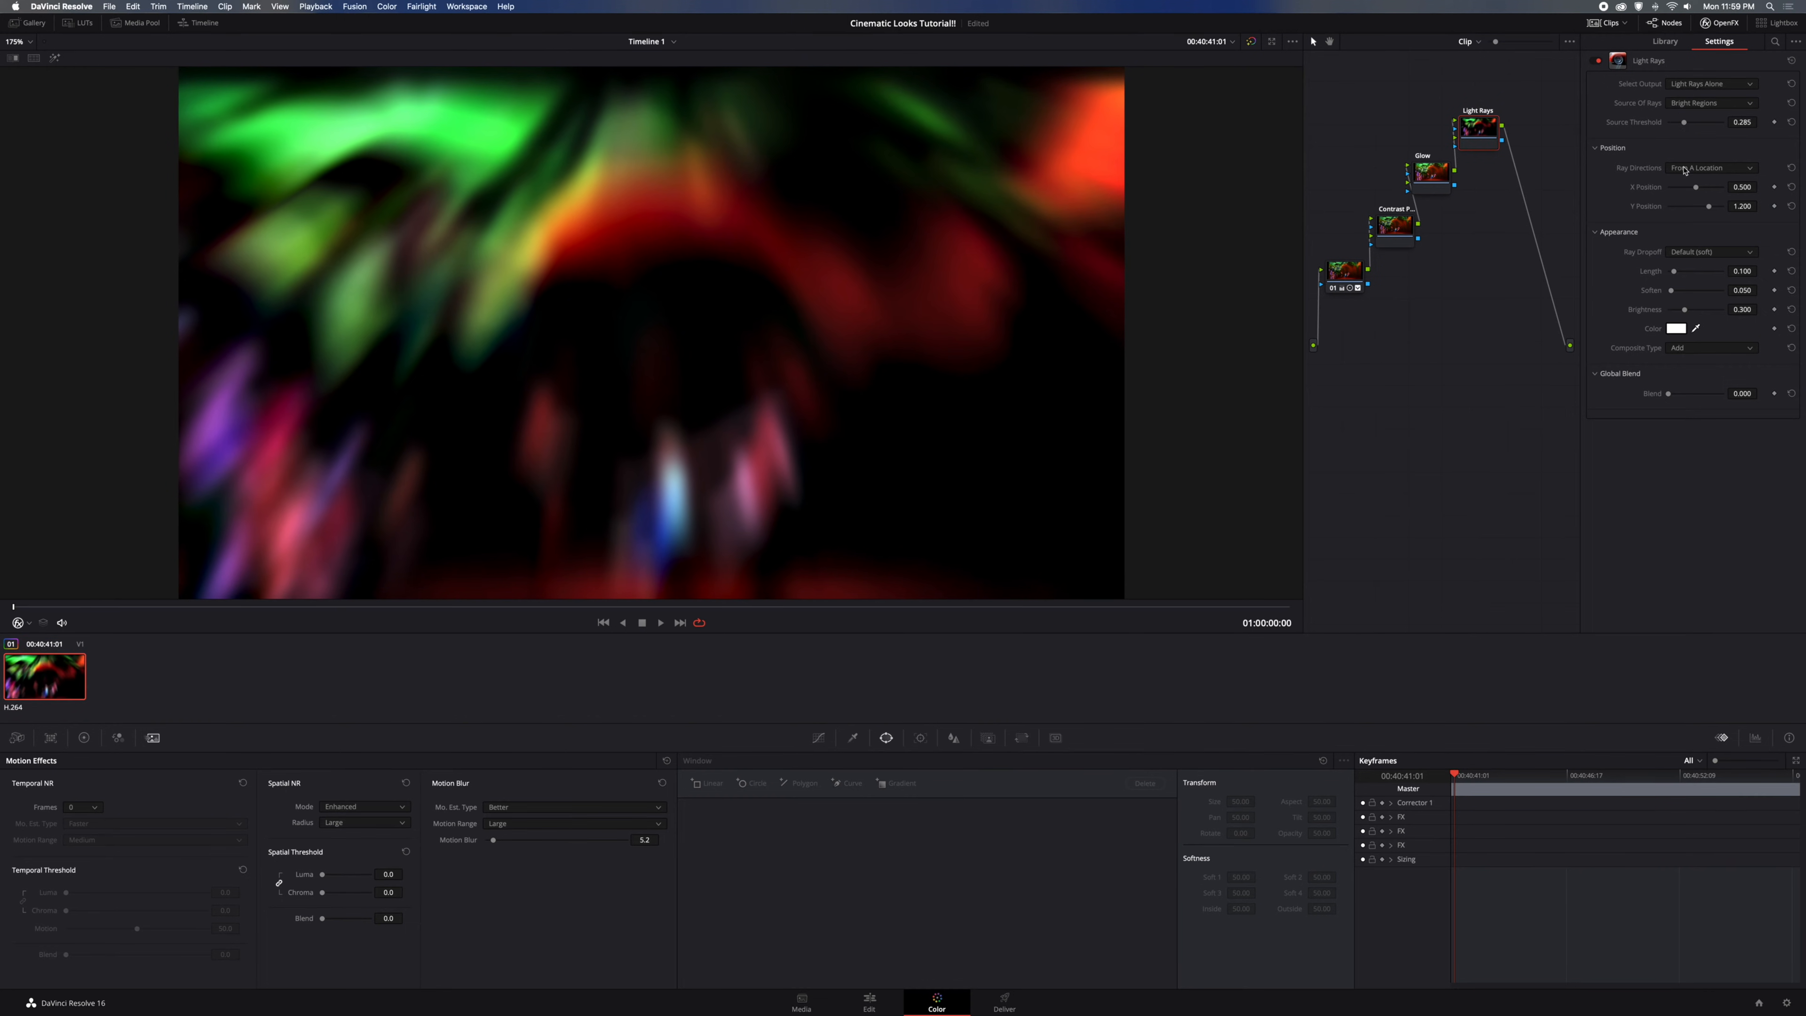
{"action": "left_click", "coordinate": [1699, 169]}
{"action": "left_click", "coordinate": [1701, 184]}
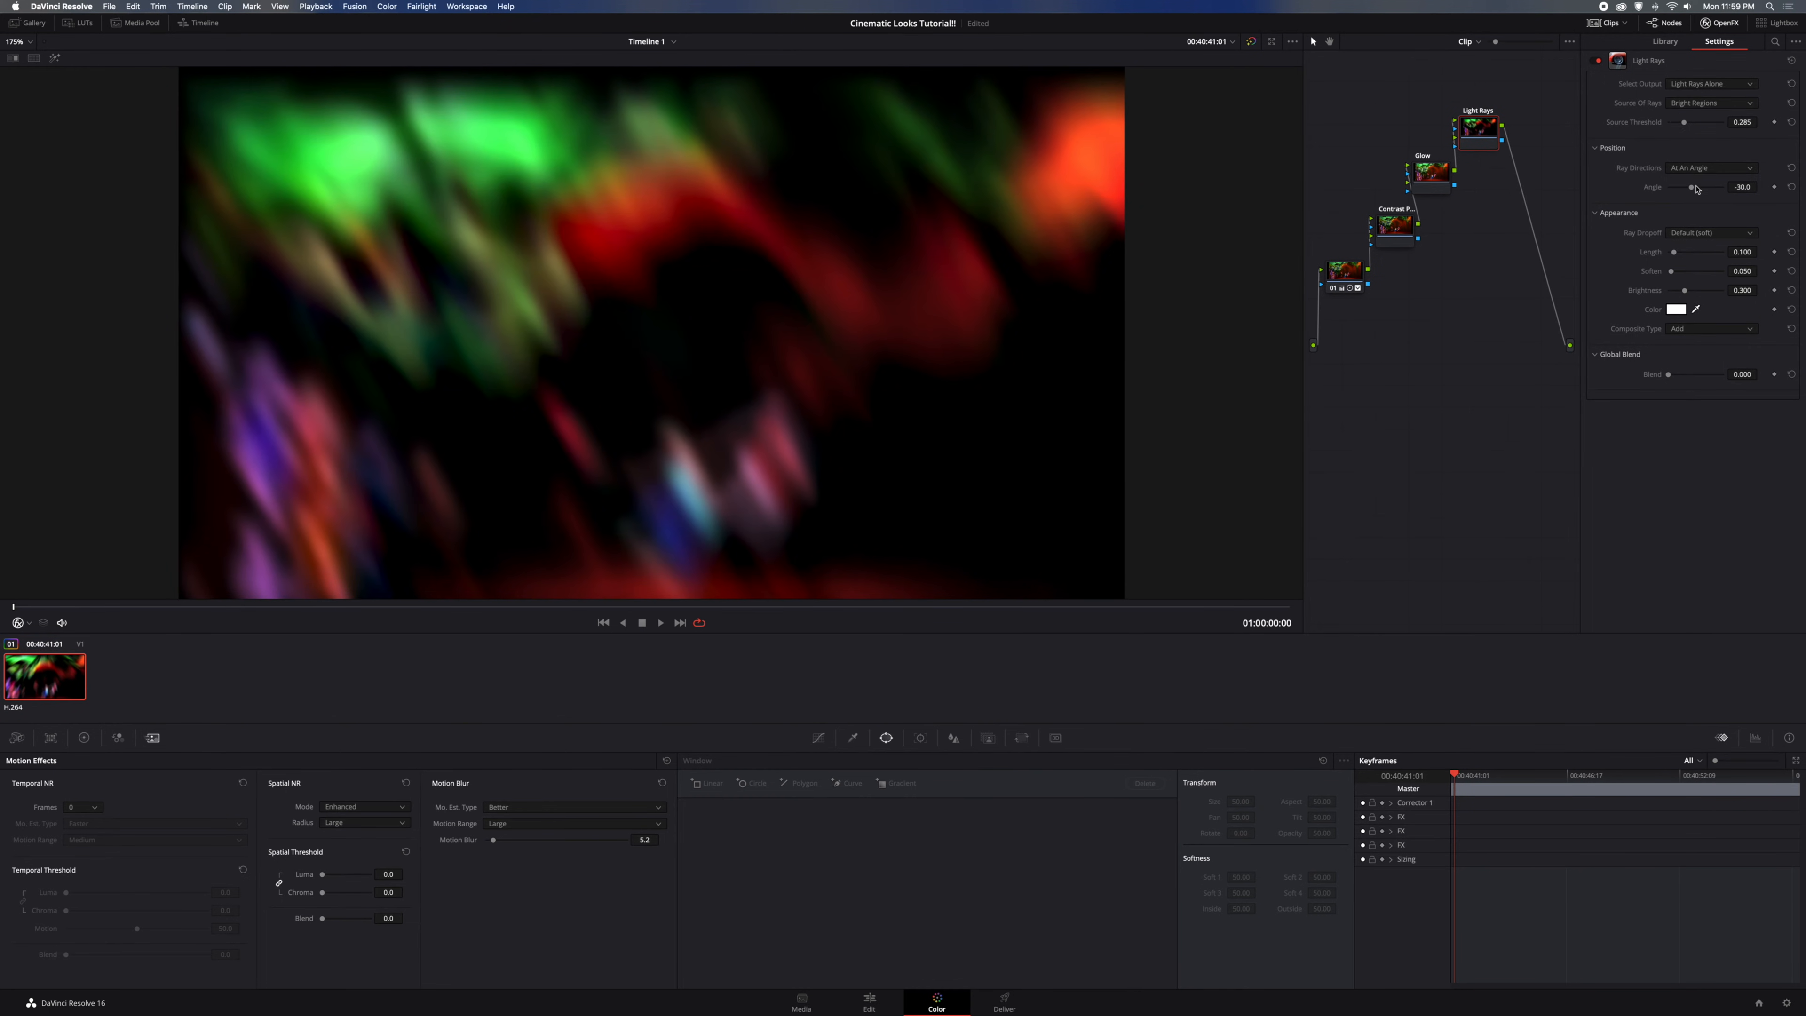
{"action": "left_click_drag", "start_coordinate": [1696, 189], "coordinate": [1693, 187]}
Try CCD Bloom Soft as the light rays' dropoff and set it to Keep Shape Of Source
{"action": "left_click", "coordinate": [1690, 236]}
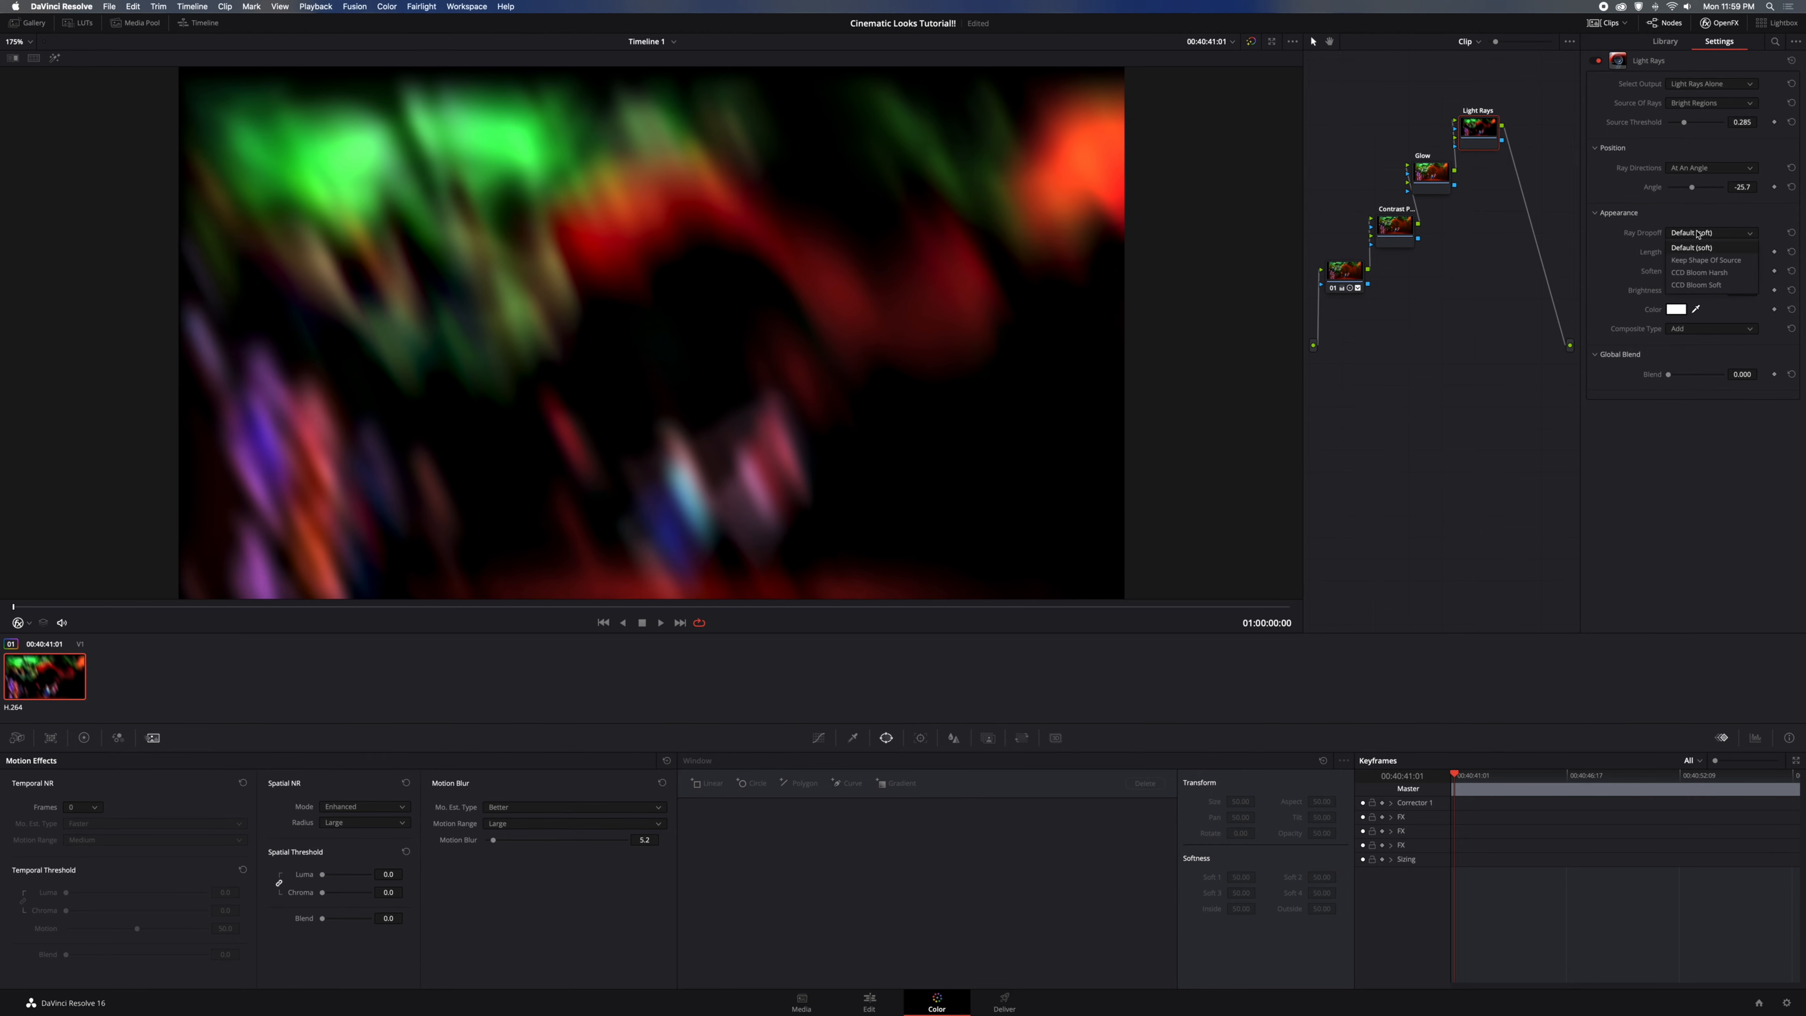
{"action": "left_click", "coordinate": [1714, 285]}
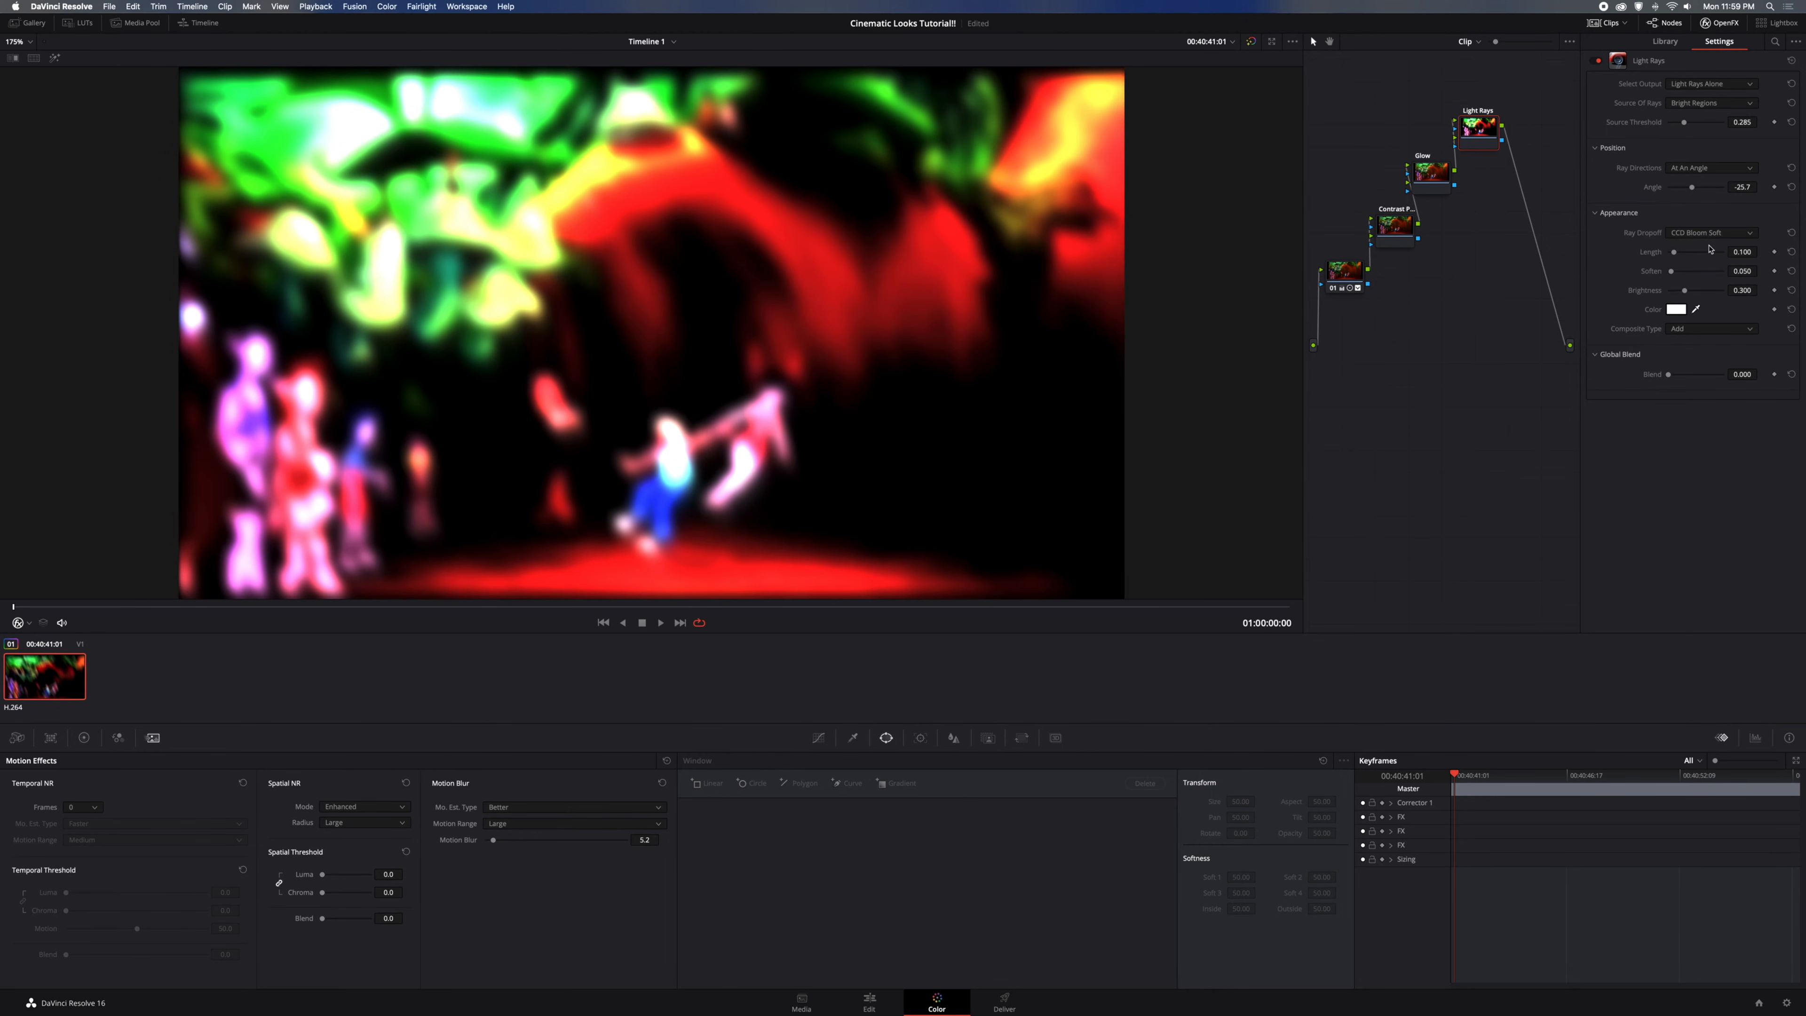
{"action": "left_click", "coordinate": [1707, 235]}
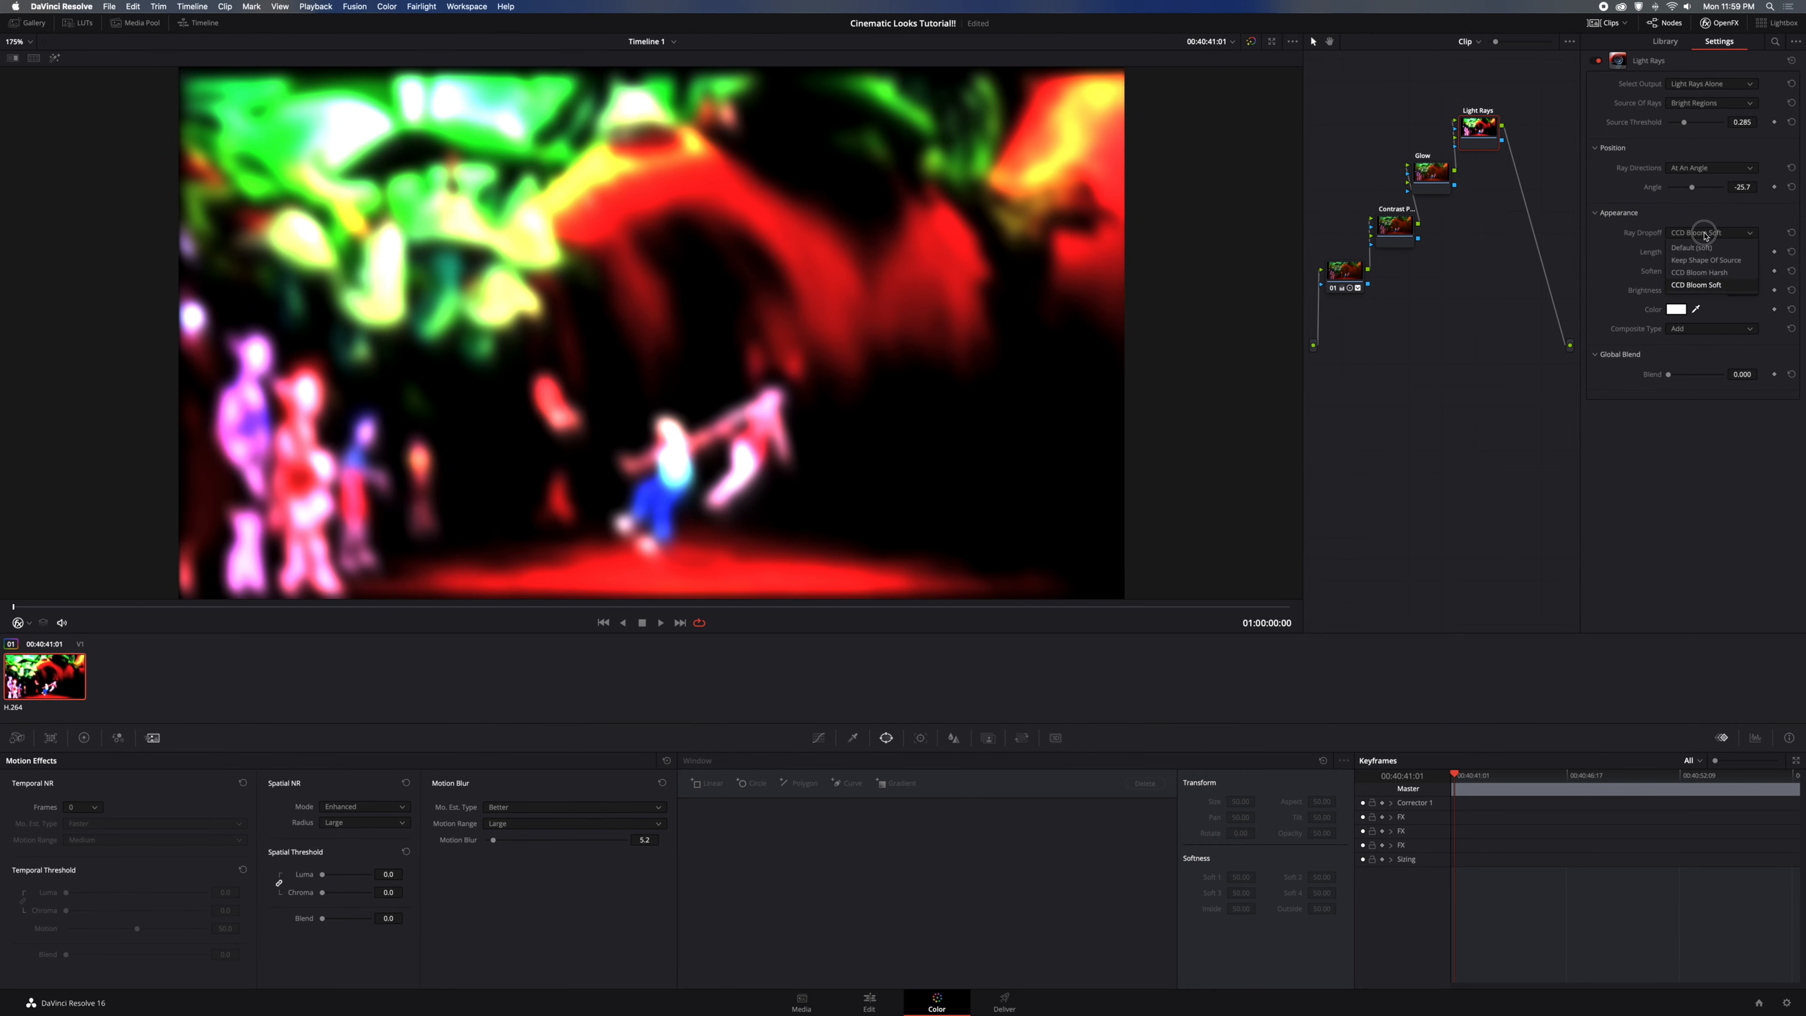
{"action": "left_click", "coordinate": [1704, 261]}
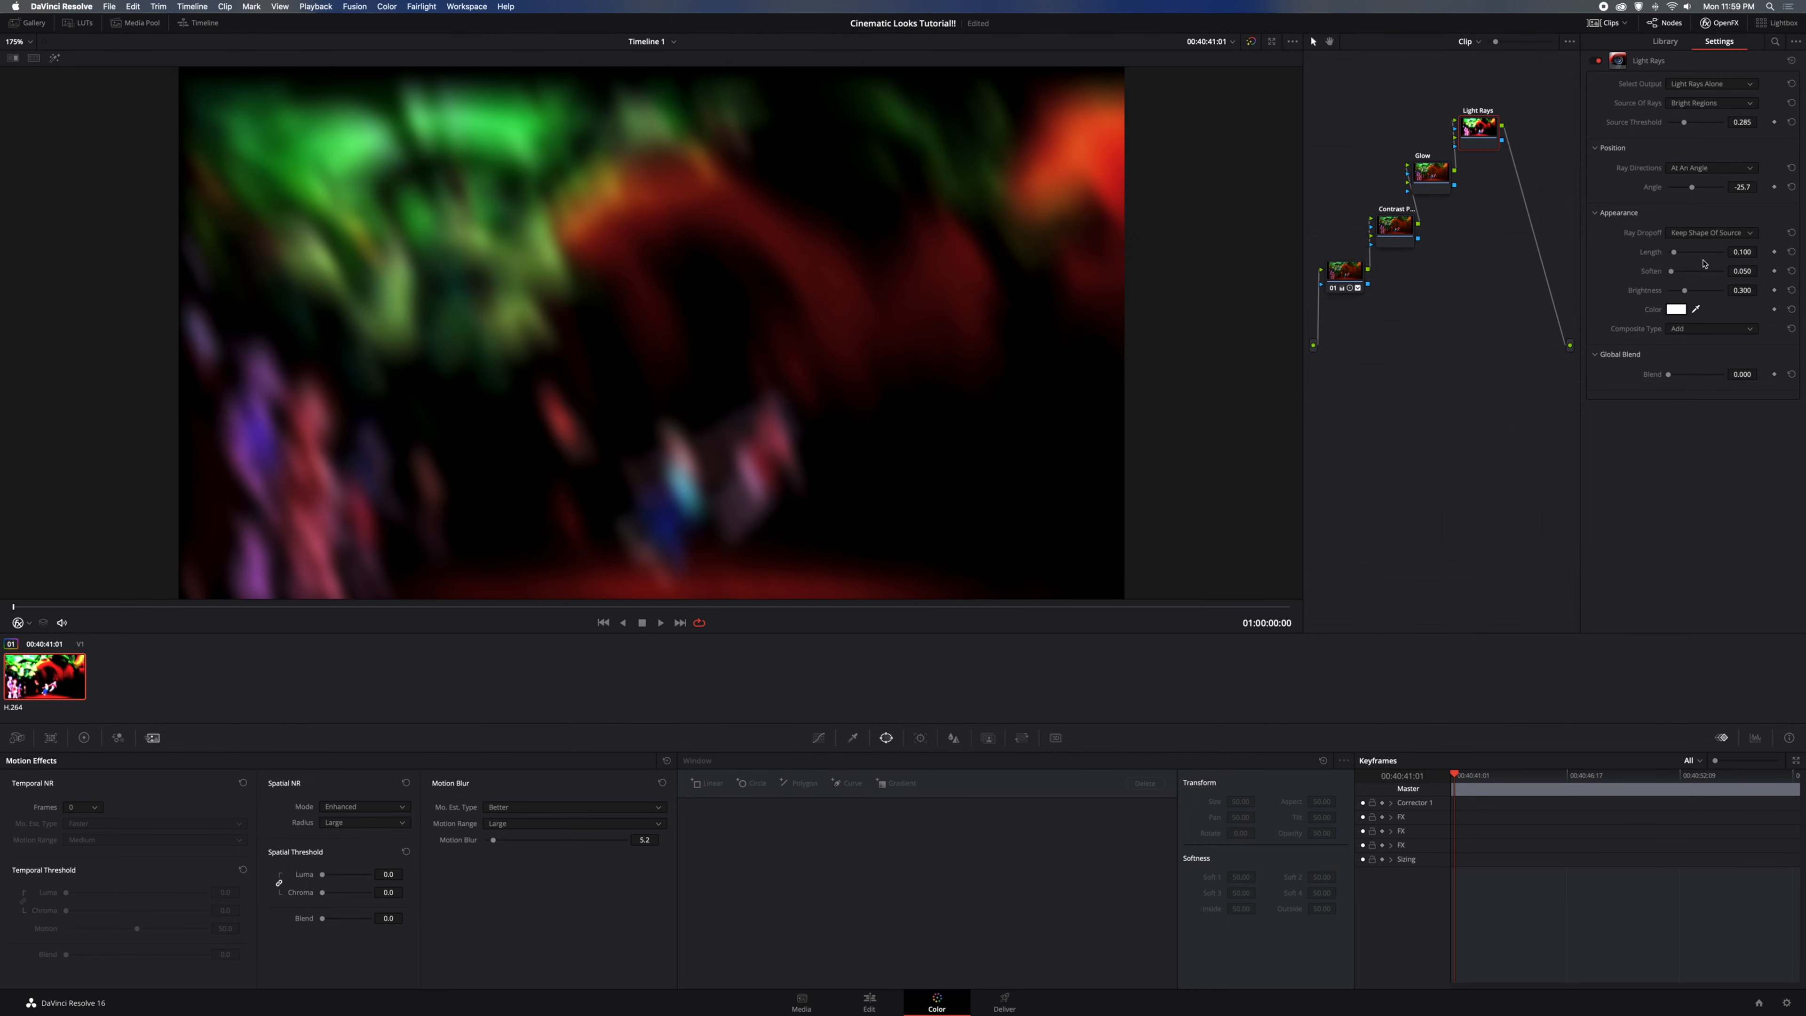
Set the light rays' length to 0.174, soften to 0.112, brightness to 0.419 and global blend to 0.021, and output the Final Image
{"action": "left_click_drag", "start_coordinate": [1676, 253], "coordinate": [1692, 290]}
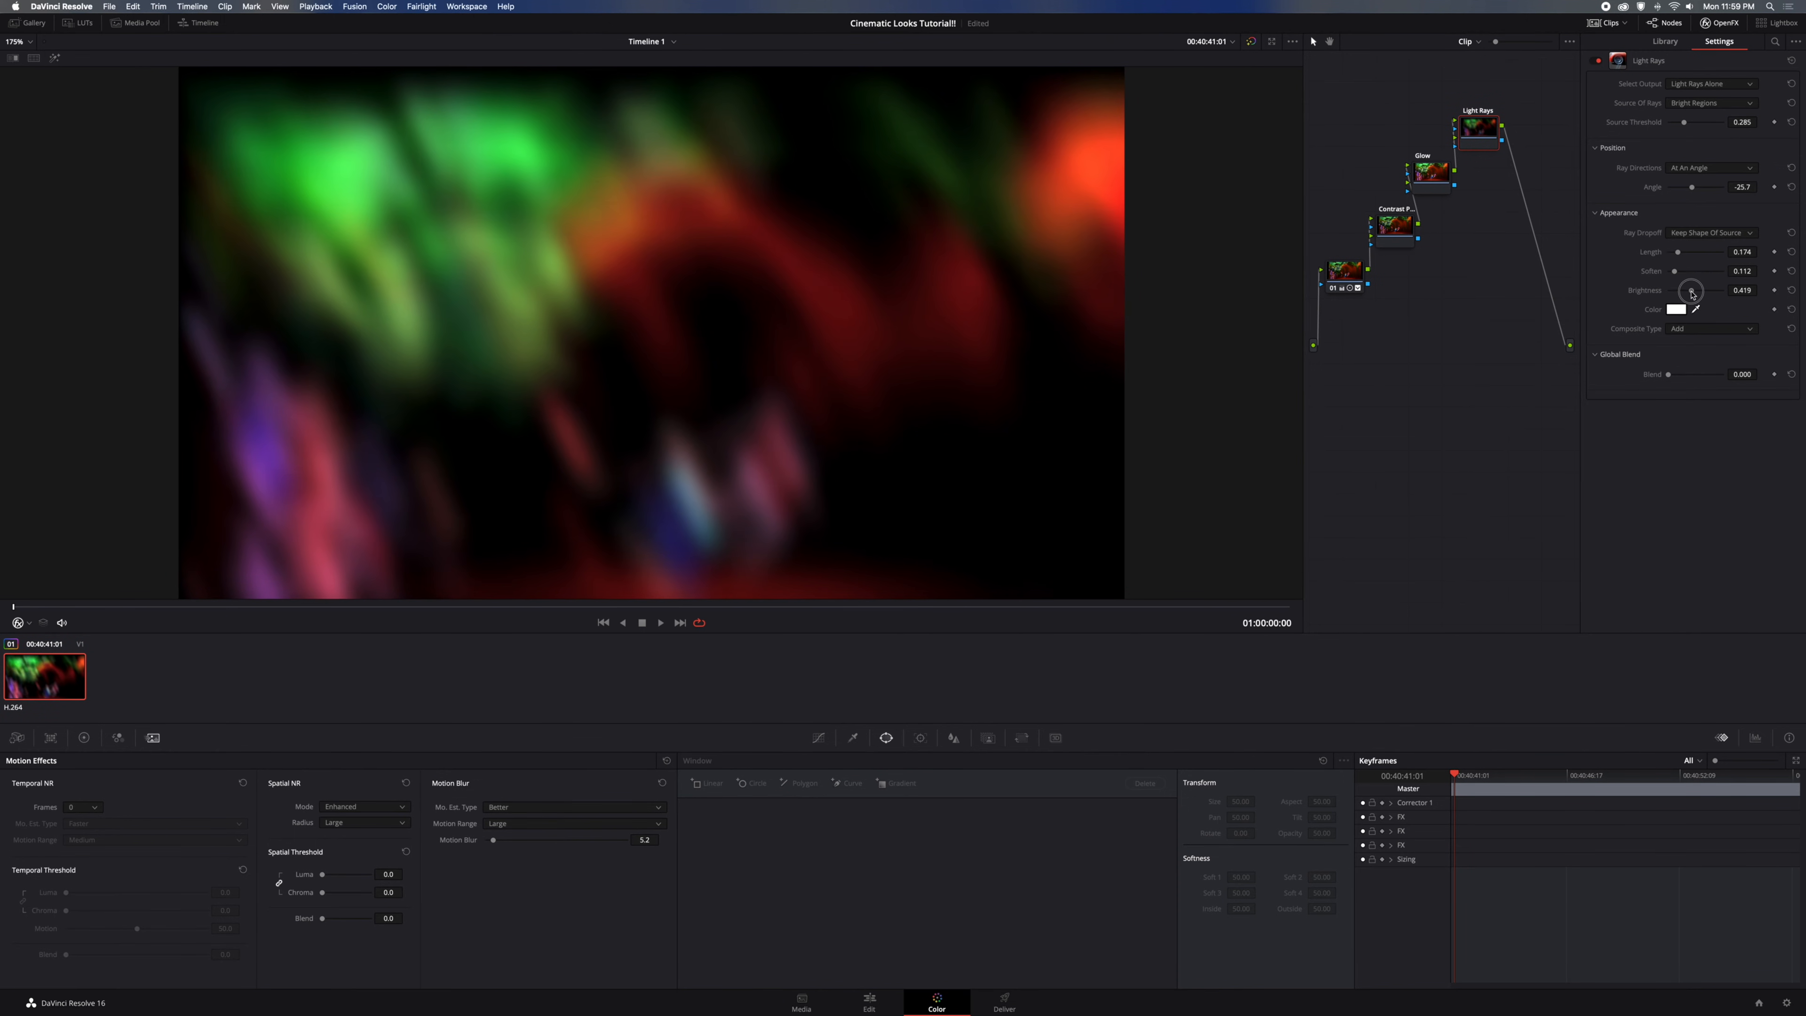
{"action": "left_click_drag", "start_coordinate": [1669, 375], "coordinate": [1671, 377]}
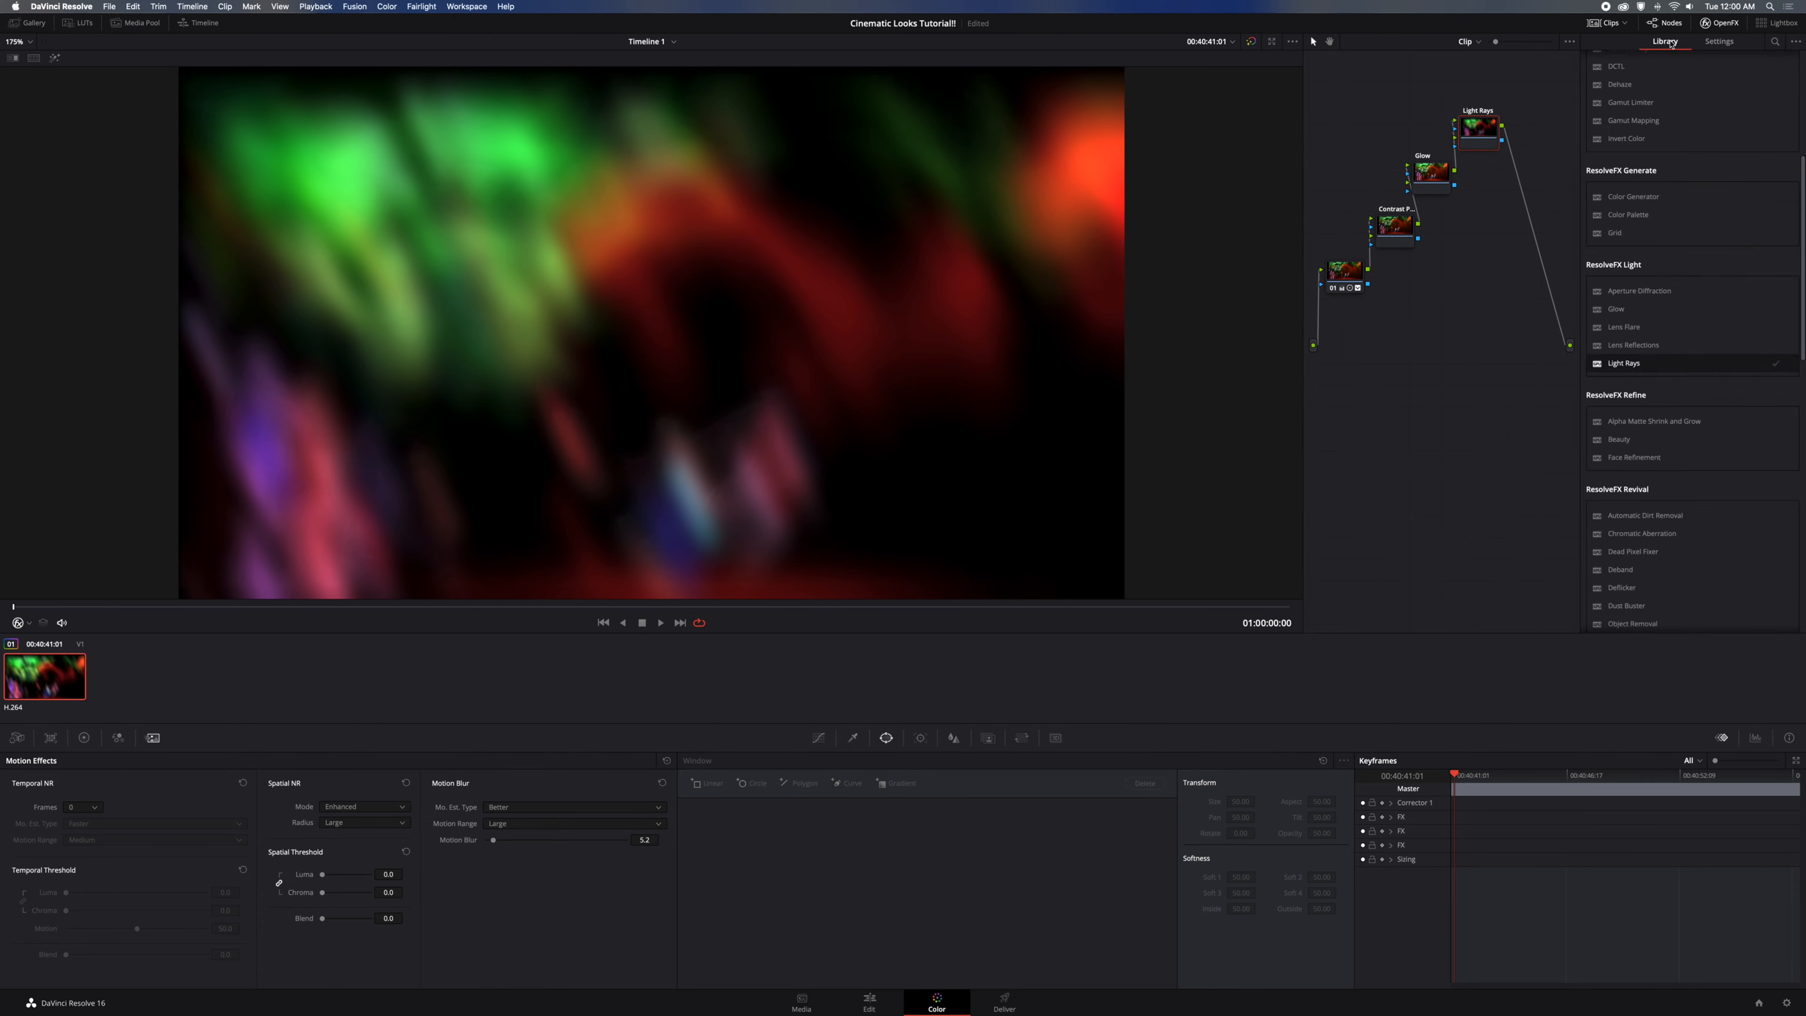
{"action": "left_click", "coordinate": [1705, 87]}
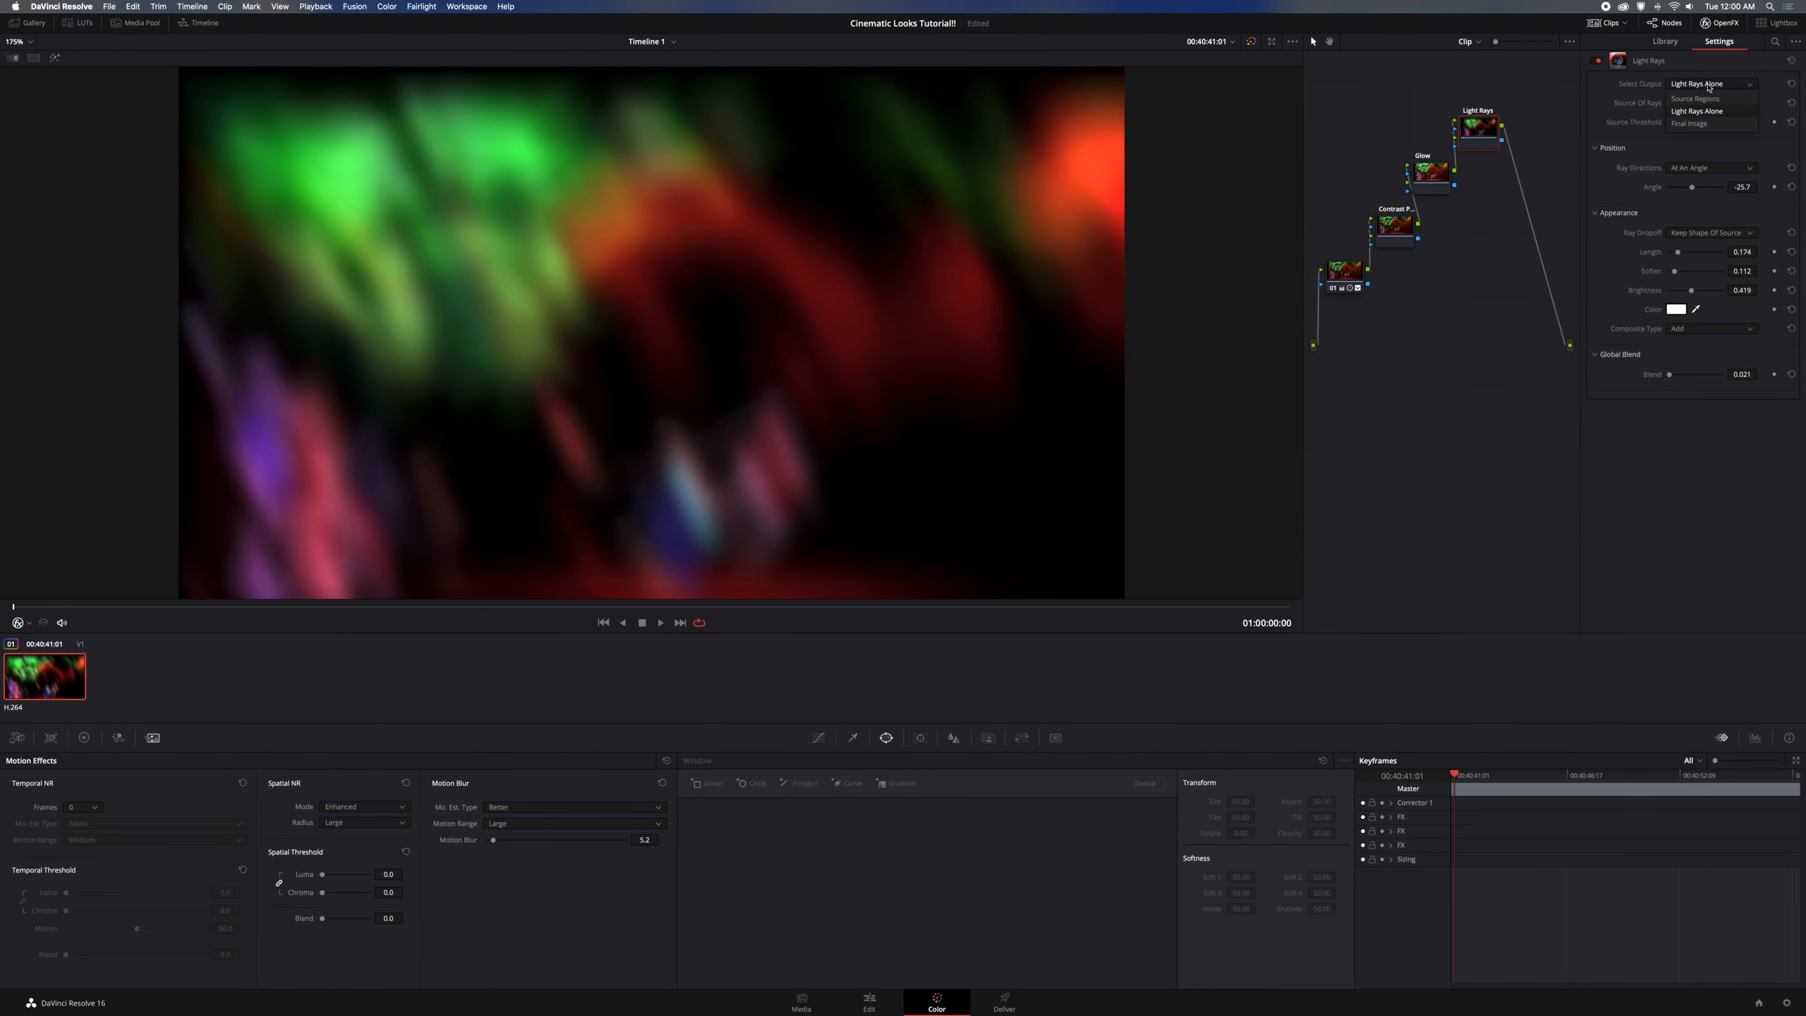
{"action": "left_click", "coordinate": [1699, 124]}
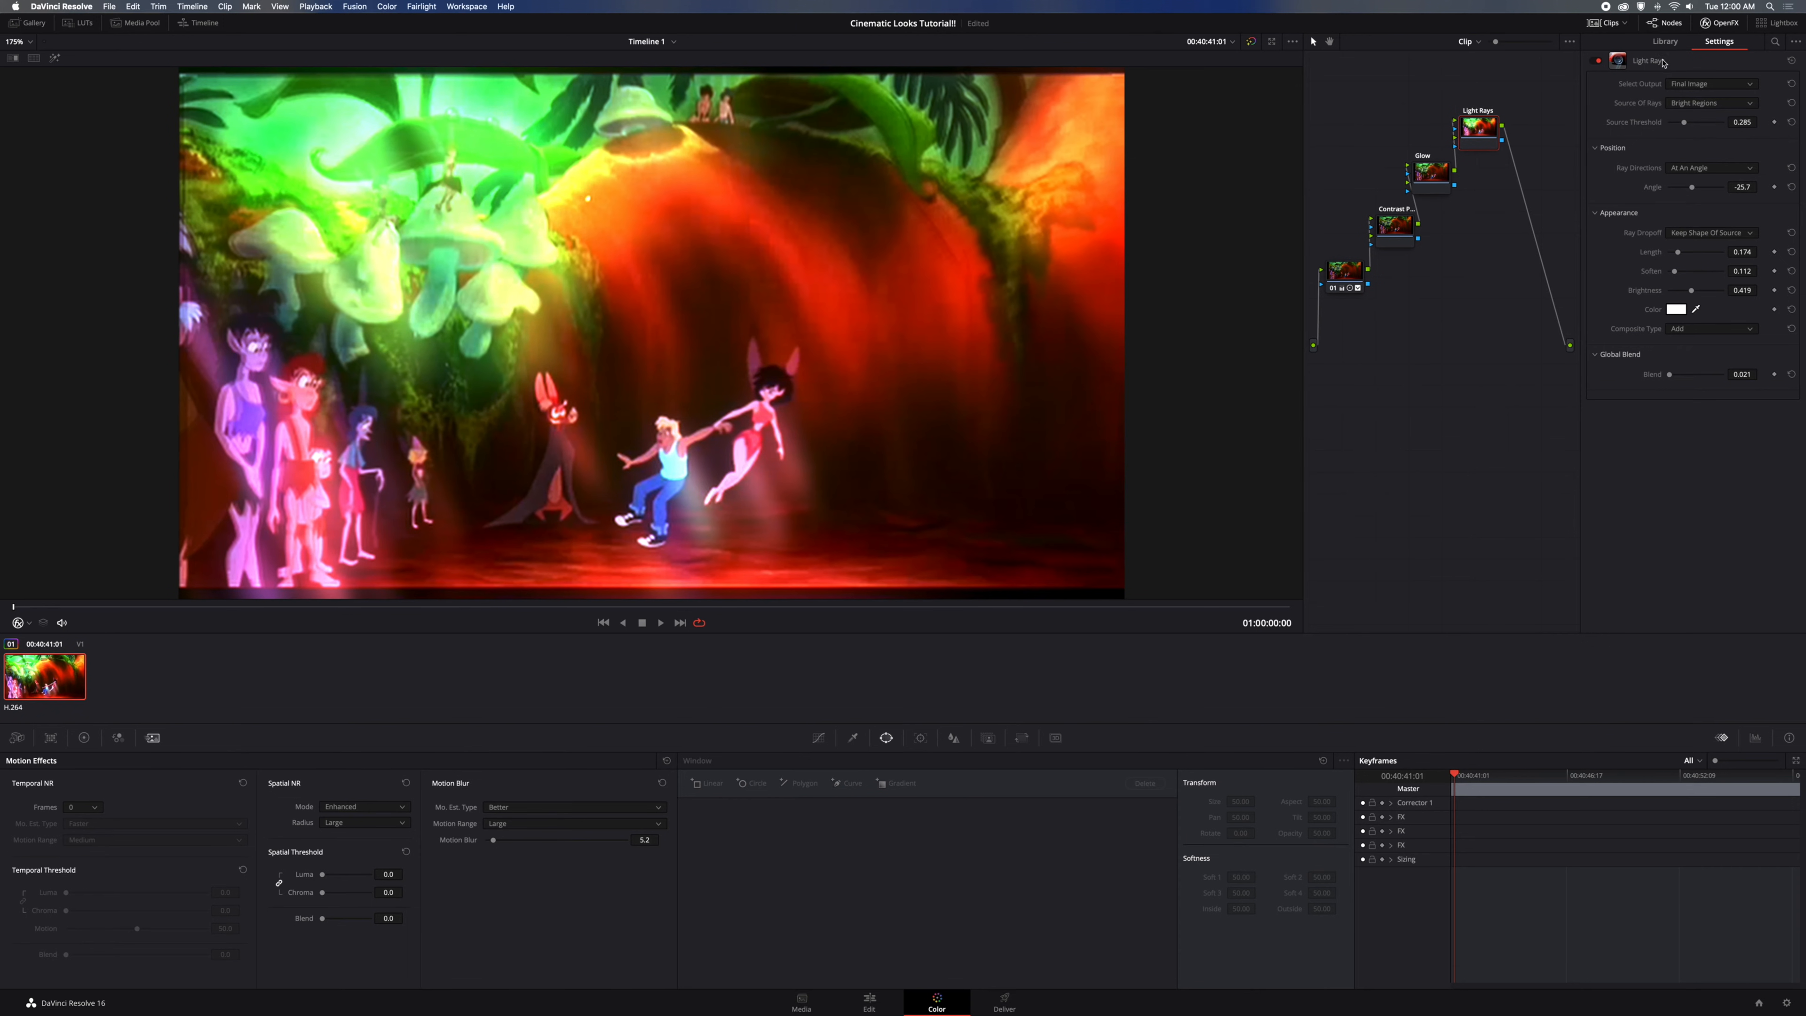
Make room in the node graph, add a Face Refinement effect as a new node after Light Rays and try its eye sharpening
{"action": "left_click", "coordinate": [1666, 43]}
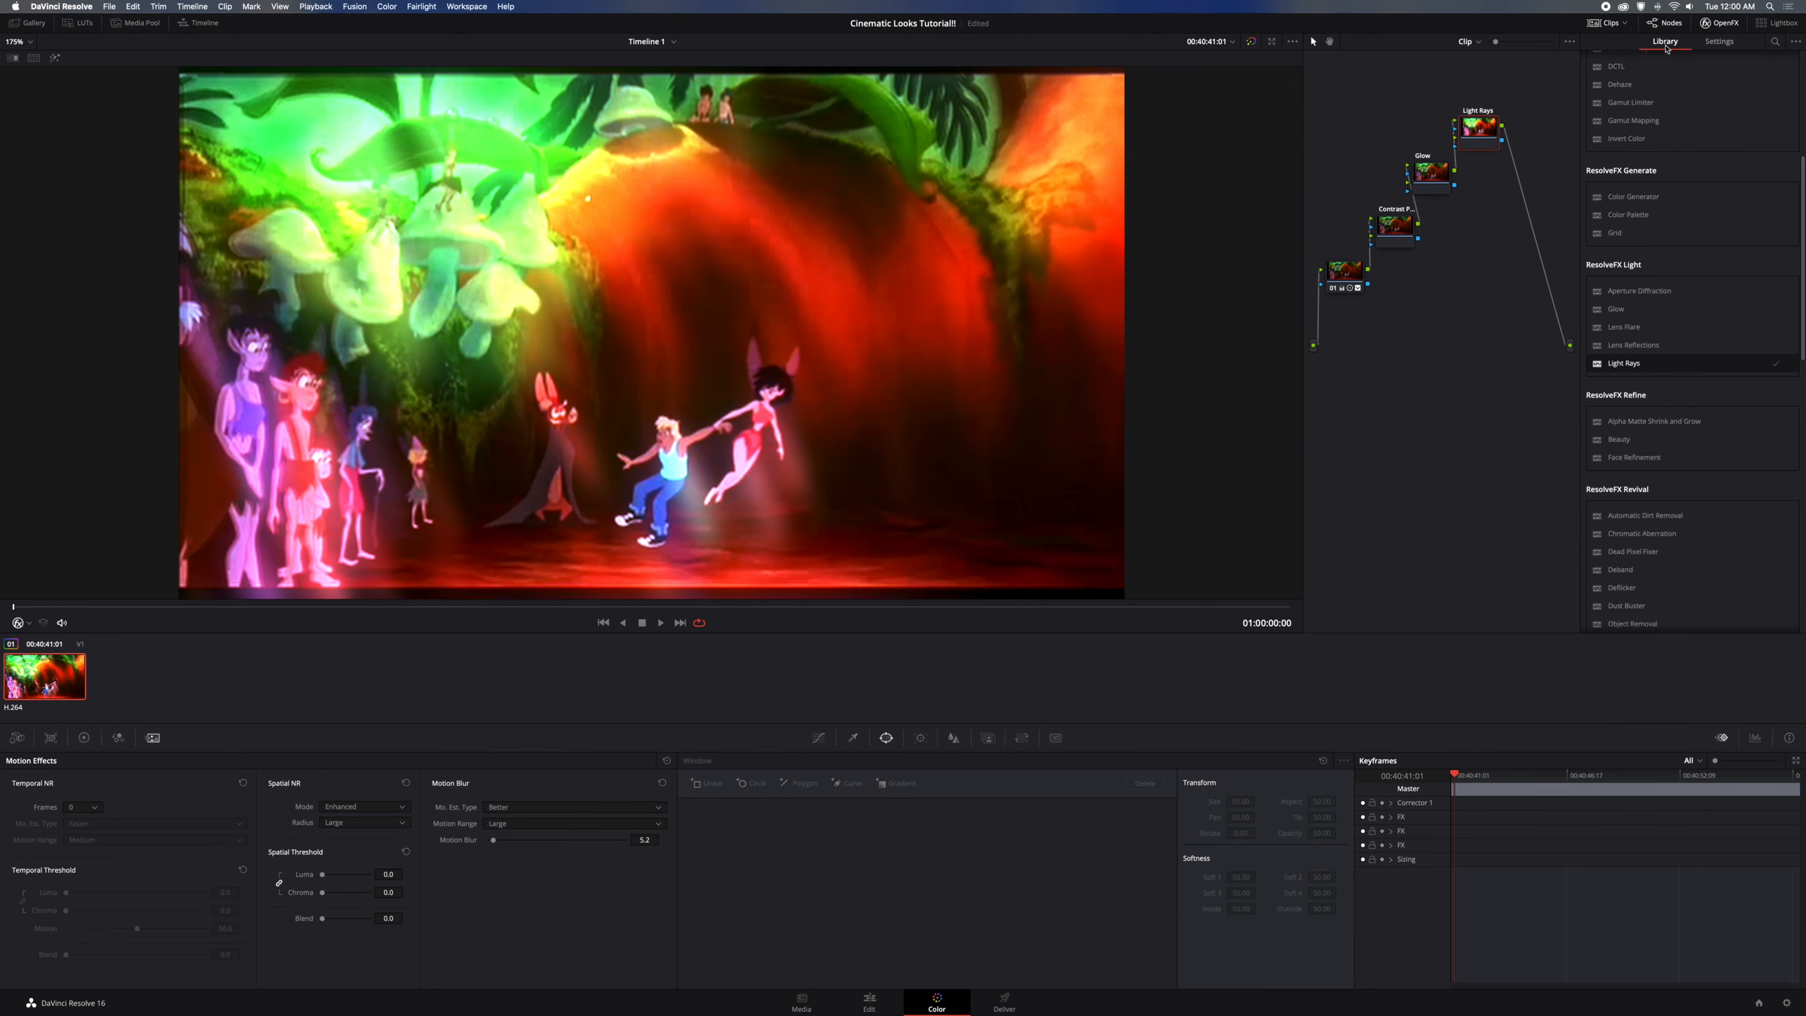
{"action": "left_click_drag", "start_coordinate": [1394, 110], "coordinate": [1361, 225]}
{"action": "left_click", "coordinate": [1458, 243]}
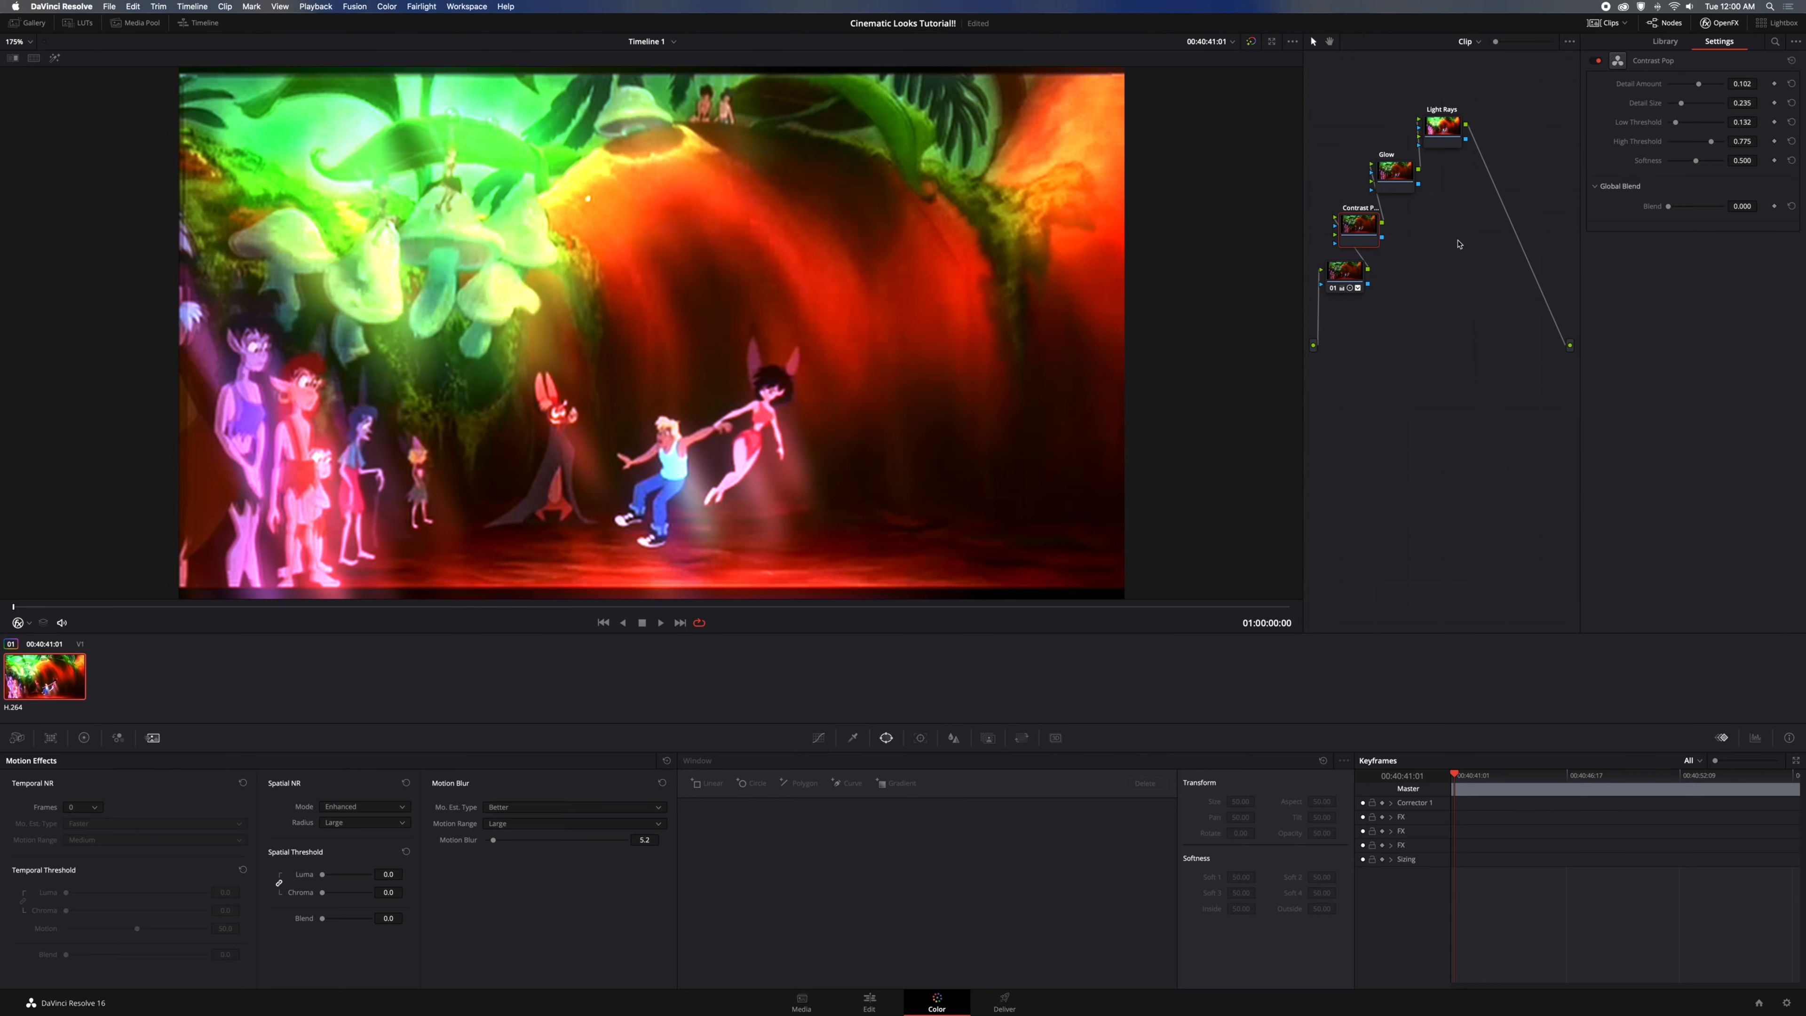
{"action": "left_click", "coordinate": [1668, 41]}
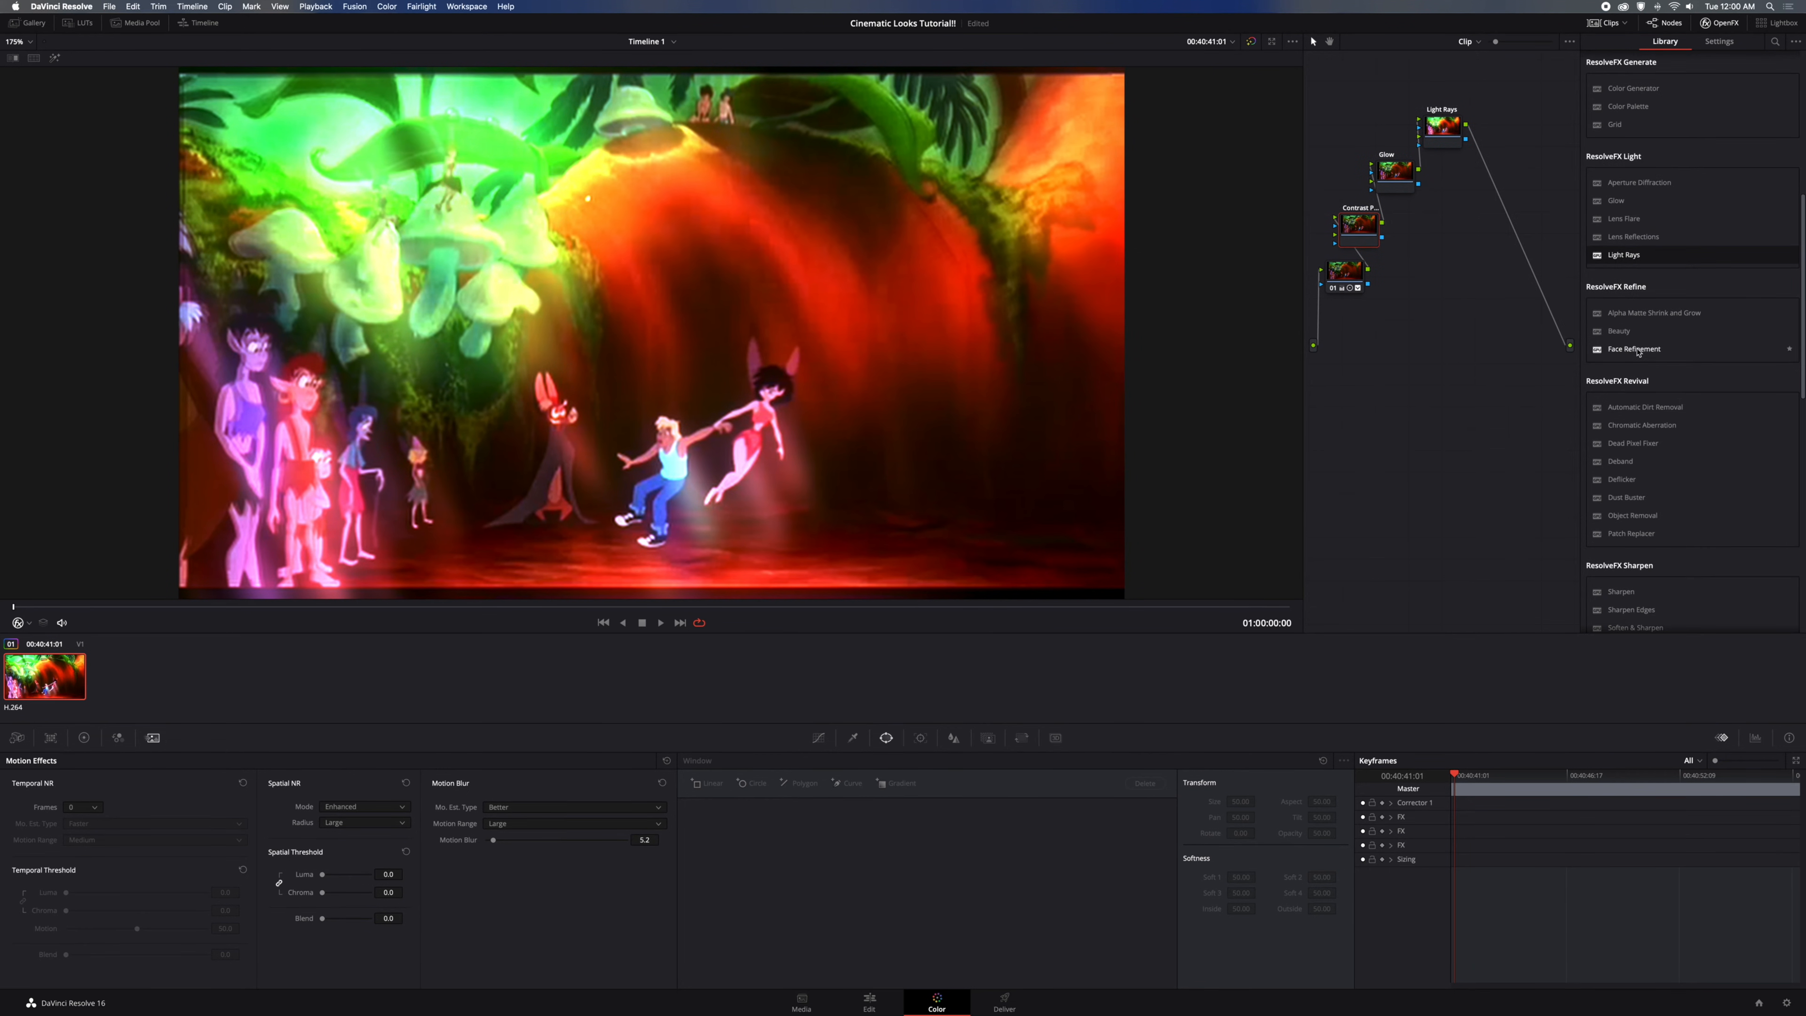
{"action": "left_click_drag", "start_coordinate": [1639, 351], "coordinate": [1500, 109]}
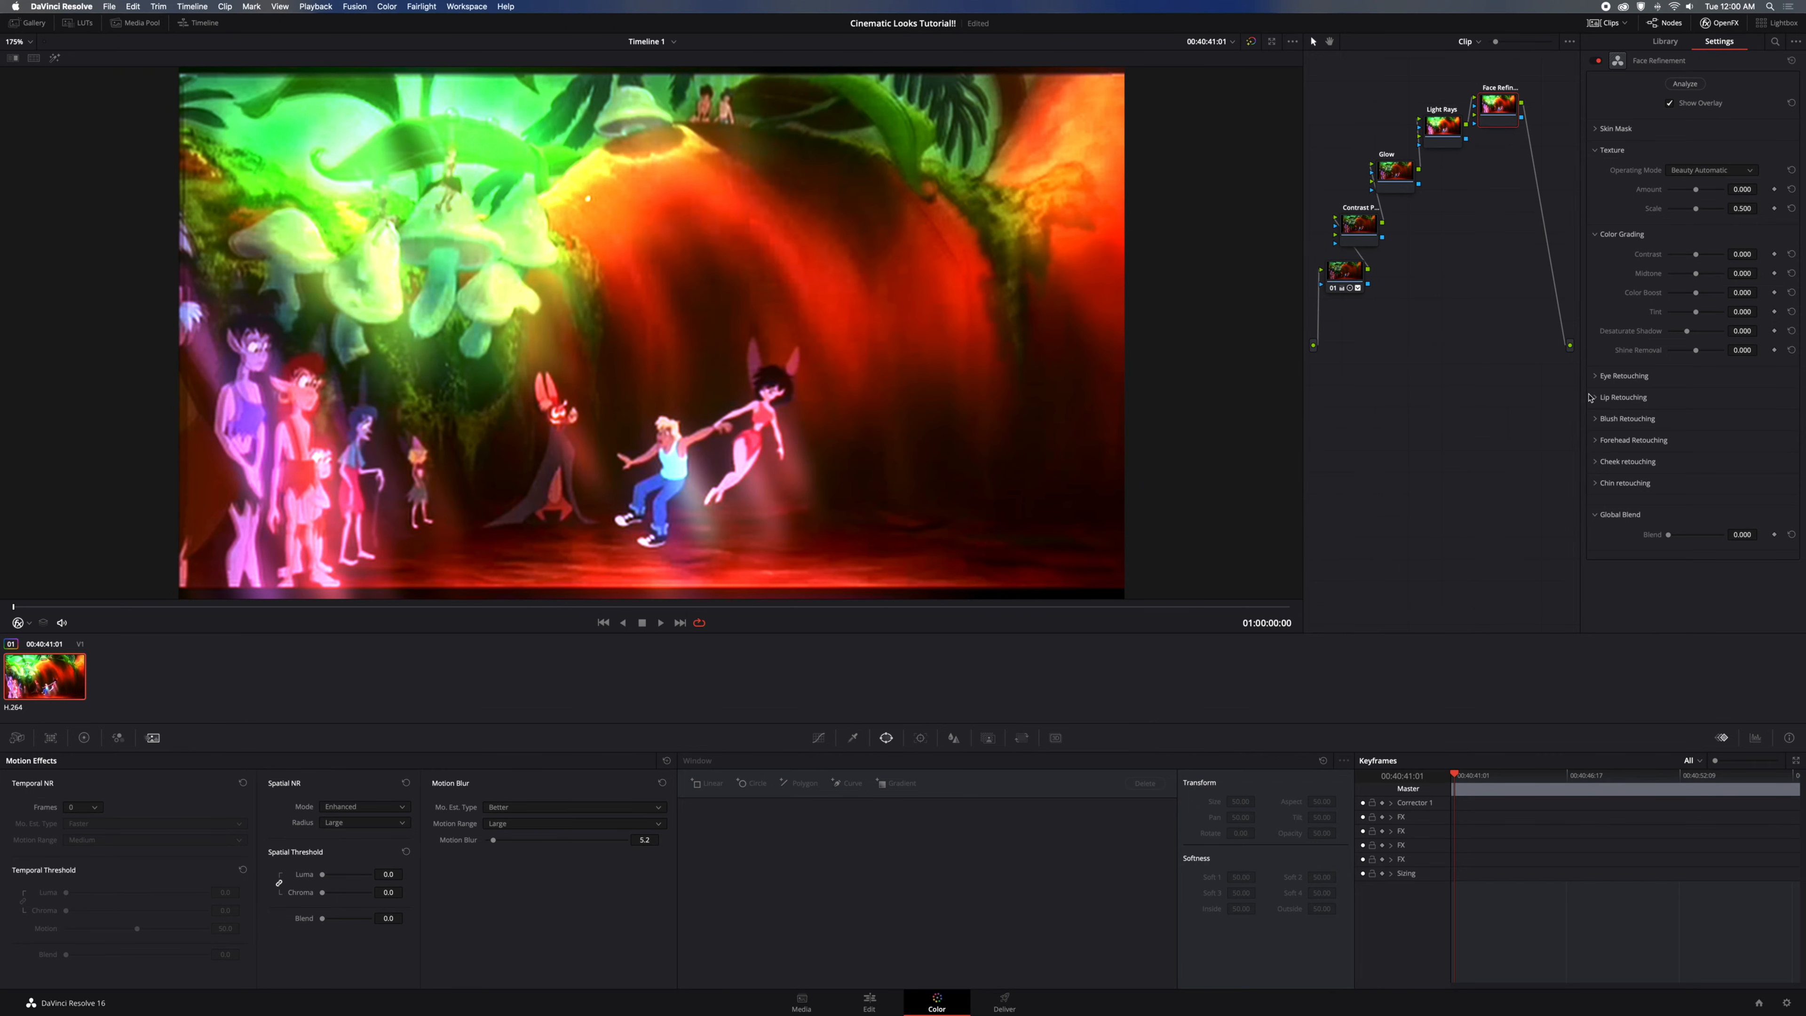
{"action": "left_click", "coordinate": [1595, 376]}
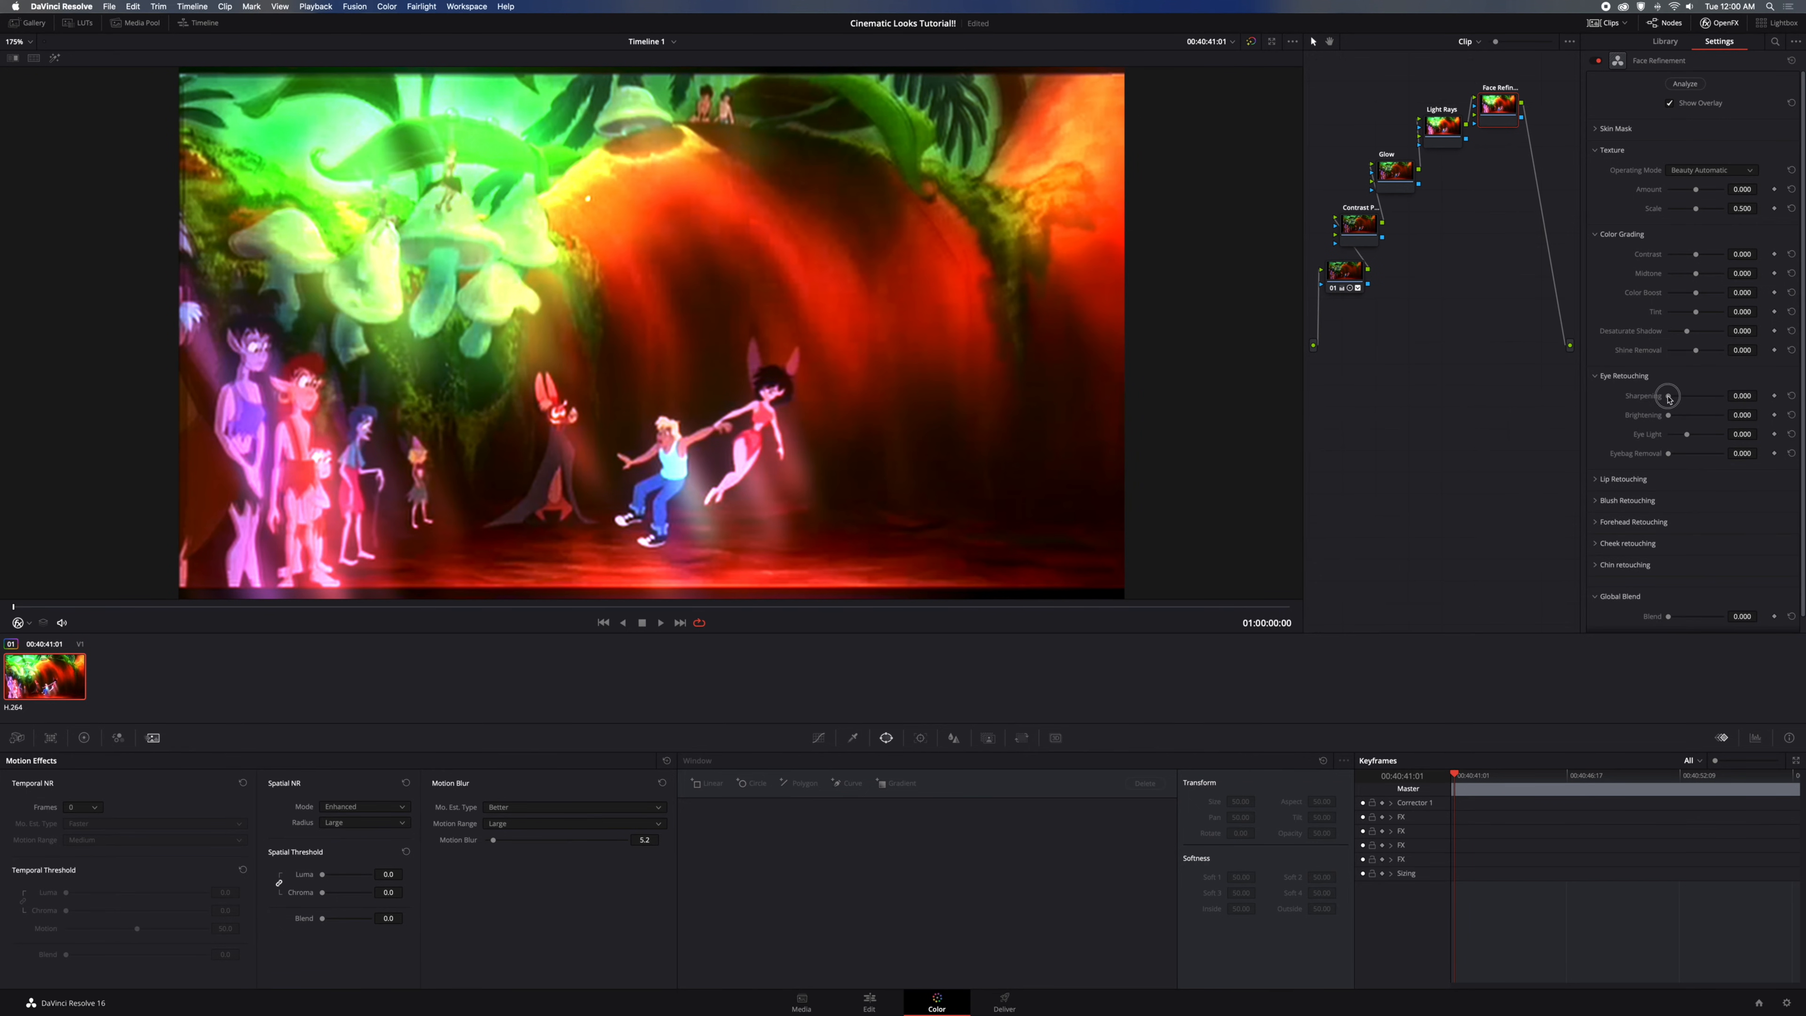
{"action": "mouse_move", "coordinate": [1668, 395]}
{"action": "left_mouse_down"}
{"action": "mouse_move", "coordinate": [1704, 401]}
{"action": "mouse_move", "coordinate": [1705, 423]}
{"action": "mouse_move", "coordinate": [1668, 420]}
{"action": "mouse_move", "coordinate": [1691, 402]}
{"action": "mouse_move", "coordinate": [1644, 402]}
{"action": "left_mouse_up"}
Try a polygon window on the first node around the flying fairy's head and turn it off
{"action": "left_click", "coordinate": [1351, 289]}
{"action": "left_click", "coordinate": [702, 906]}
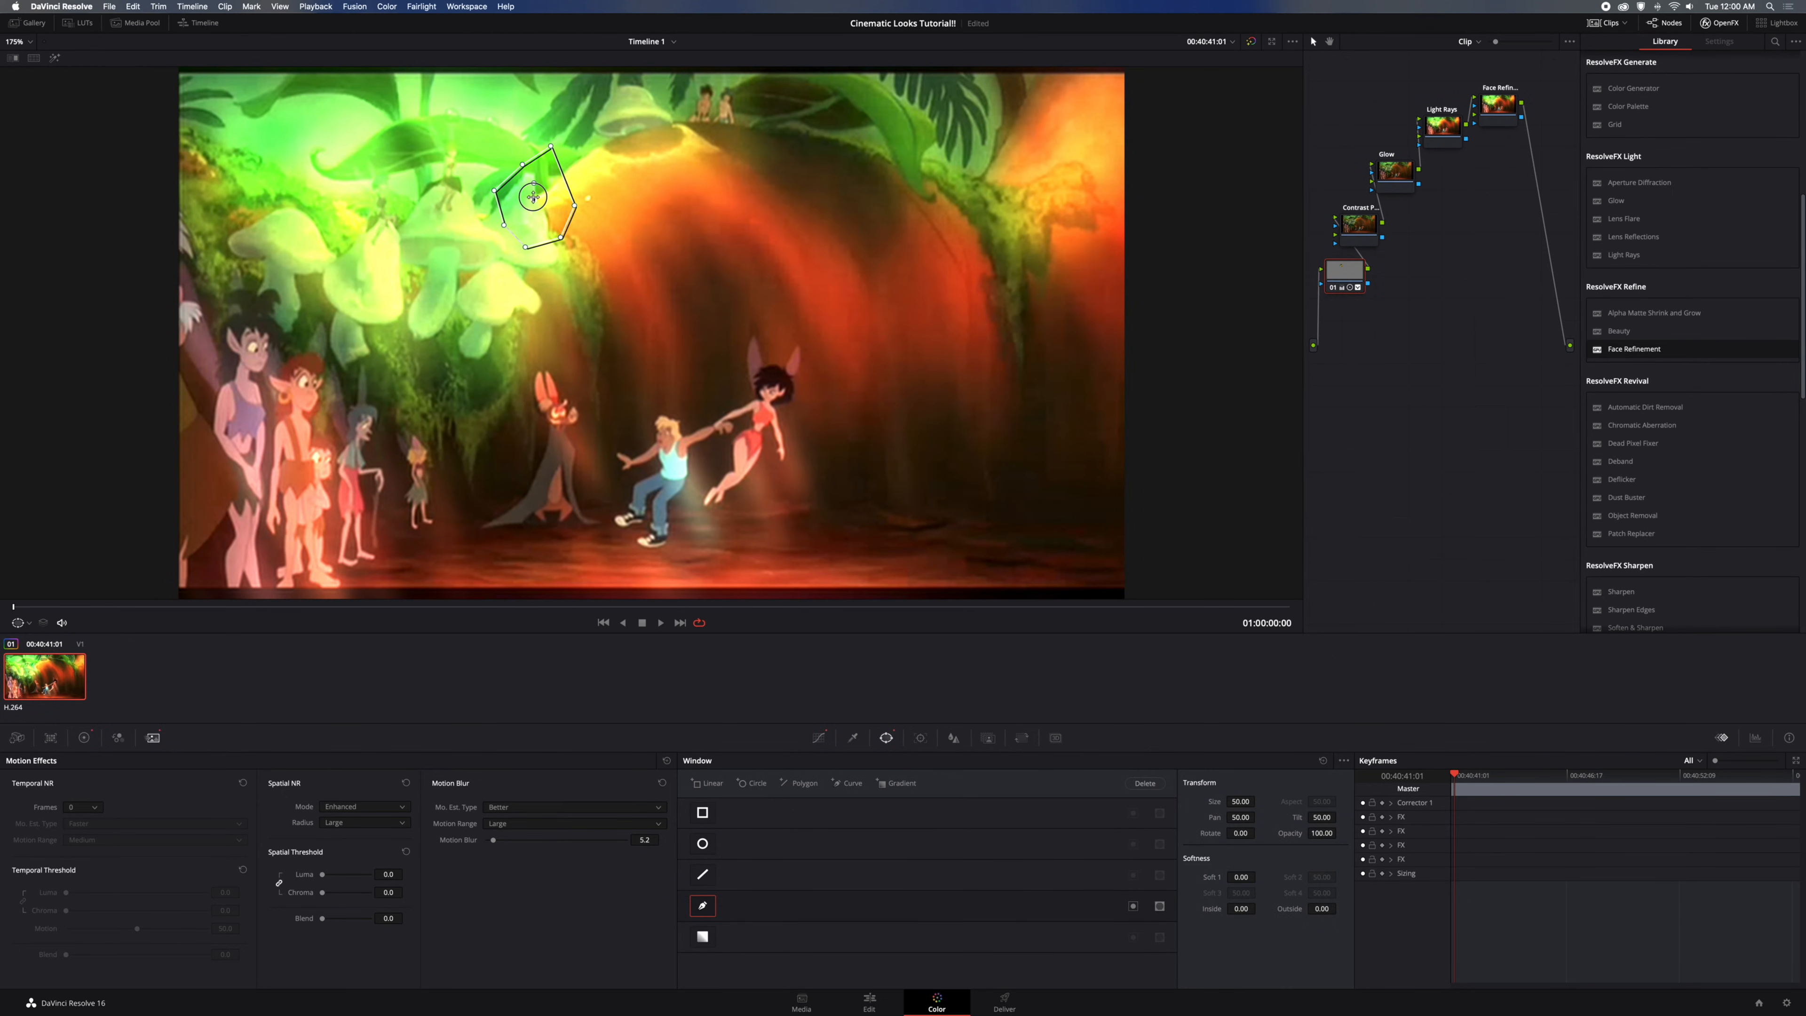
{"action": "left_click_drag", "start_coordinate": [513, 183], "coordinate": [748, 369]}
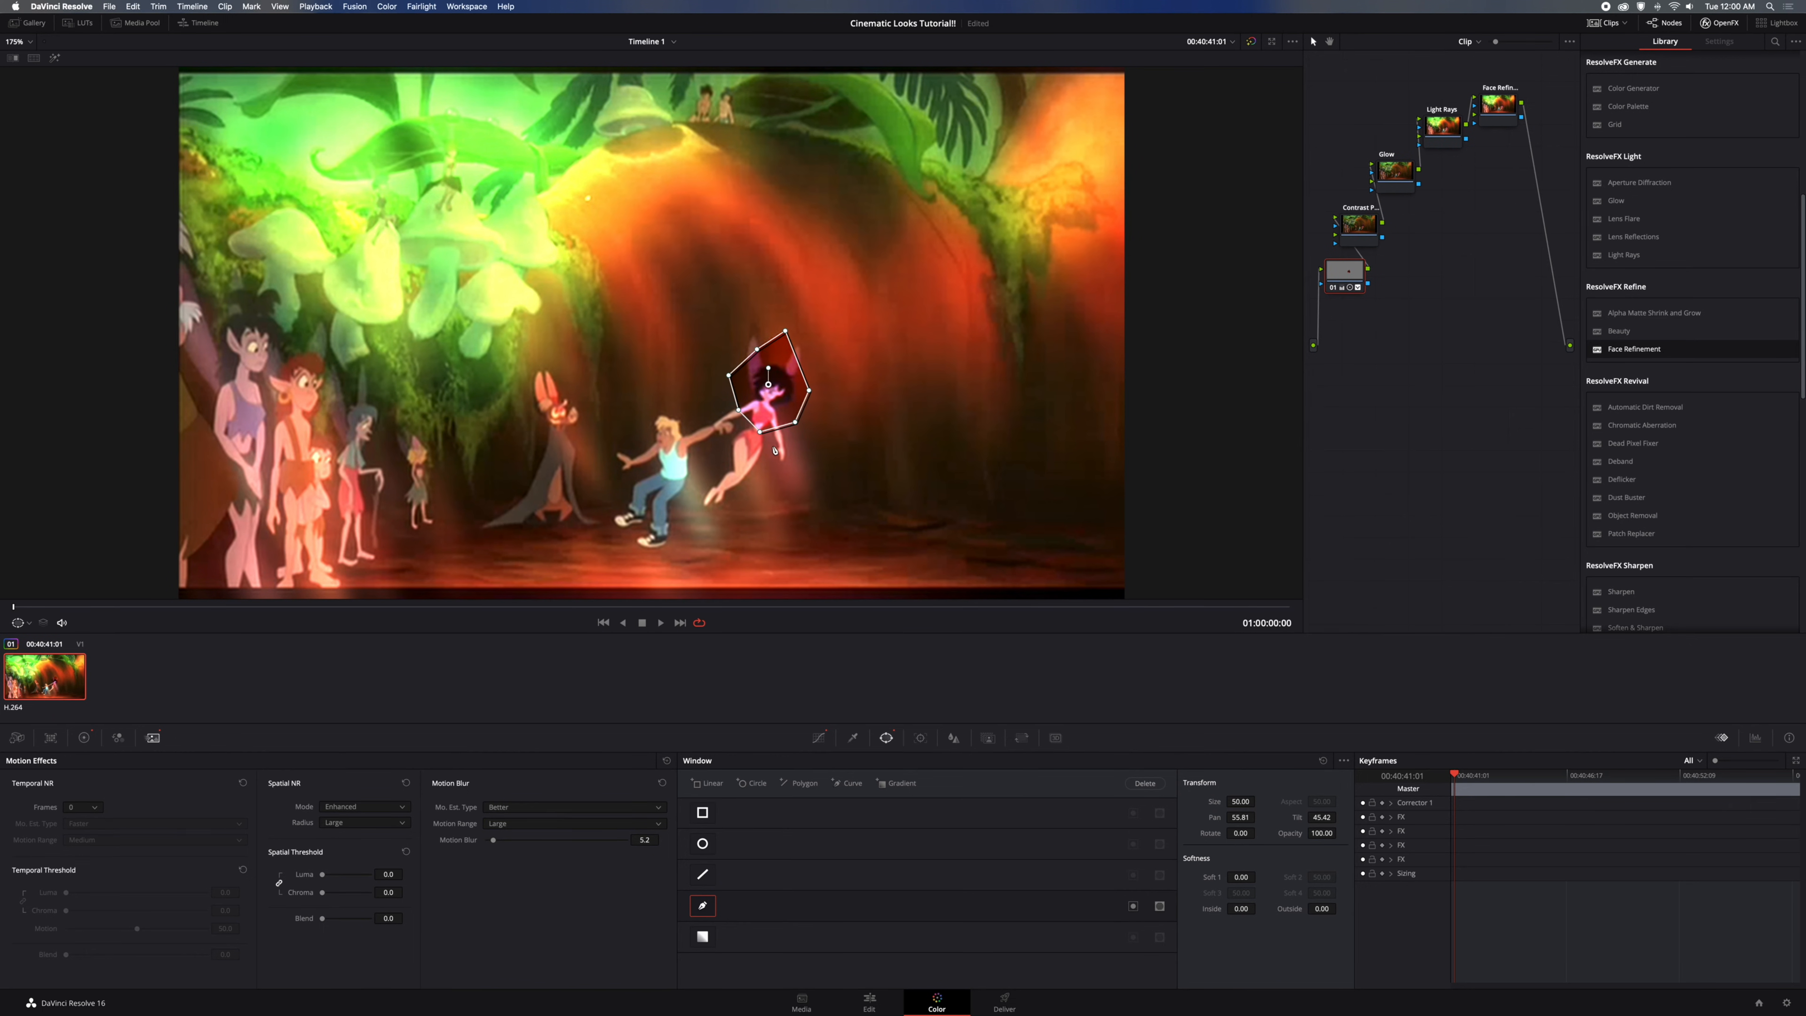
{"action": "left_click", "coordinate": [704, 908]}
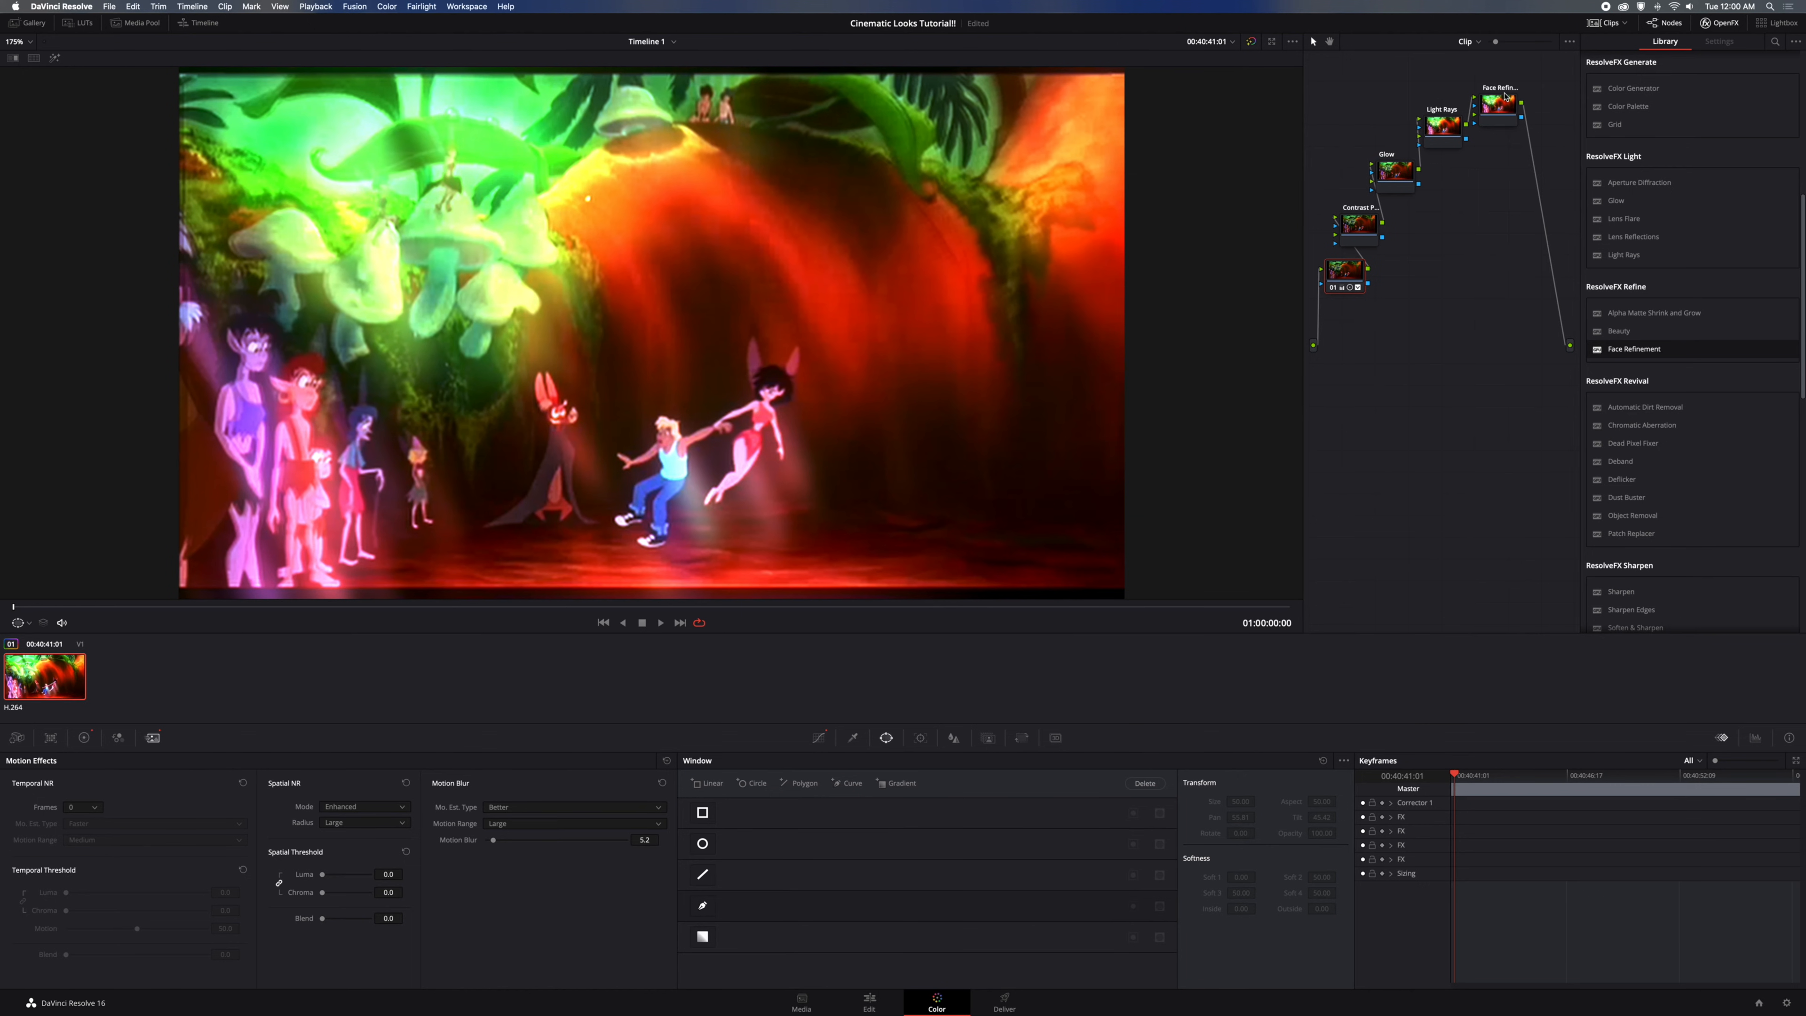
Add a Sharpen node after Face Refinement with amount 3.040, fine detail size 0.047, fine details 3.204, medium details 1.694, chroma 2.878 and blend 0.031
{"action": "left_click_drag", "start_coordinate": [1502, 100], "coordinate": [1500, 89]}
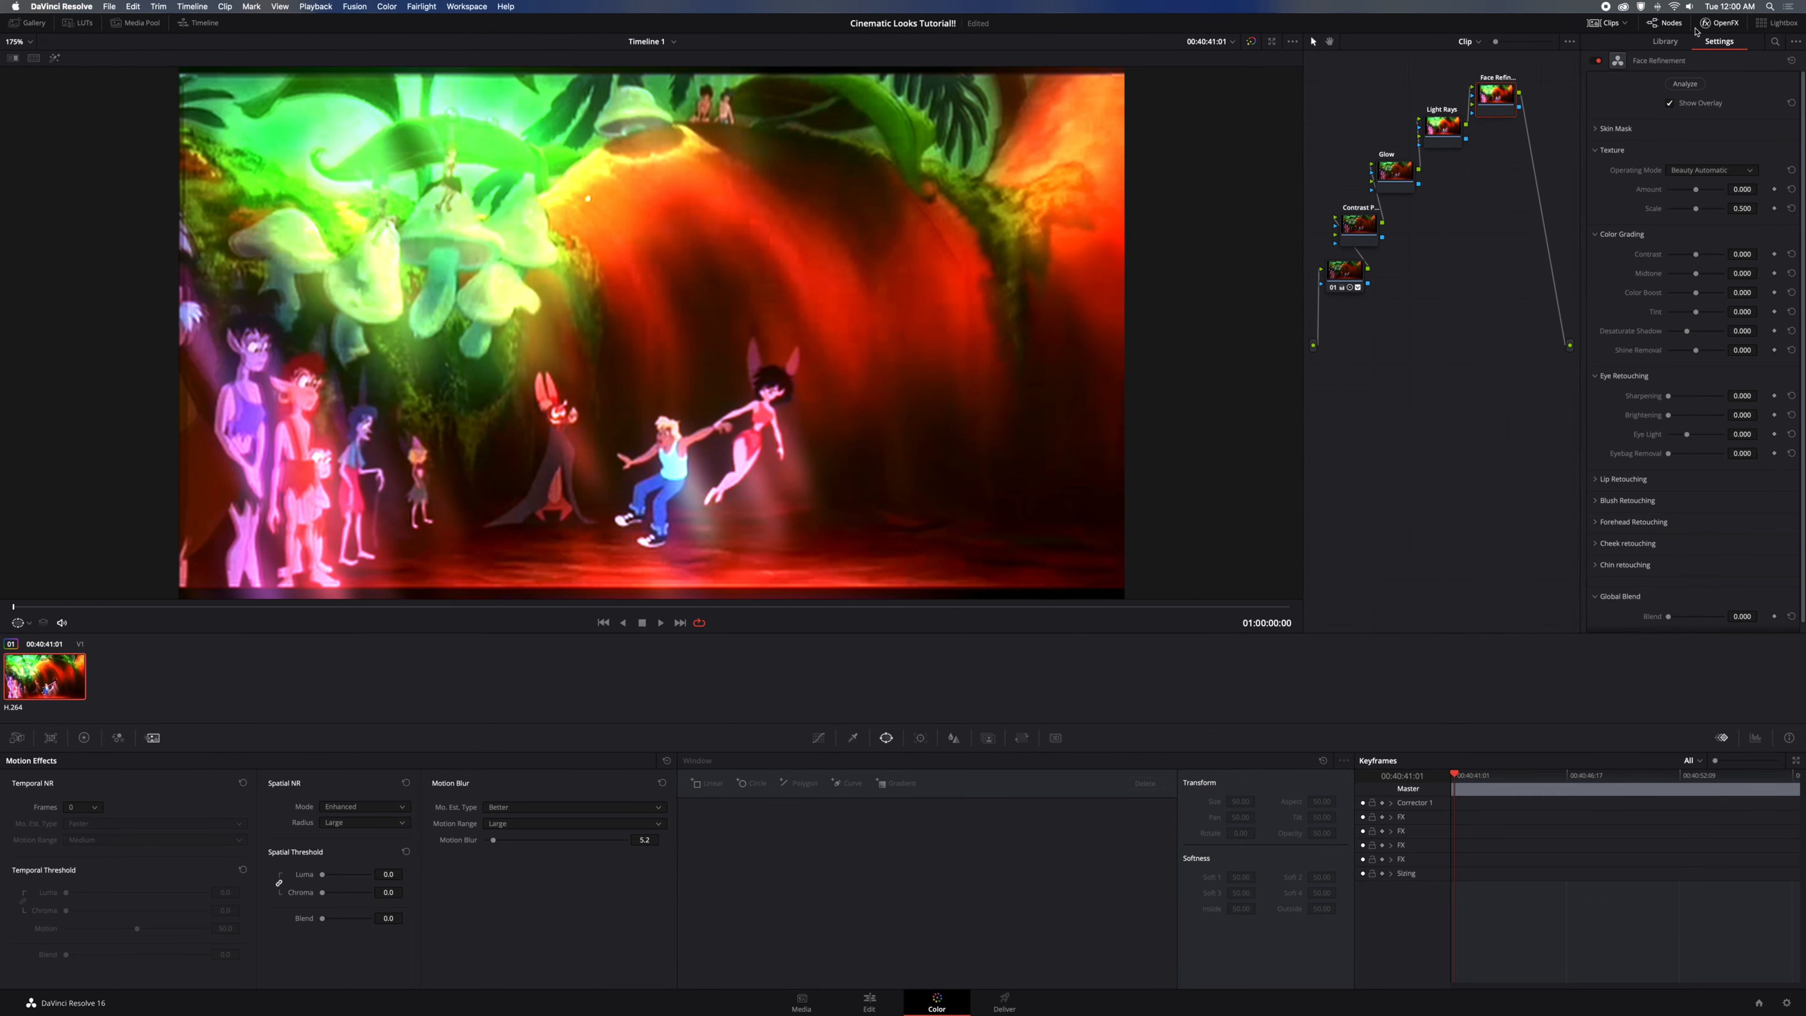
{"action": "left_click", "coordinate": [1666, 40]}
{"action": "scroll", "coordinate": [1695, 418], "scroll_direction": "down", "scroll_amount": 5}
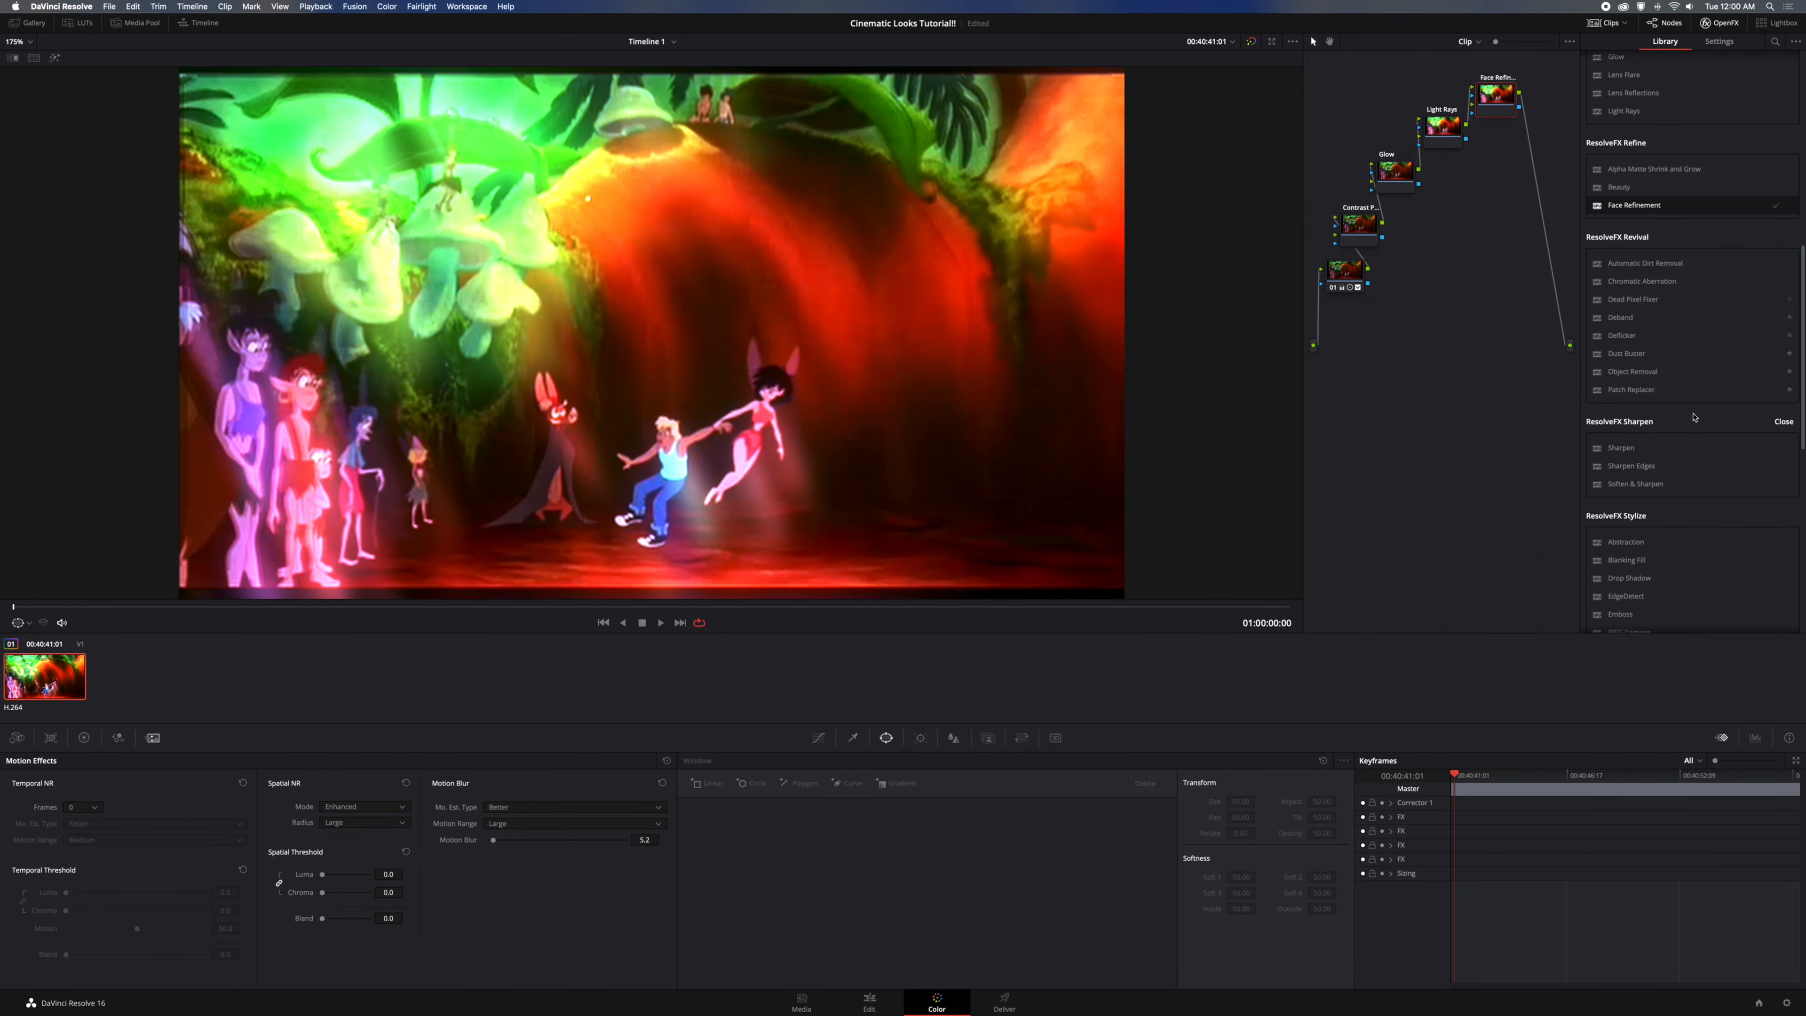
{"action": "scroll", "coordinate": [1695, 418], "scroll_direction": "down", "scroll_amount": 1}
{"action": "left_click_drag", "start_coordinate": [1625, 396], "coordinate": [1556, 81]}
{"action": "left_click_drag", "start_coordinate": [1682, 85], "coordinate": [1679, 171]}
{"action": "left_click_drag", "start_coordinate": [1669, 234], "coordinate": [1670, 280]}
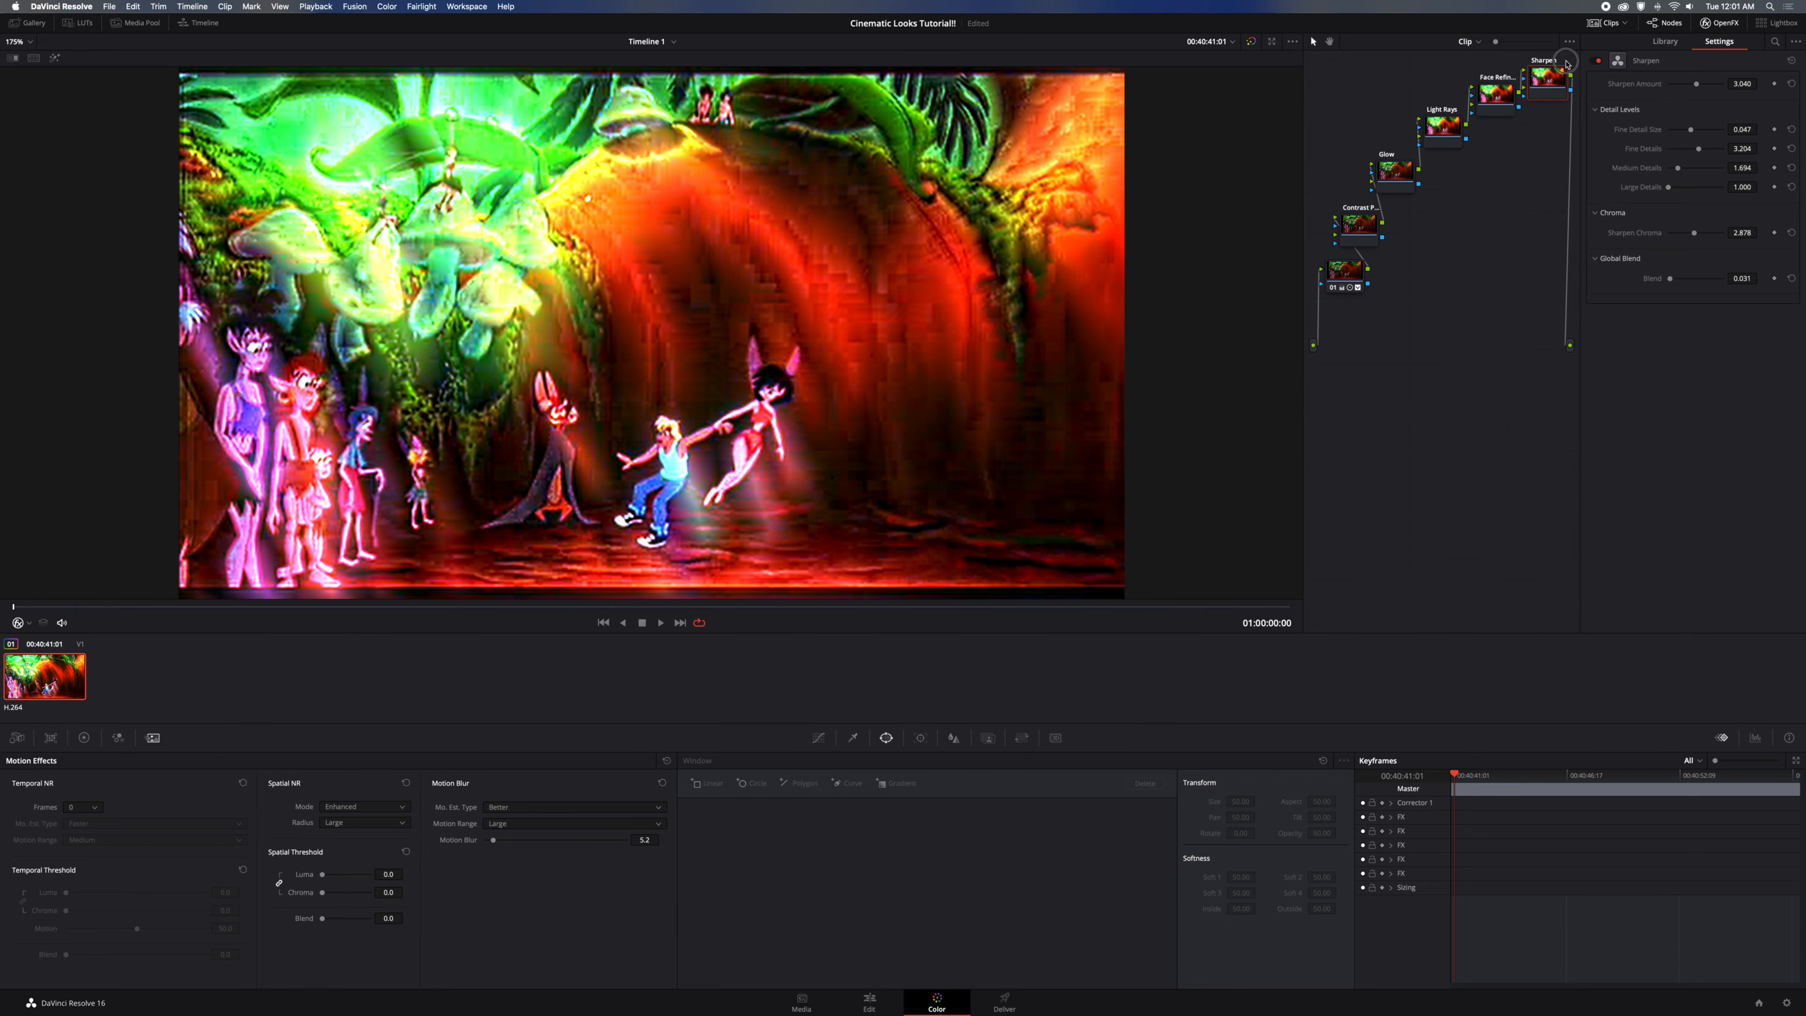
Stack the Contrast Pop, Glow, Light Rays and Face Refinement nodes above the first node, with Sharpen beside Face Refinement
{"action": "left_click", "coordinate": [1353, 231]}
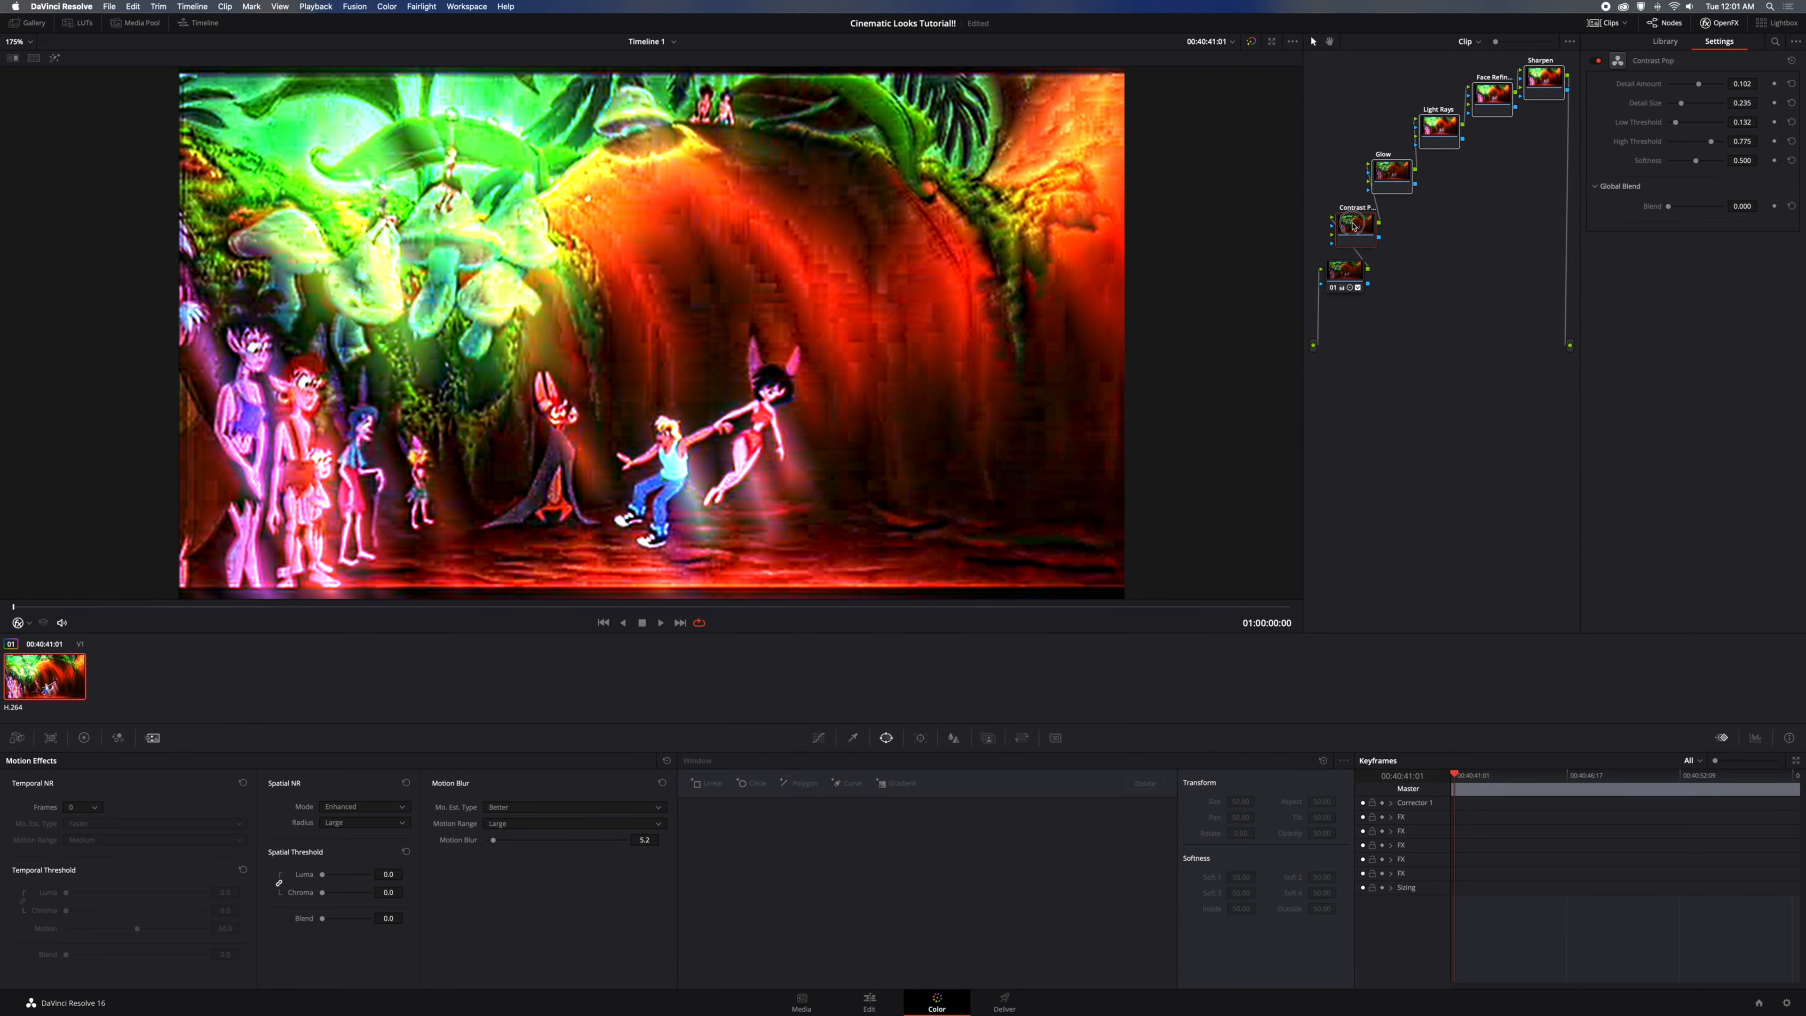
{"action": "left_click_drag", "start_coordinate": [1369, 175], "coordinate": [1344, 134]}
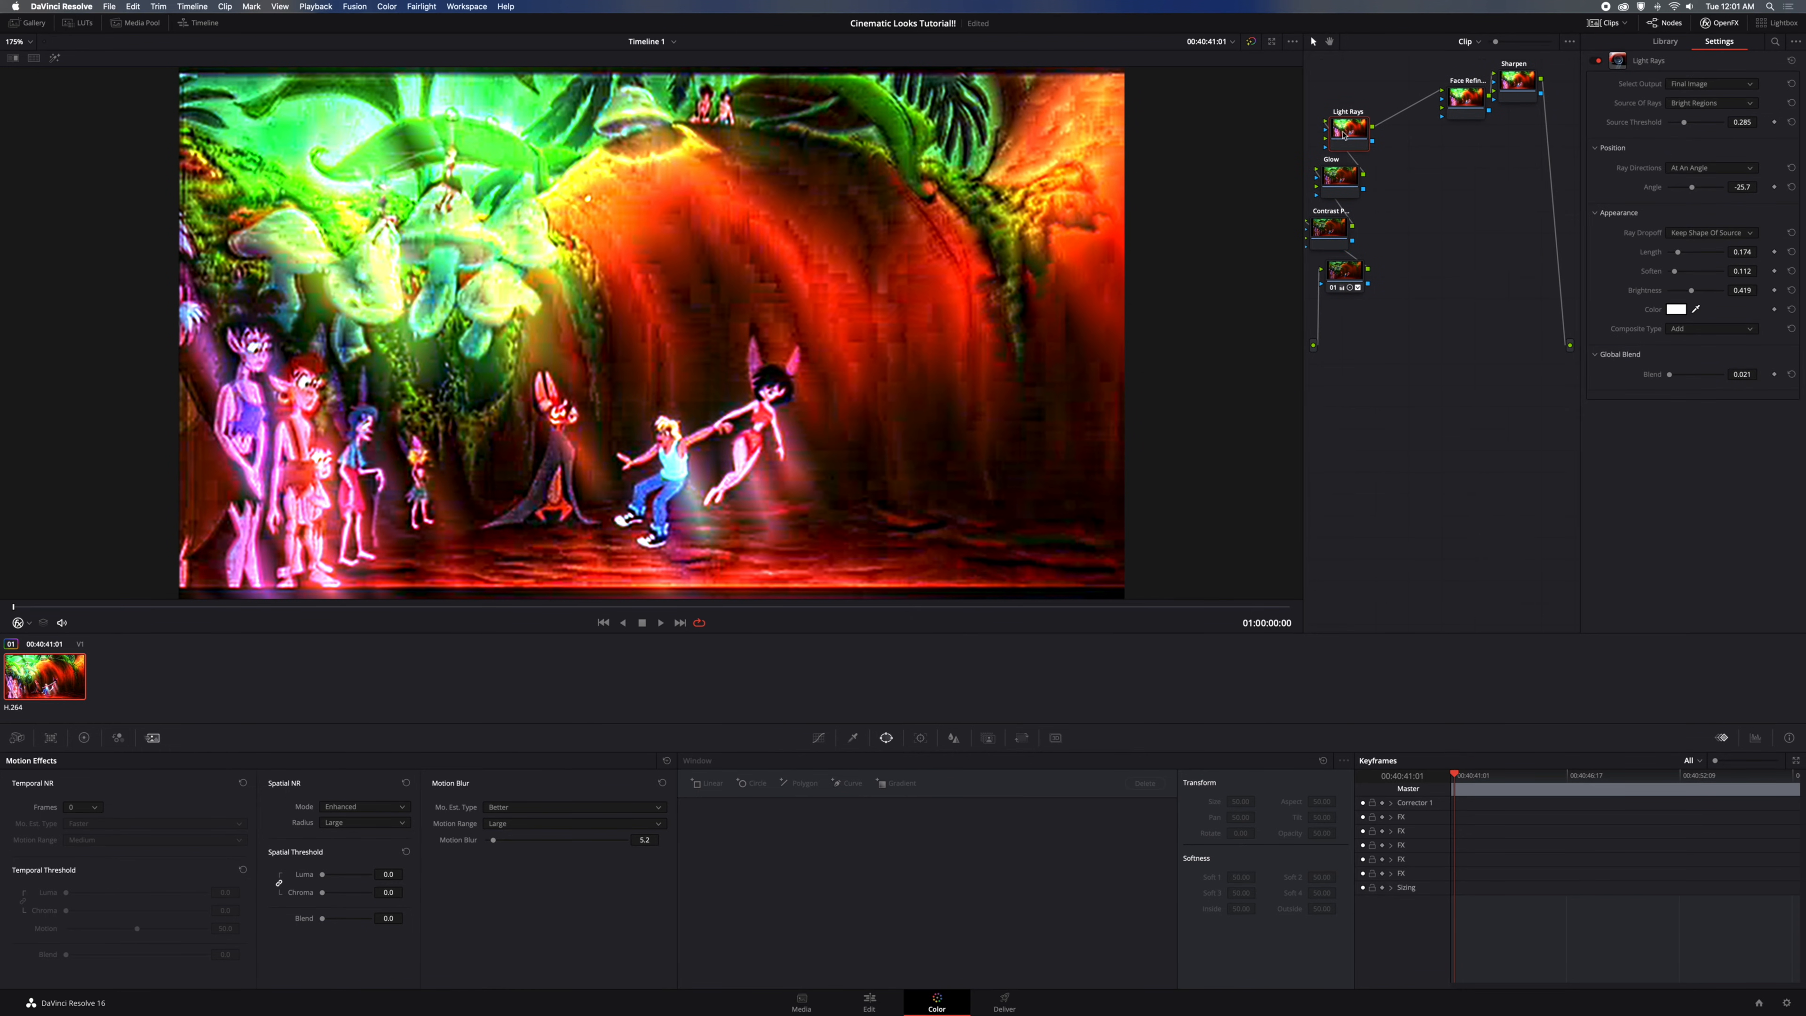
{"action": "left_click_drag", "start_coordinate": [1467, 96], "coordinate": [1344, 90]}
{"action": "left_click_drag", "start_coordinate": [1519, 82], "coordinate": [1402, 85]}
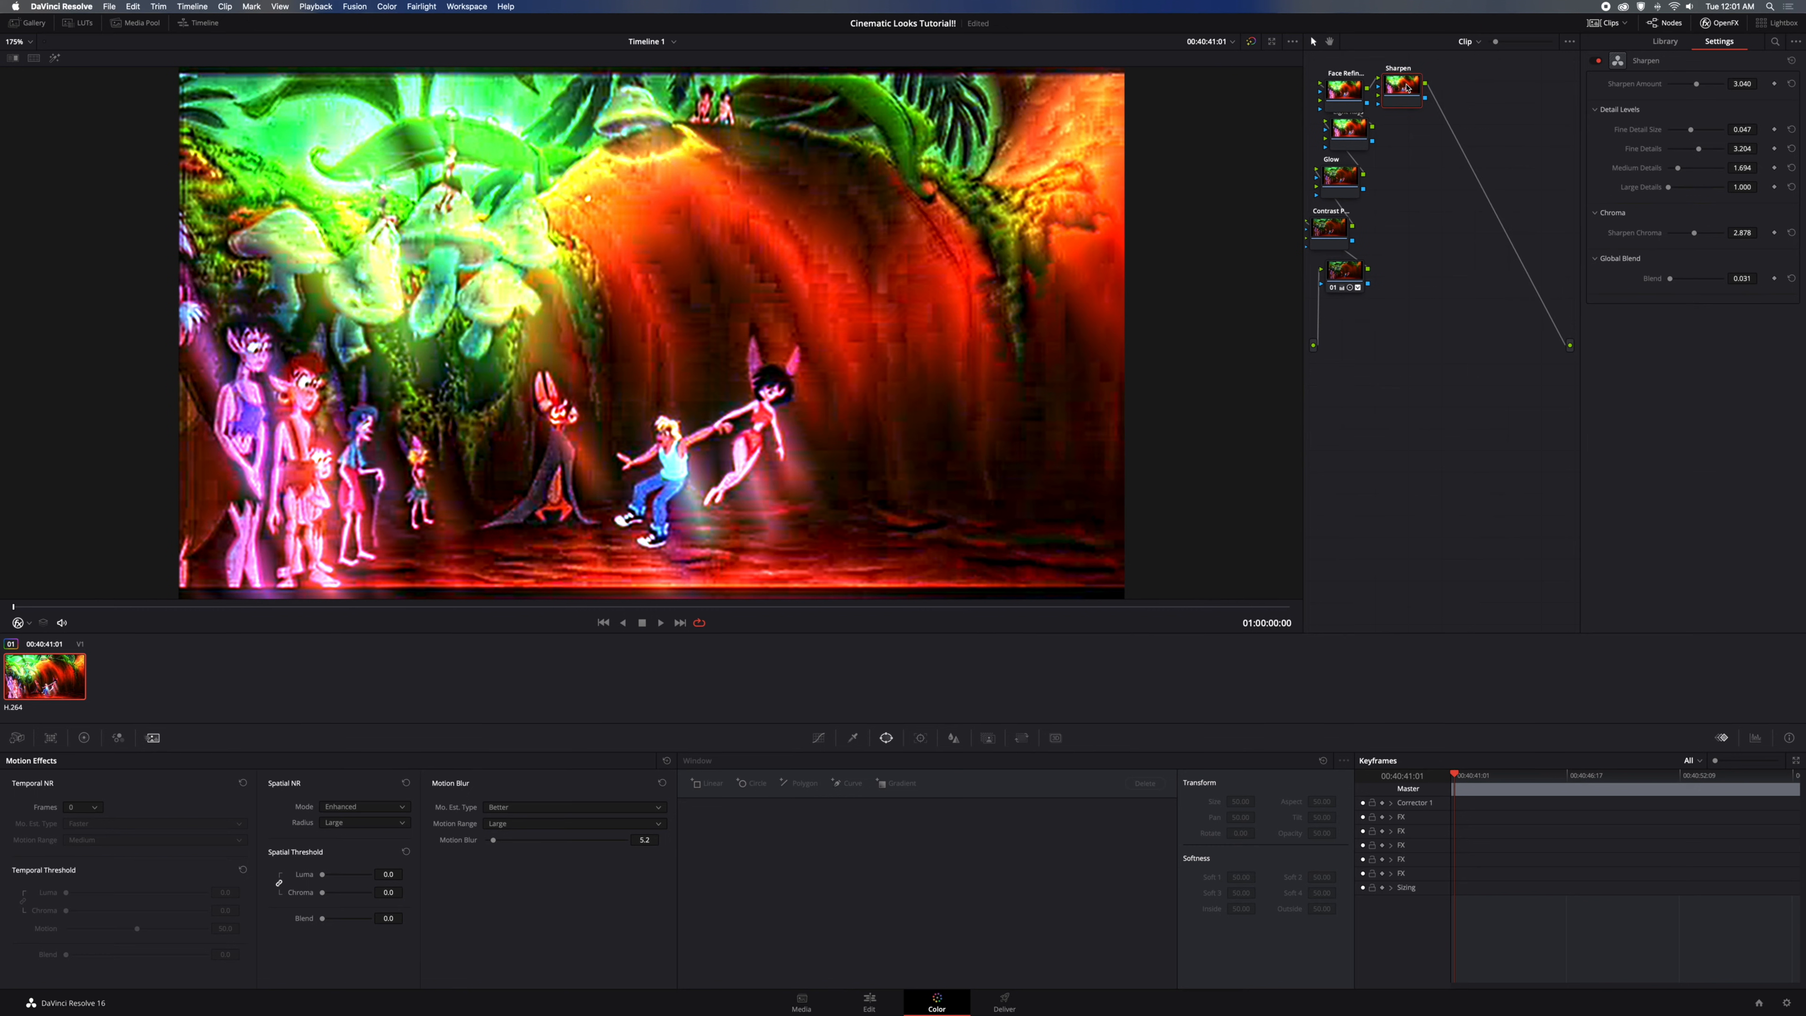
Add a Film Grain effect as a new node after the Sharpen node
{"action": "left_click", "coordinate": [1665, 41]}
{"action": "scroll", "coordinate": [1685, 340], "scroll_direction": "down", "scroll_amount": 3}
{"action": "scroll", "coordinate": [1684, 340], "scroll_direction": "down", "scroll_amount": 3}
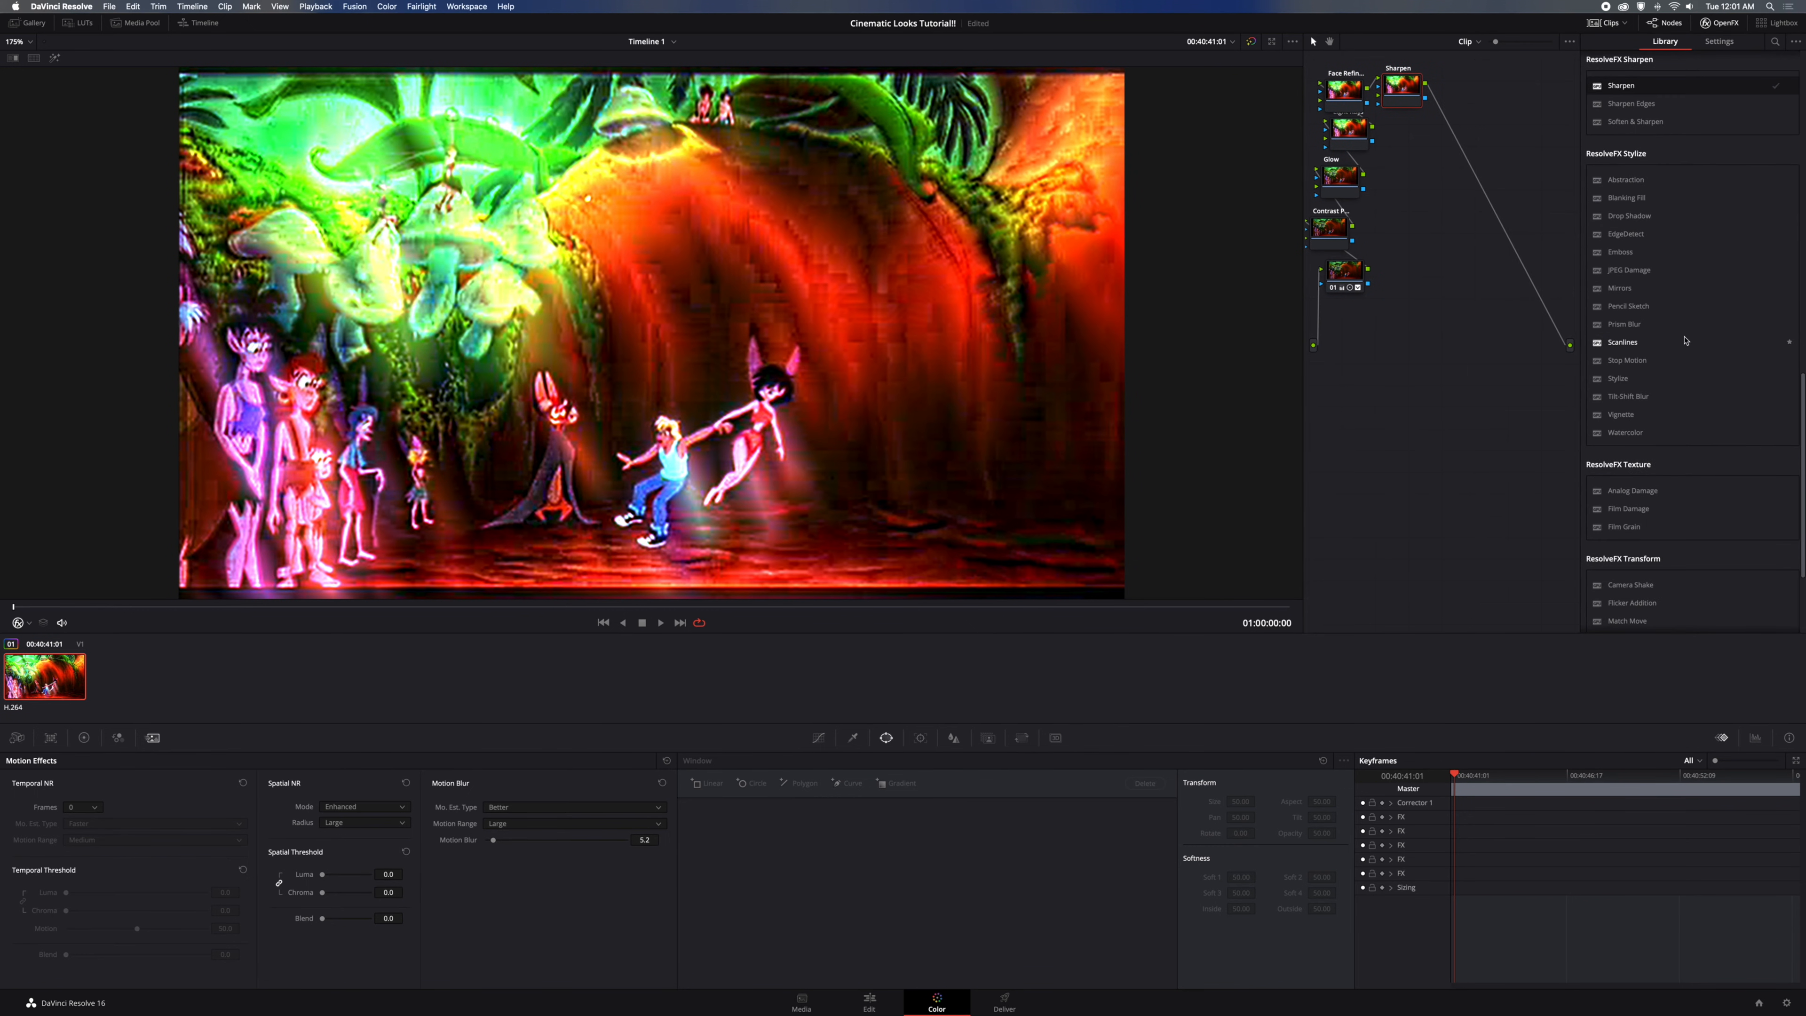
{"action": "scroll", "coordinate": [1684, 340], "scroll_direction": "down", "scroll_amount": 2}
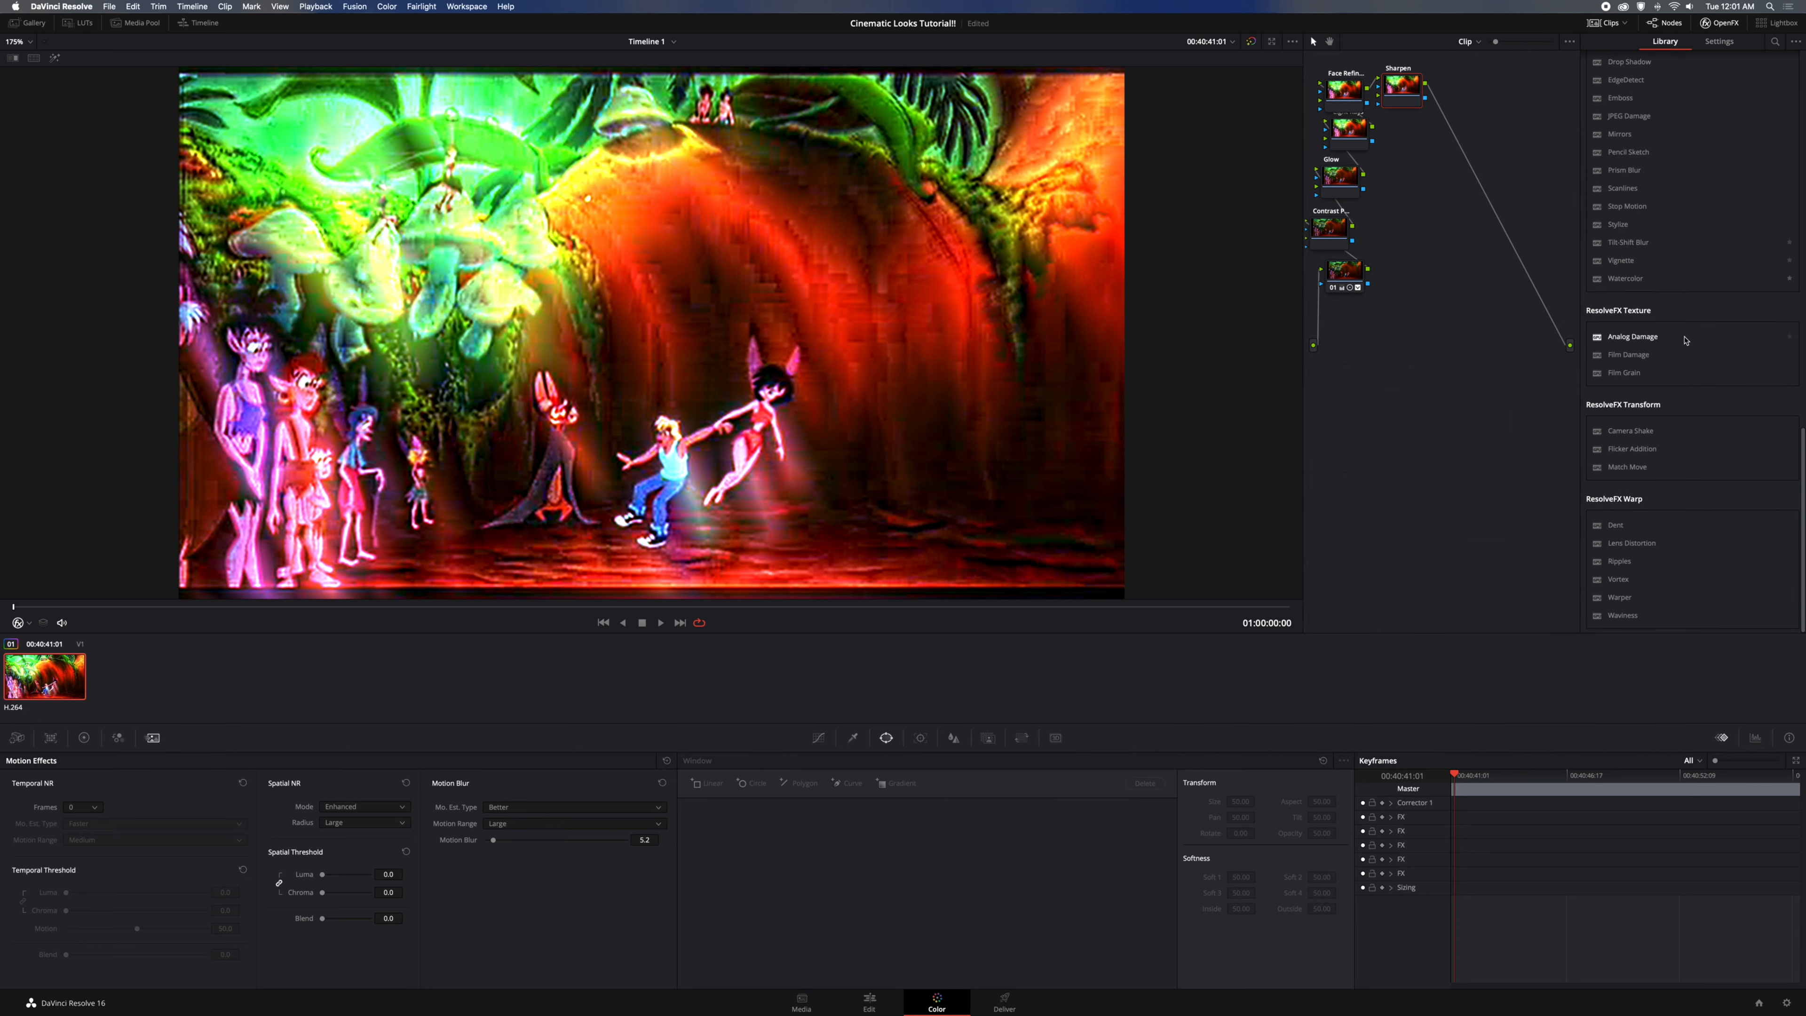
{"action": "left_click_drag", "start_coordinate": [1636, 375], "coordinate": [1475, 119]}
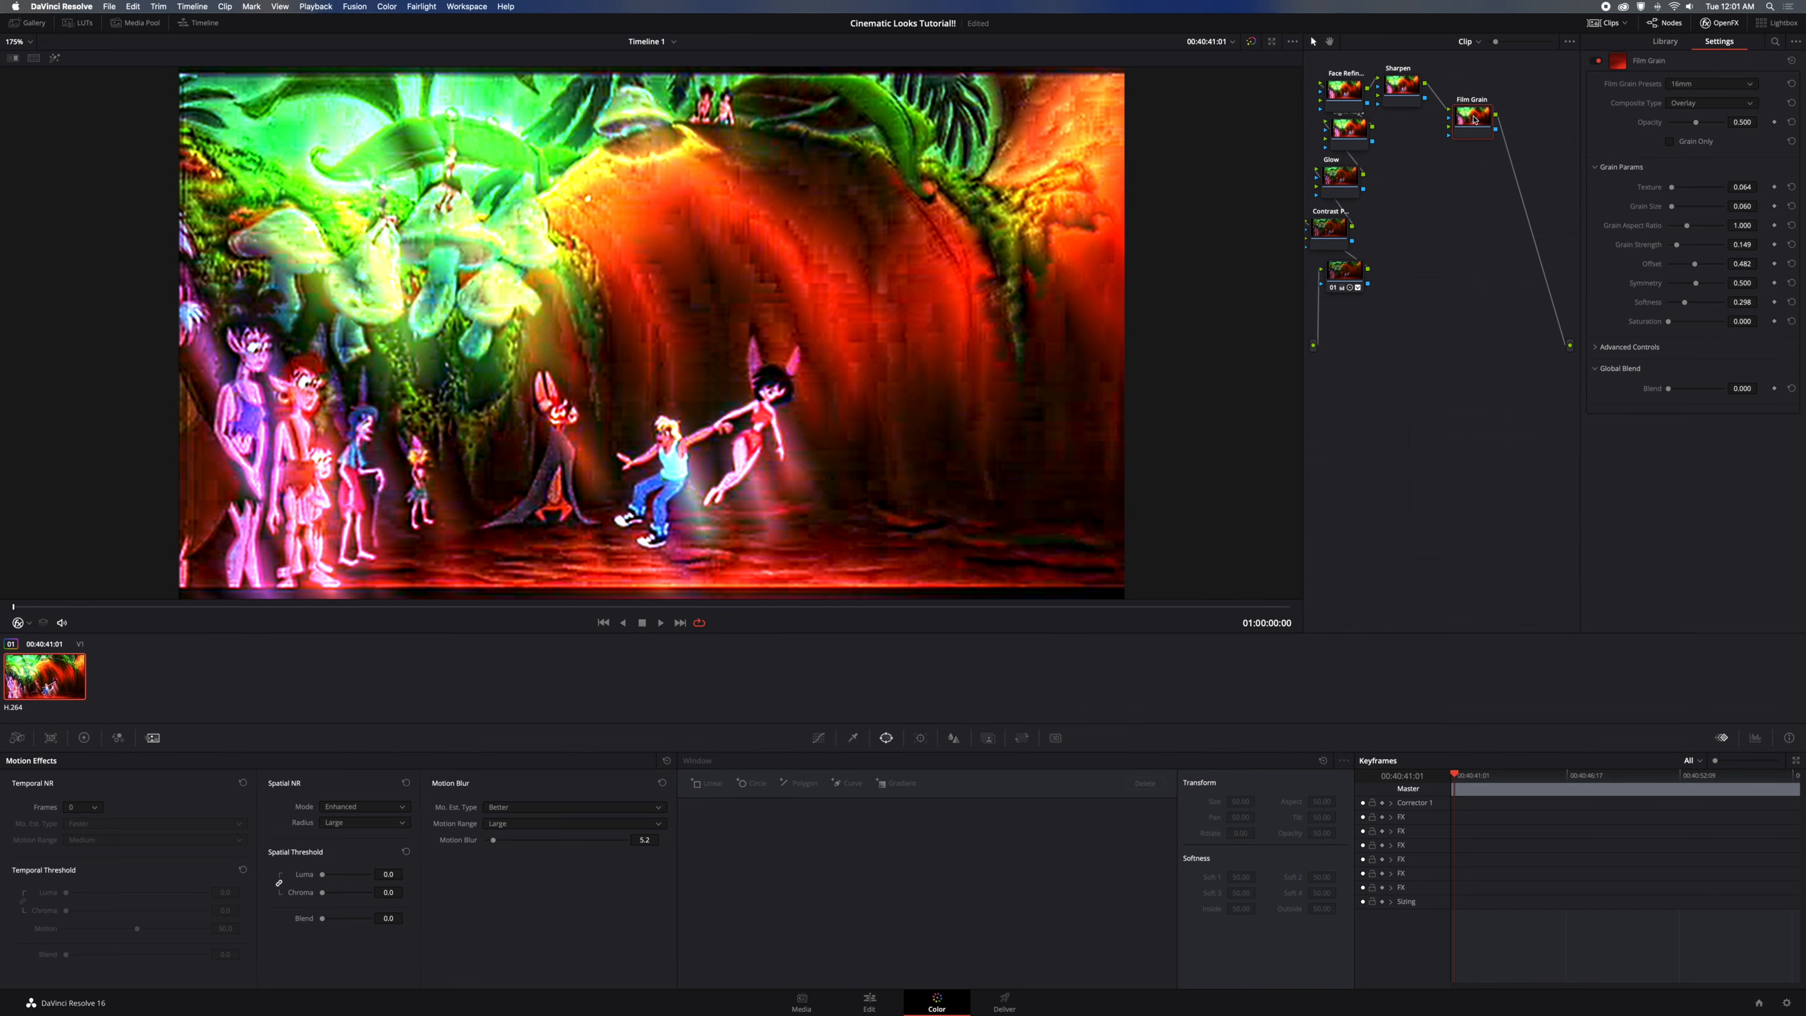
Choose the 8mm film grain preset, set its opacity to 1.000 and show the grain only
{"action": "left_click", "coordinate": [1704, 84]}
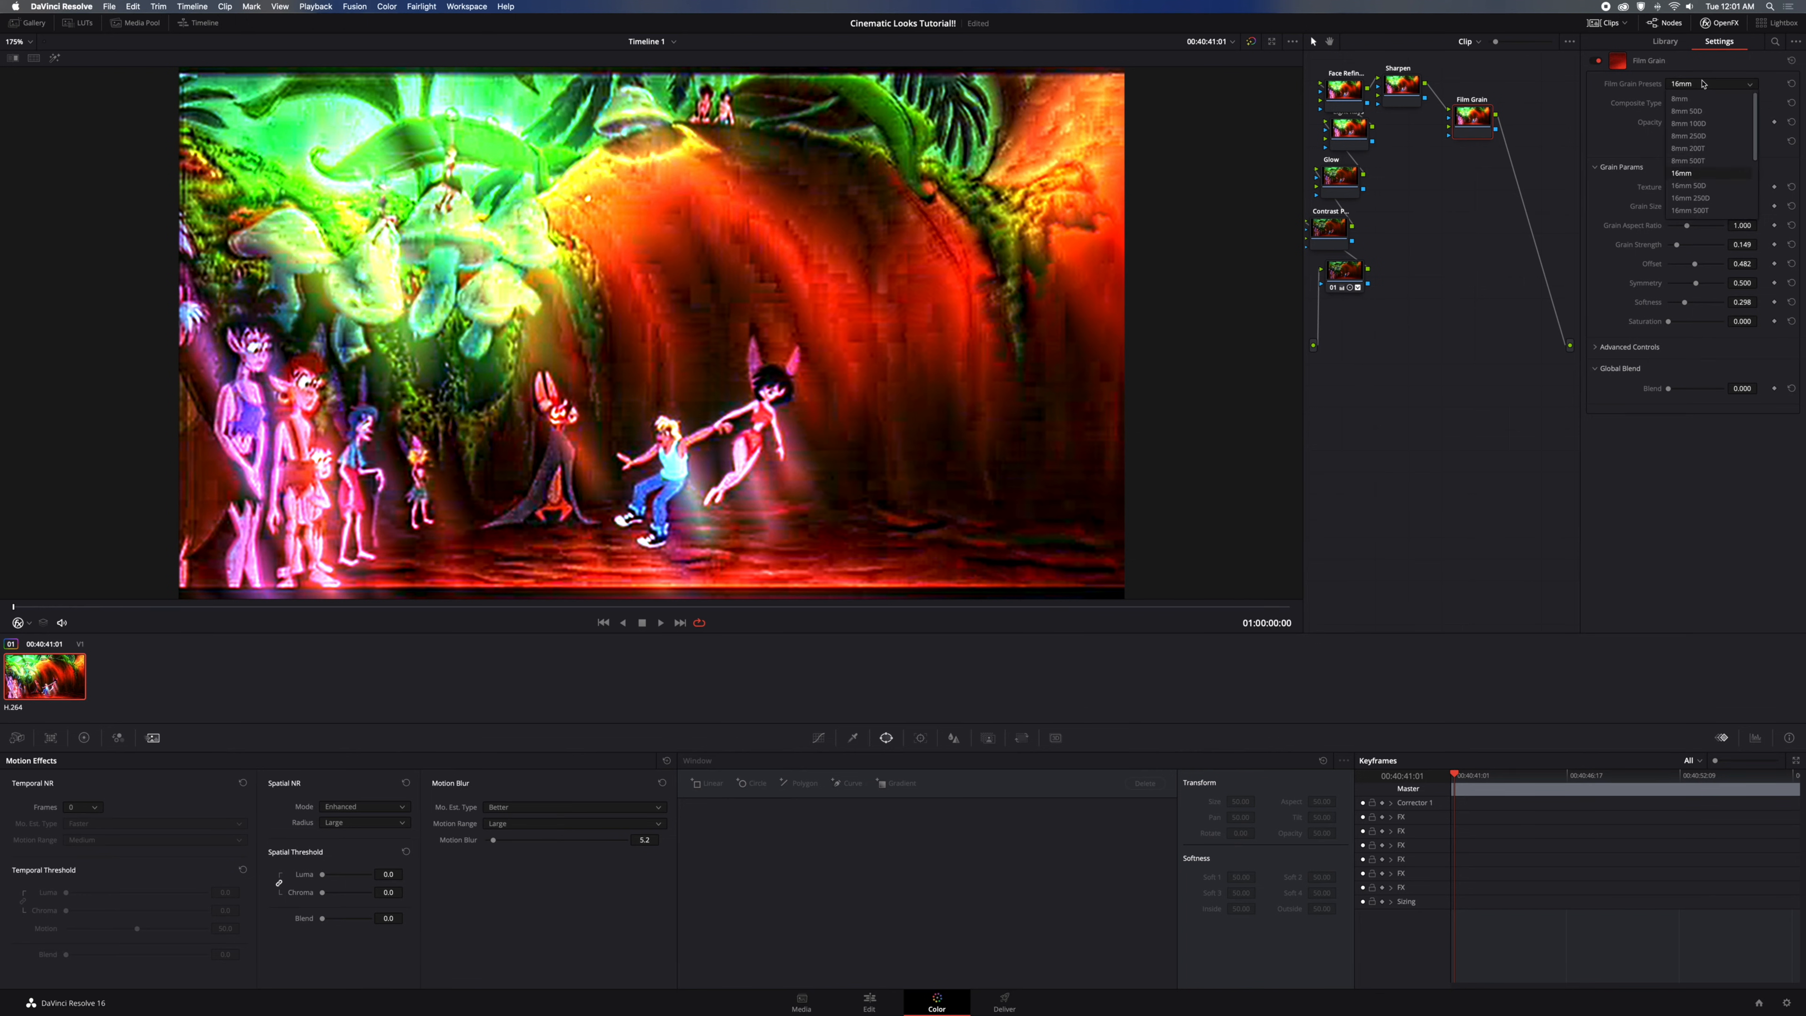
{"action": "left_click", "coordinate": [1698, 99]}
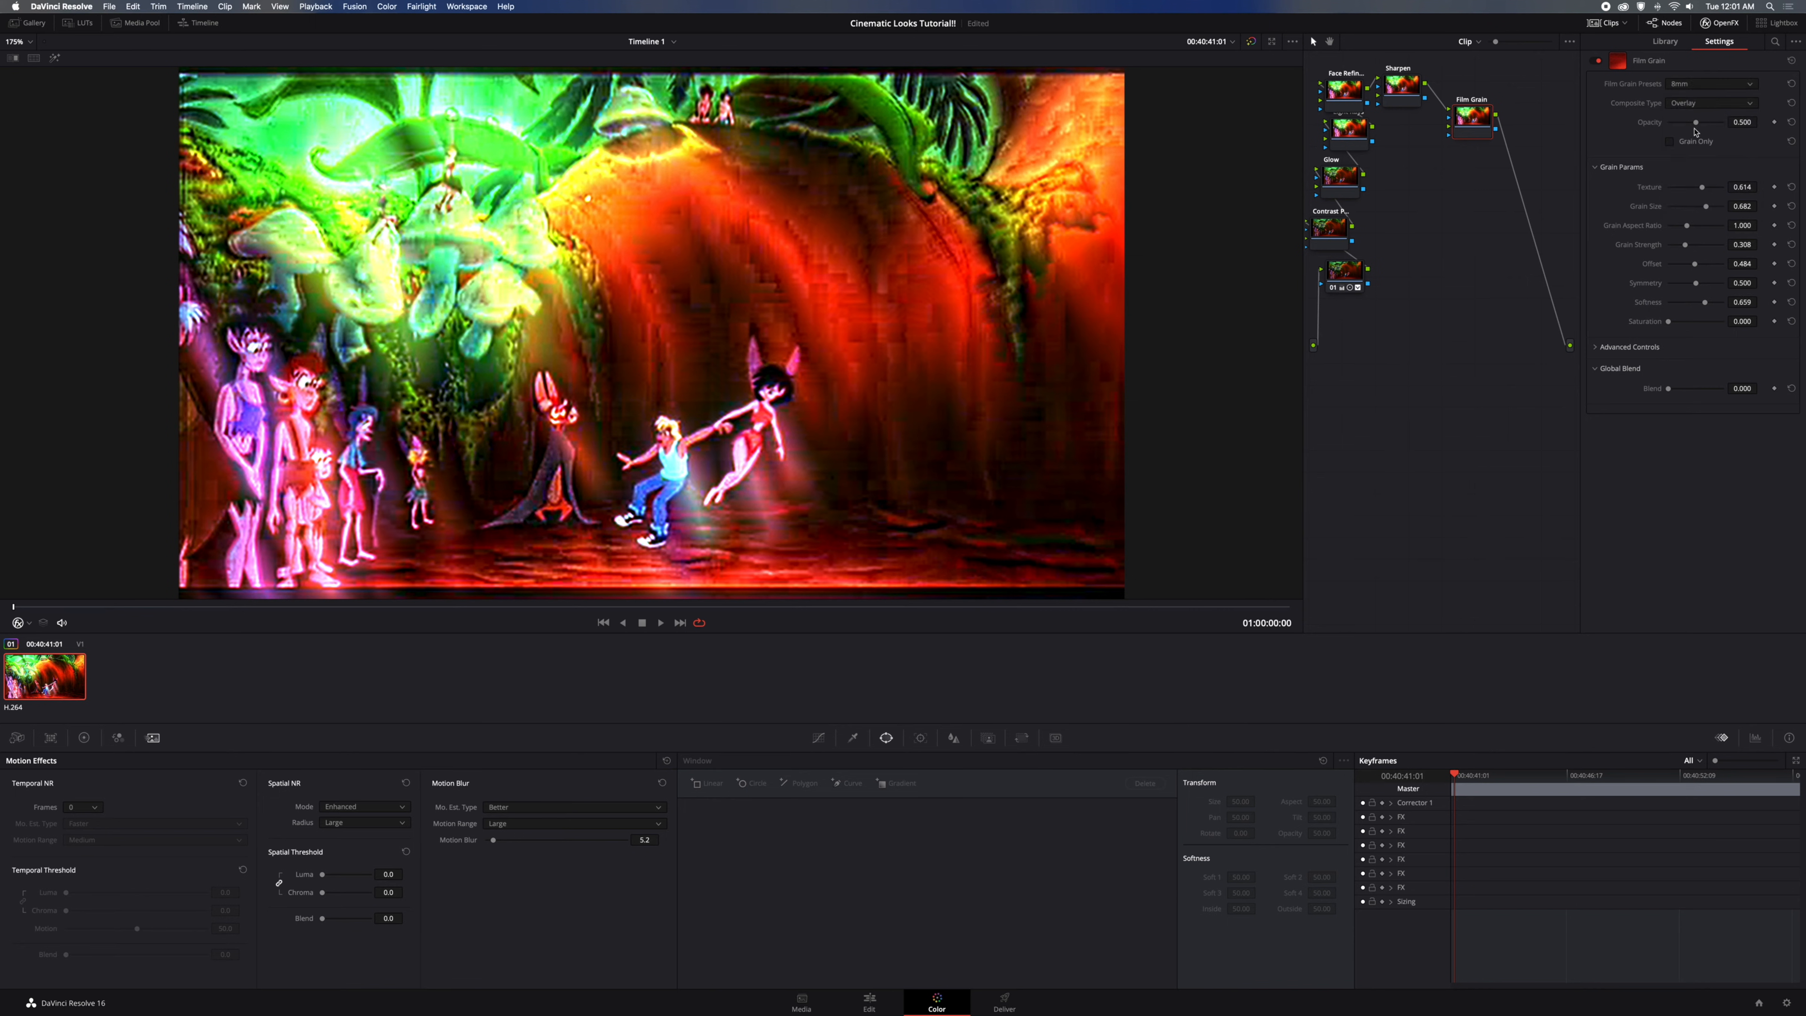
{"action": "left_click_drag", "start_coordinate": [1696, 125], "coordinate": [1783, 128]}
{"action": "left_click", "coordinate": [1691, 143]}
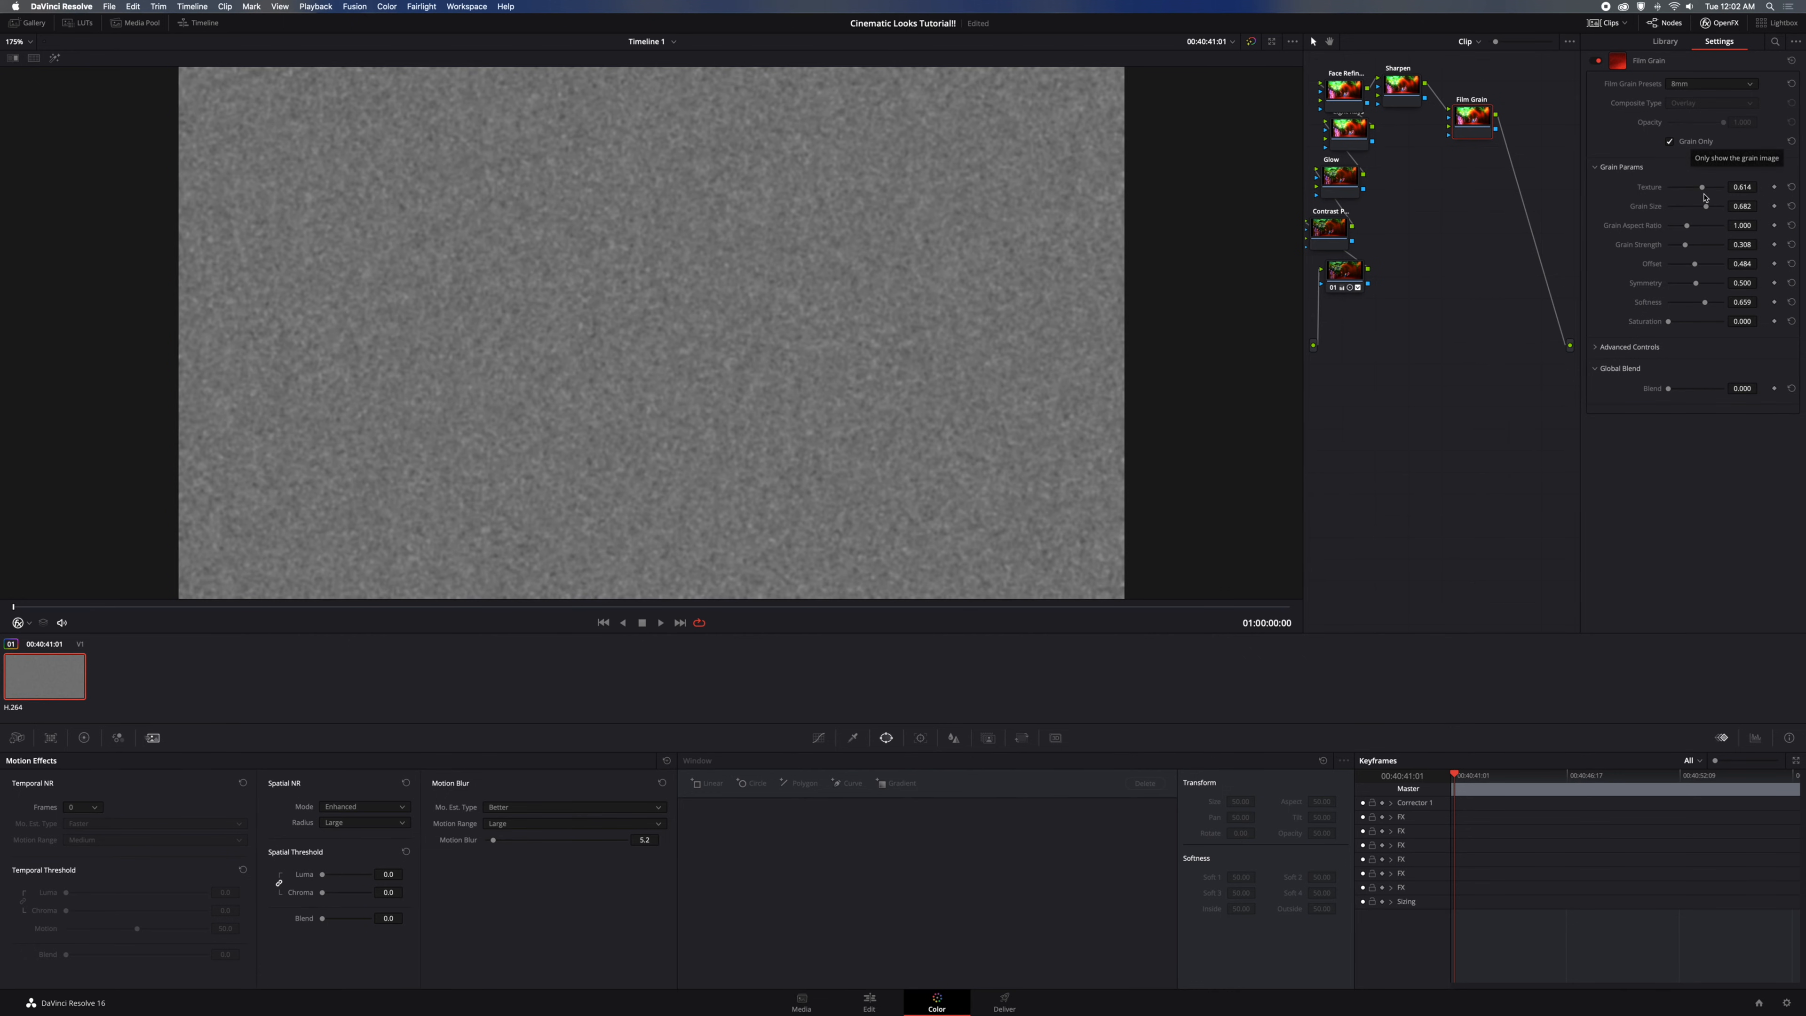
Set the grain's texture to 0.041, size to 0.112, aspect ratio to 2.000, strength to 0.704 and offset to 0.482
{"action": "left_click_drag", "start_coordinate": [1702, 188], "coordinate": [1700, 247]}
{"action": "left_click_drag", "start_coordinate": [1704, 248], "coordinate": [1708, 247]}
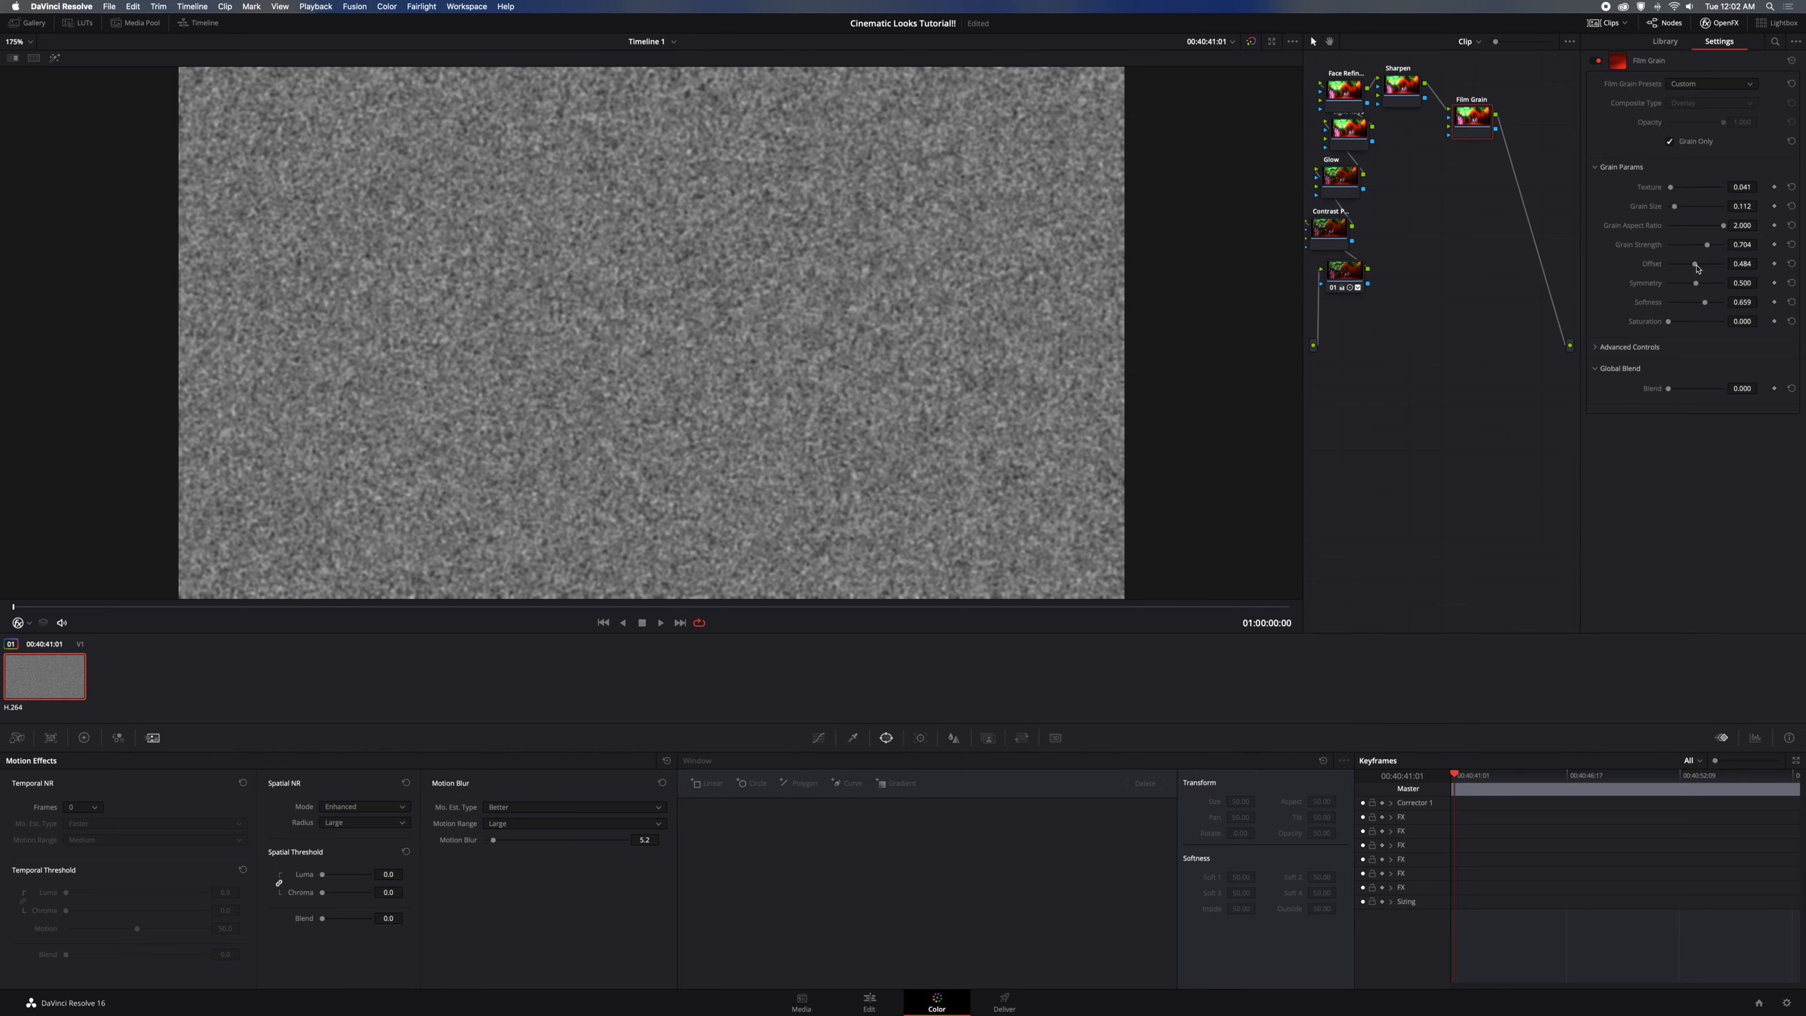
{"action": "mouse_move", "coordinate": [1697, 268]}
{"action": "left_mouse_down"}
{"action": "mouse_move", "coordinate": [1673, 268]}
{"action": "mouse_move", "coordinate": [1695, 268]}
{"action": "left_mouse_up"}
Set the grain's softness to 0.479, trying out symmetry and saturation and returning them to 0.500 and 0.000
{"action": "left_click_drag", "start_coordinate": [1698, 285], "coordinate": [1703, 283]}
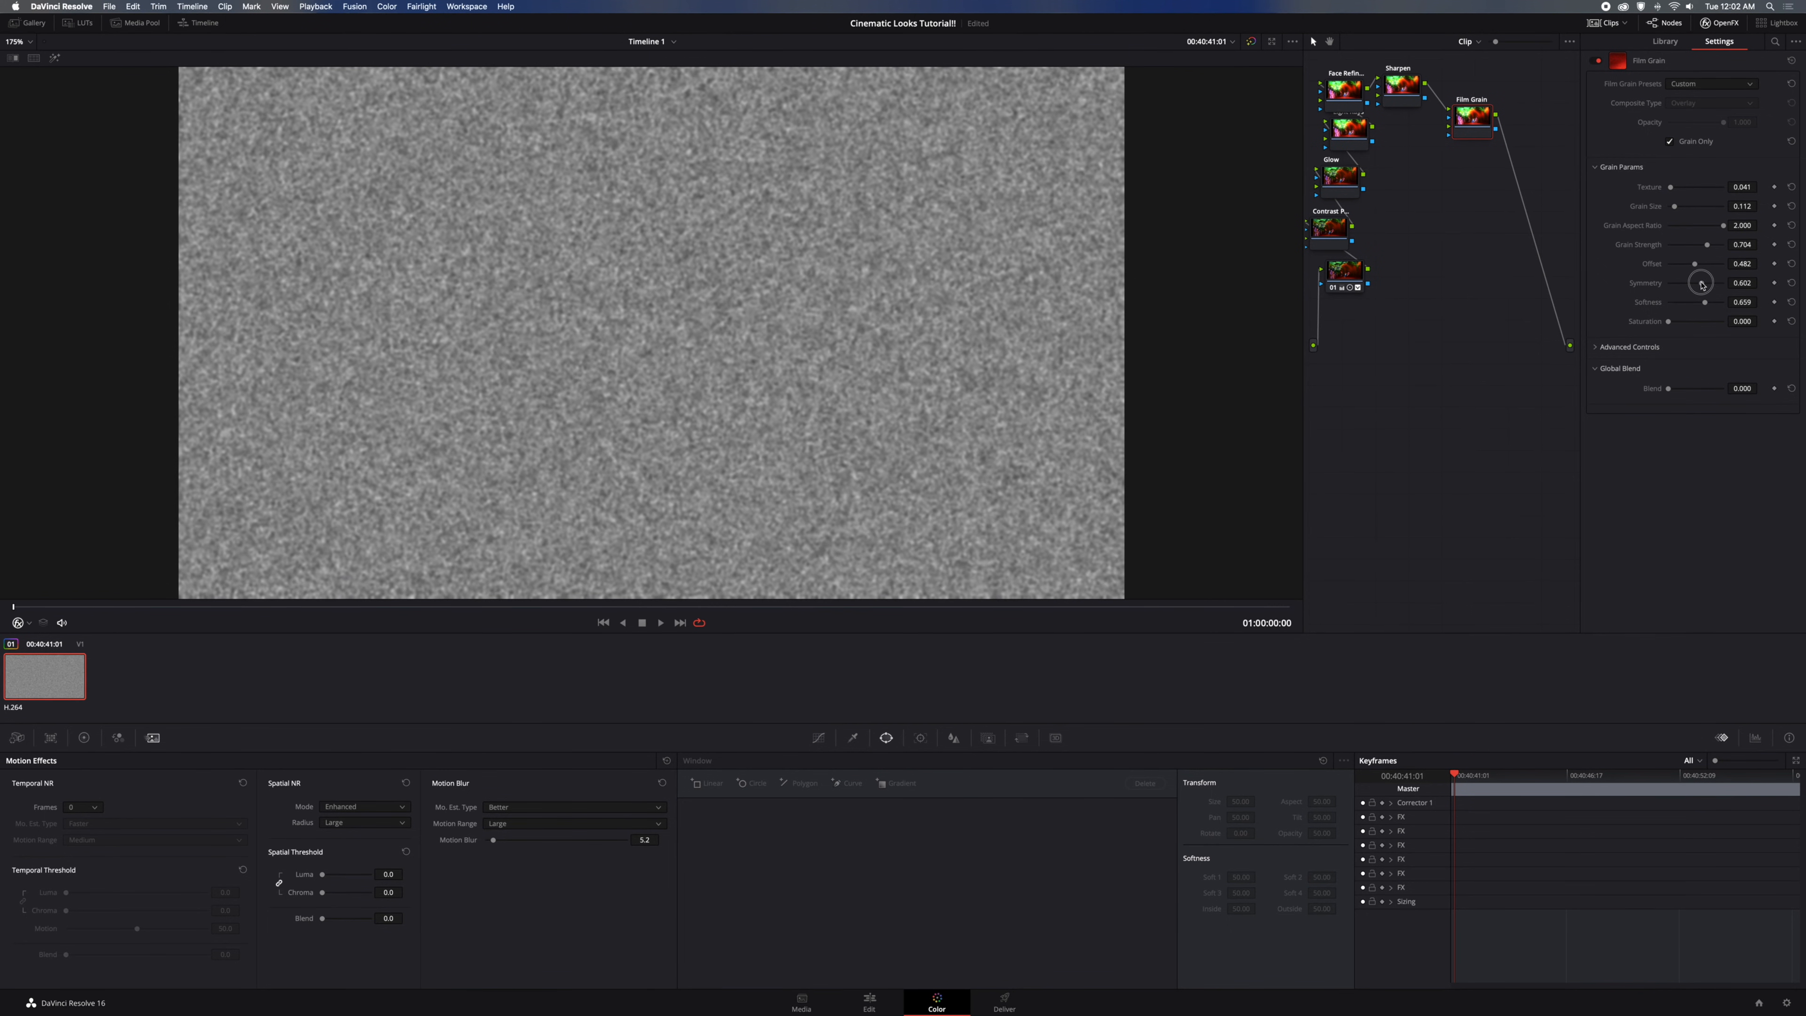
{"action": "left_click", "coordinate": [1793, 284]}
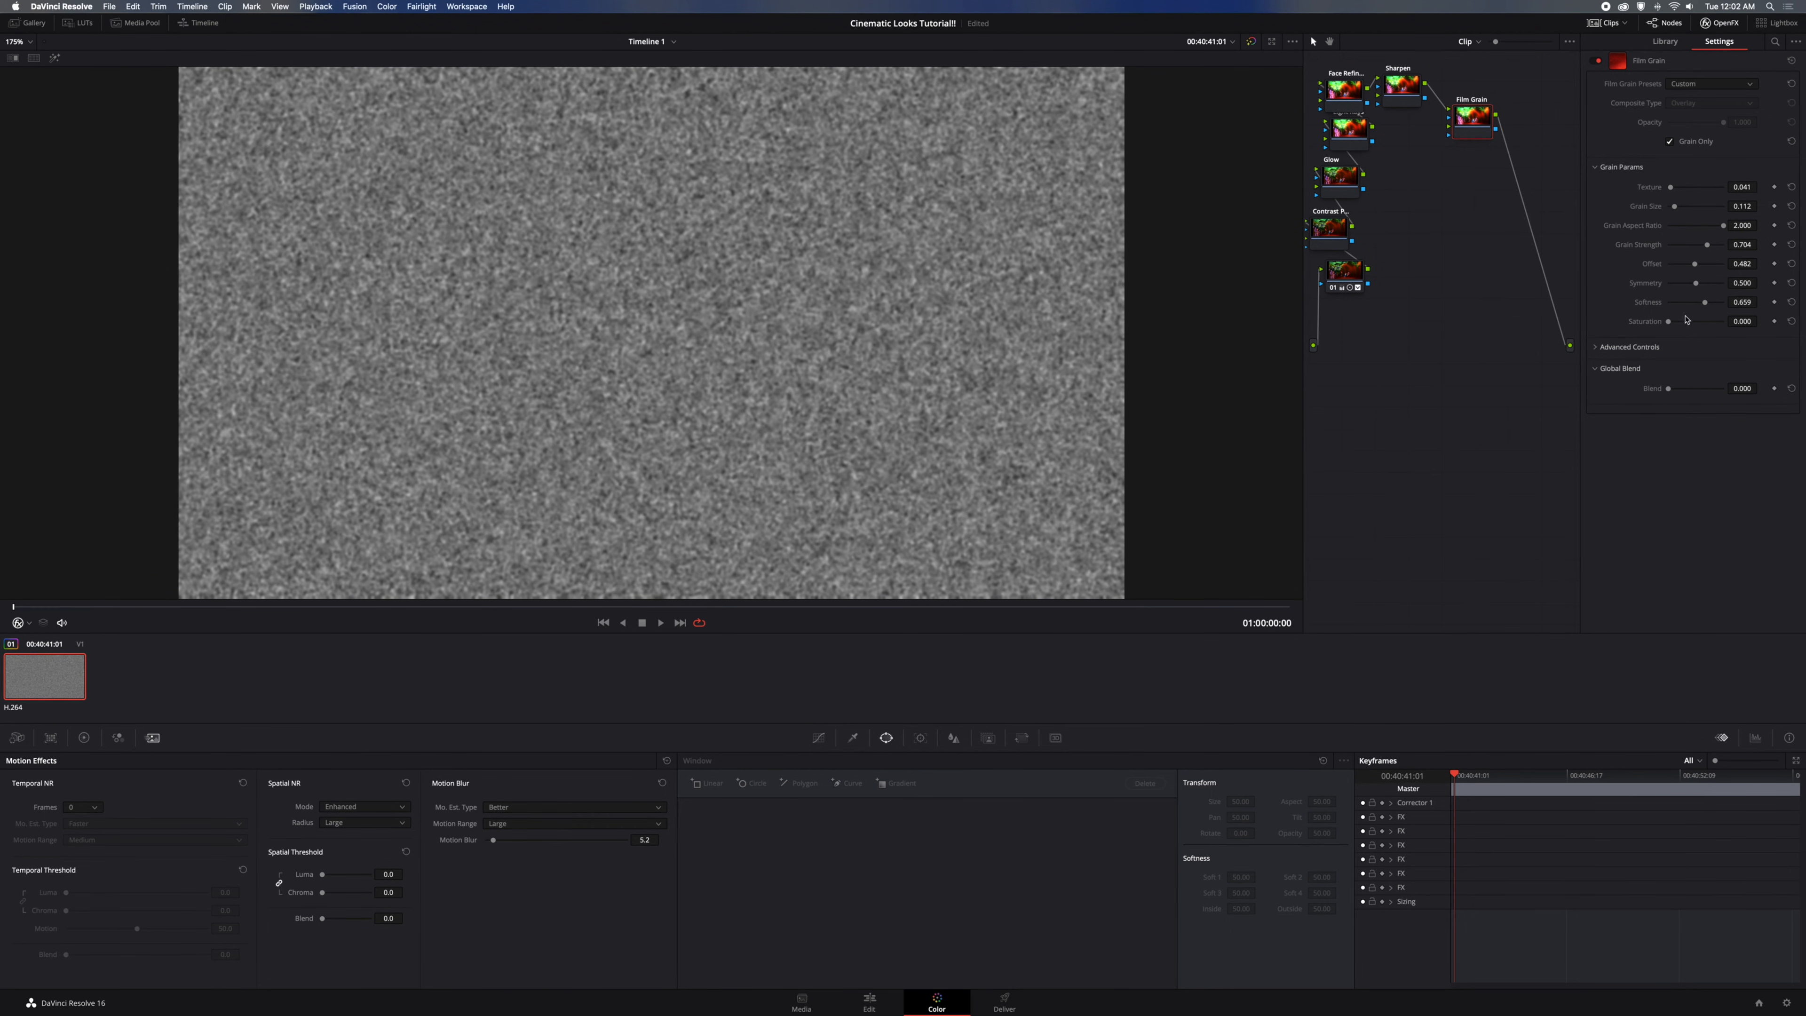
{"action": "left_click_drag", "start_coordinate": [1705, 304], "coordinate": [1696, 307]}
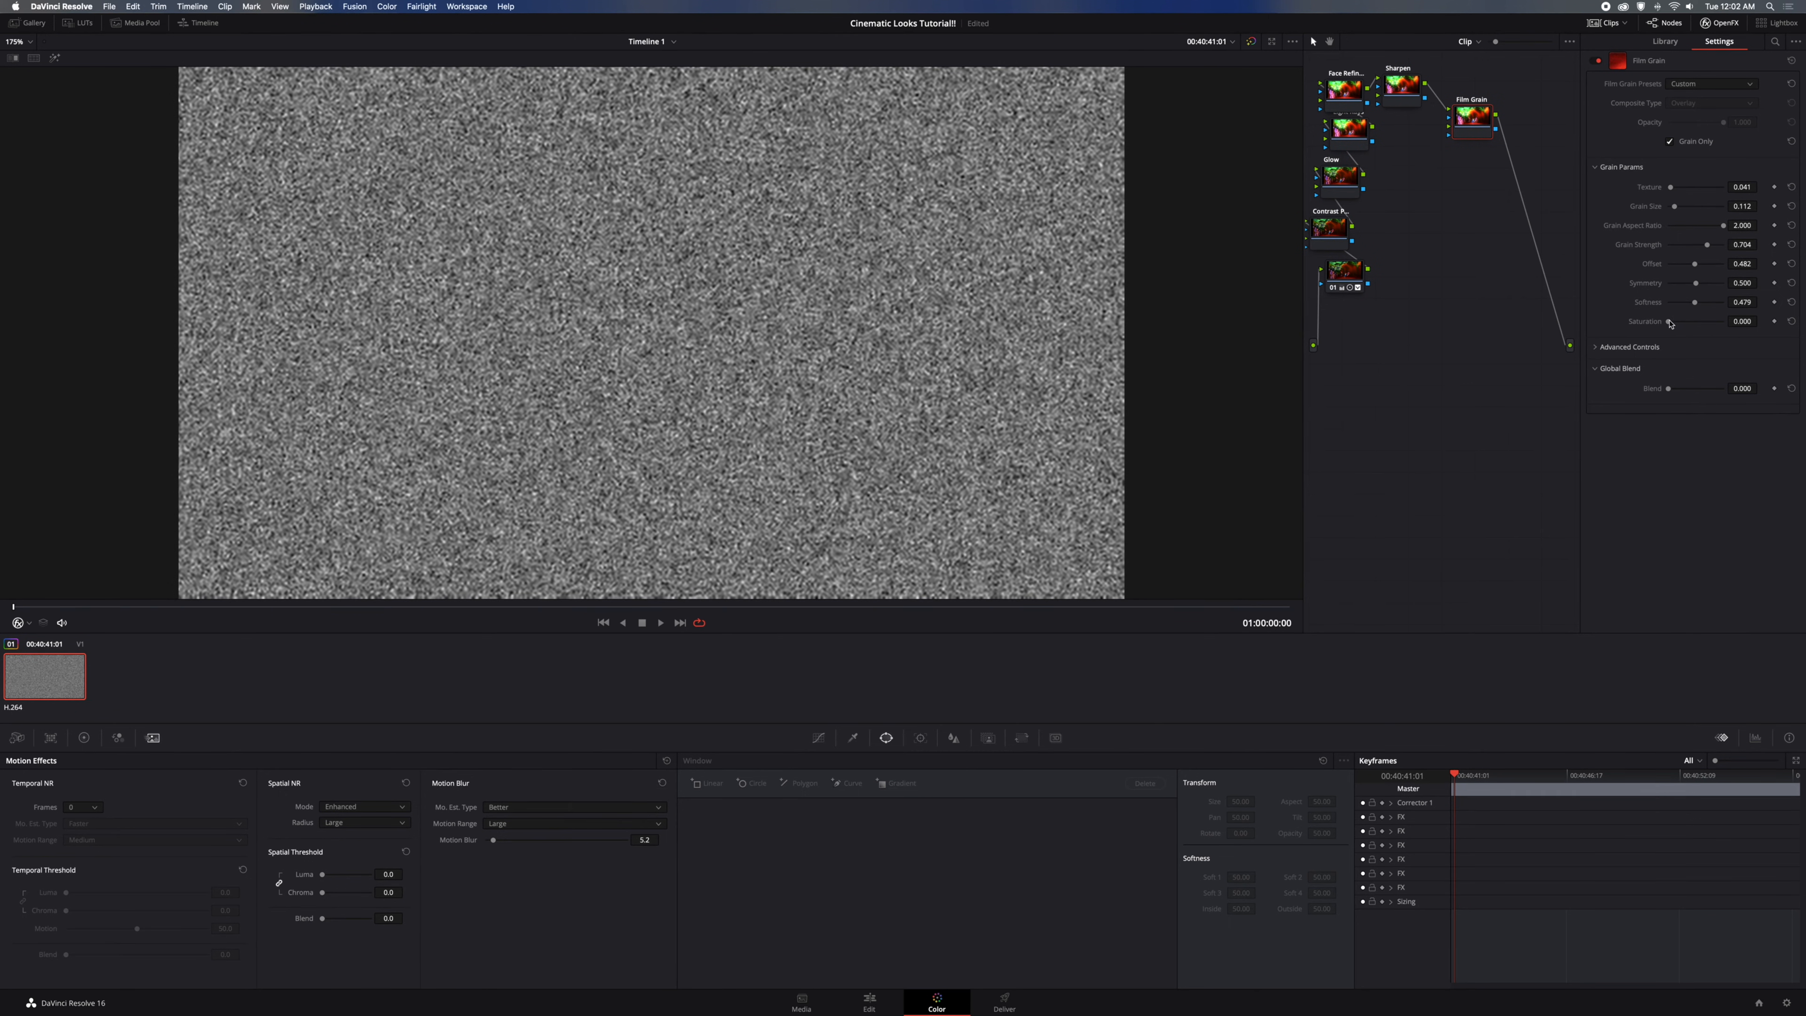
{"action": "left_click_drag", "start_coordinate": [1671, 325], "coordinate": [1627, 330]}
Show the film grain over the picture with a global blend of 0.602 and play back the graded clip
{"action": "left_click", "coordinate": [1671, 142]}
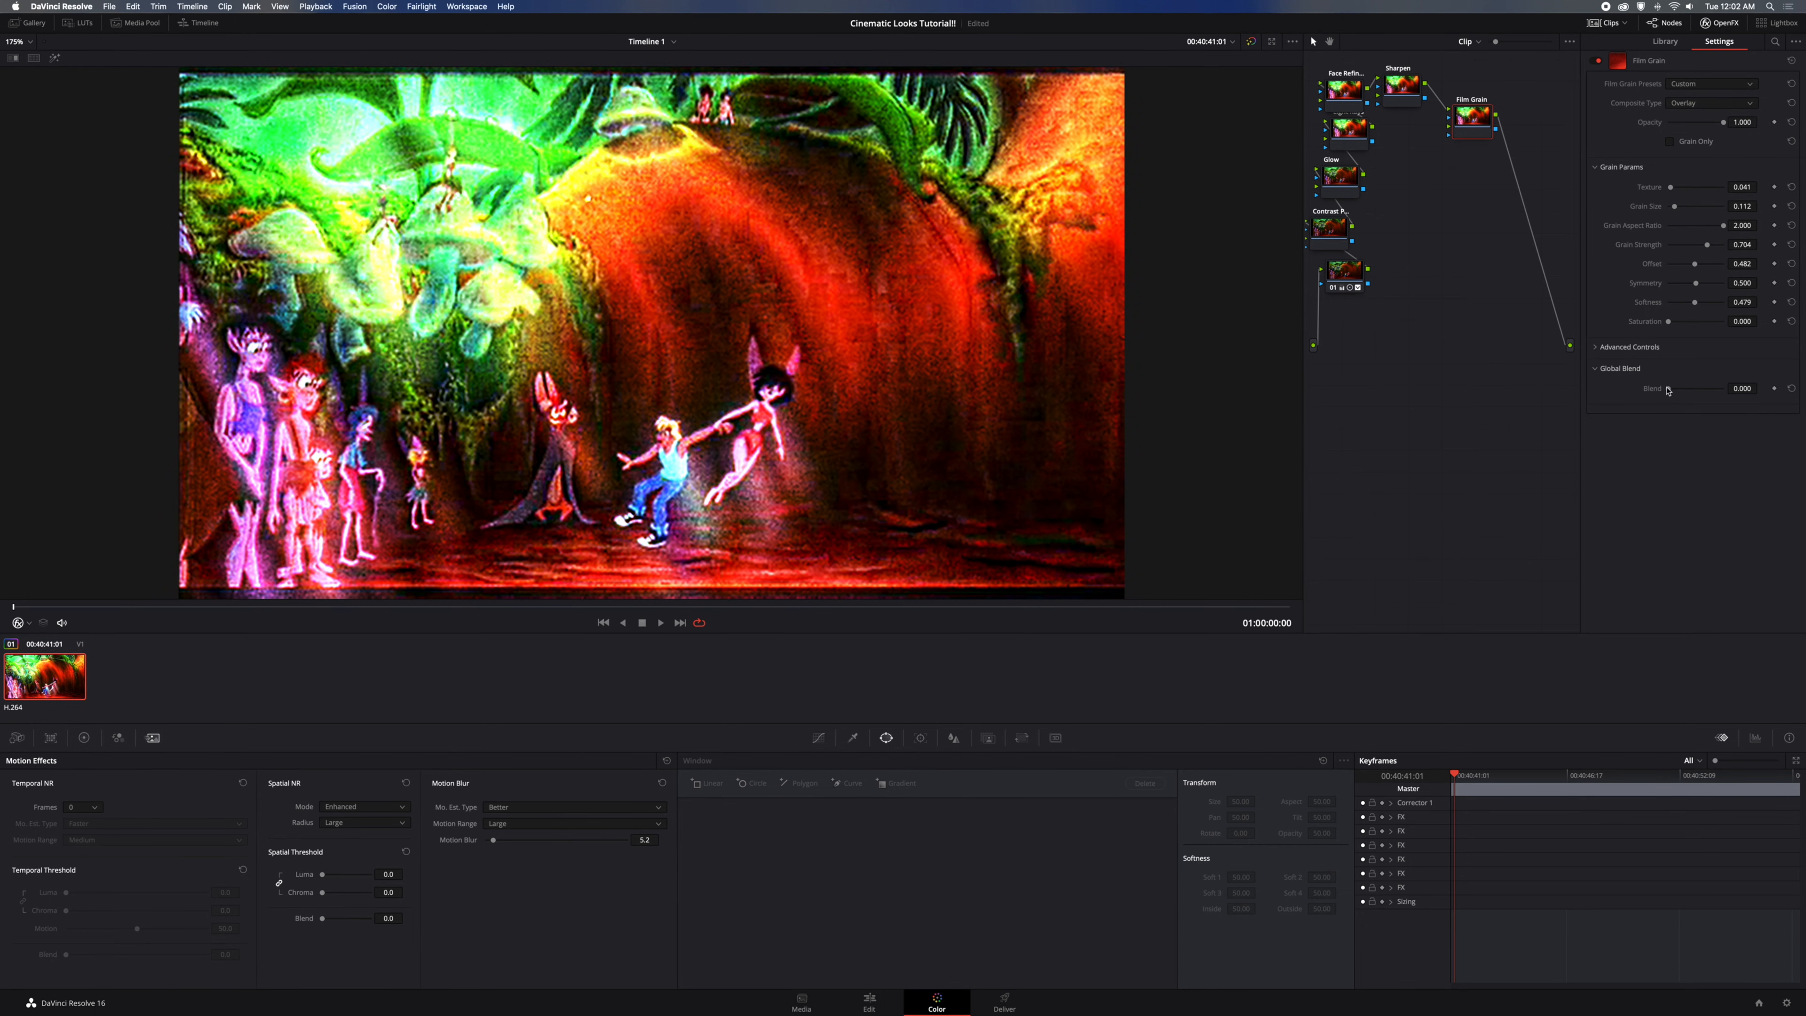
{"action": "left_click_drag", "start_coordinate": [1667, 390], "coordinate": [1703, 389]}
{"action": "left_click_drag", "start_coordinate": [1465, 104], "coordinate": [1449, 132]}
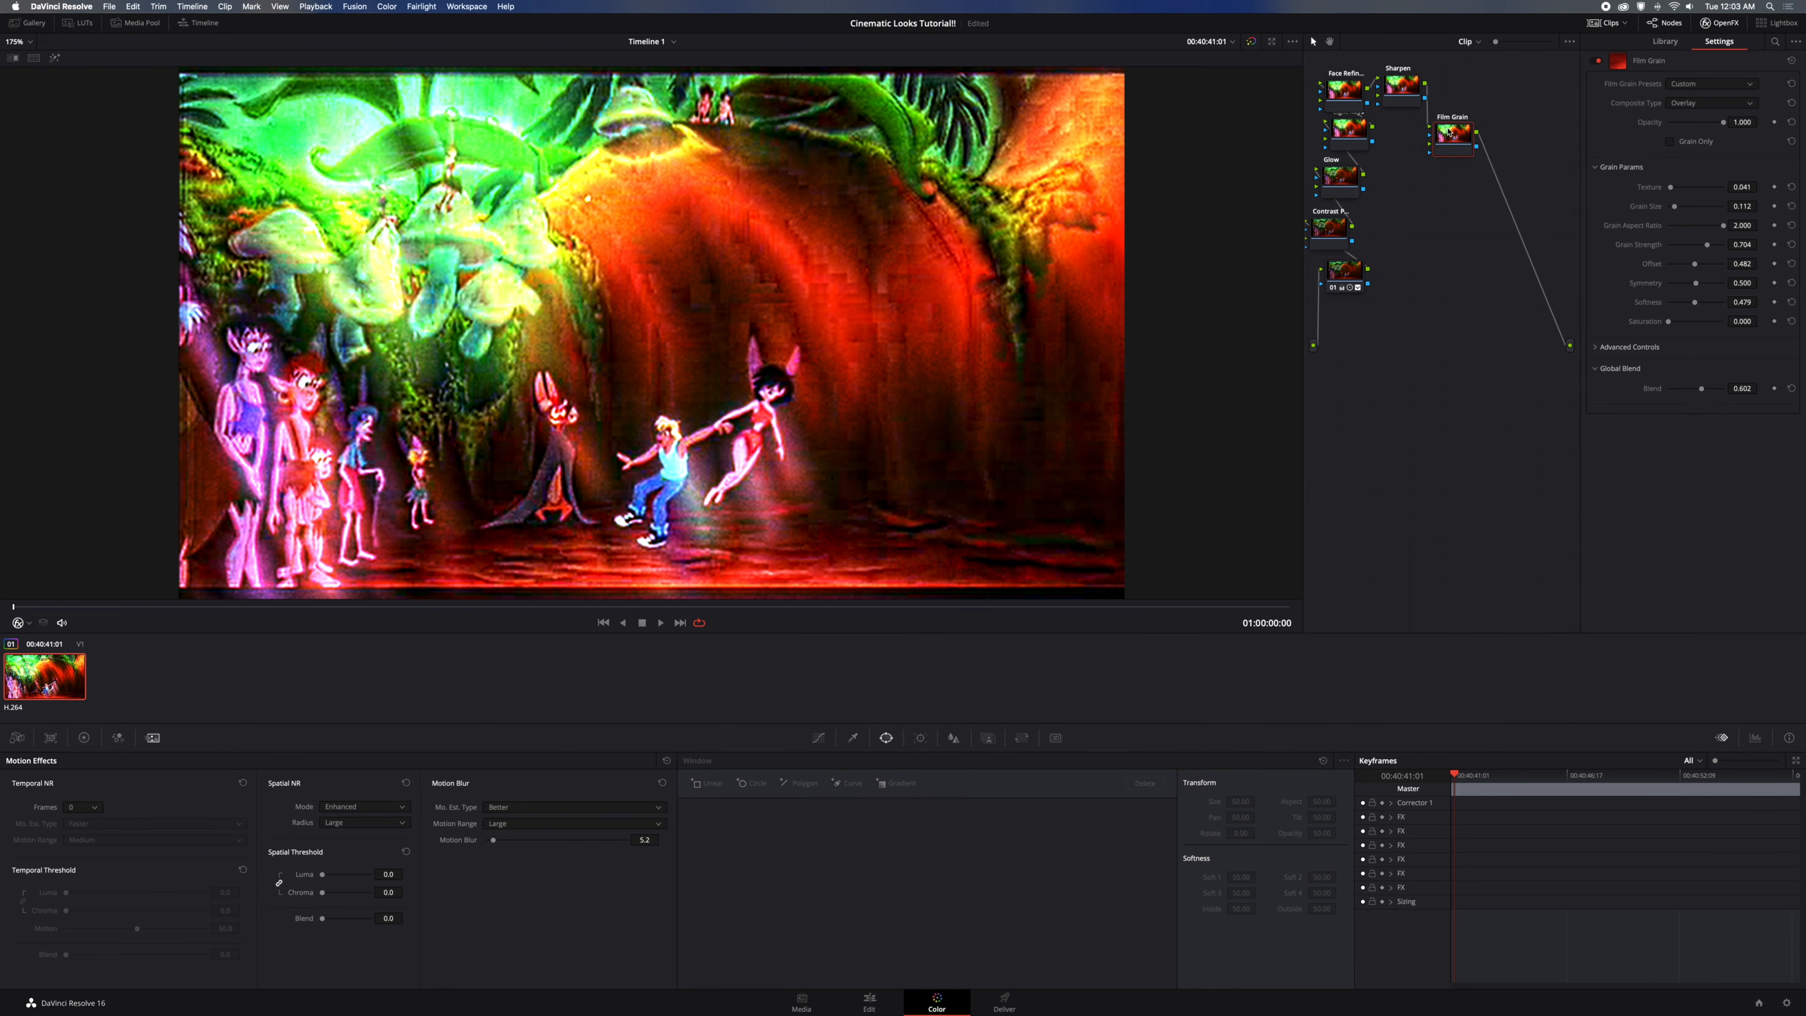
{"action": "key", "text": "space"}
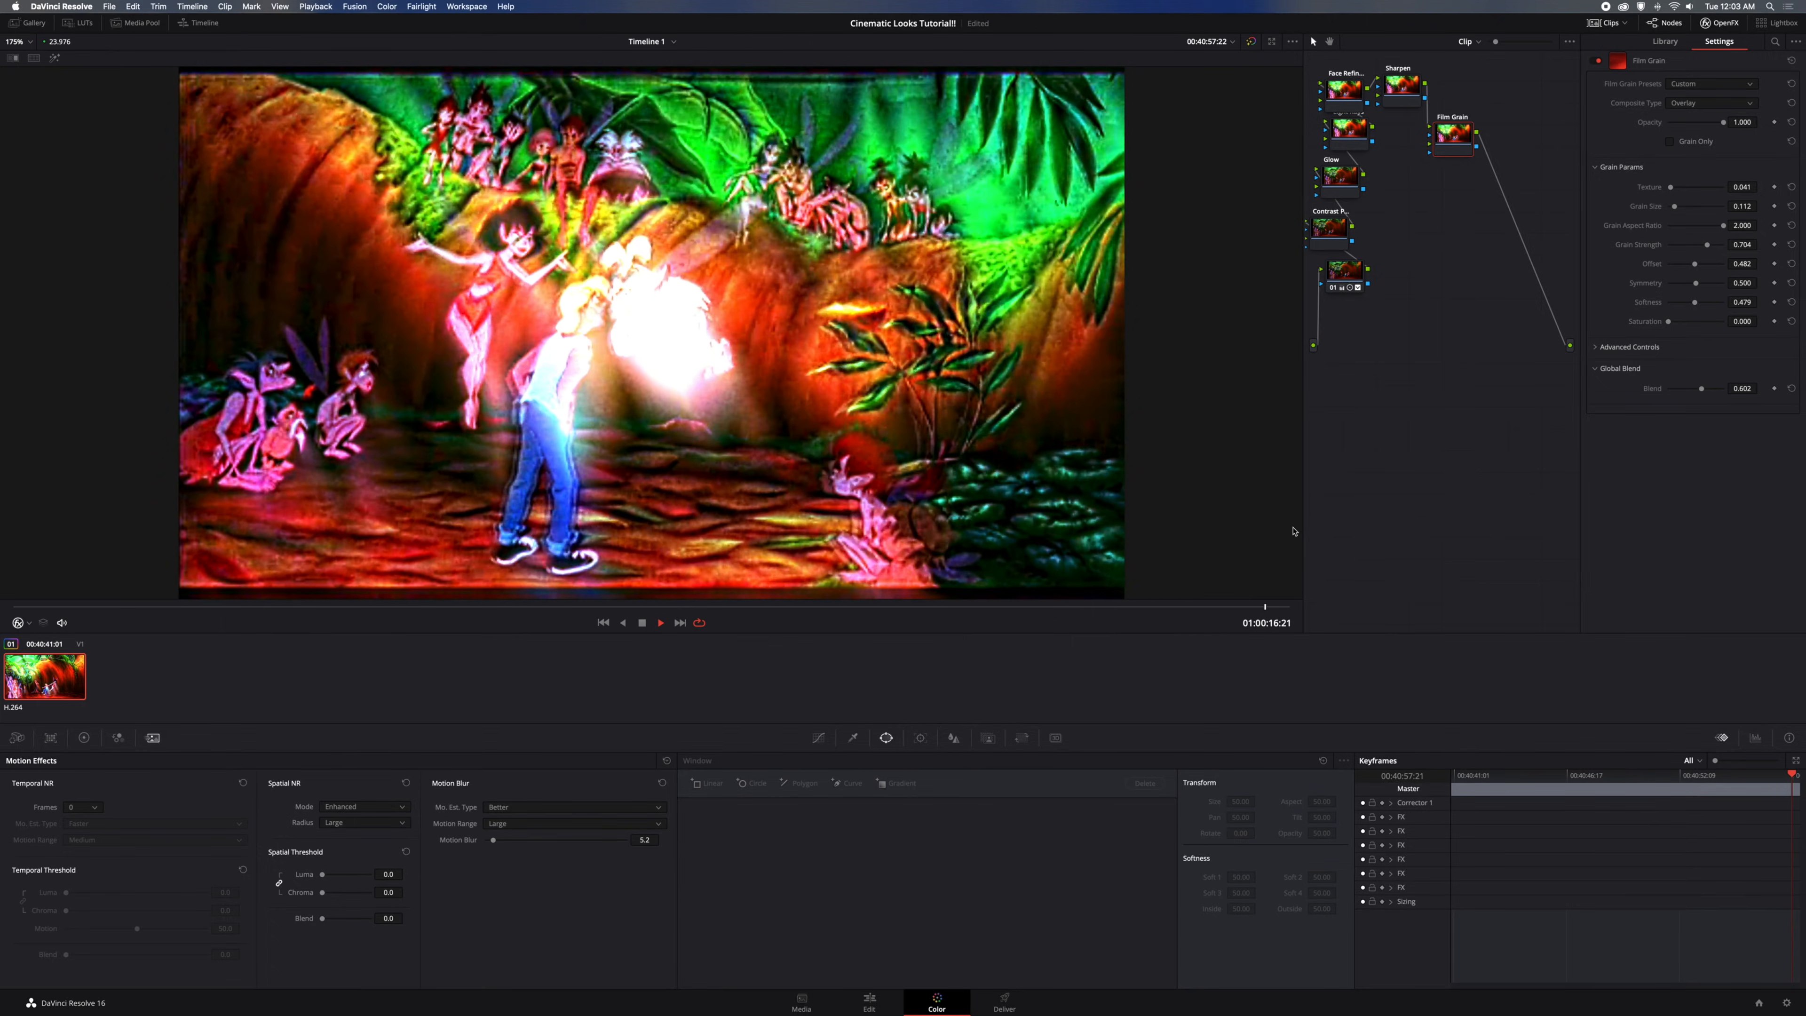
Stop playback and insert a Camera Shake node between the Film Grain node and the output, lining it up with the upper node row
{"action": "key", "text": "space"}
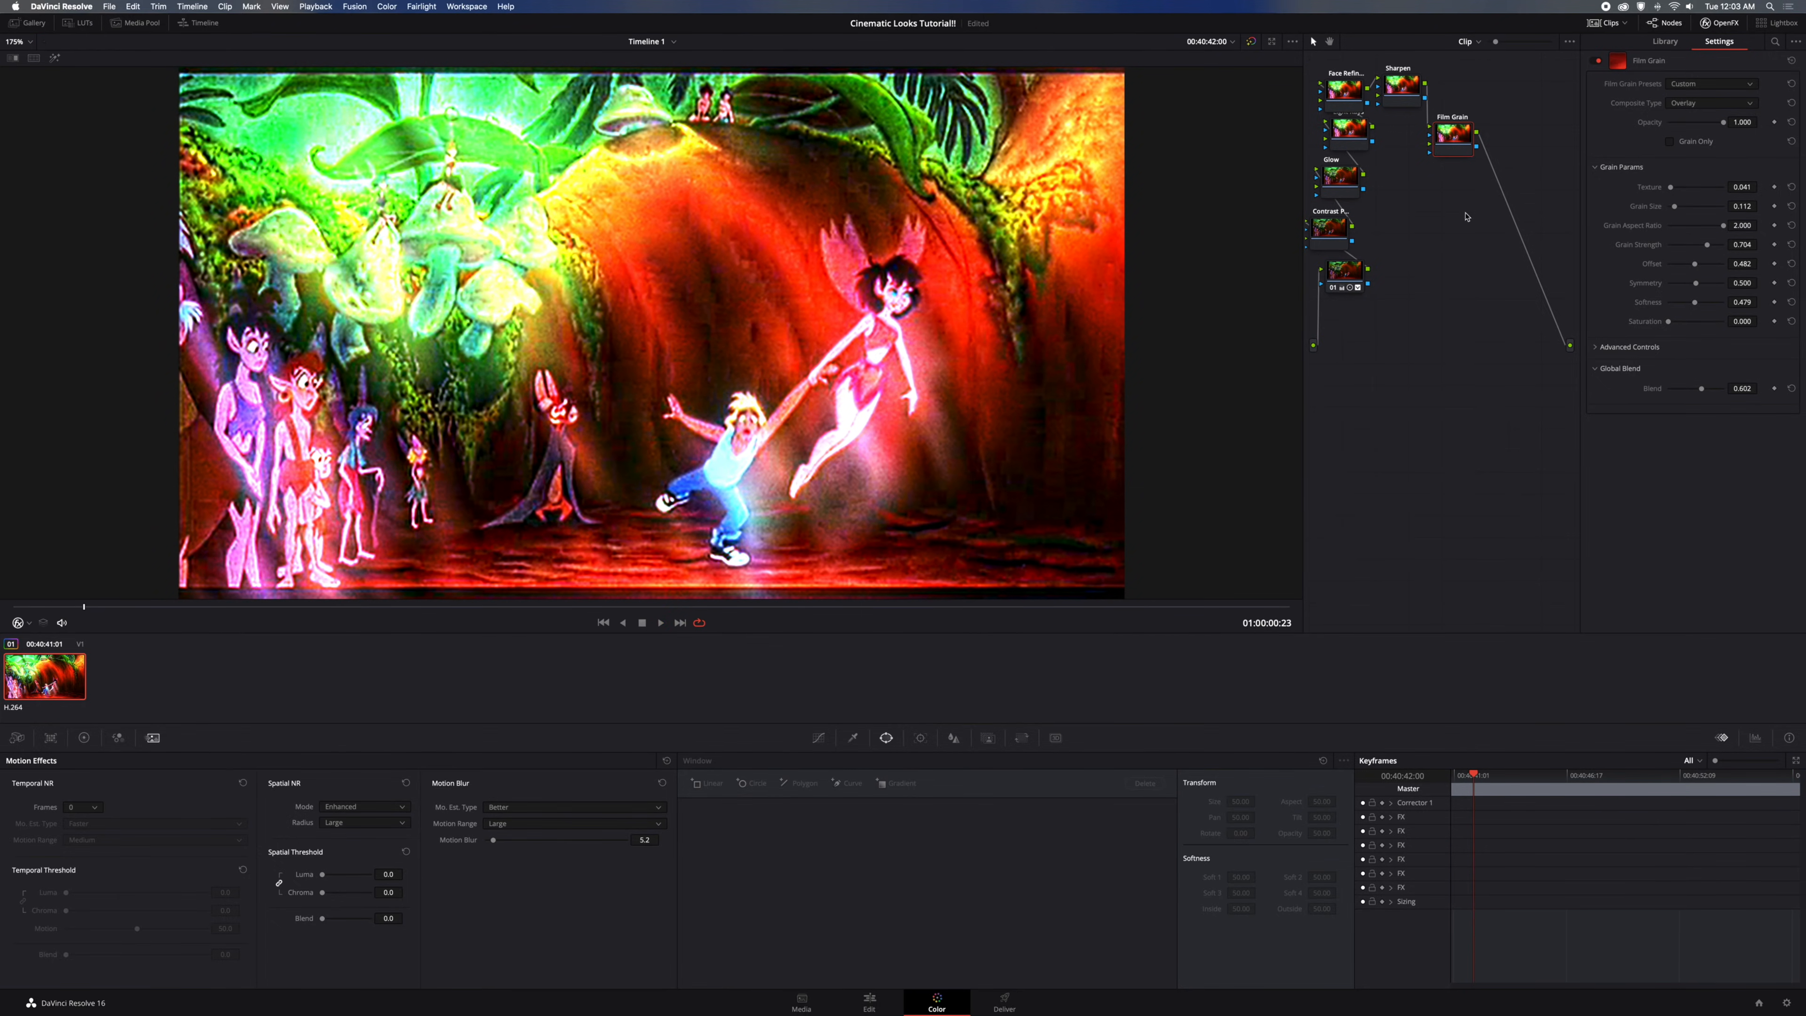
{"action": "left_click_drag", "start_coordinate": [1457, 135], "coordinate": [1466, 92]}
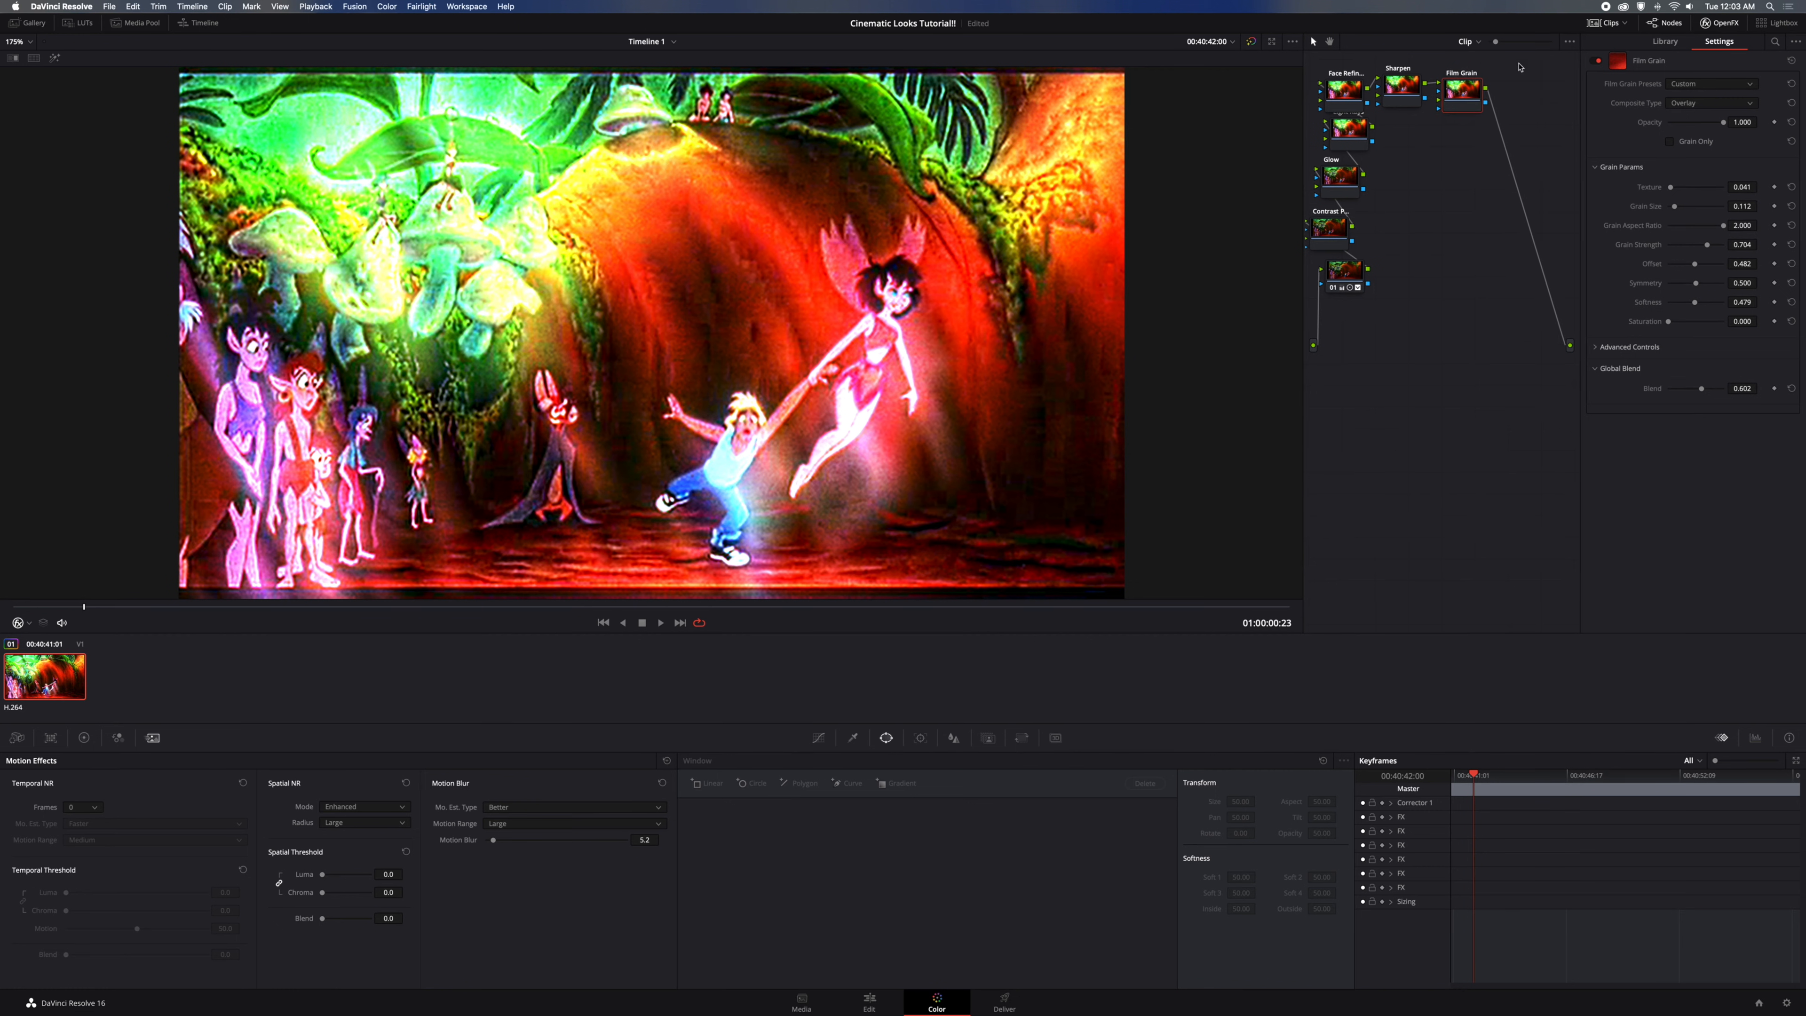
{"action": "left_click", "coordinate": [1674, 41]}
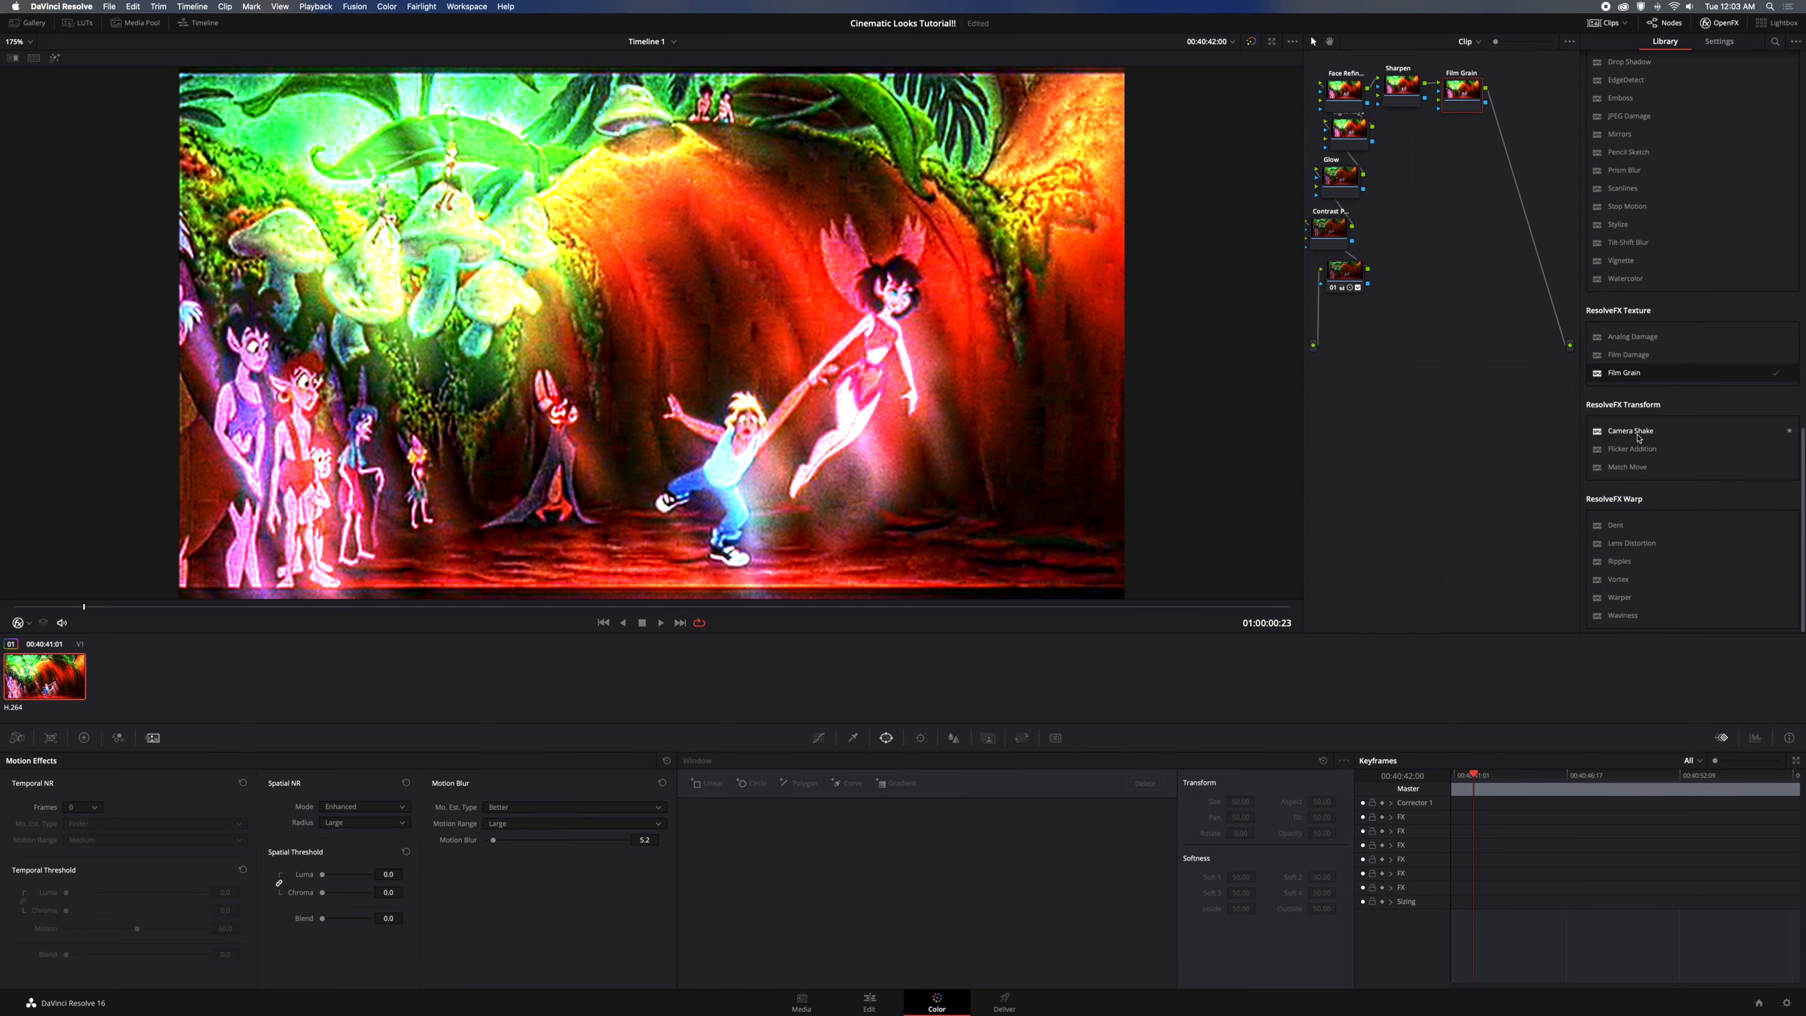
{"action": "left_click_drag", "start_coordinate": [1638, 437], "coordinate": [1477, 249]}
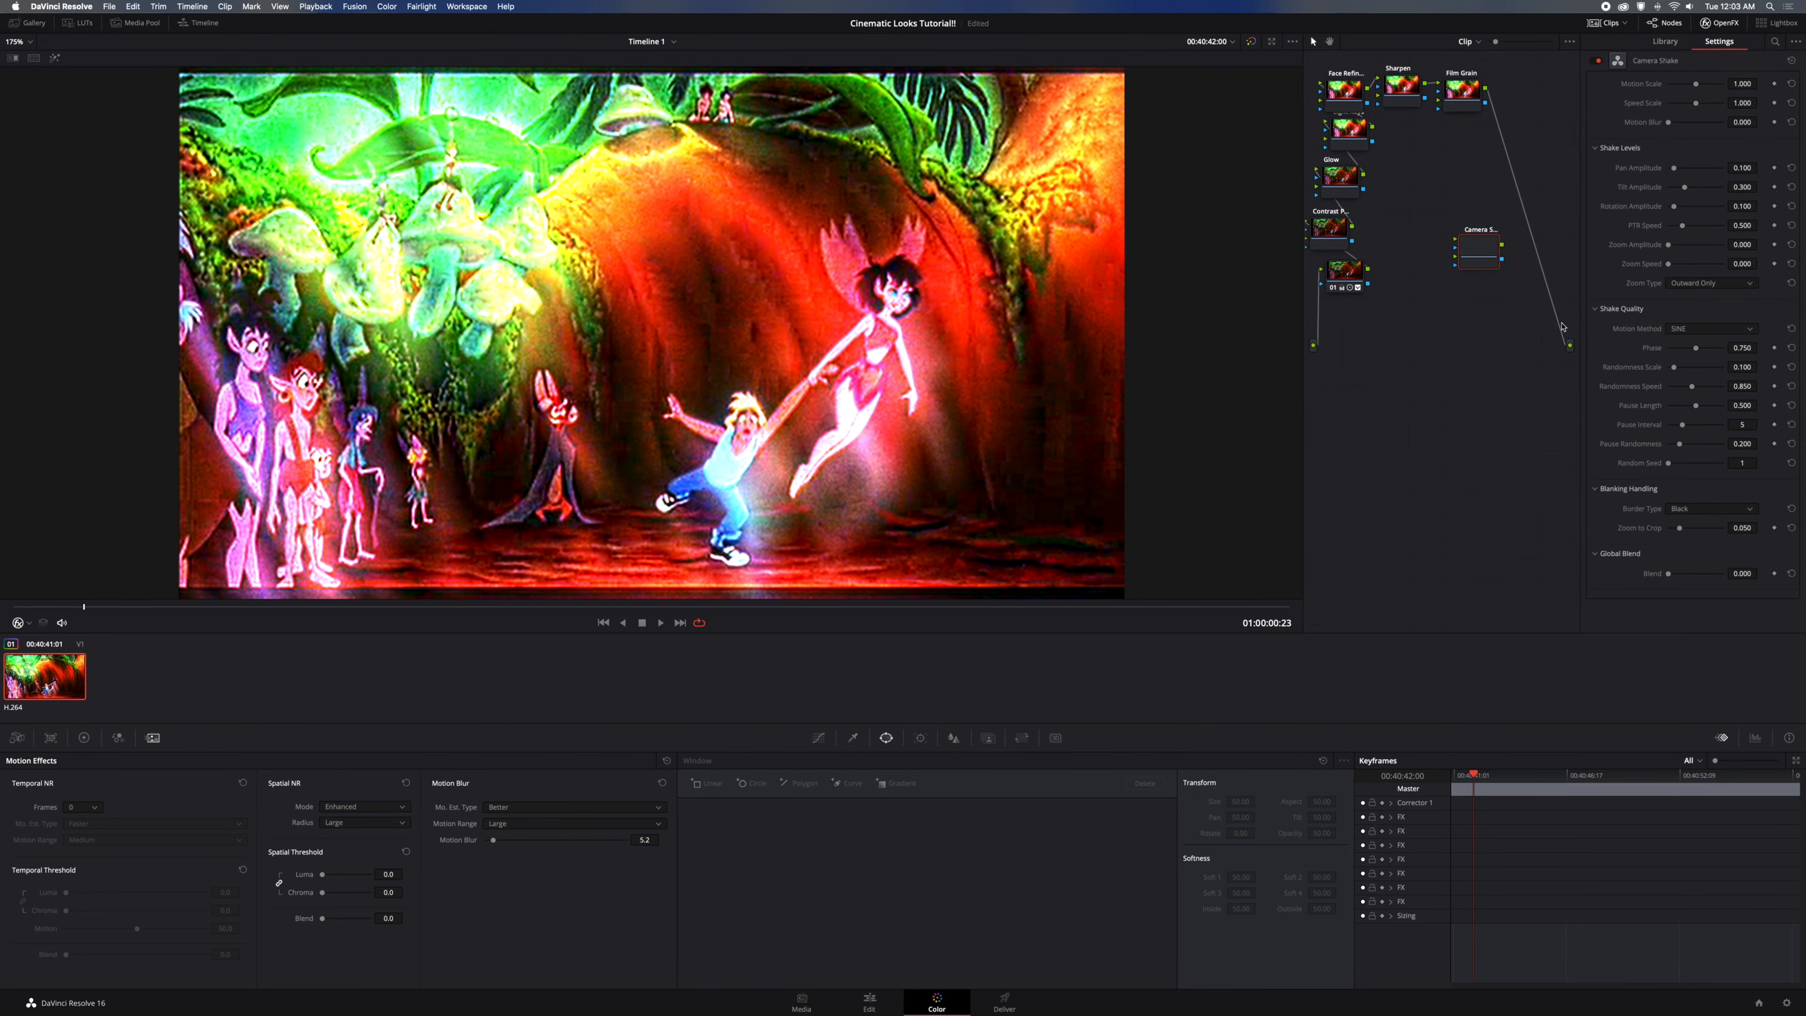
{"action": "left_click_drag", "start_coordinate": [1562, 328], "coordinate": [1509, 142]}
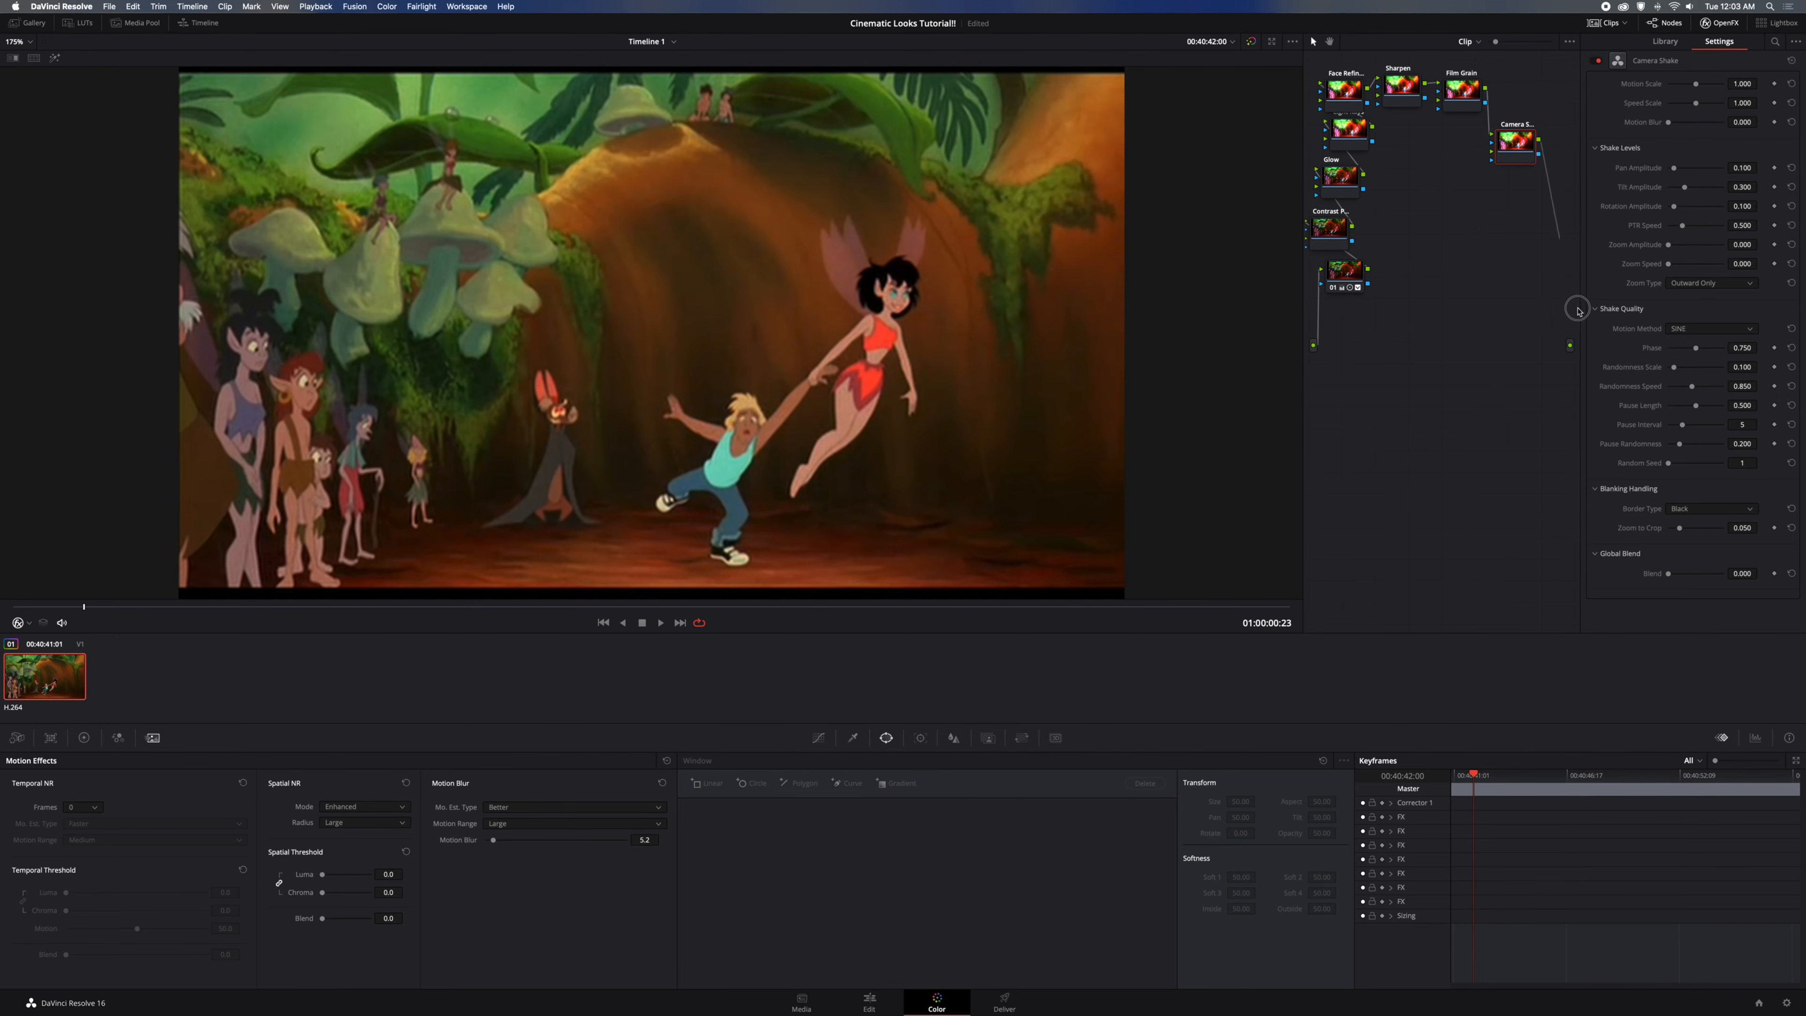
{"action": "left_click_drag", "start_coordinate": [1577, 311], "coordinate": [1570, 346]}
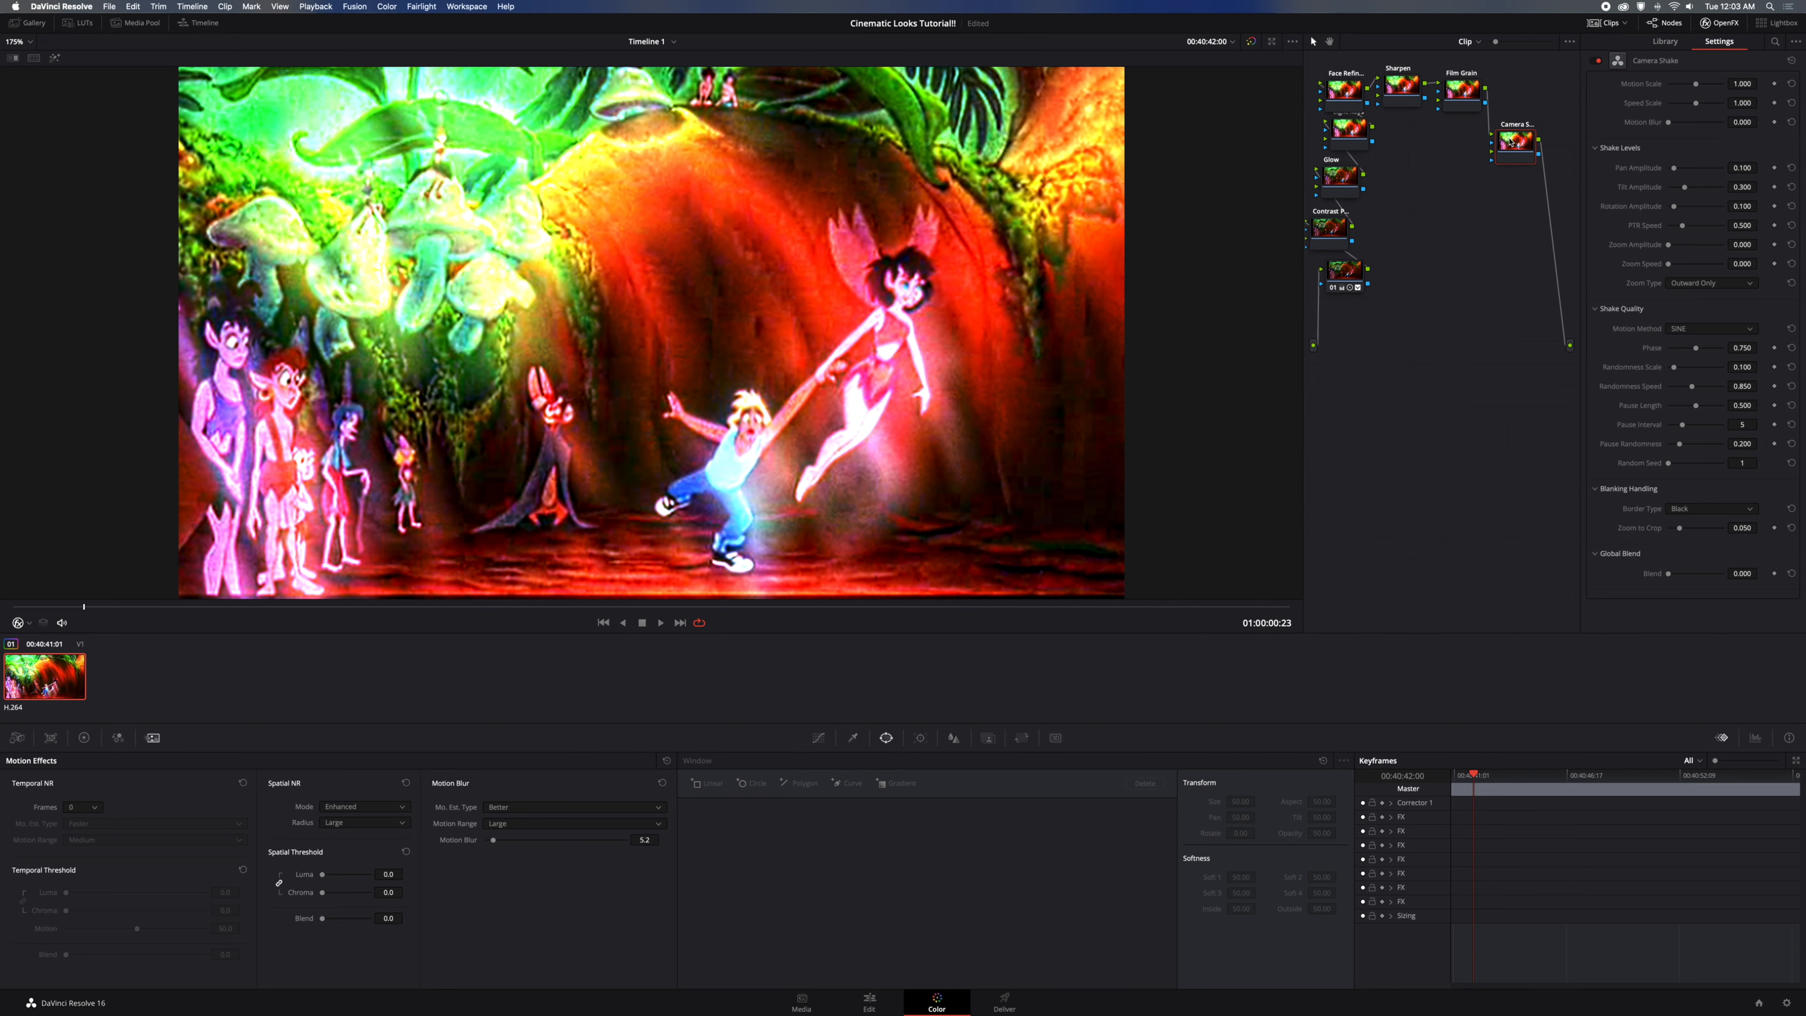
{"action": "left_click_drag", "start_coordinate": [1512, 142], "coordinate": [1513, 96]}
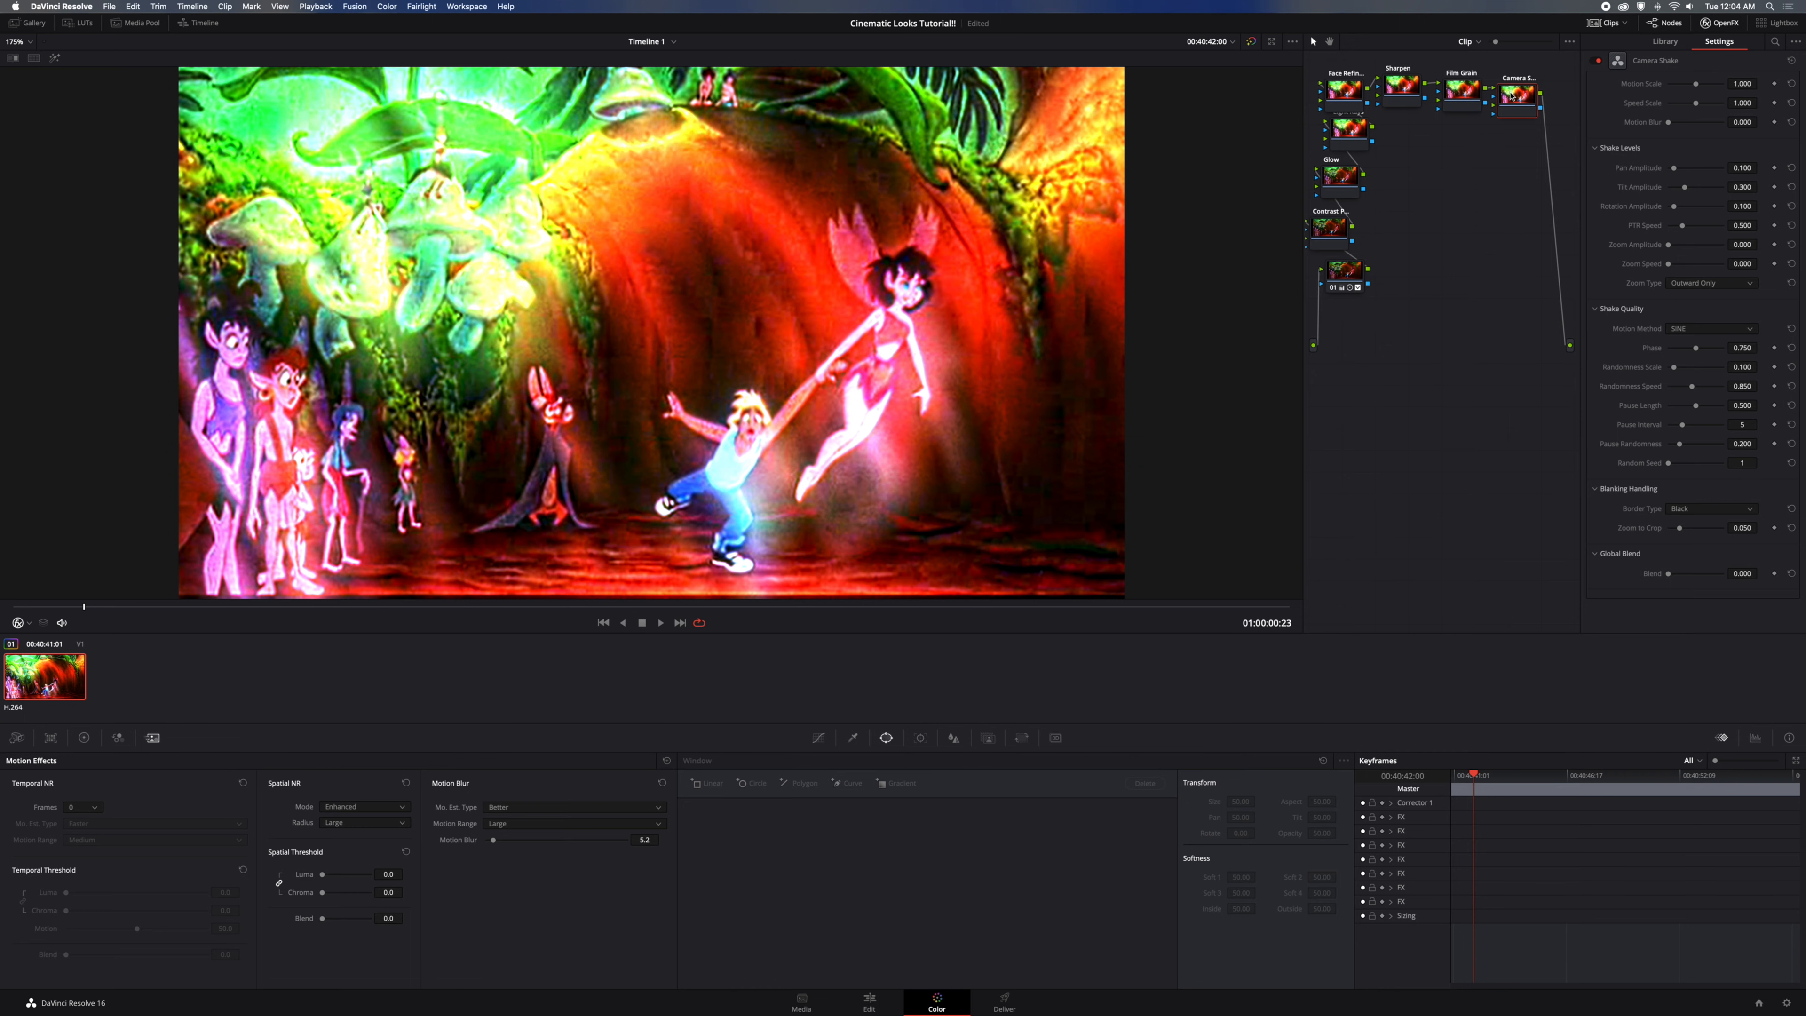
Keep the camera shake's motion method at SINE and set randomness scale to 0.194, pause interval to 9 and random seed to 8
{"action": "left_click", "coordinate": [1678, 330]}
{"action": "left_click", "coordinate": [1727, 318]}
{"action": "left_click_drag", "start_coordinate": [1674, 368], "coordinate": [1681, 372]}
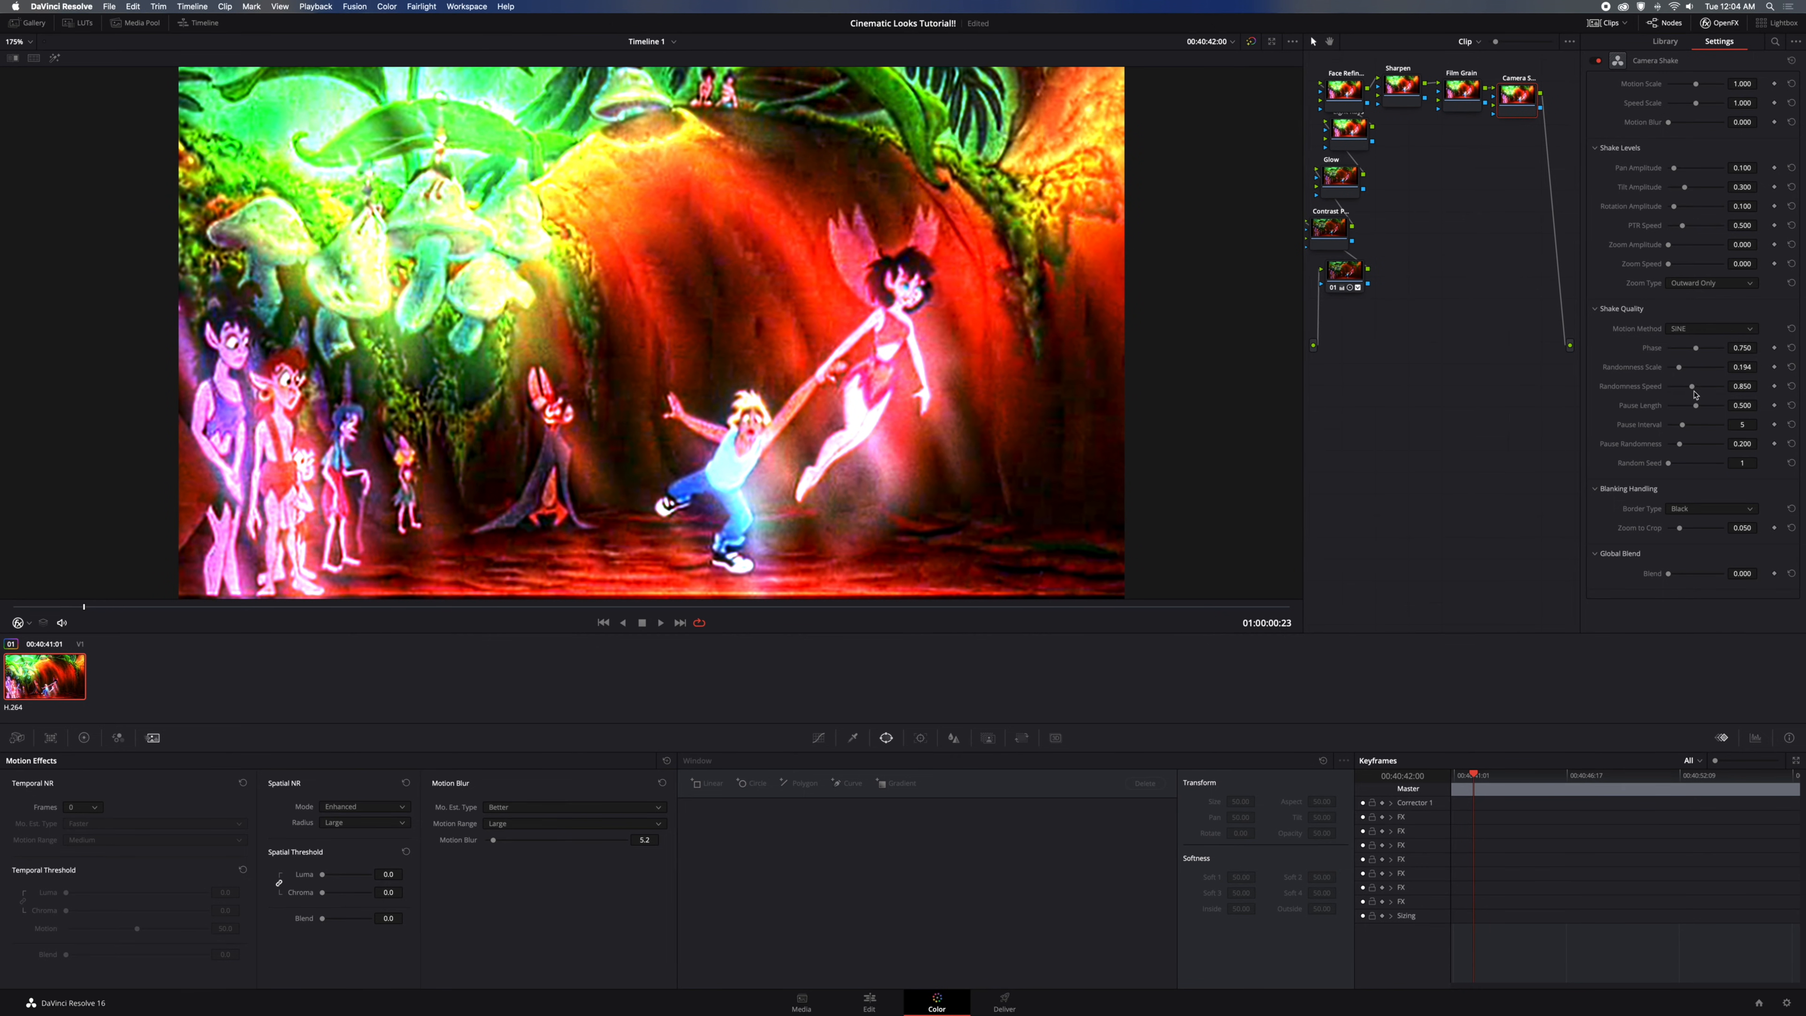
{"action": "left_click", "coordinate": [1707, 328]}
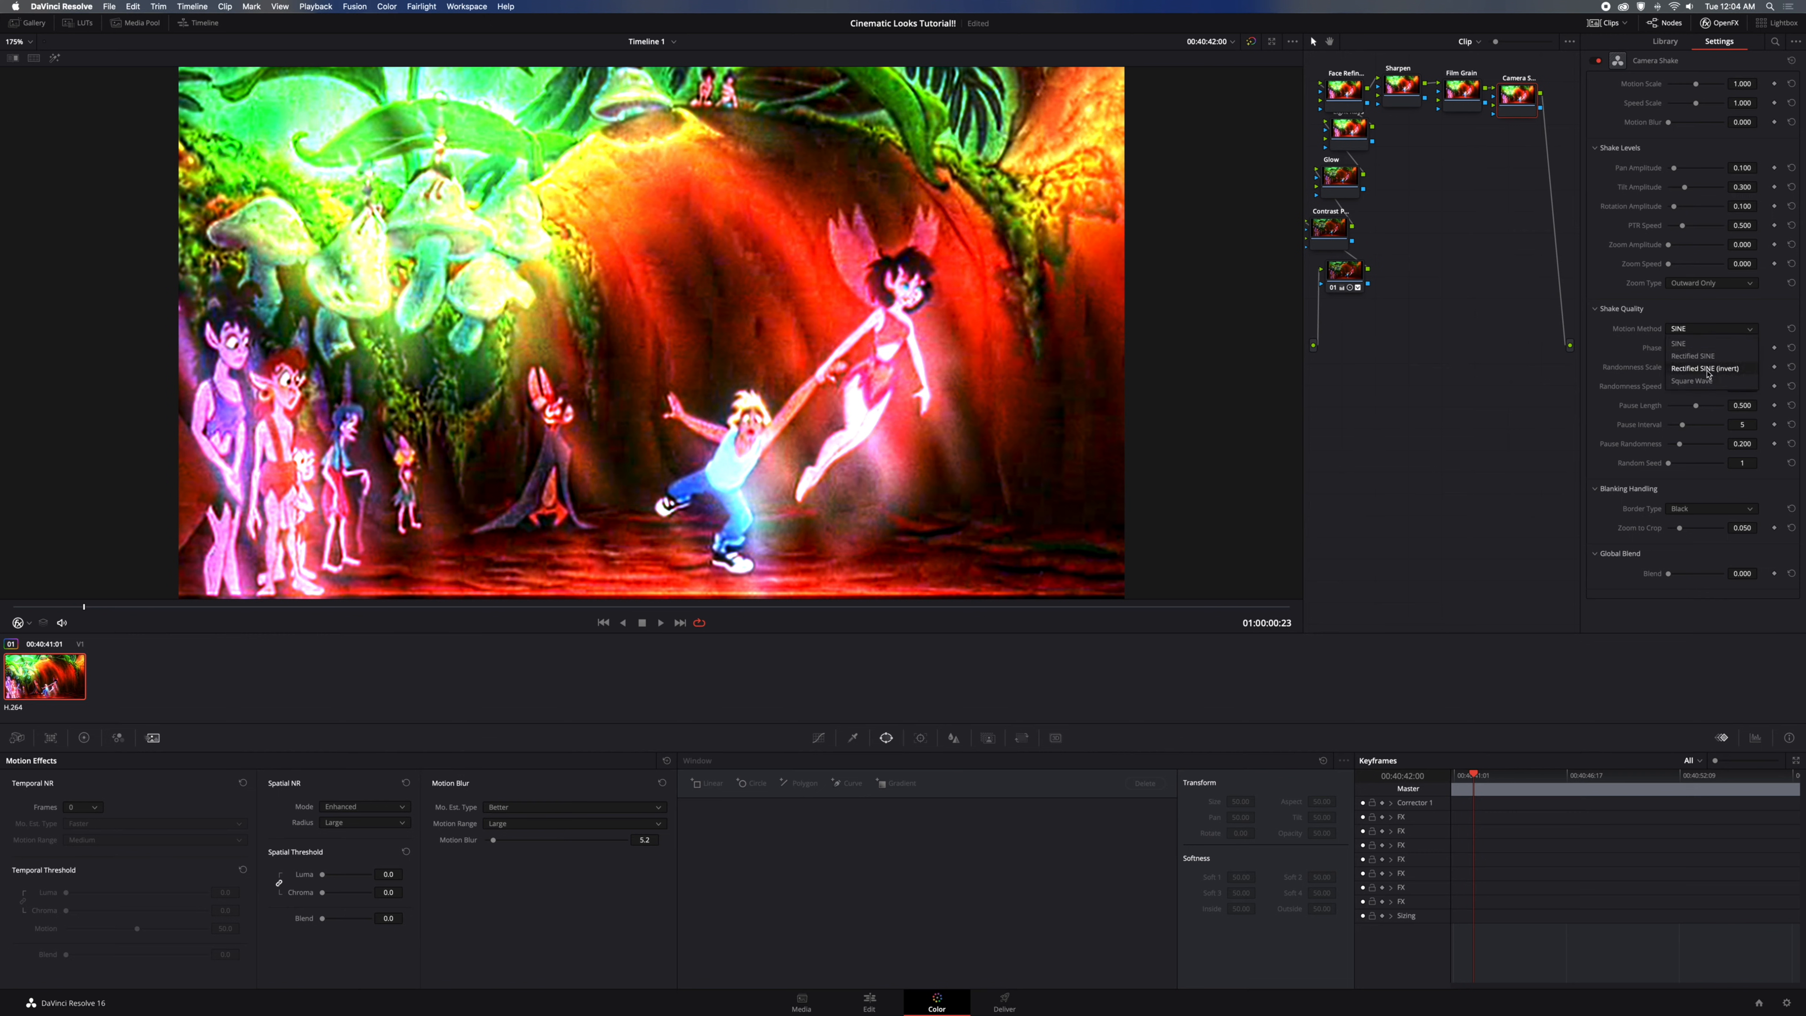
{"action": "left_click", "coordinate": [1710, 322]}
{"action": "left_click_drag", "start_coordinate": [1682, 425], "coordinate": [1706, 466]}
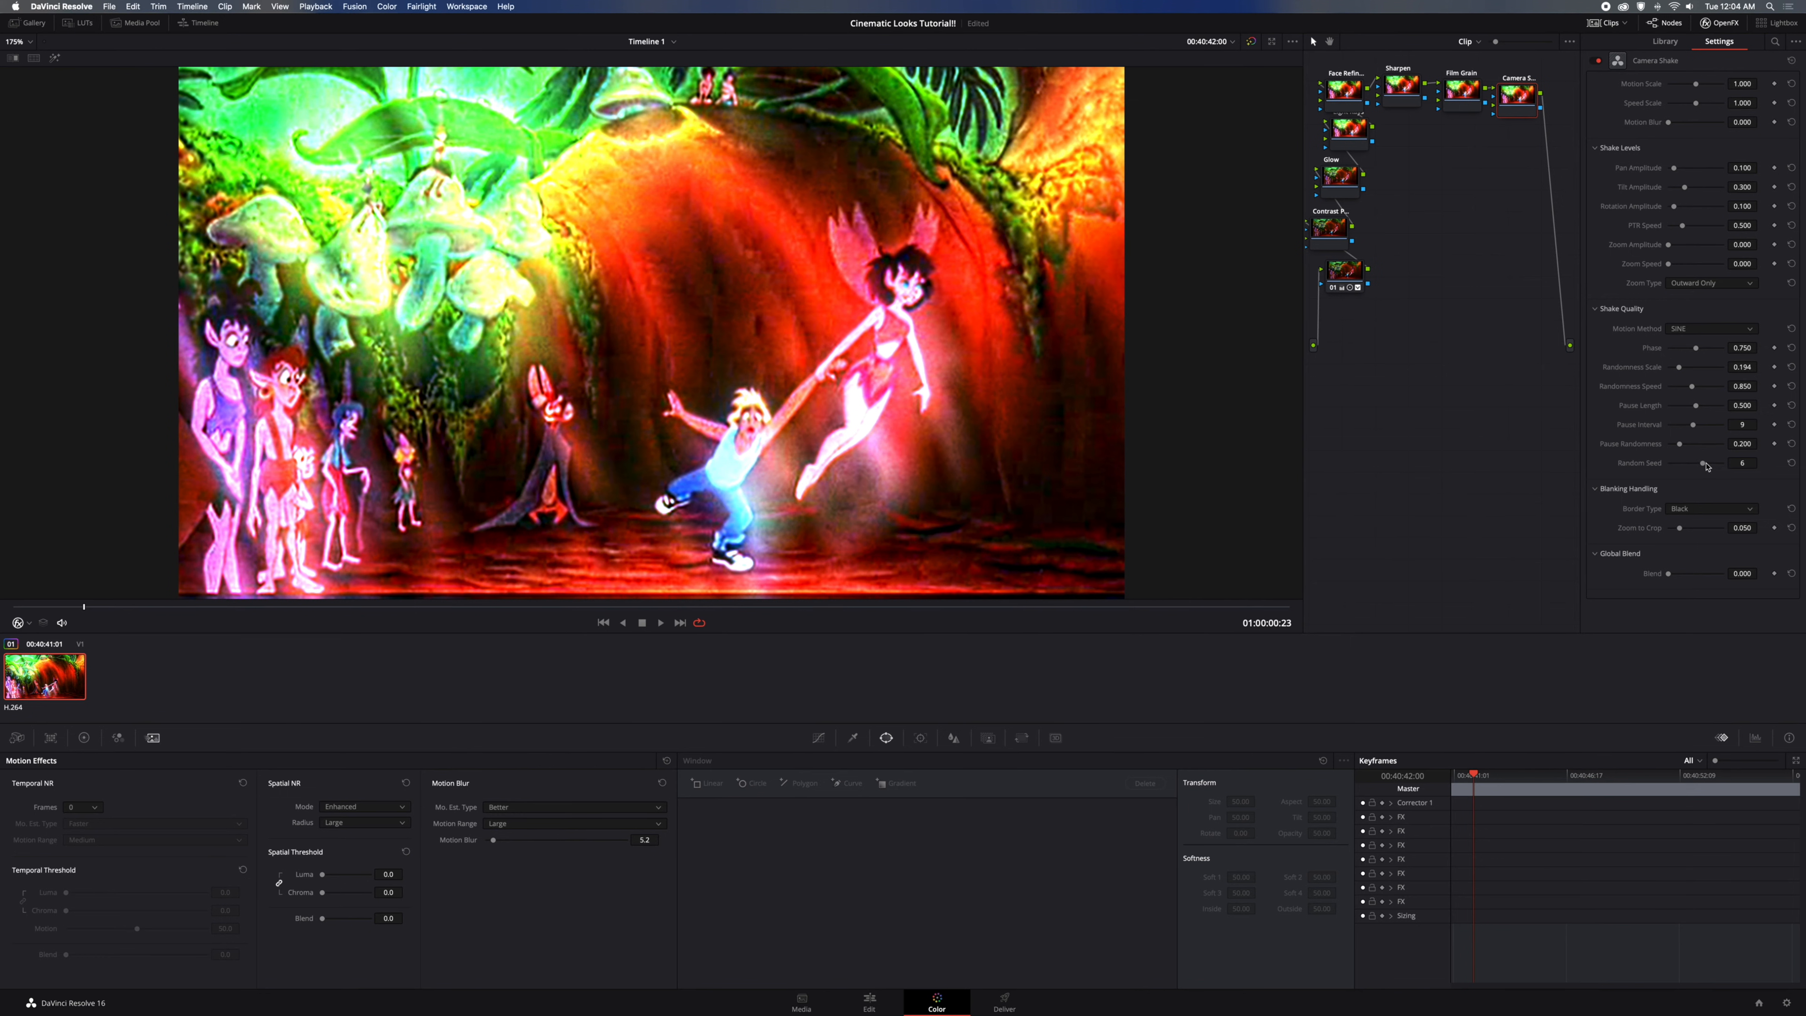
Set the camera shake's border type to Reflect and its zoom type to Outward and Inward
{"action": "left_click", "coordinate": [1689, 509]}
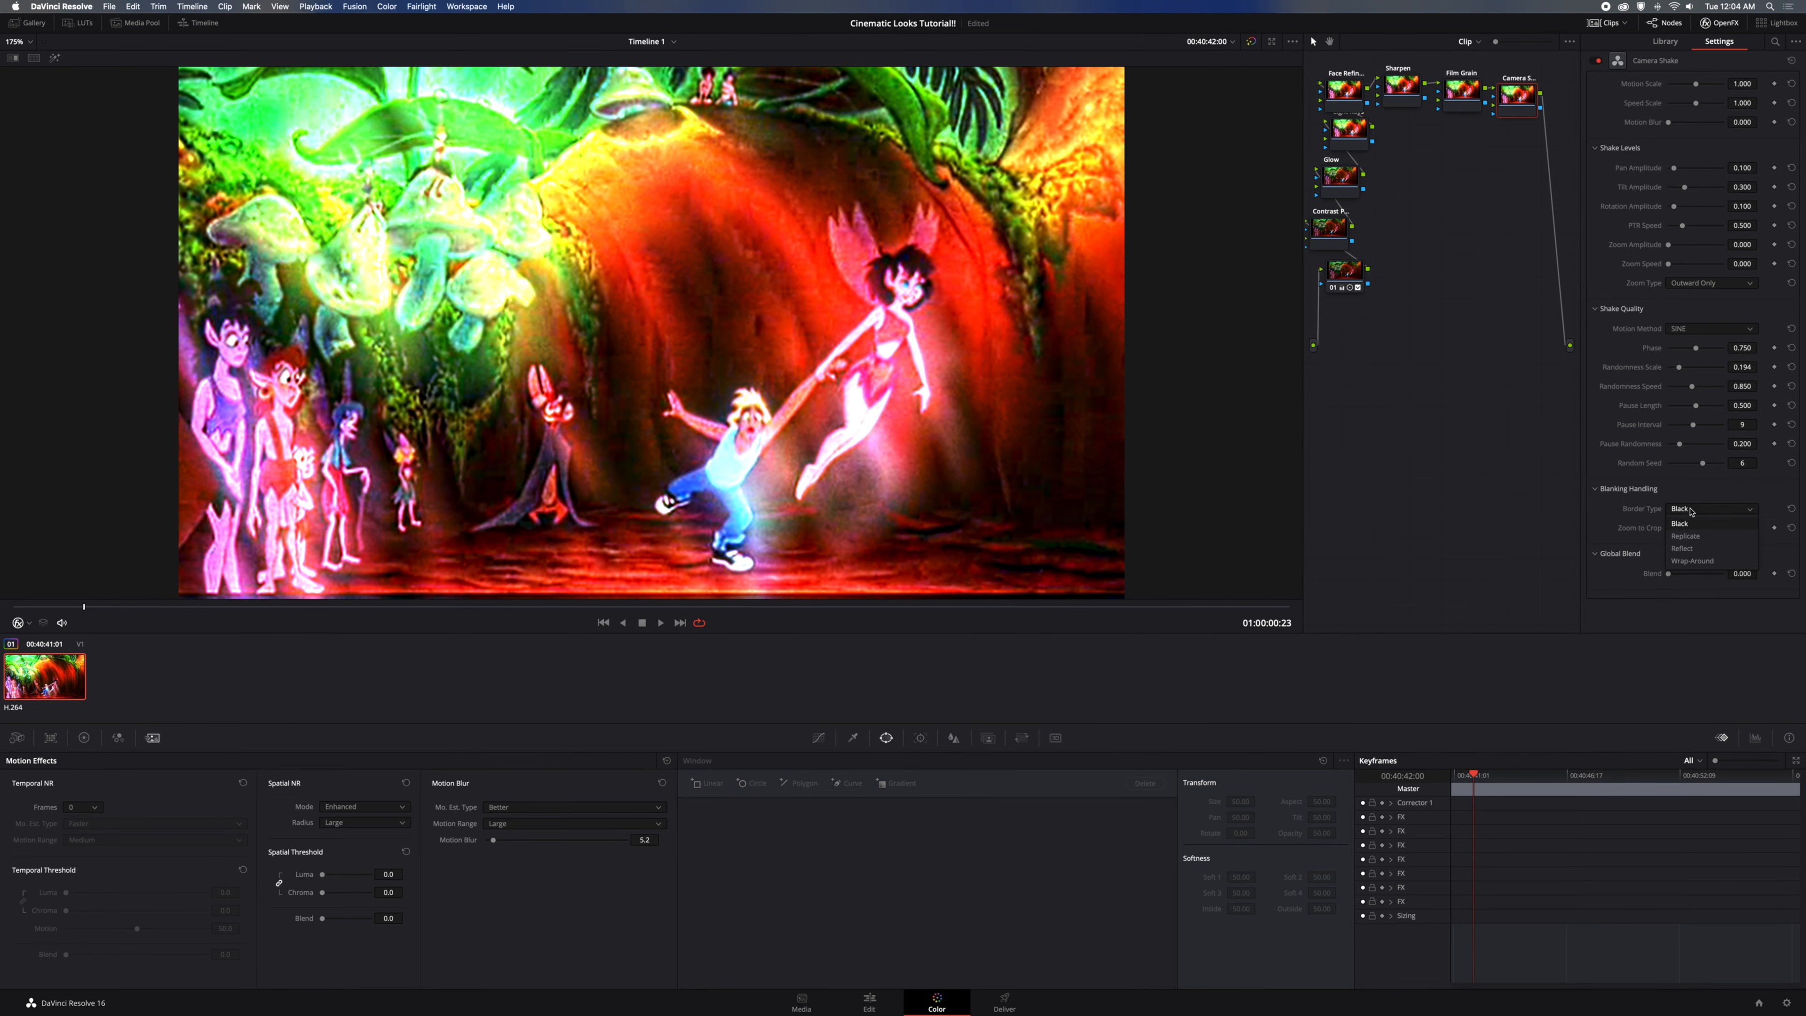
{"action": "left_click", "coordinate": [1699, 550]}
{"action": "left_click", "coordinate": [1693, 285]}
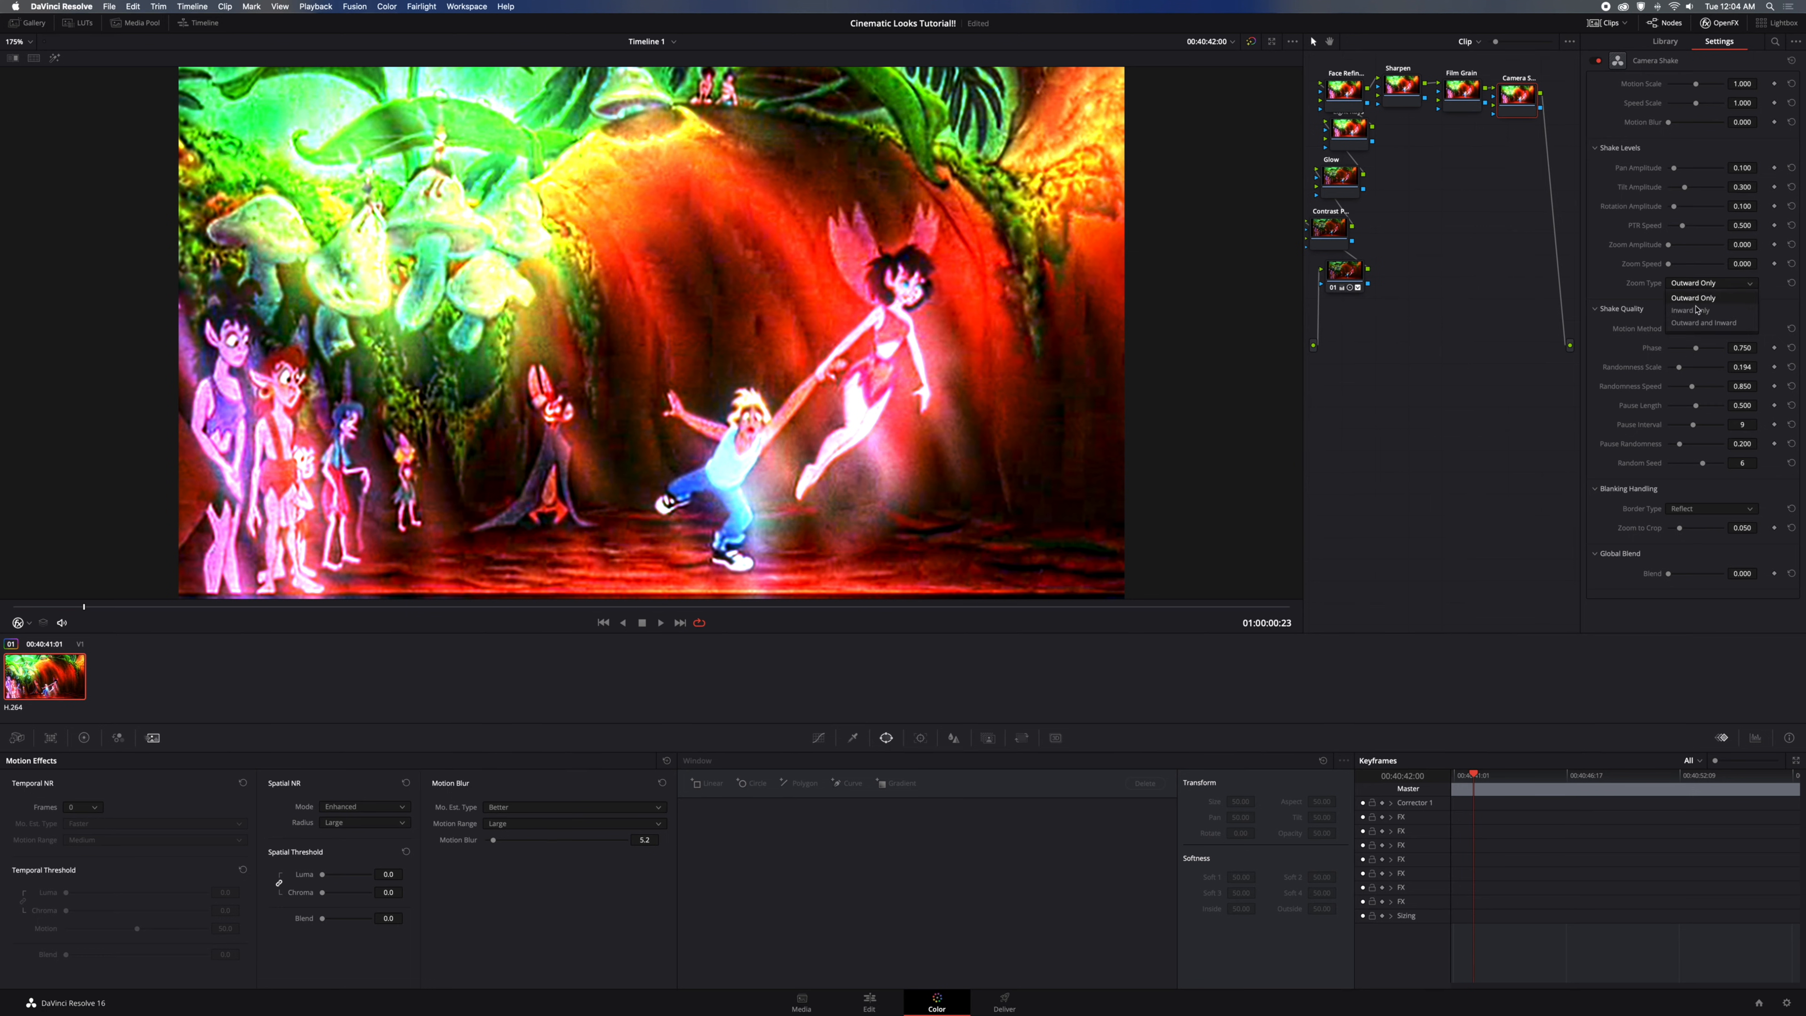
{"action": "left_click", "coordinate": [1703, 325]}
Set motion scale to 0.143, speed scale 0.367, motion blur 0.051, randomness scale 0.377, randomness speed 0.449, zoom to crop 0.041 and global blend 0.010
{"action": "left_click_drag", "start_coordinate": [1696, 83], "coordinate": [1672, 125]}
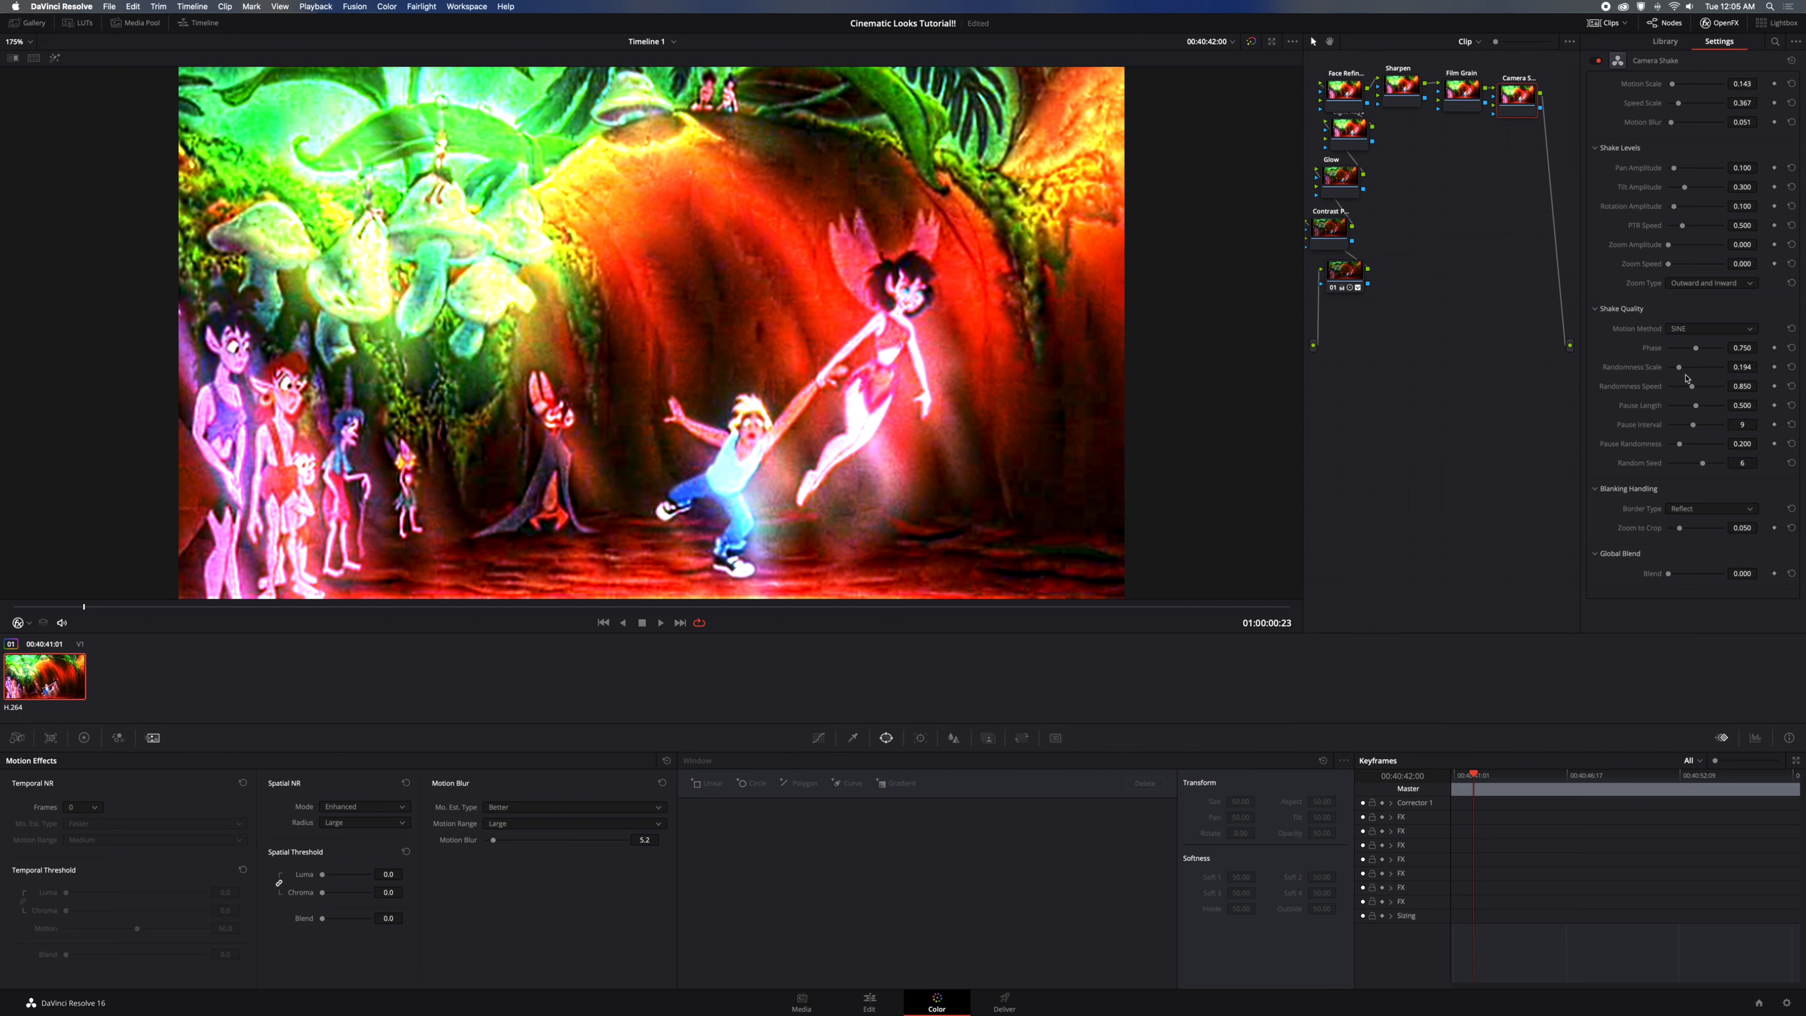
{"action": "left_click_drag", "start_coordinate": [1680, 366], "coordinate": [1681, 392]}
{"action": "left_click_drag", "start_coordinate": [1676, 532], "coordinate": [1670, 579]}
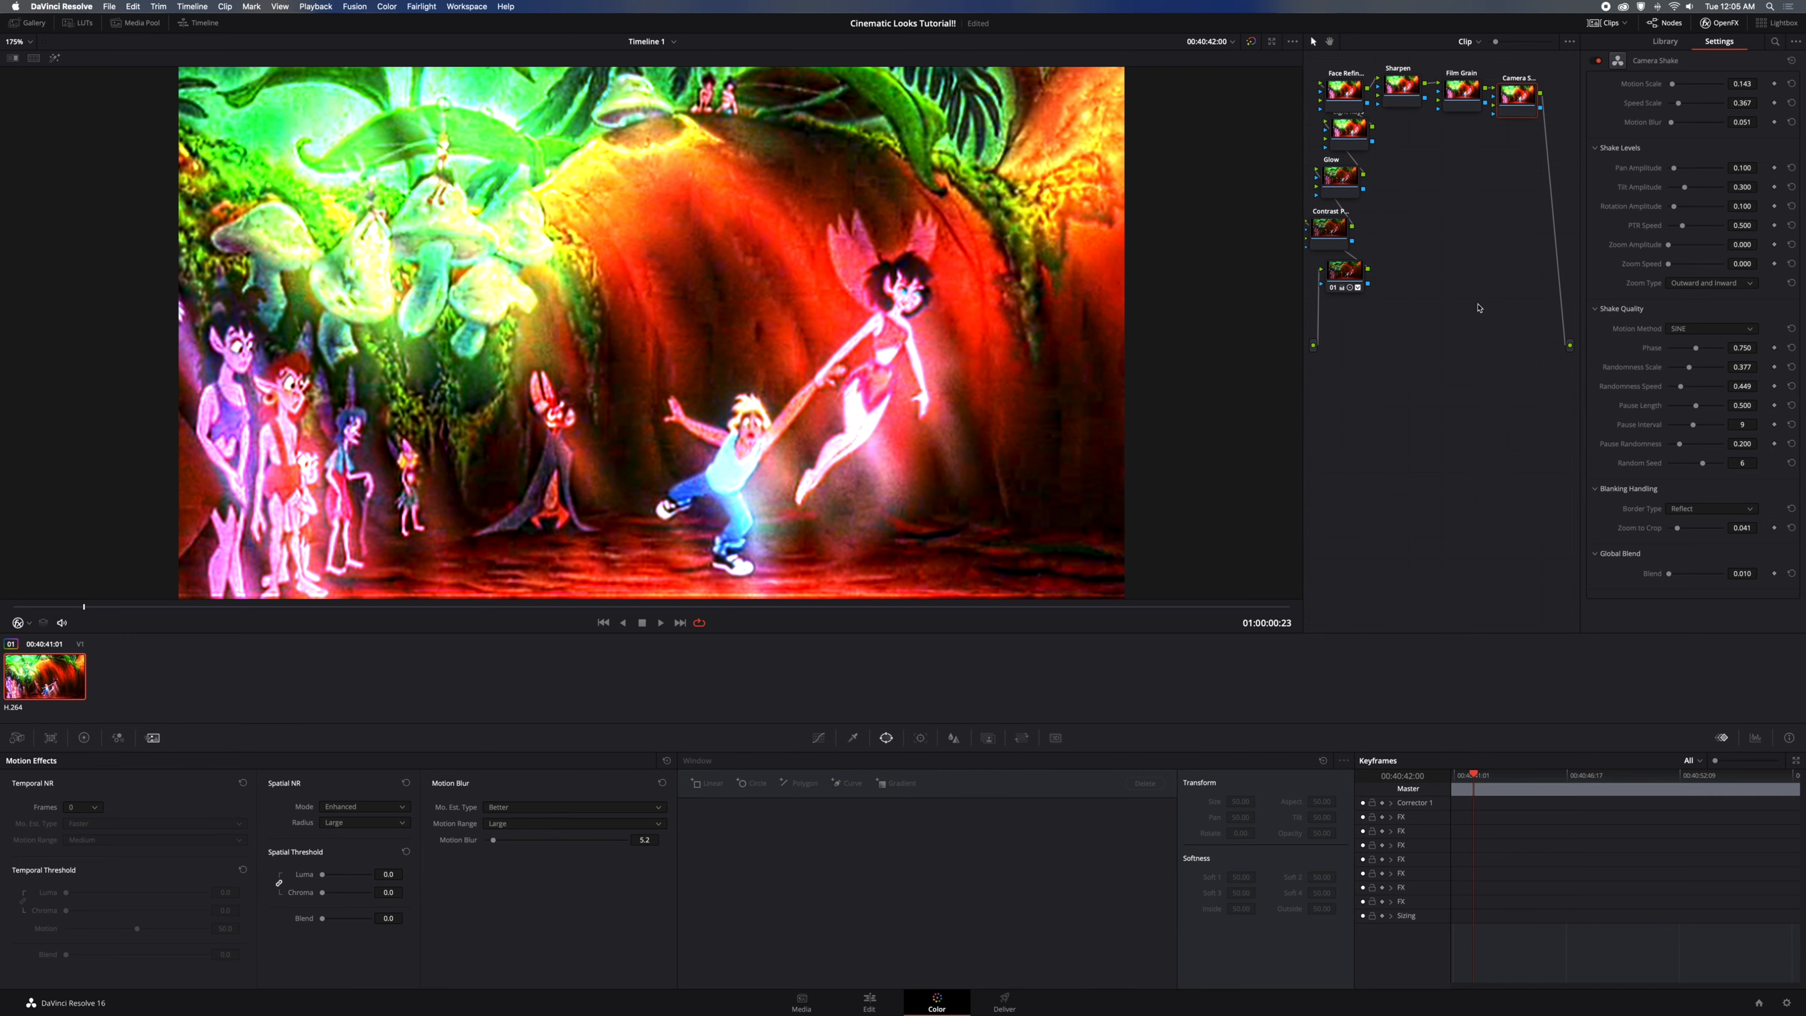
Add a Vignette node between the Camera Shake node and the output and switch its operating mode to Advanced
{"action": "left_click", "coordinate": [1665, 40]}
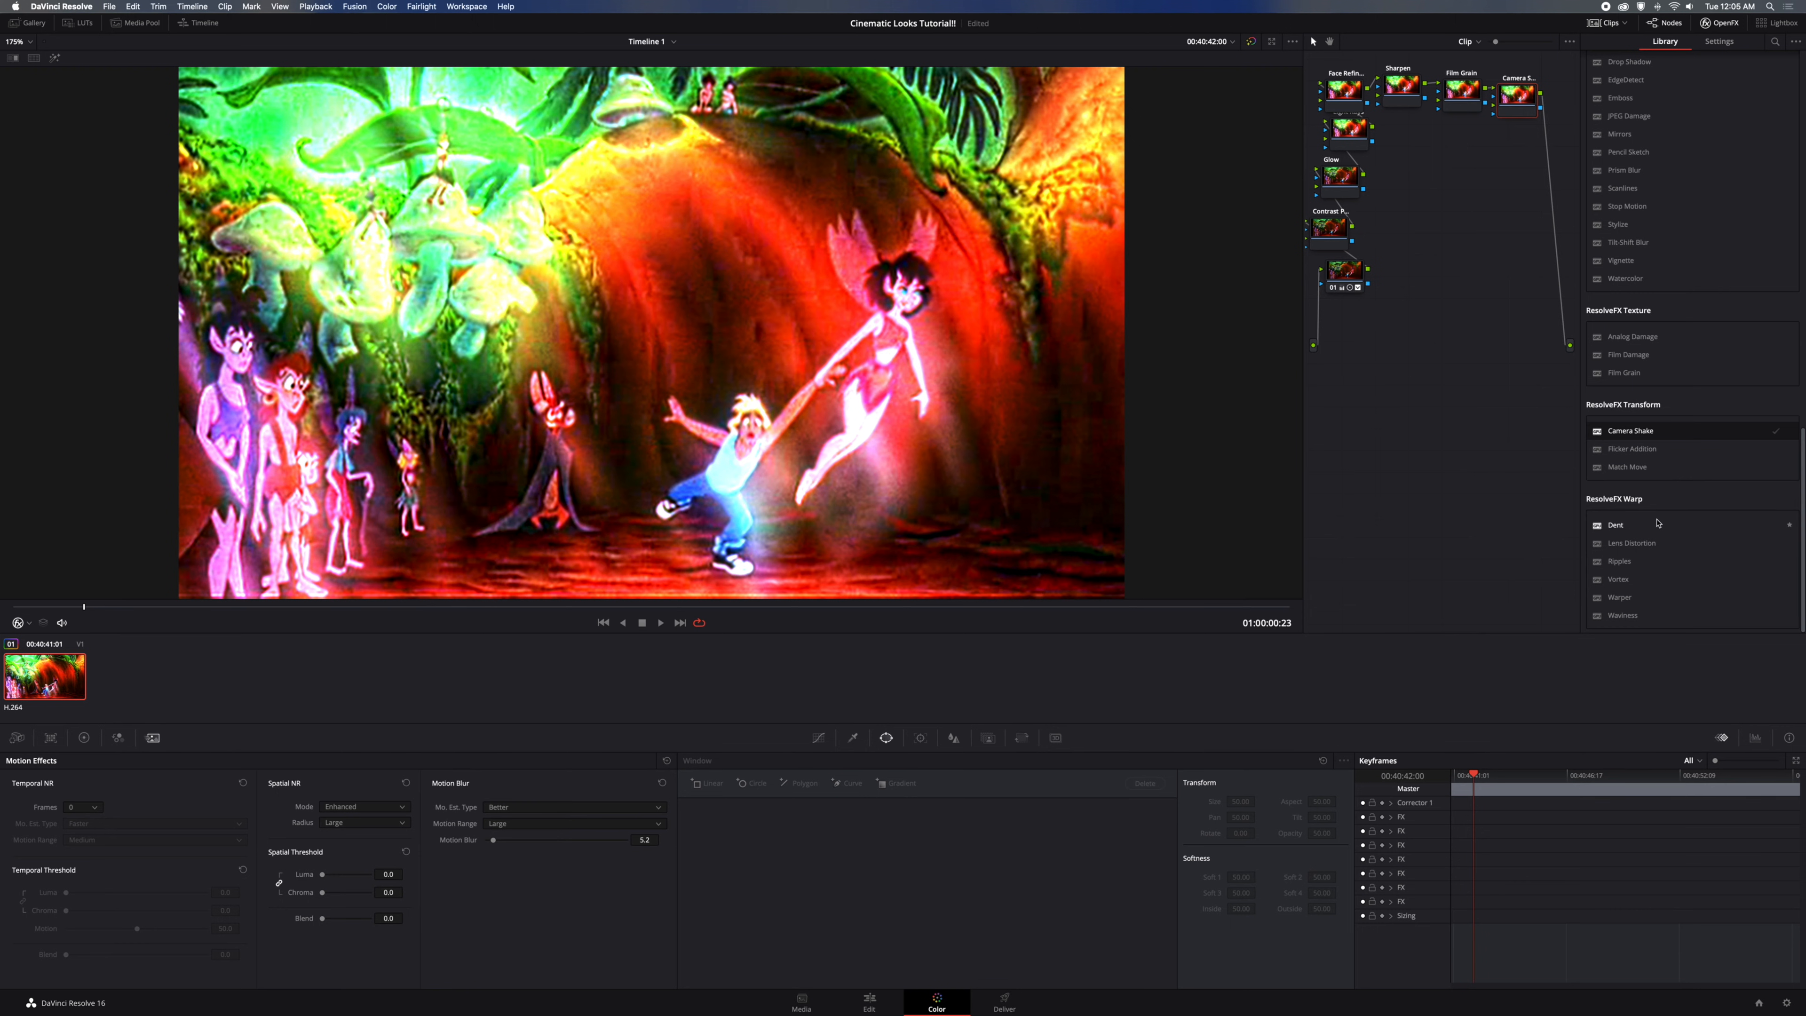
{"action": "scroll", "coordinate": [1658, 523], "scroll_direction": "up", "scroll_amount": 5}
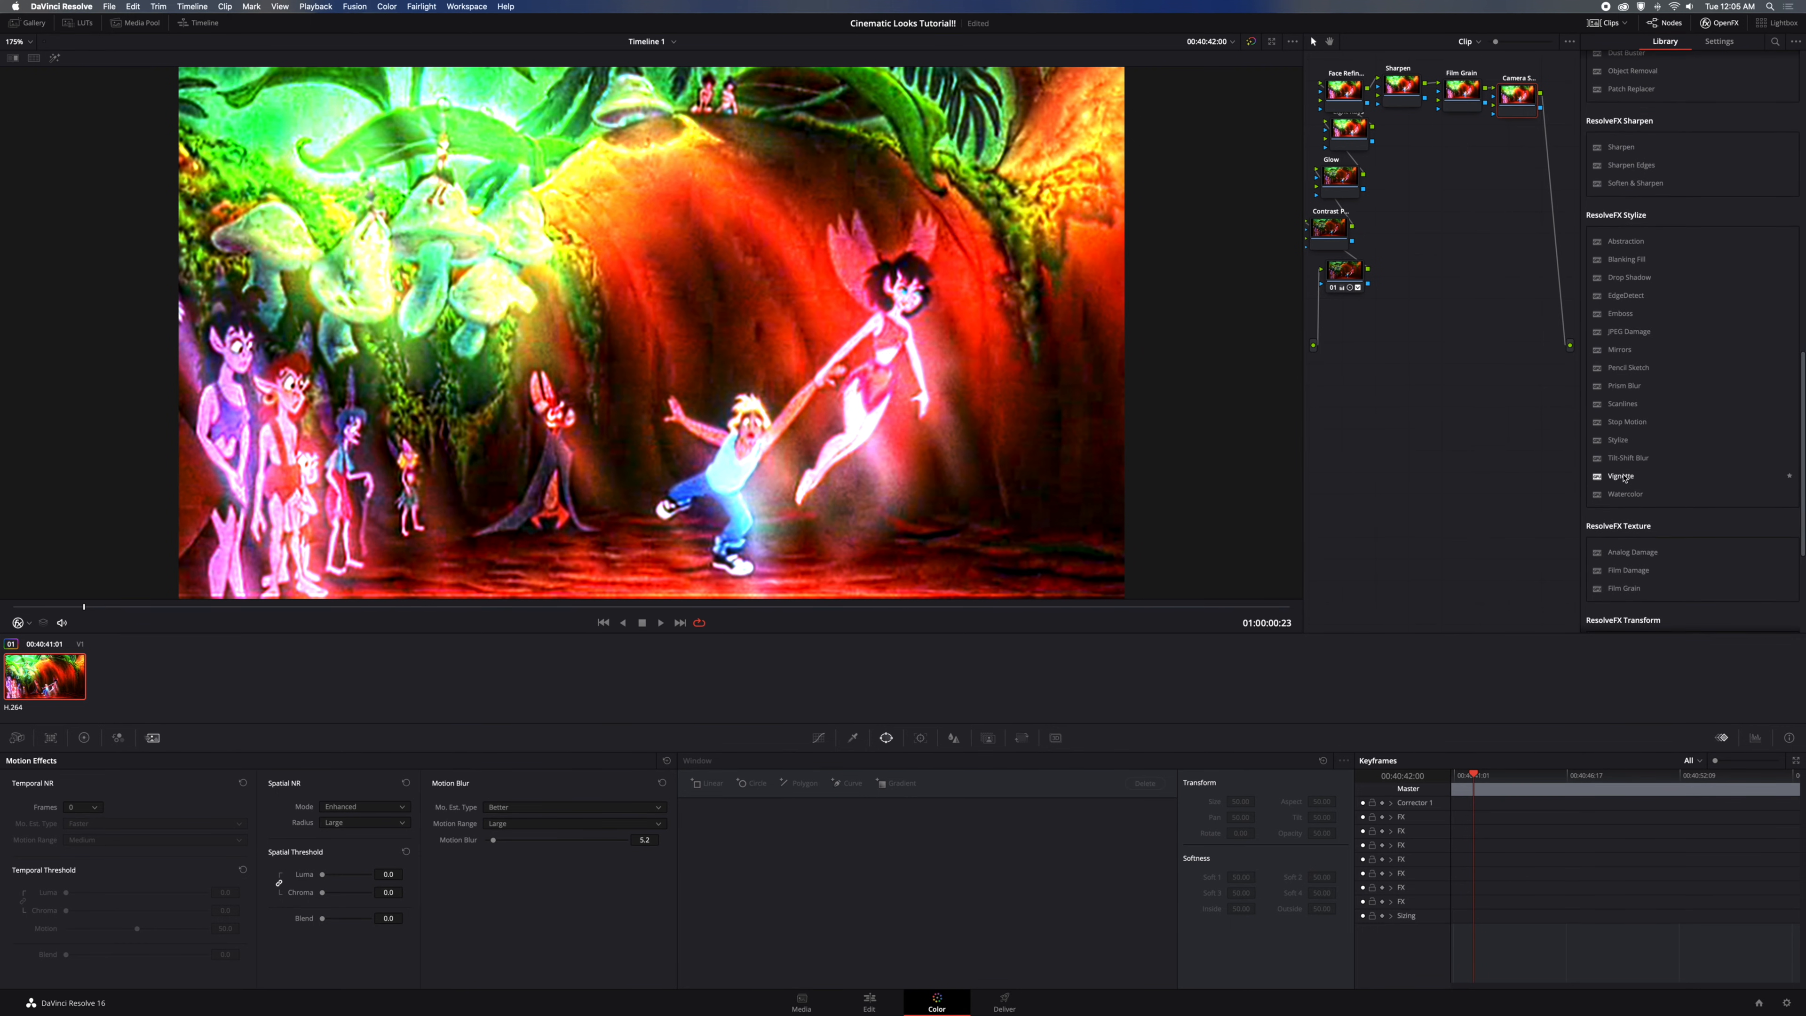
{"action": "left_click_drag", "start_coordinate": [1625, 478], "coordinate": [1553, 204]}
{"action": "left_click", "coordinate": [1711, 83]}
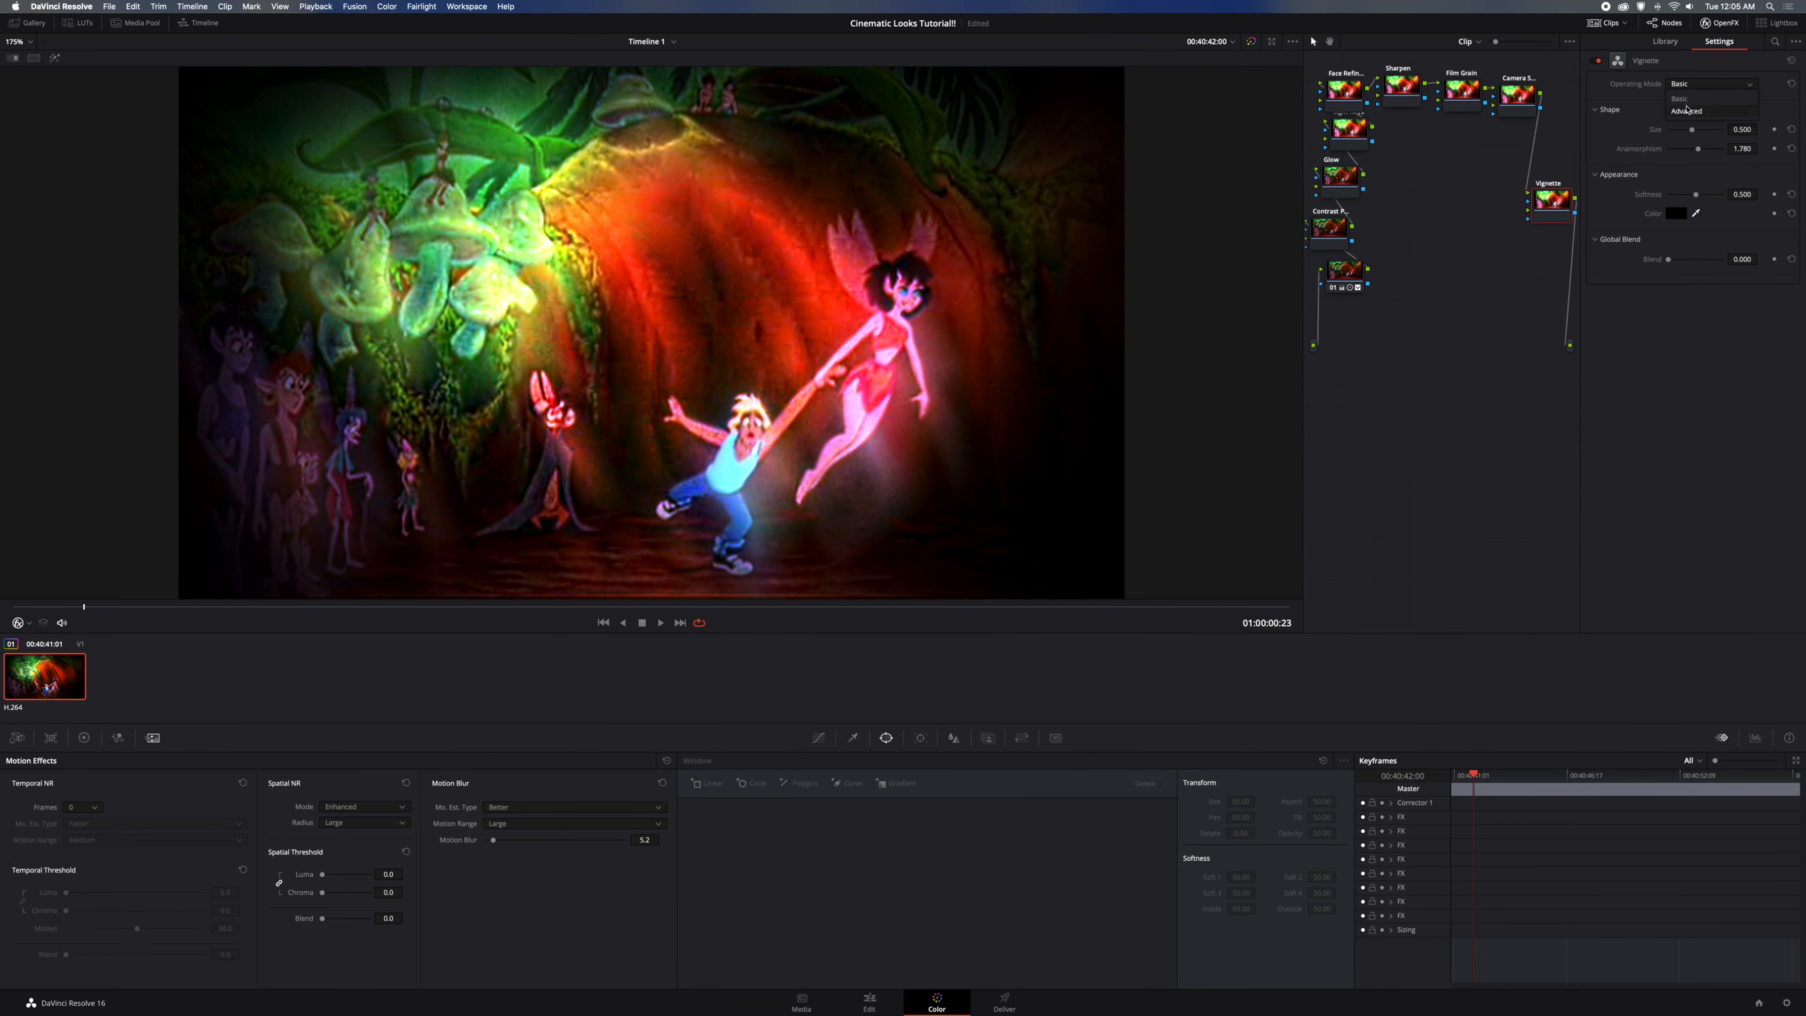
{"action": "left_click", "coordinate": [1688, 110]}
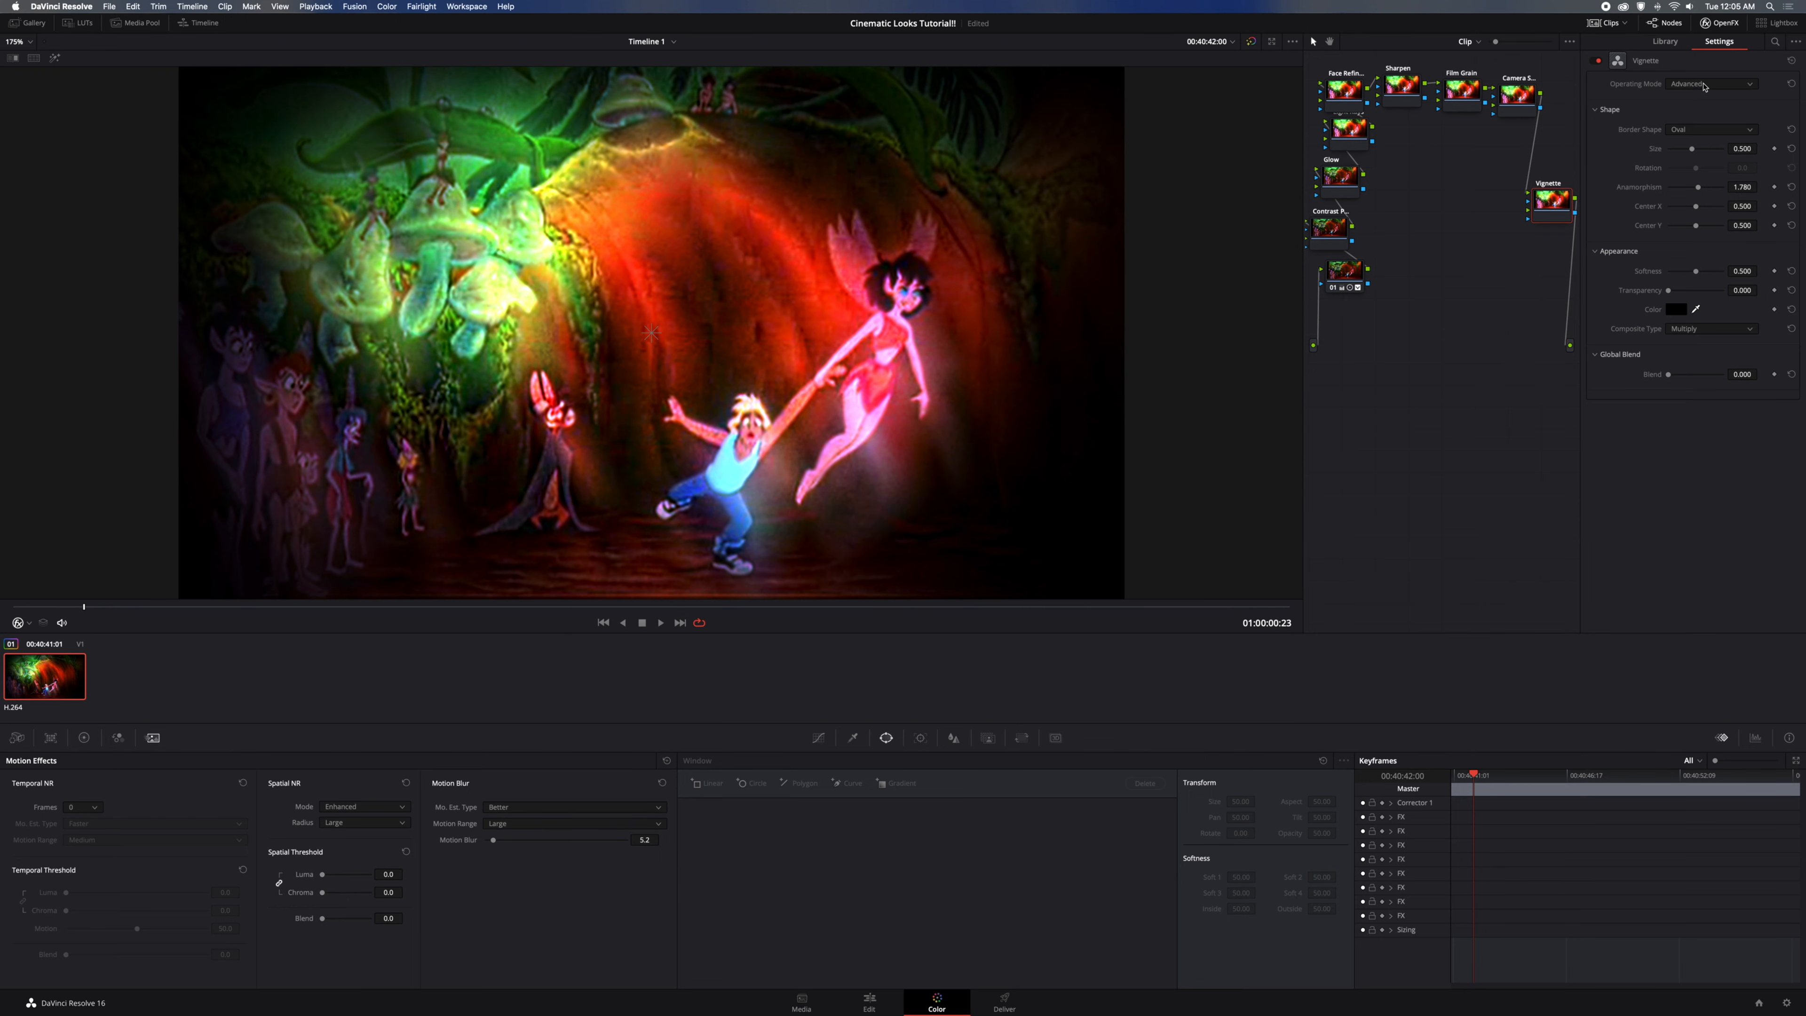
Keep the vignette Oval with size 0.411, anamorphism 2.238, softness 0.530, transparency 0.082 and global blend 0.010
{"action": "left_click", "coordinate": [1701, 132]}
{"action": "left_click", "coordinate": [1718, 143]}
{"action": "left_click_drag", "start_coordinate": [1692, 151], "coordinate": [1709, 191]}
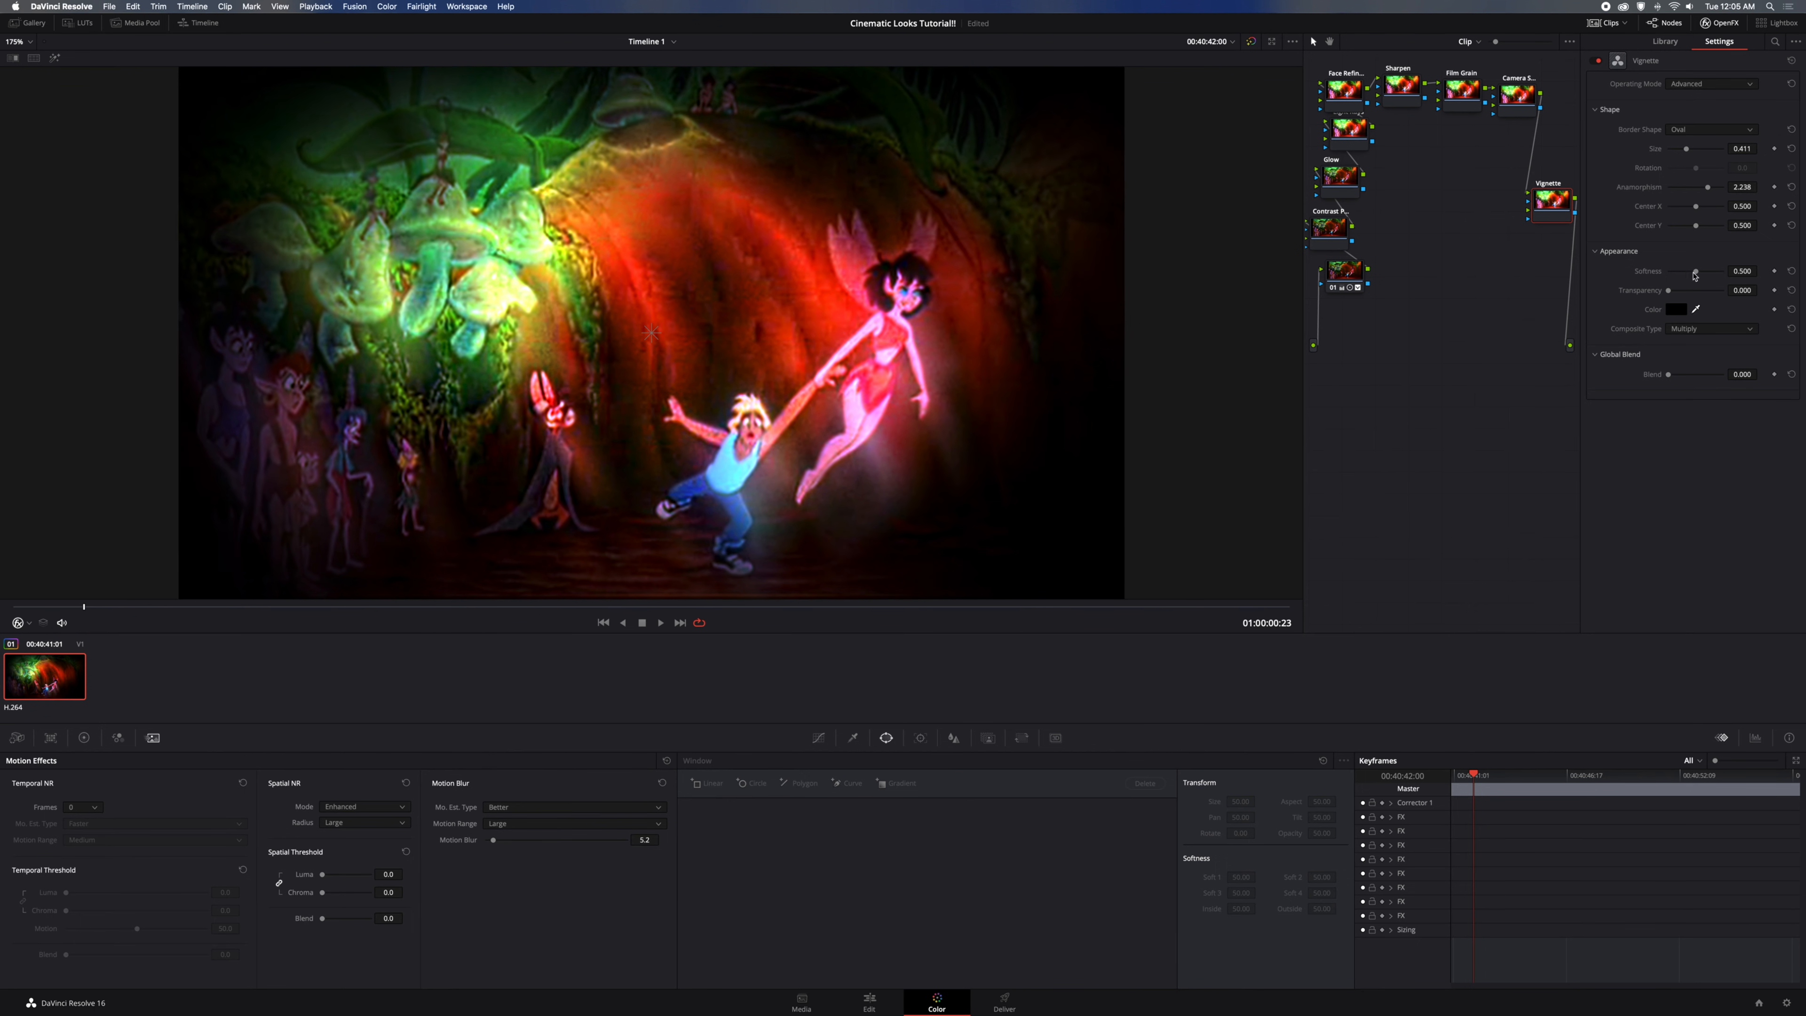
{"action": "left_click_drag", "start_coordinate": [1697, 274], "coordinate": [1674, 291]}
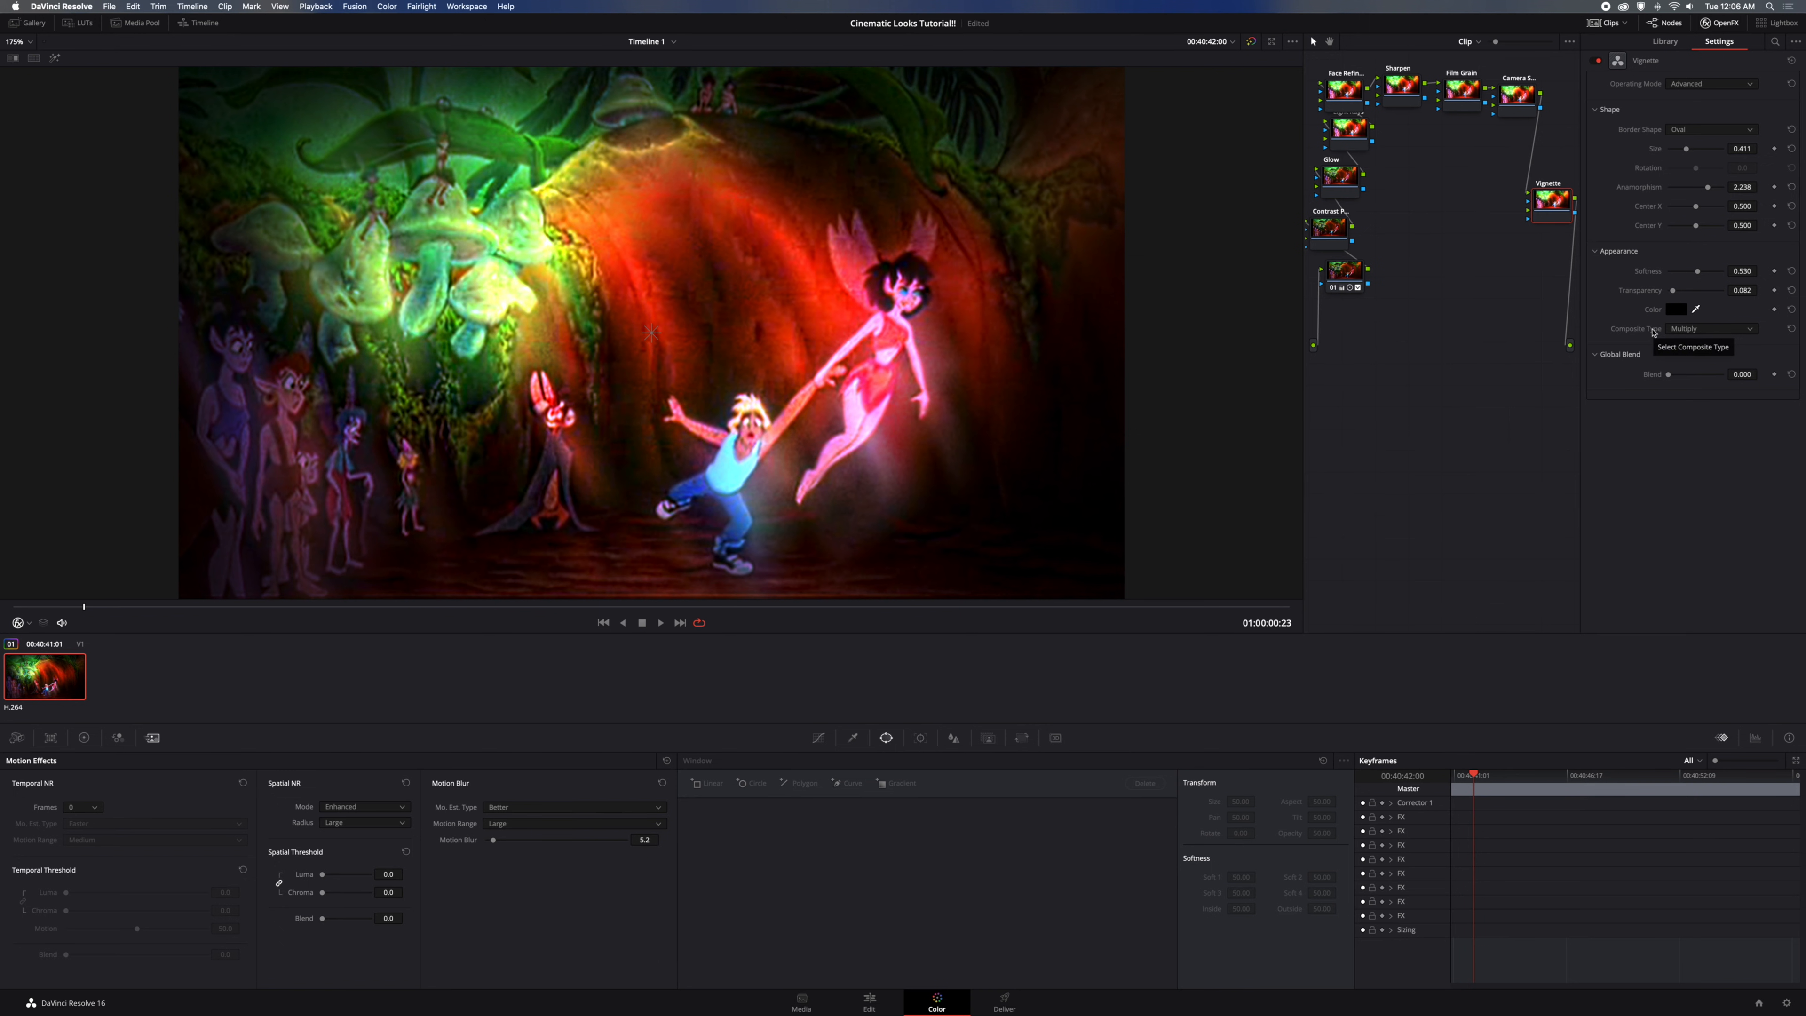
{"action": "left_click_drag", "start_coordinate": [1668, 375], "coordinate": [1669, 378]}
{"action": "left_click", "coordinate": [1664, 43]}
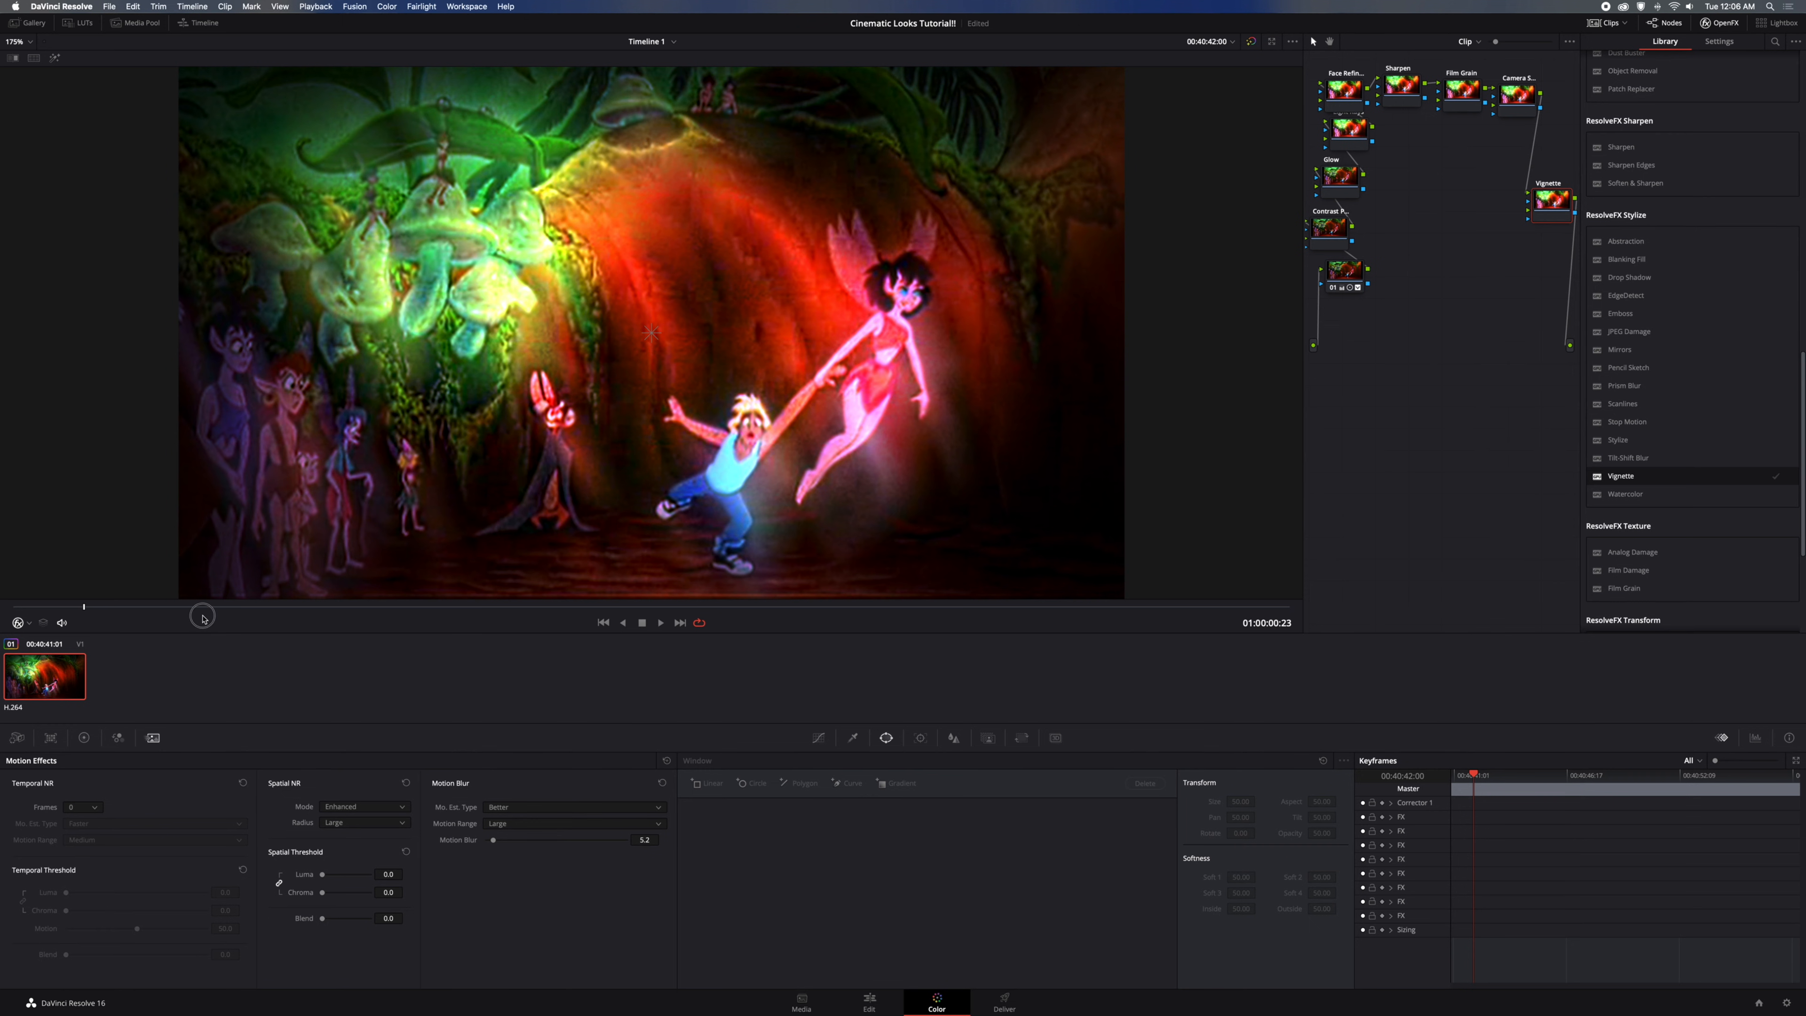
Play the graded clip from the start of the timeline on the Edit page, stop and return to the first frame
{"action": "left_click", "coordinate": [859, 998]}
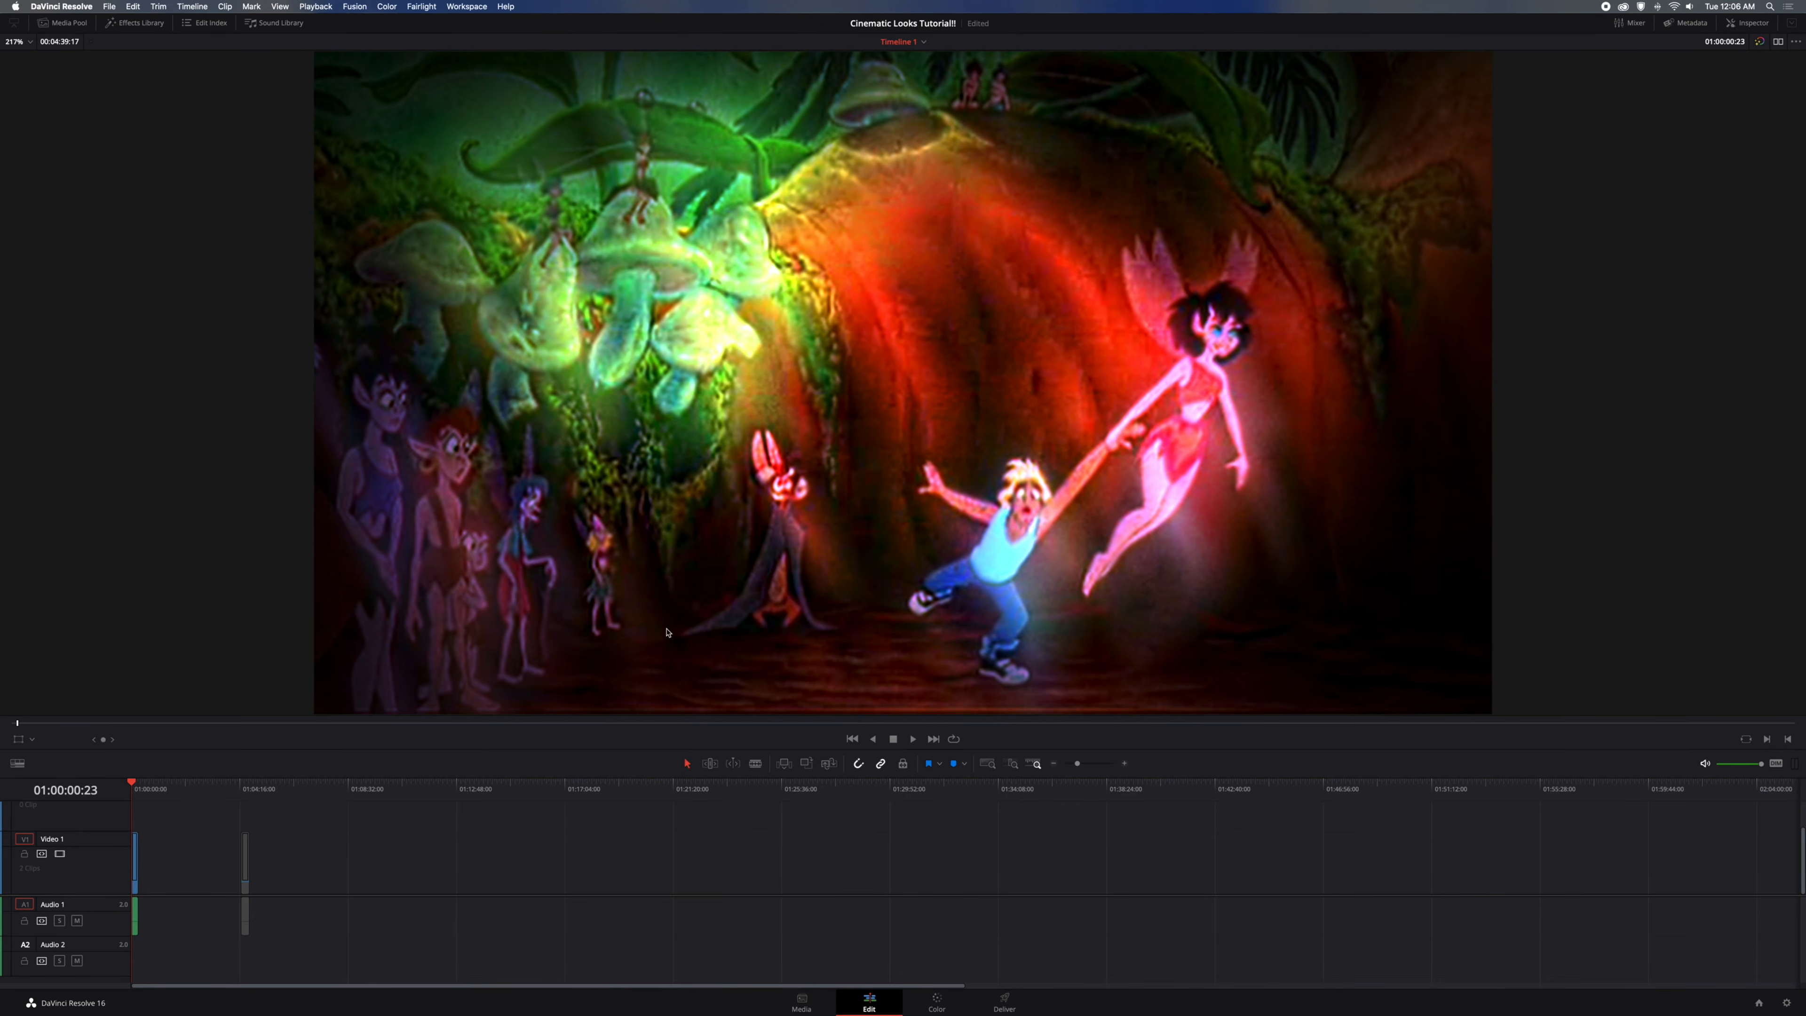
{"action": "key", "text": "Home"}
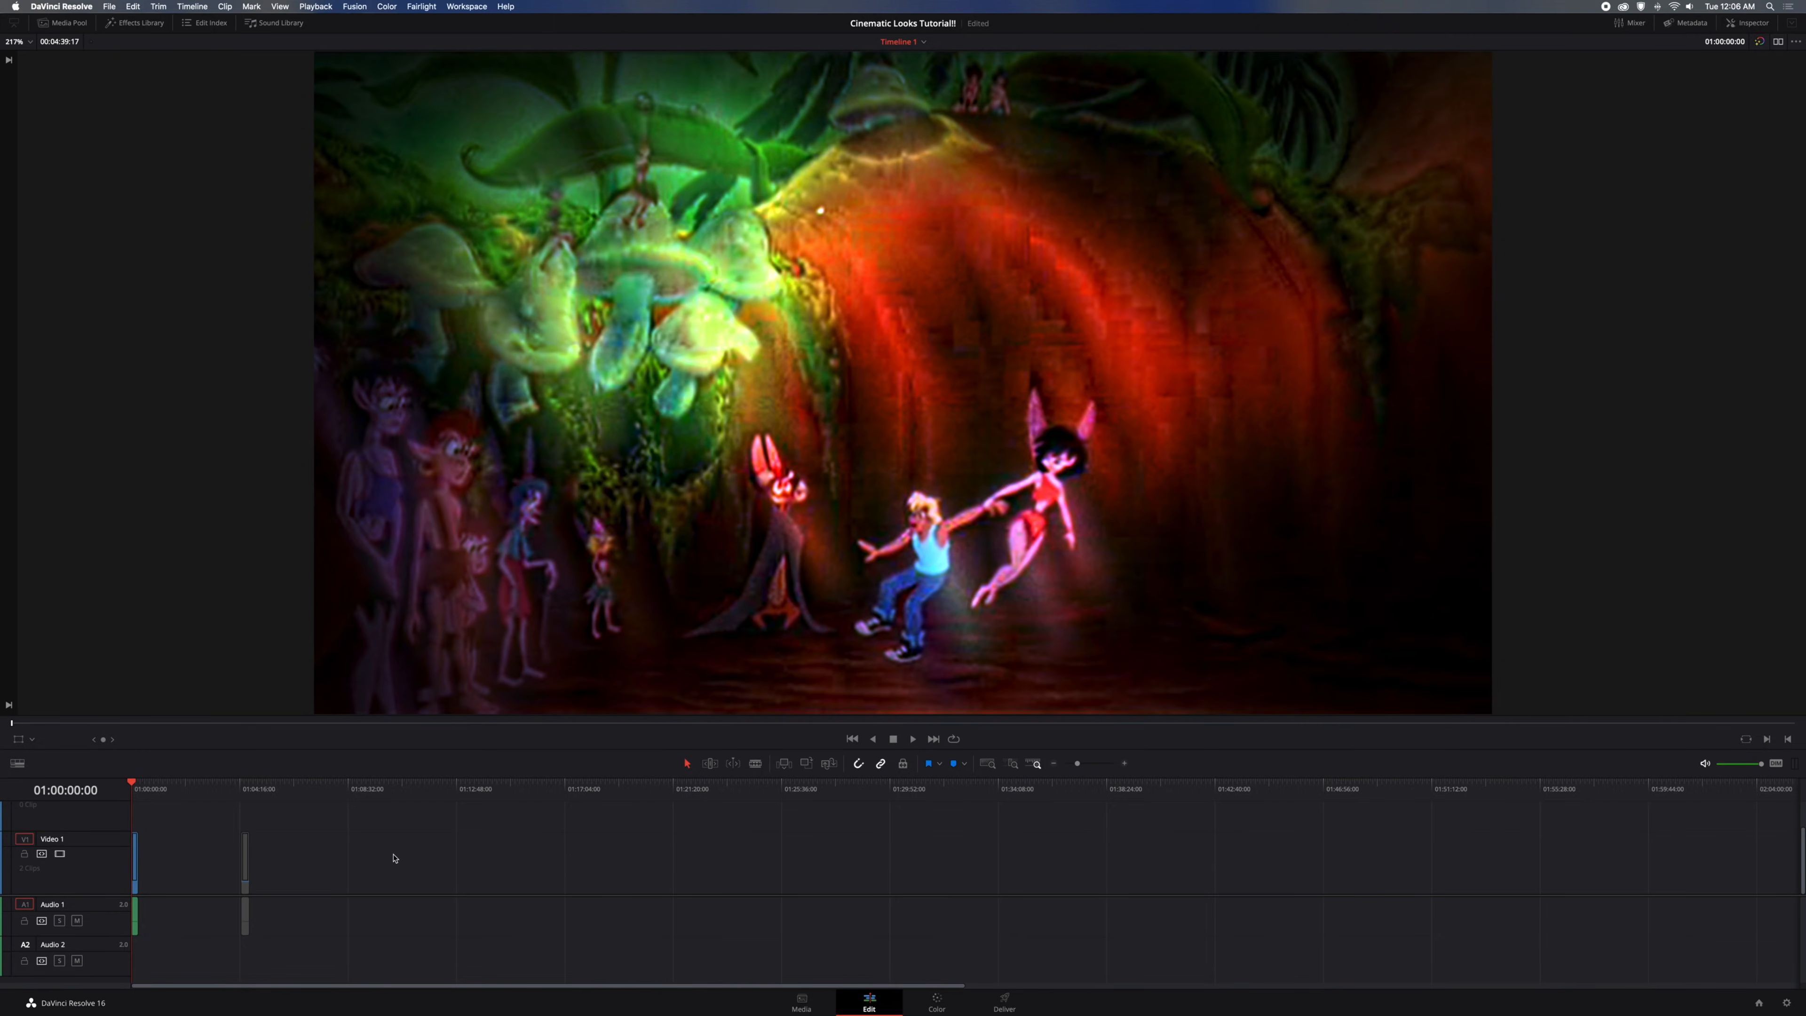
{"action": "key", "text": "space"}
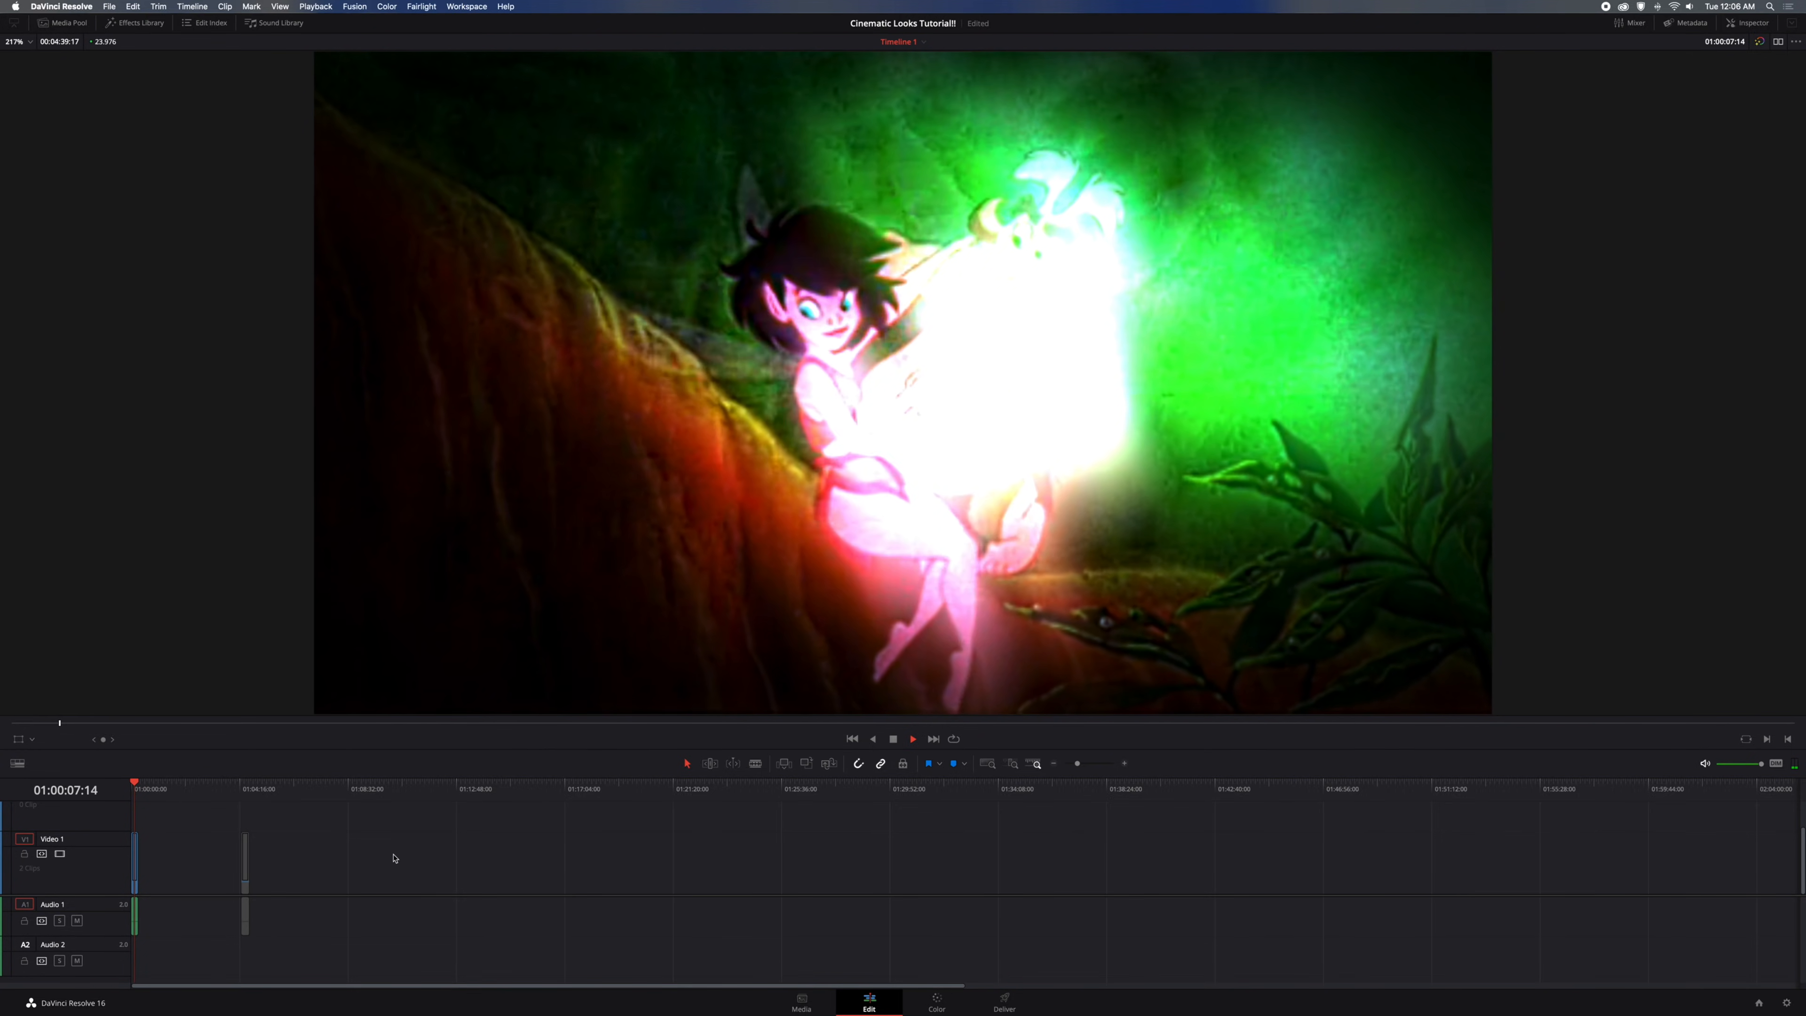
{"action": "key", "text": "space"}
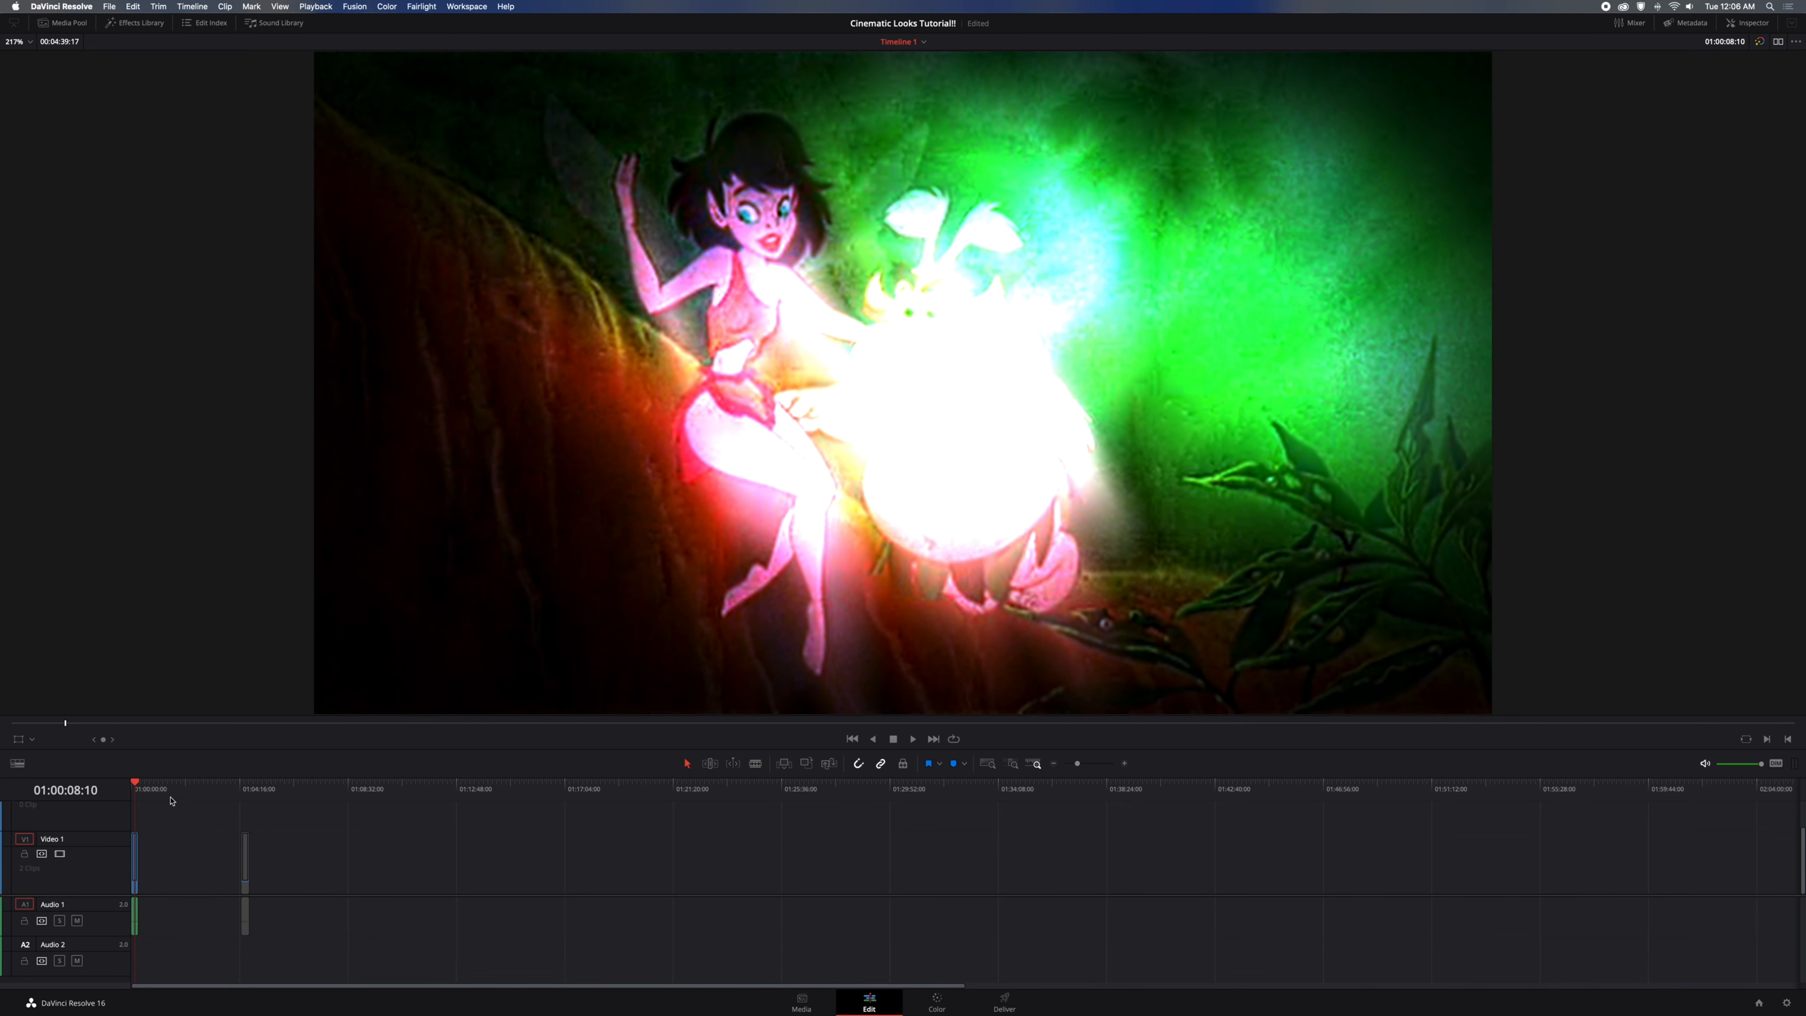
{"action": "key", "text": "Home"}
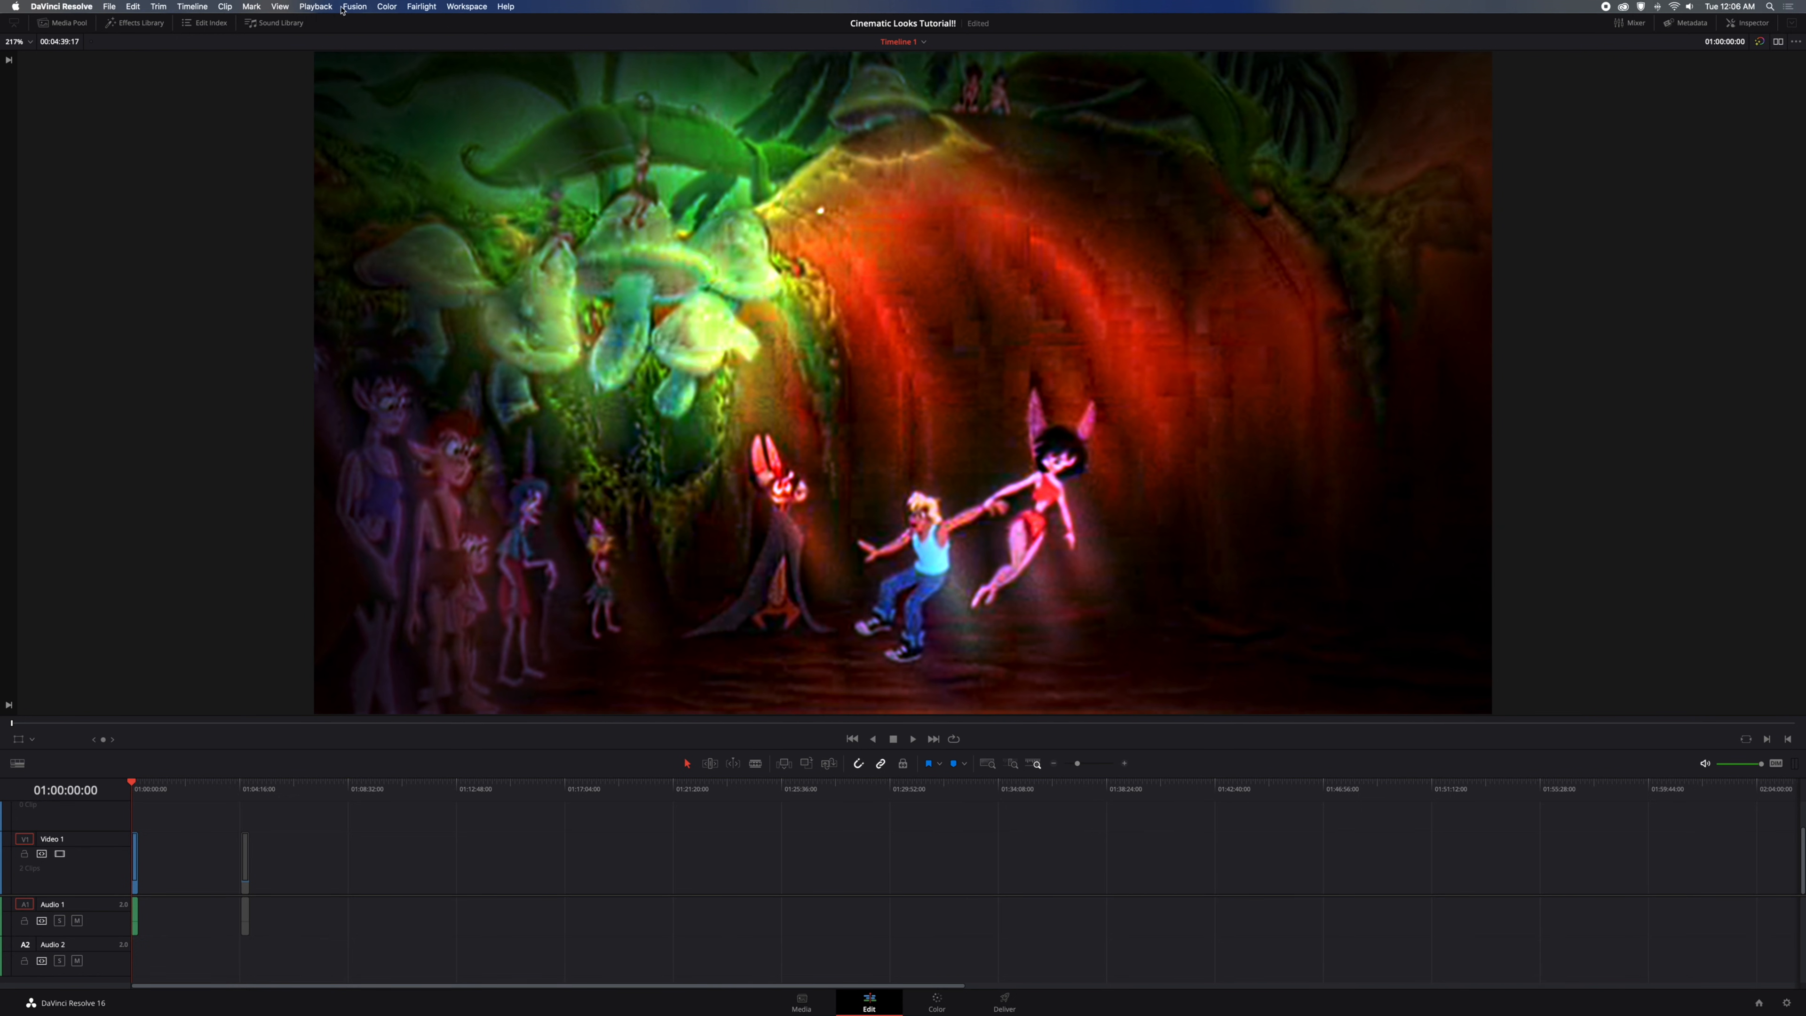
Review the proxy mode resolution options available for playback
{"action": "left_click", "coordinate": [322, 7]}
{"action": "mouse_move", "coordinate": [399, 48]}
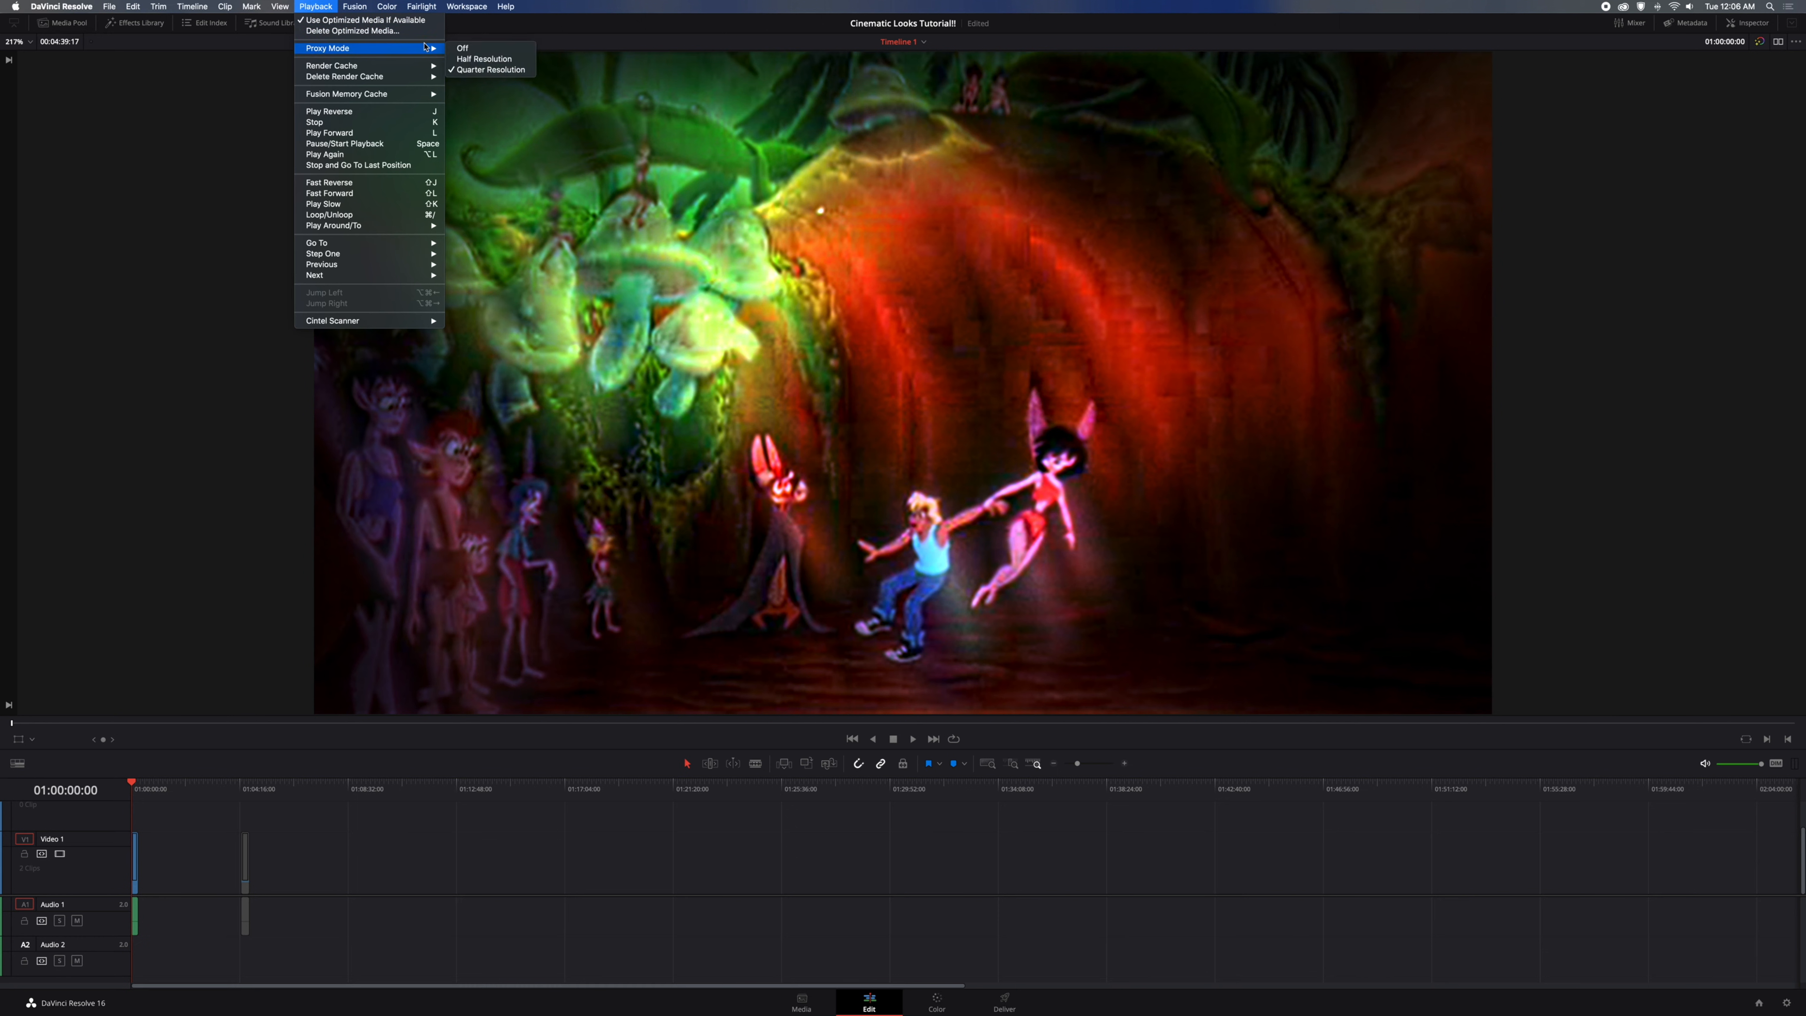
{"action": "left_click", "coordinate": [492, 51]}
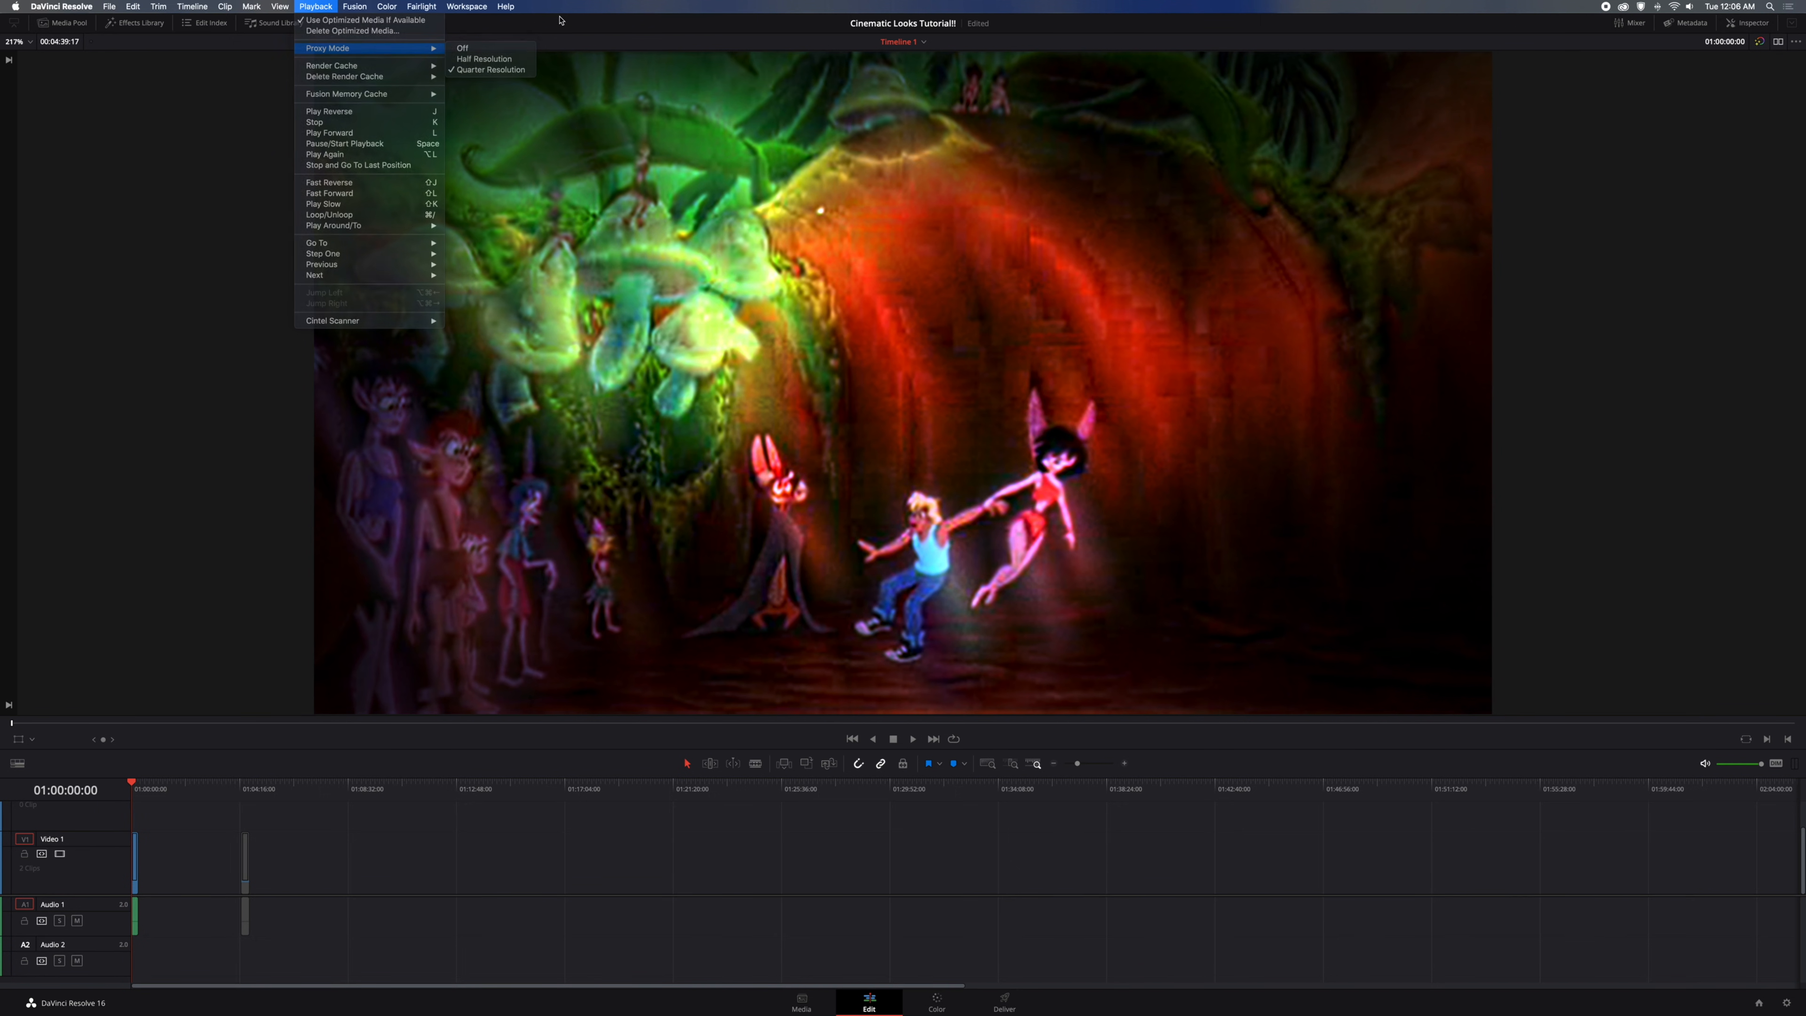
Move the distant second clip next to the first one on the timeline and park the playhead on it
{"action": "left_click_drag", "start_coordinate": [247, 855], "coordinate": [140, 856]}
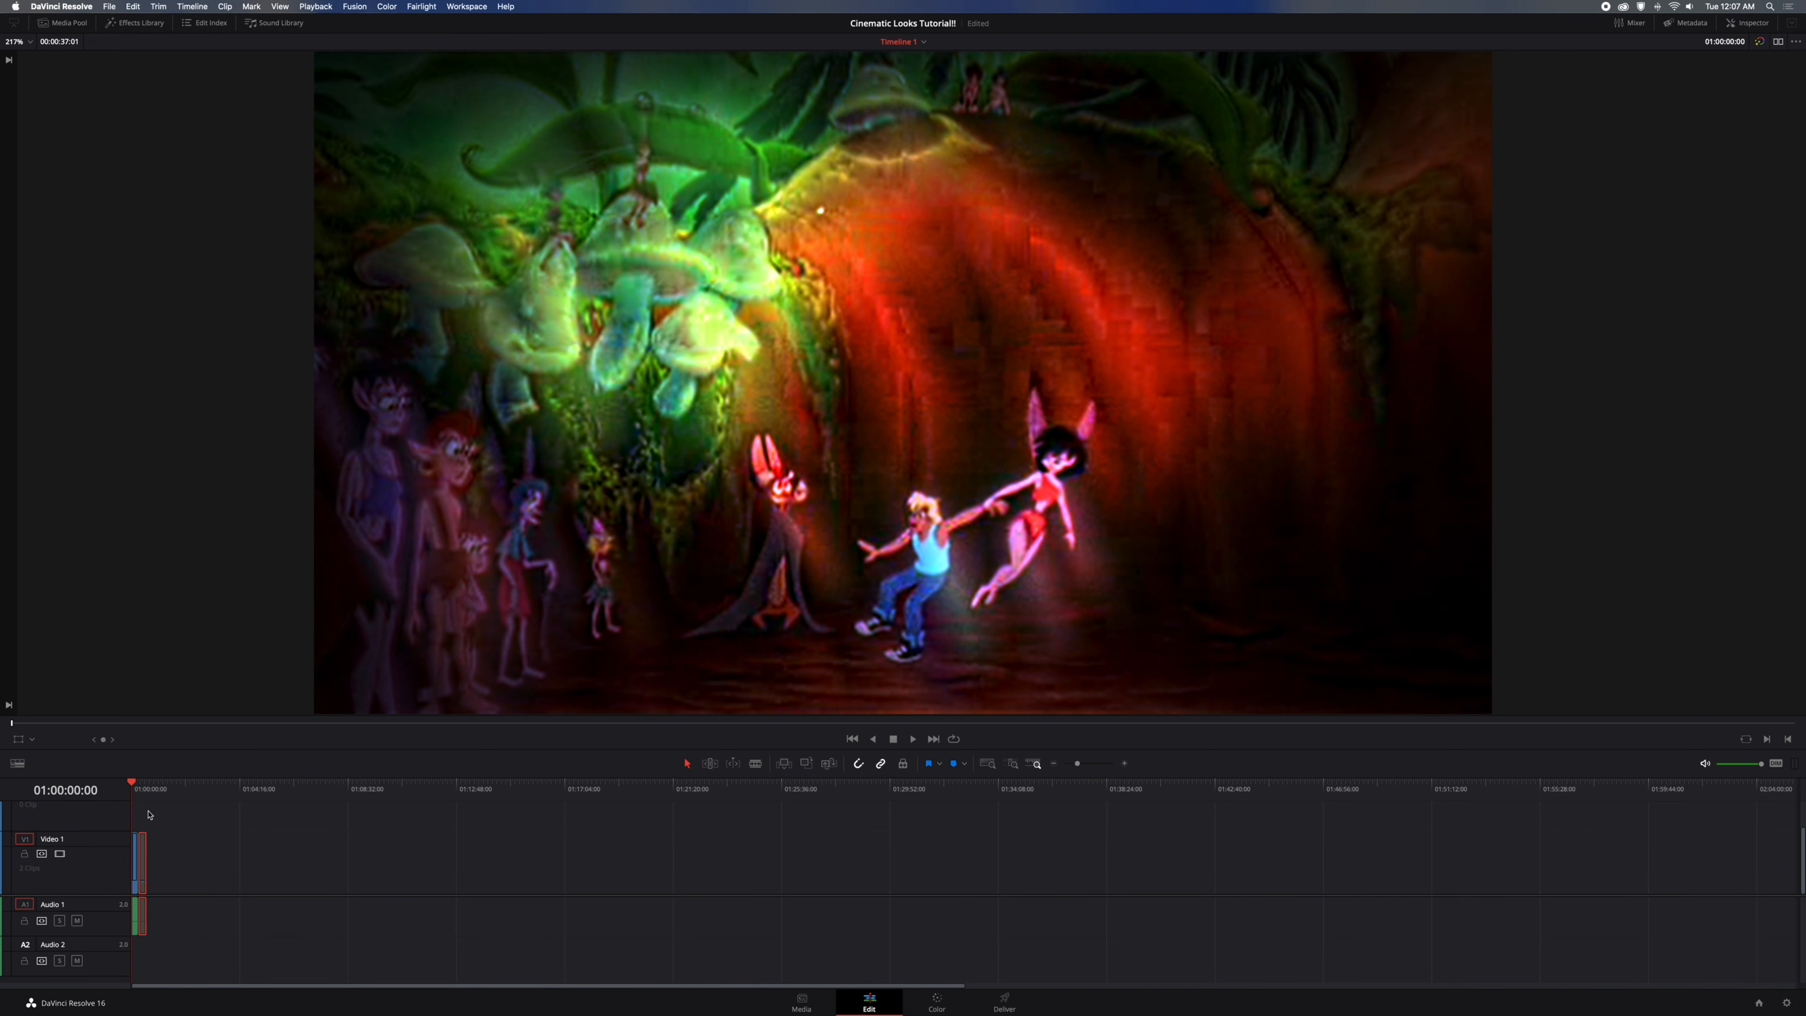
{"action": "left_click", "coordinate": [145, 796]}
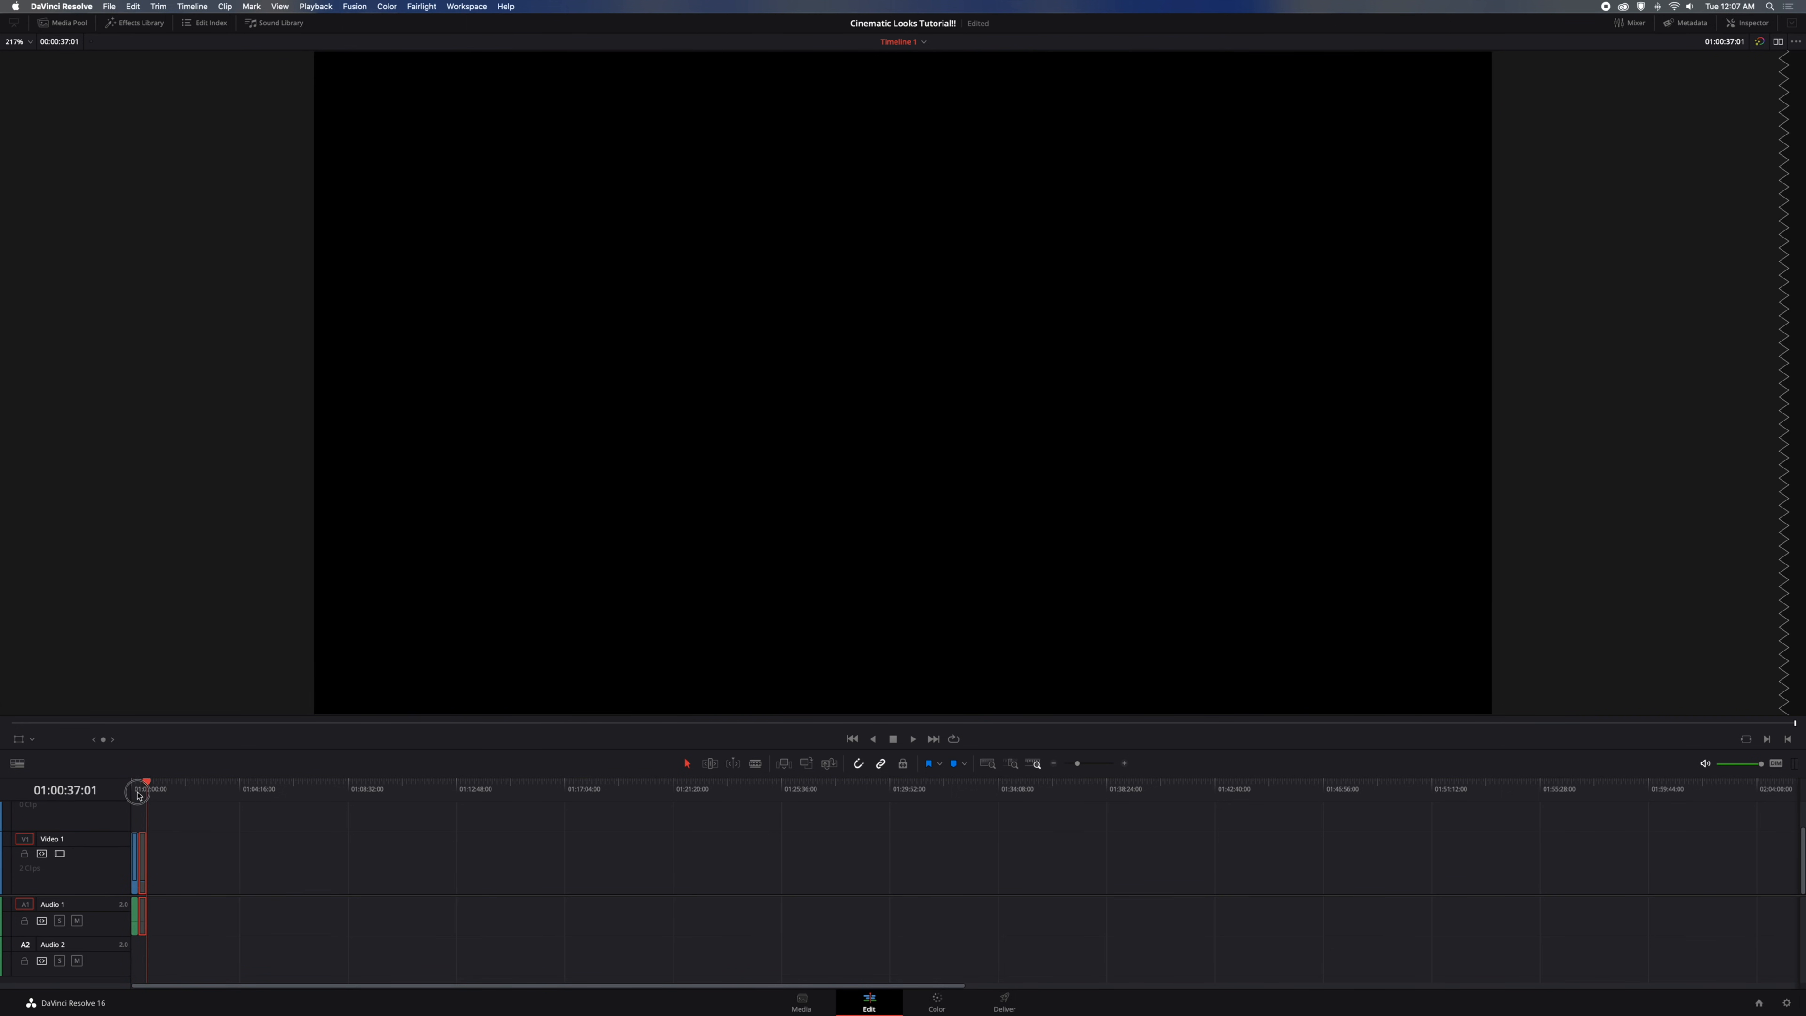
{"action": "left_click_drag", "start_coordinate": [151, 785], "coordinate": [138, 783]}
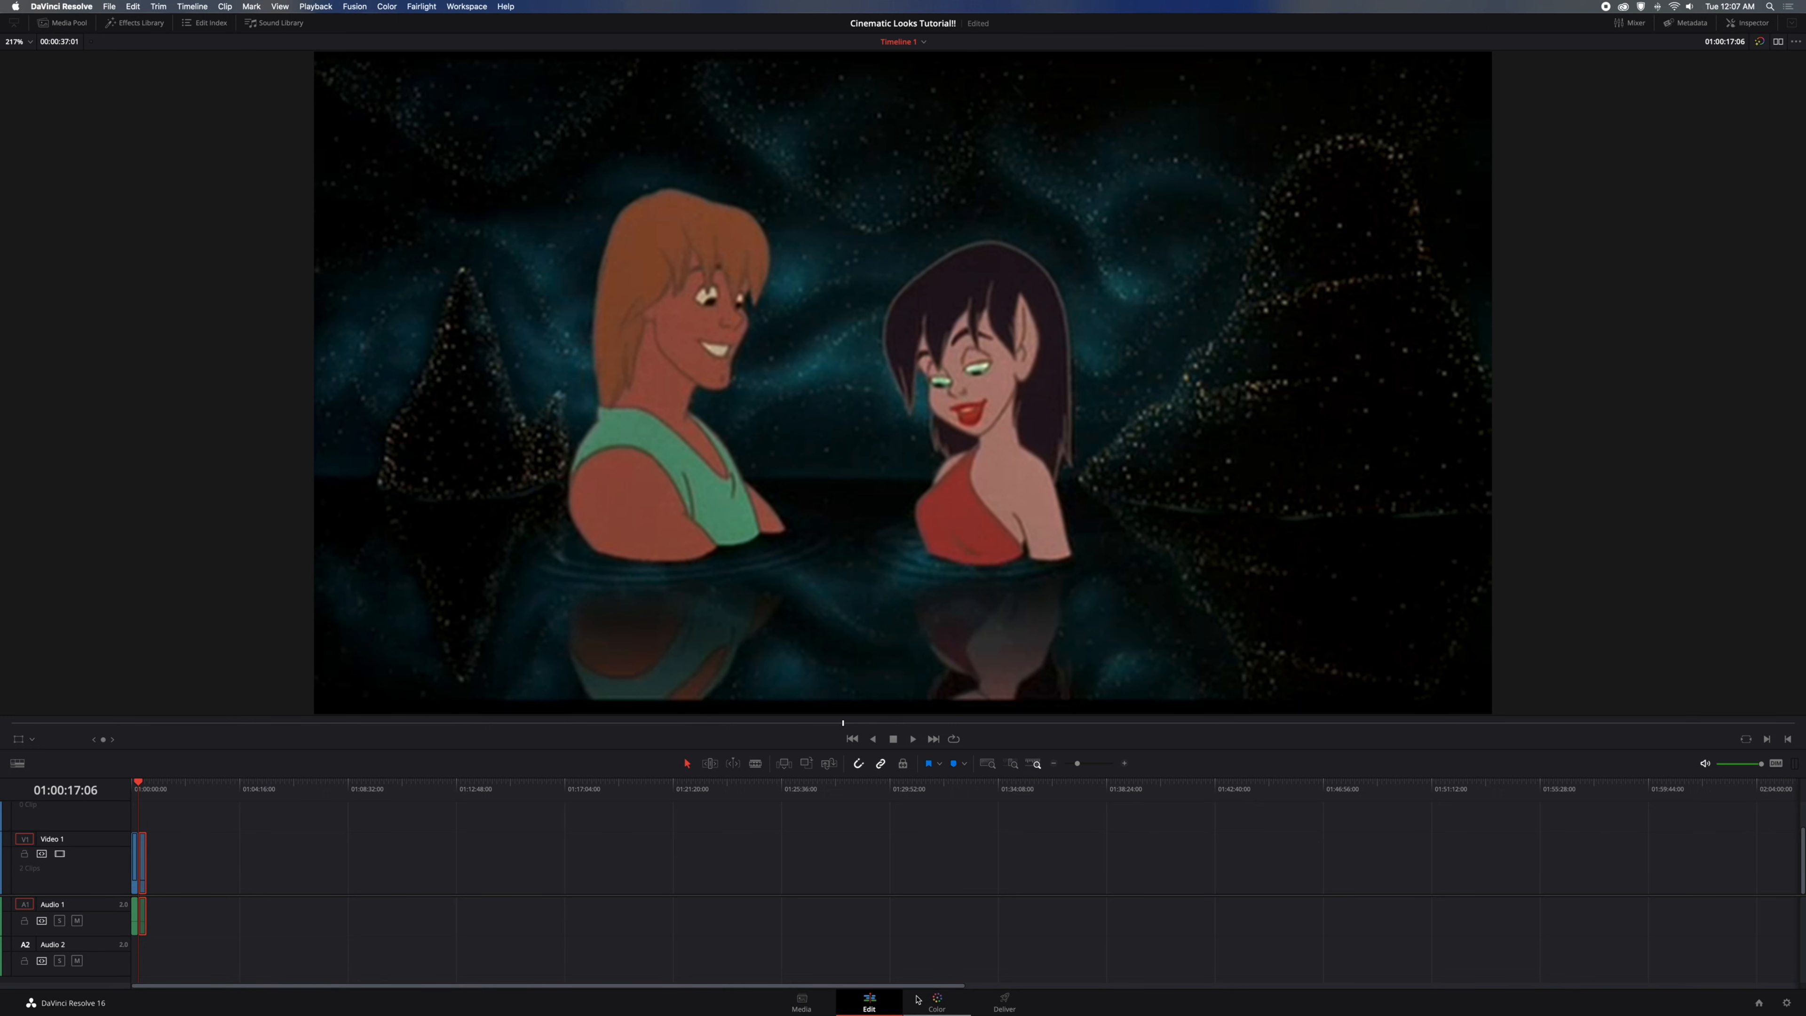
Apply the first clip's complete grade to the second clip on the Color page and show the effects library again
{"action": "left_click", "coordinate": [937, 1000]}
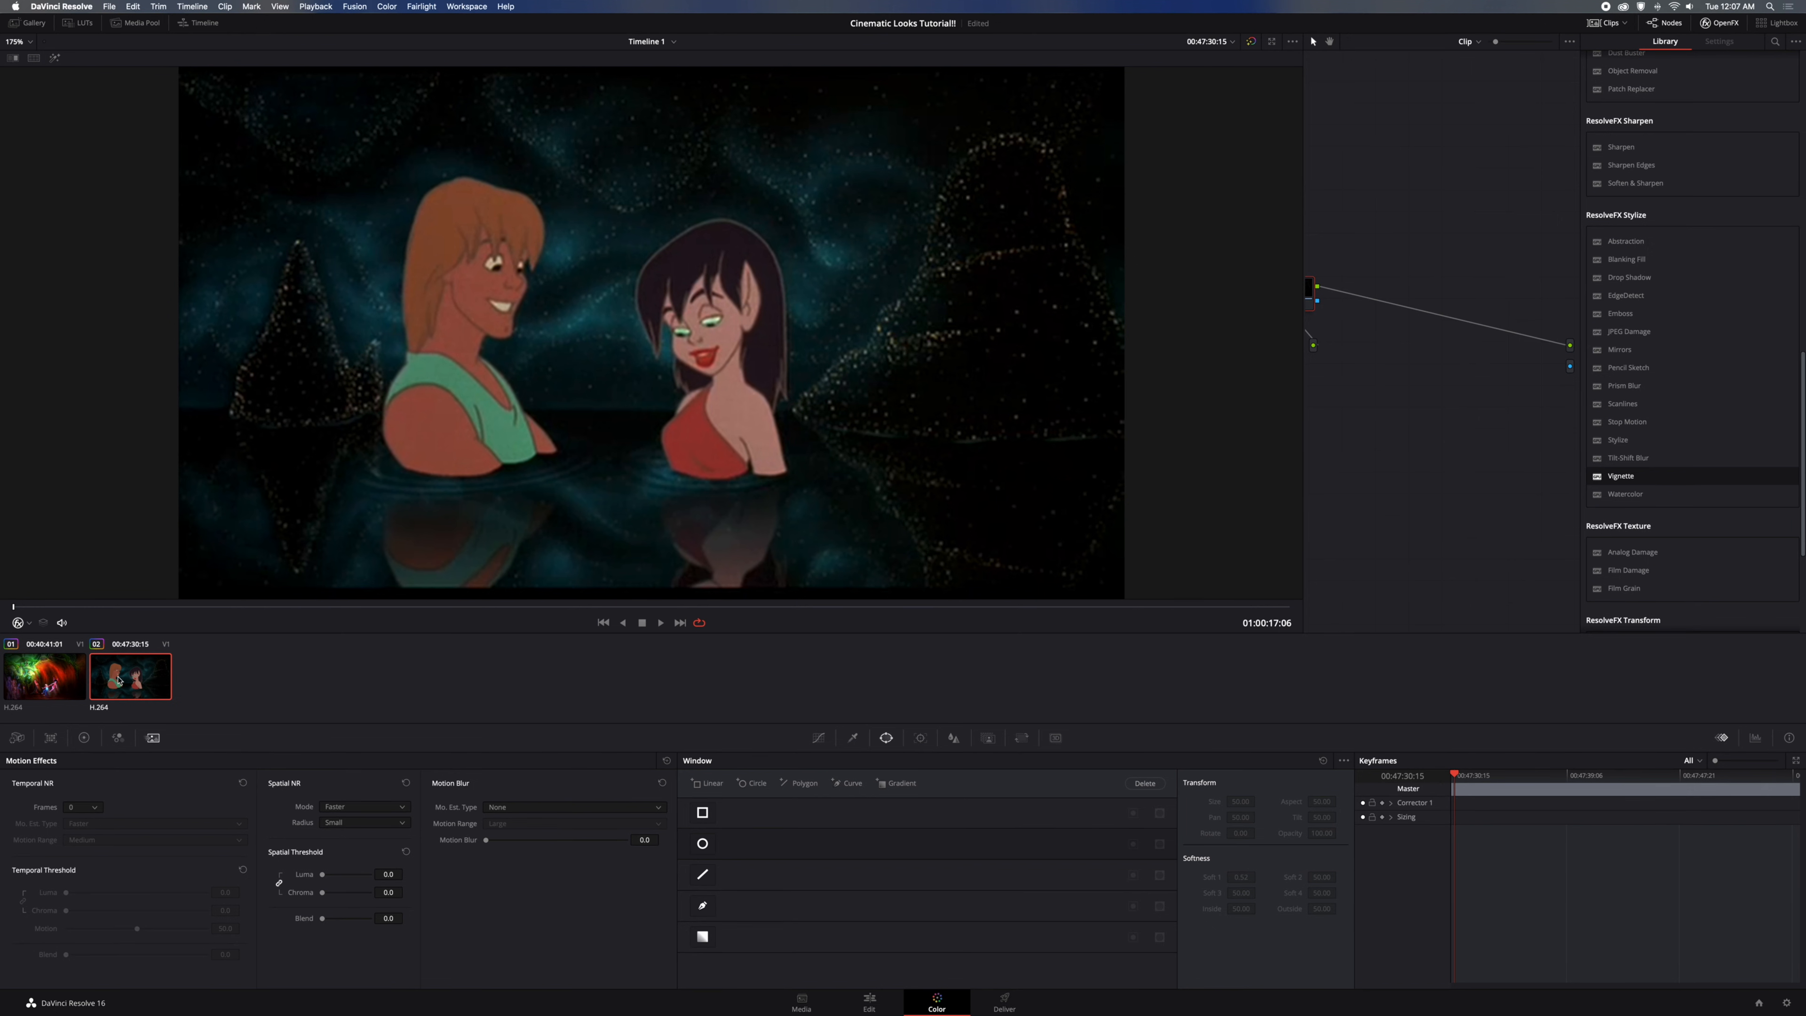
{"action": "right_click", "coordinate": [63, 679]}
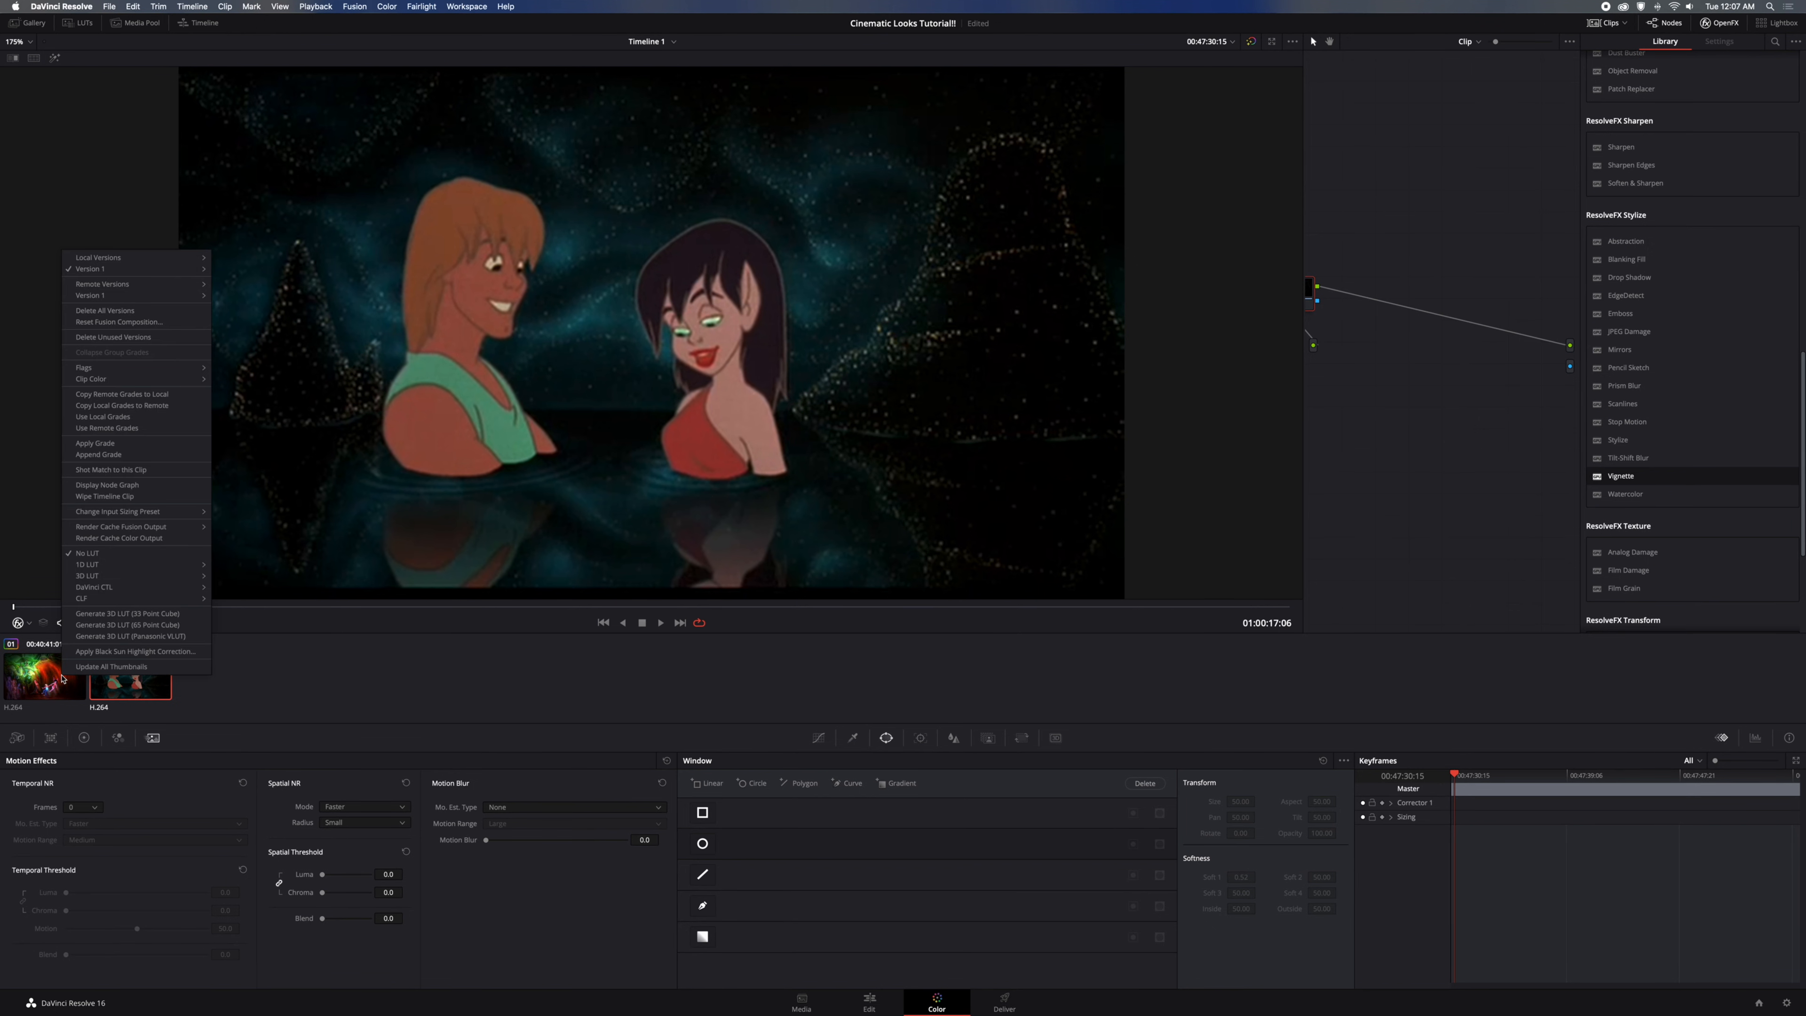
{"action": "left_click", "coordinate": [157, 445]}
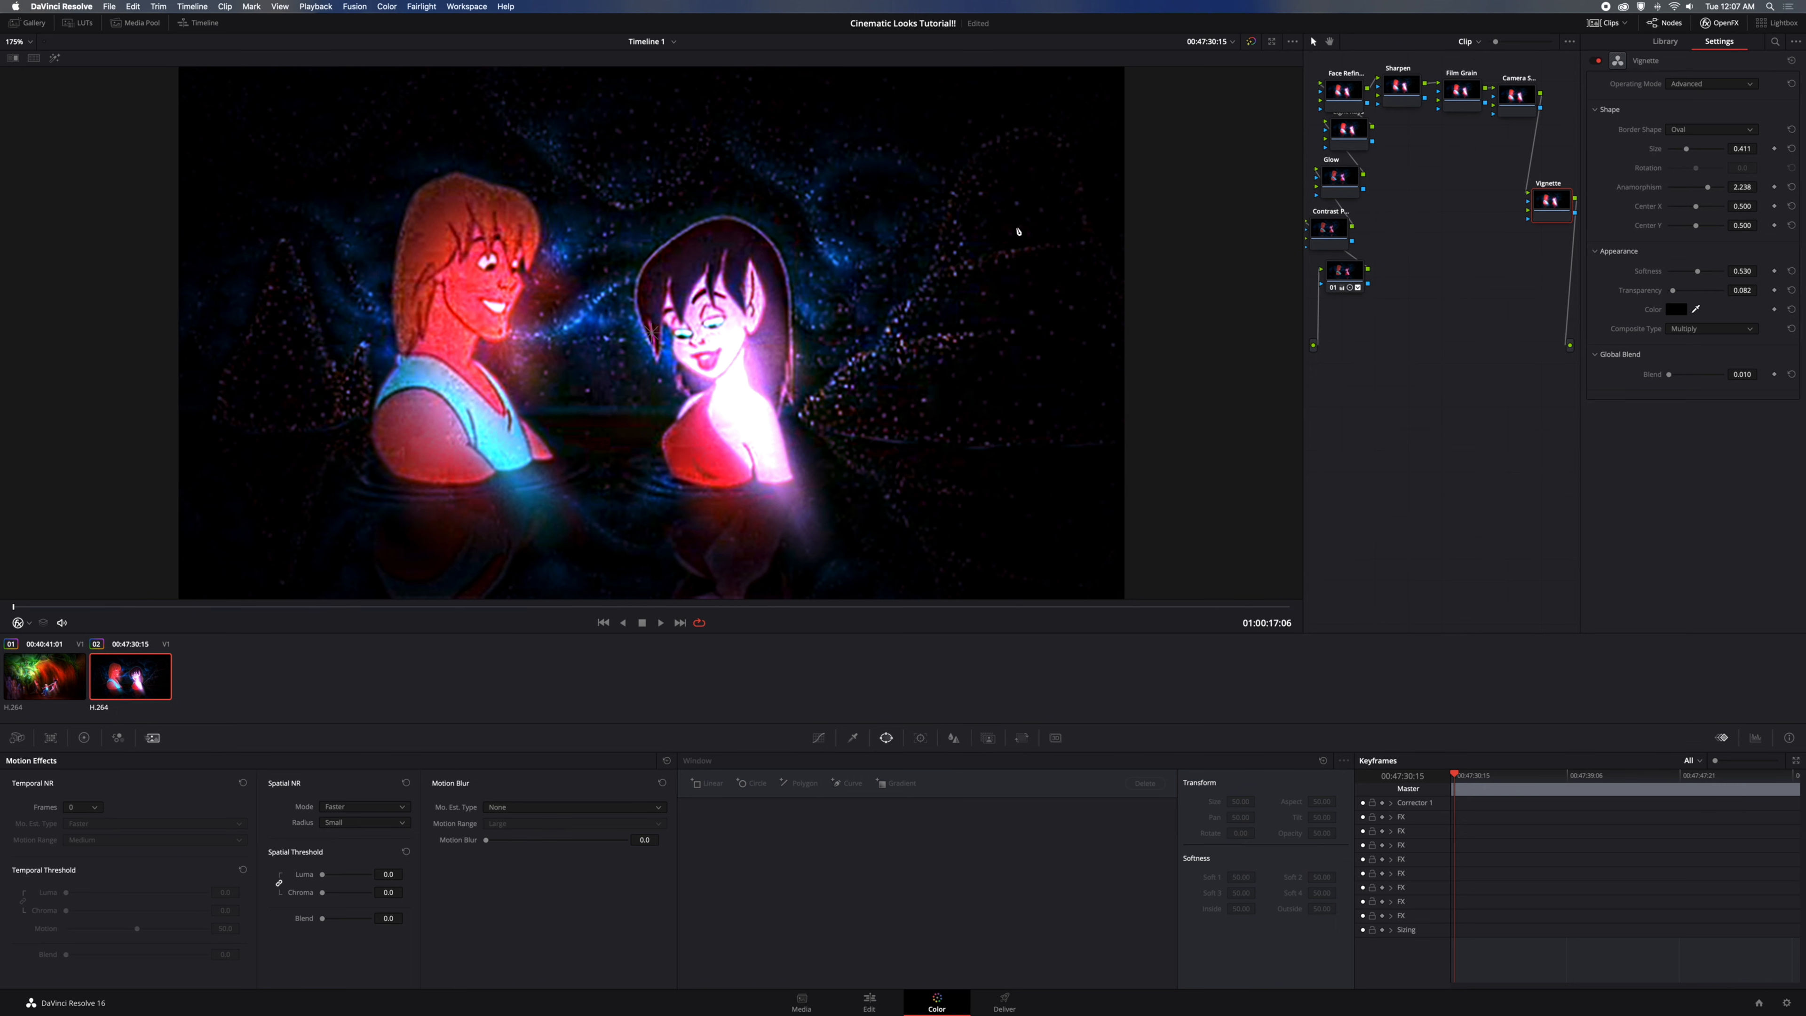
{"action": "left_click", "coordinate": [1673, 40]}
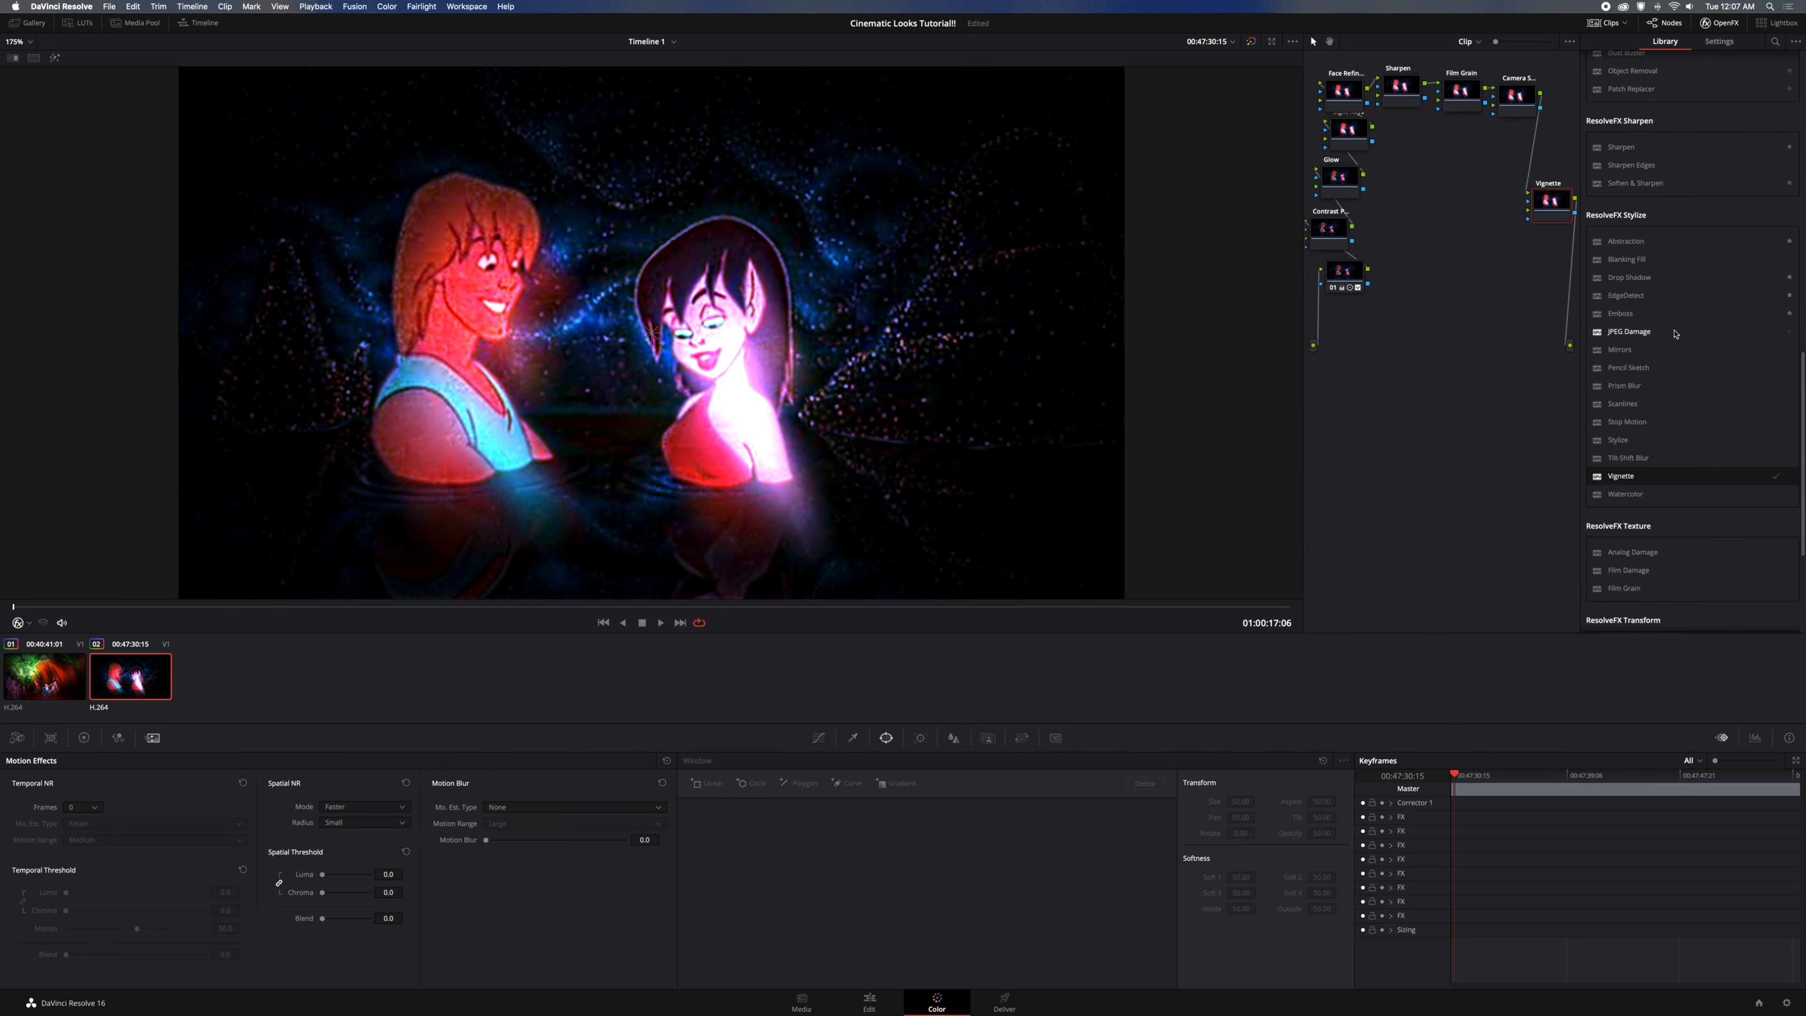
Add a Color Compressor node between Camera Shake and Vignette, raise its saturation compression slightly, and show the effects library again
{"action": "scroll", "coordinate": [1675, 334], "scroll_direction": "down", "scroll_amount": 5}
{"action": "scroll", "coordinate": [1674, 334], "scroll_direction": "up", "scroll_amount": 5}
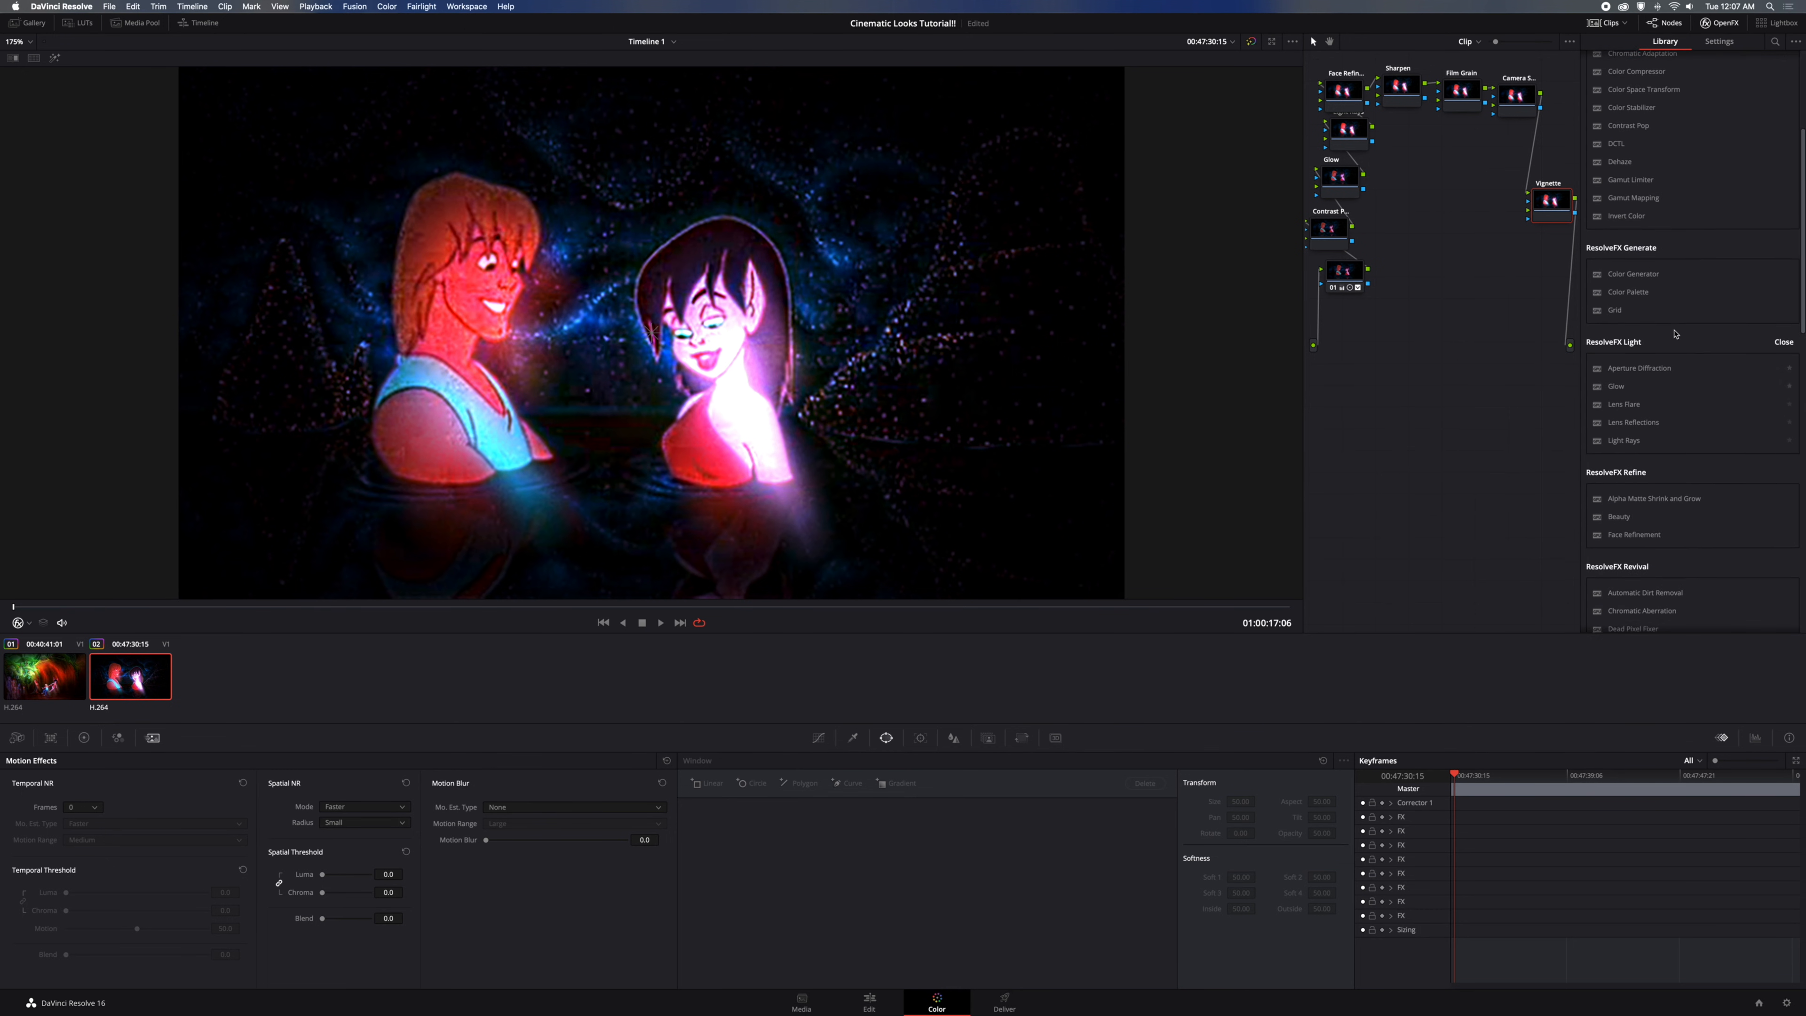
{"action": "scroll", "coordinate": [1675, 335], "scroll_direction": "up", "scroll_amount": 1}
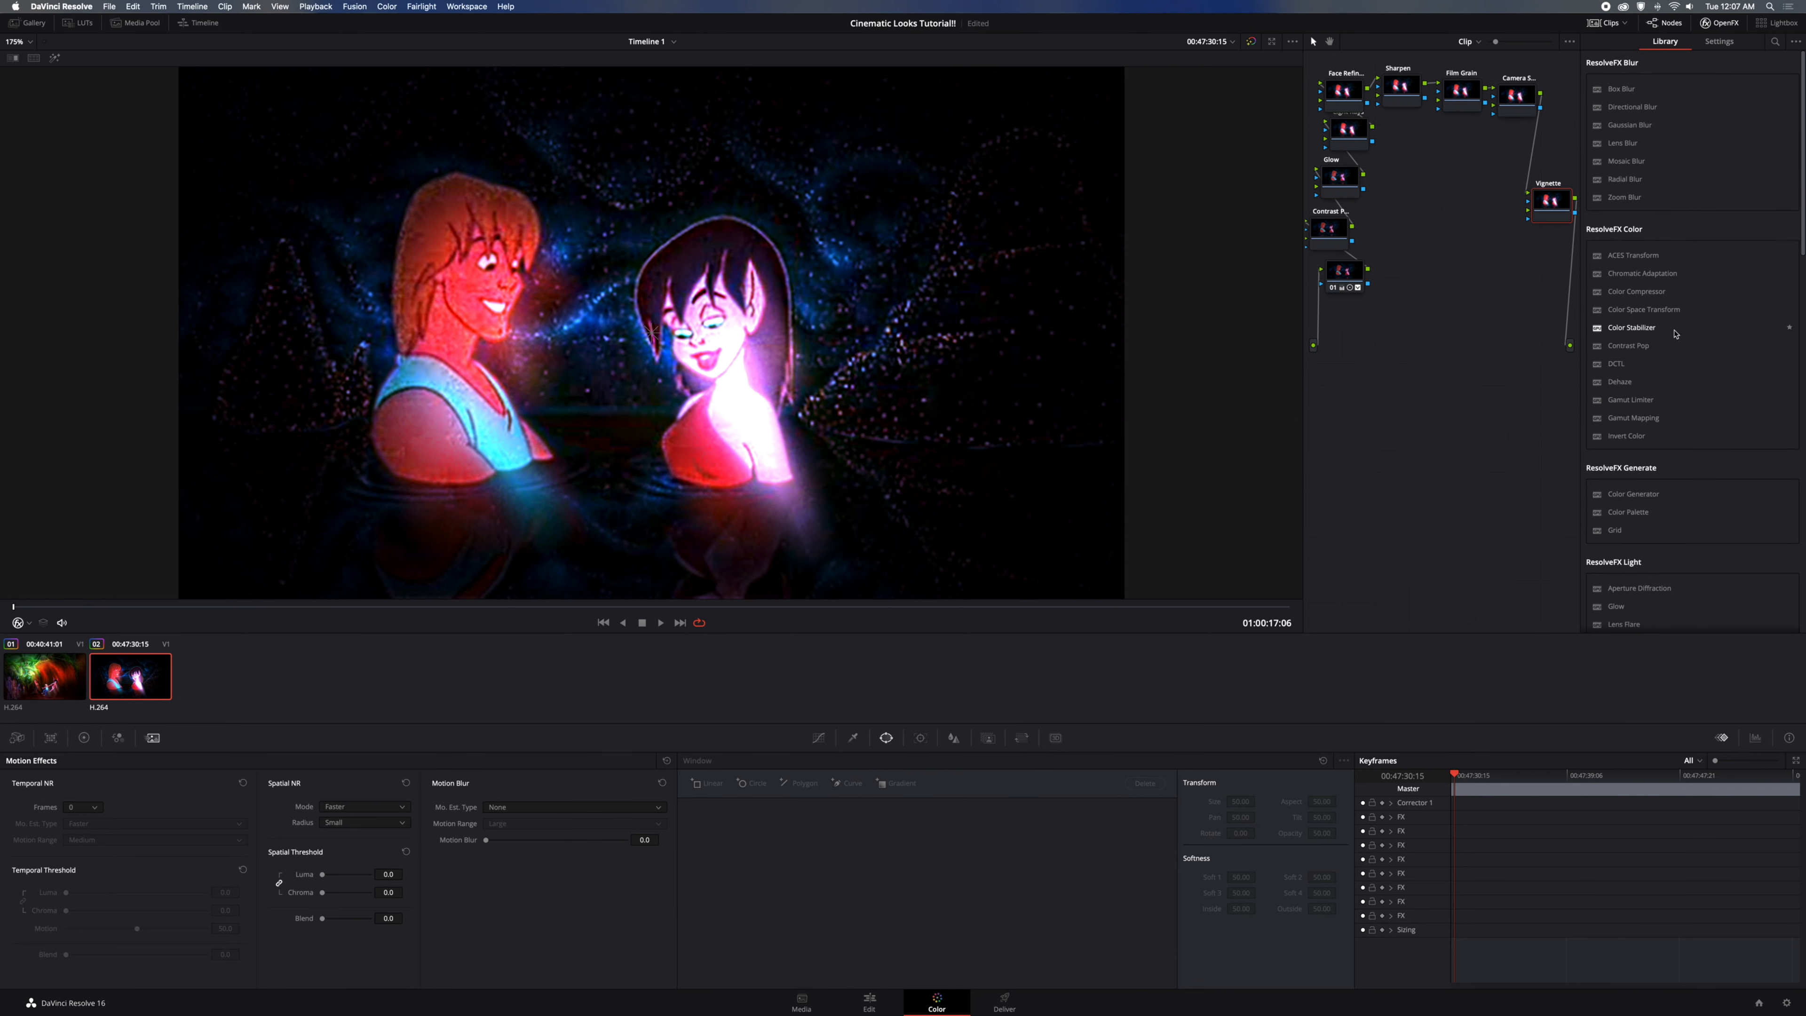
{"action": "left_click_drag", "start_coordinate": [1665, 298], "coordinate": [1503, 157]}
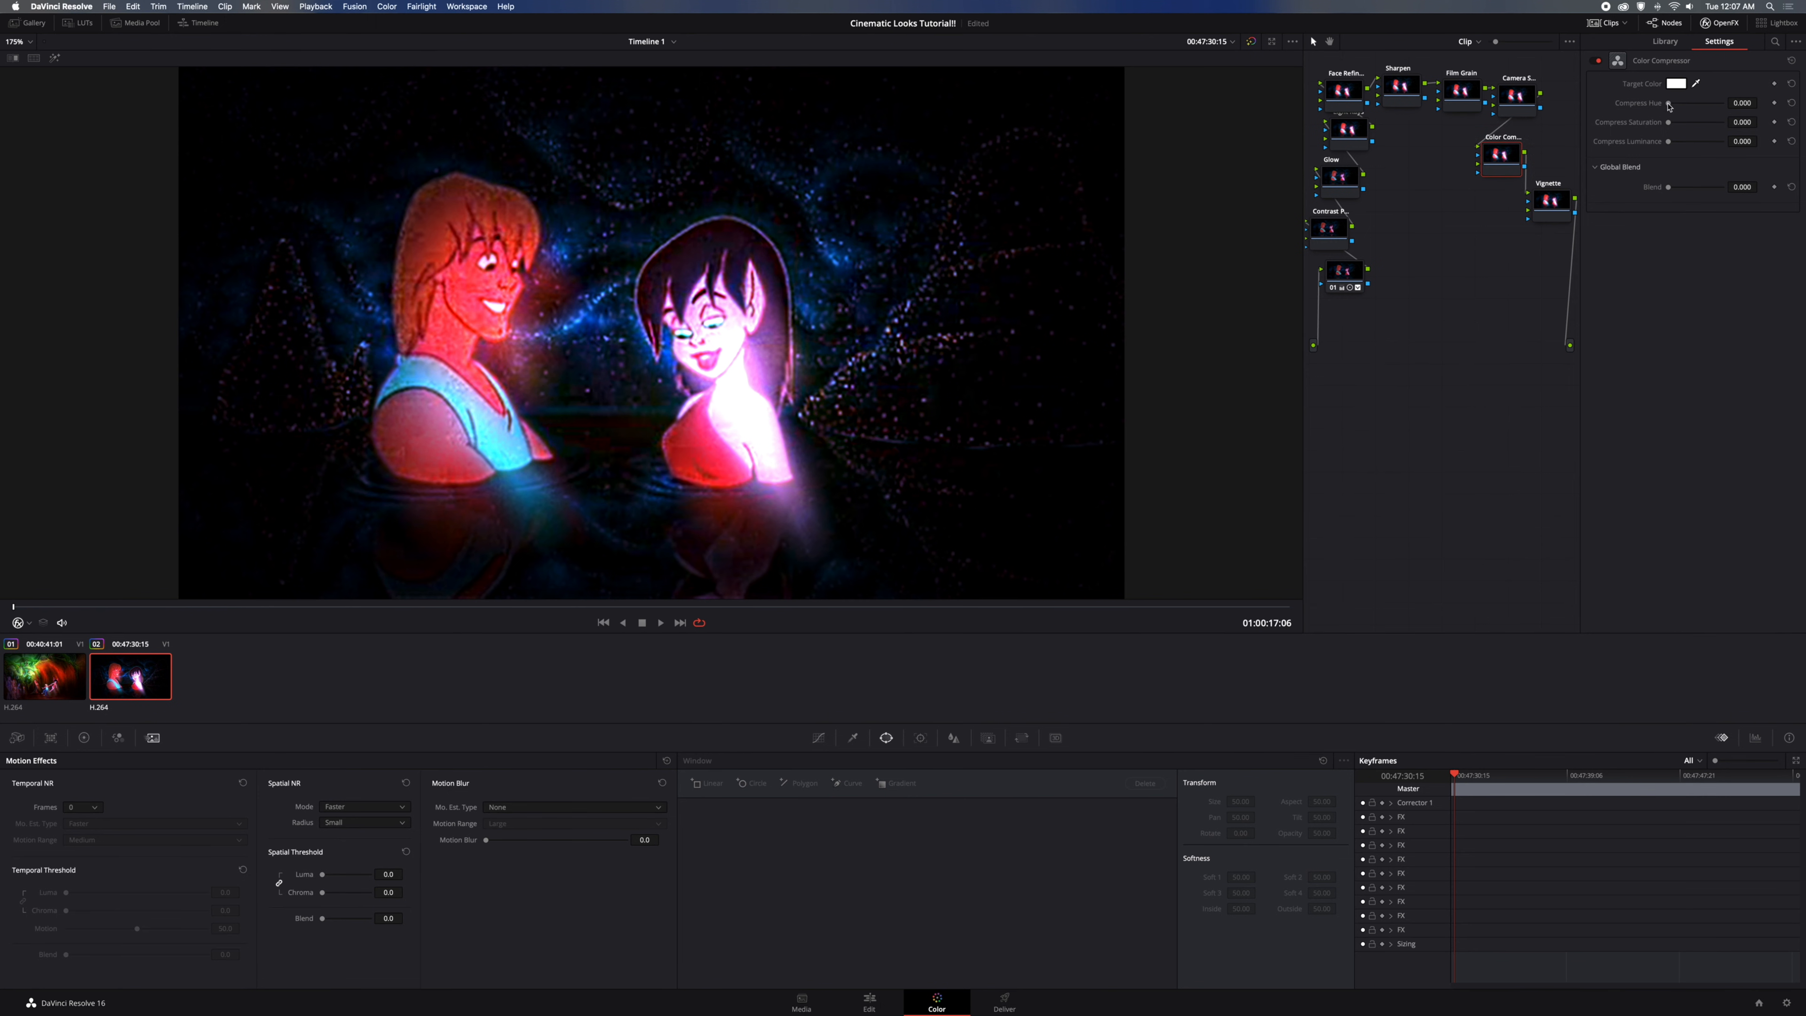
{"action": "mouse_move", "coordinate": [1669, 122]}
{"action": "left_mouse_down"}
{"action": "mouse_move", "coordinate": [1706, 124]}
{"action": "mouse_move", "coordinate": [1685, 125]}
{"action": "left_mouse_up"}
{"action": "left_click", "coordinate": [1665, 42]}
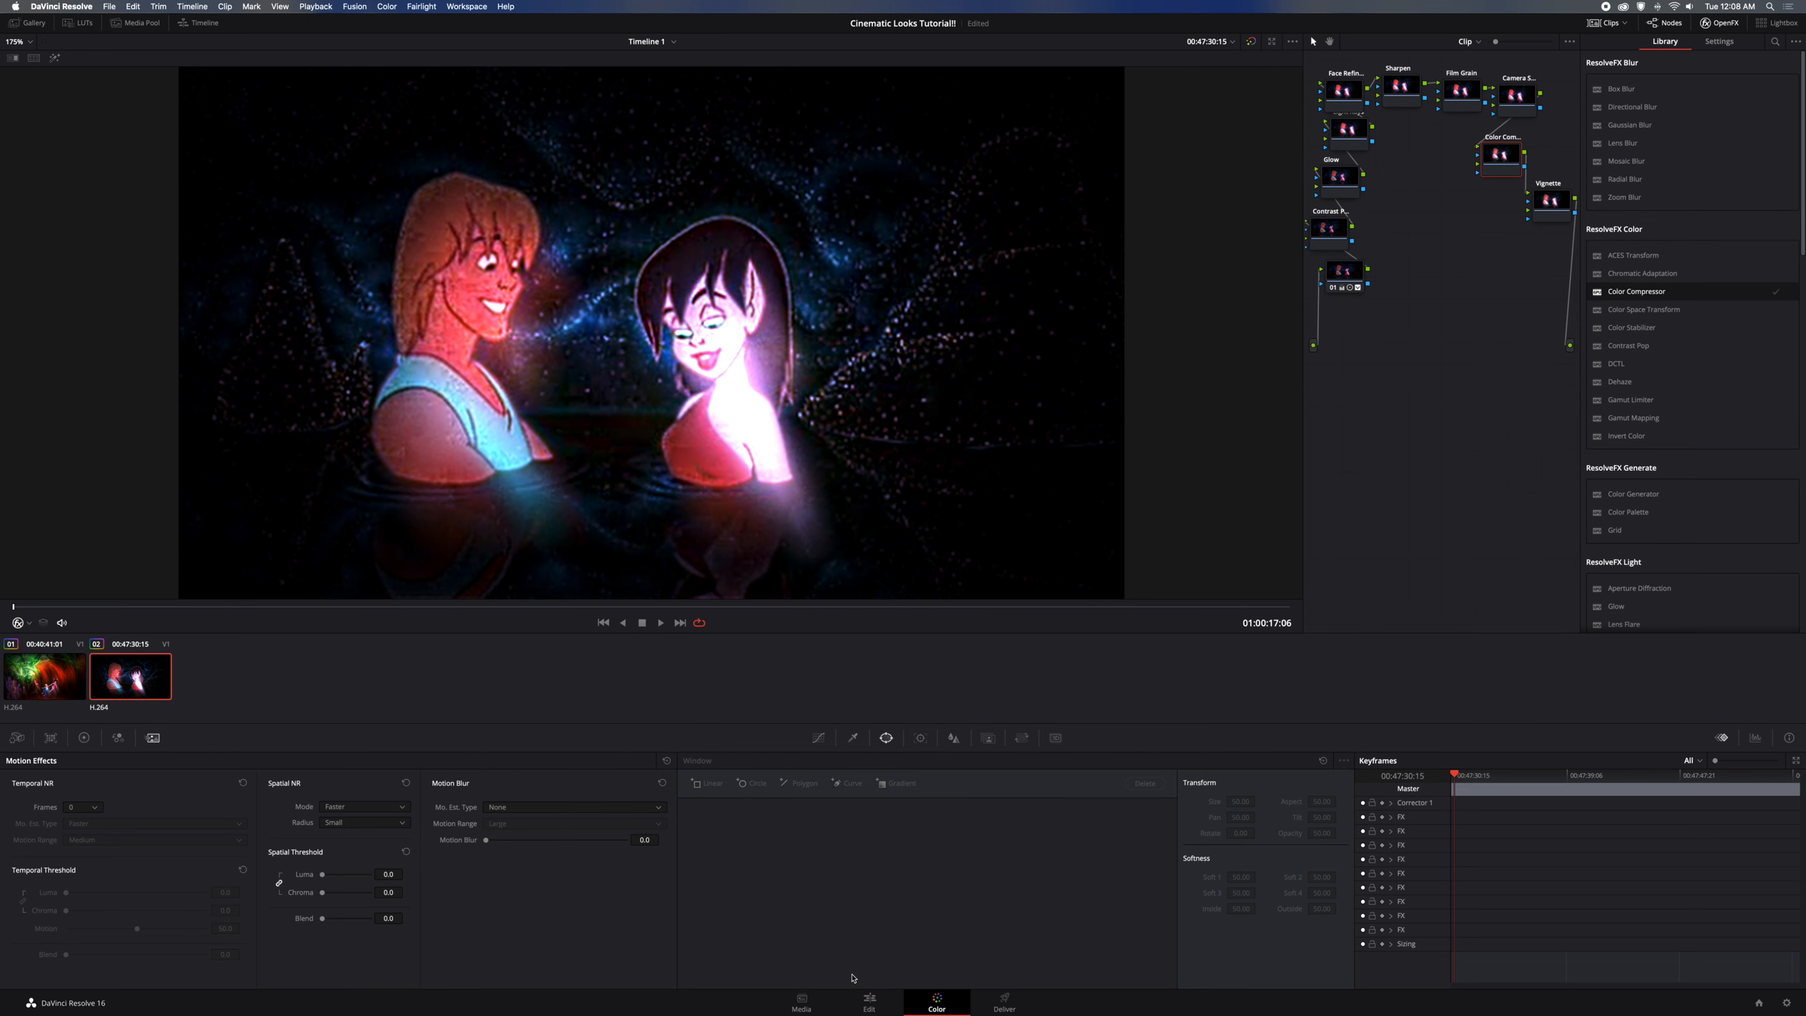
Play the graded second clip on the Edit page, and replay the timeline from its first frame
{"action": "left_click", "coordinate": [869, 1002]}
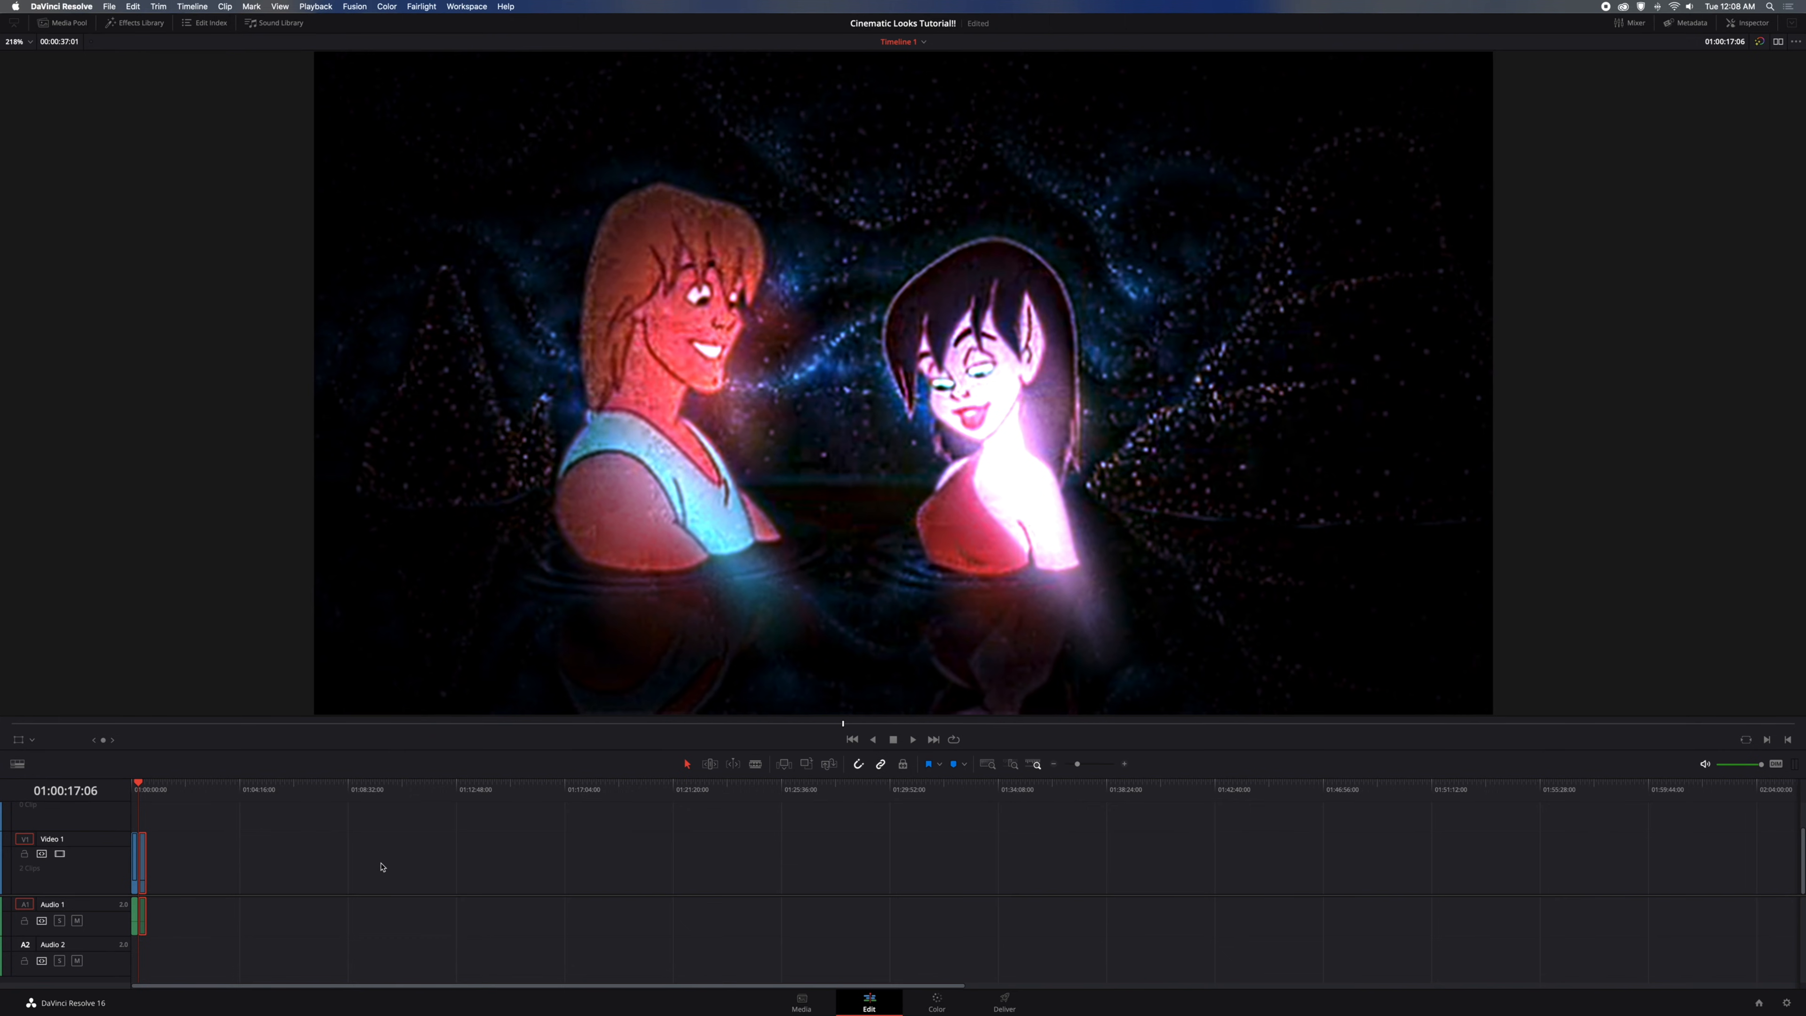
{"action": "key", "text": "space"}
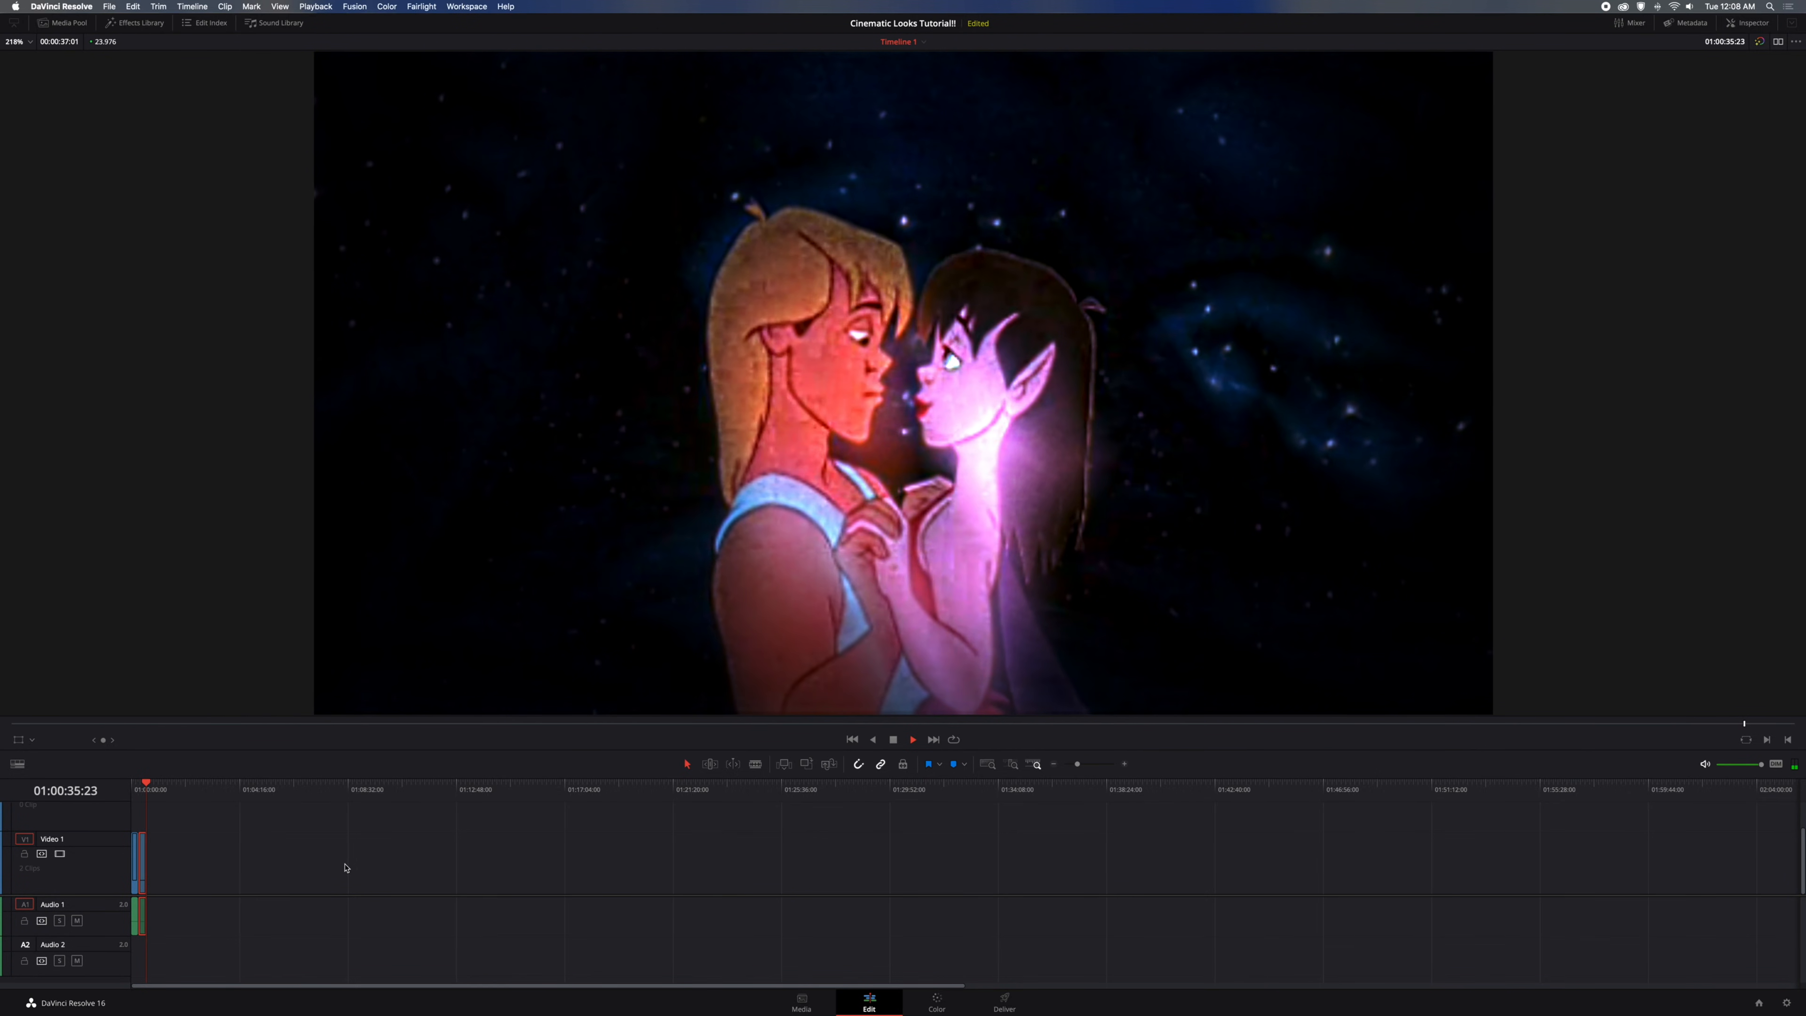
{"action": "key", "text": "space"}
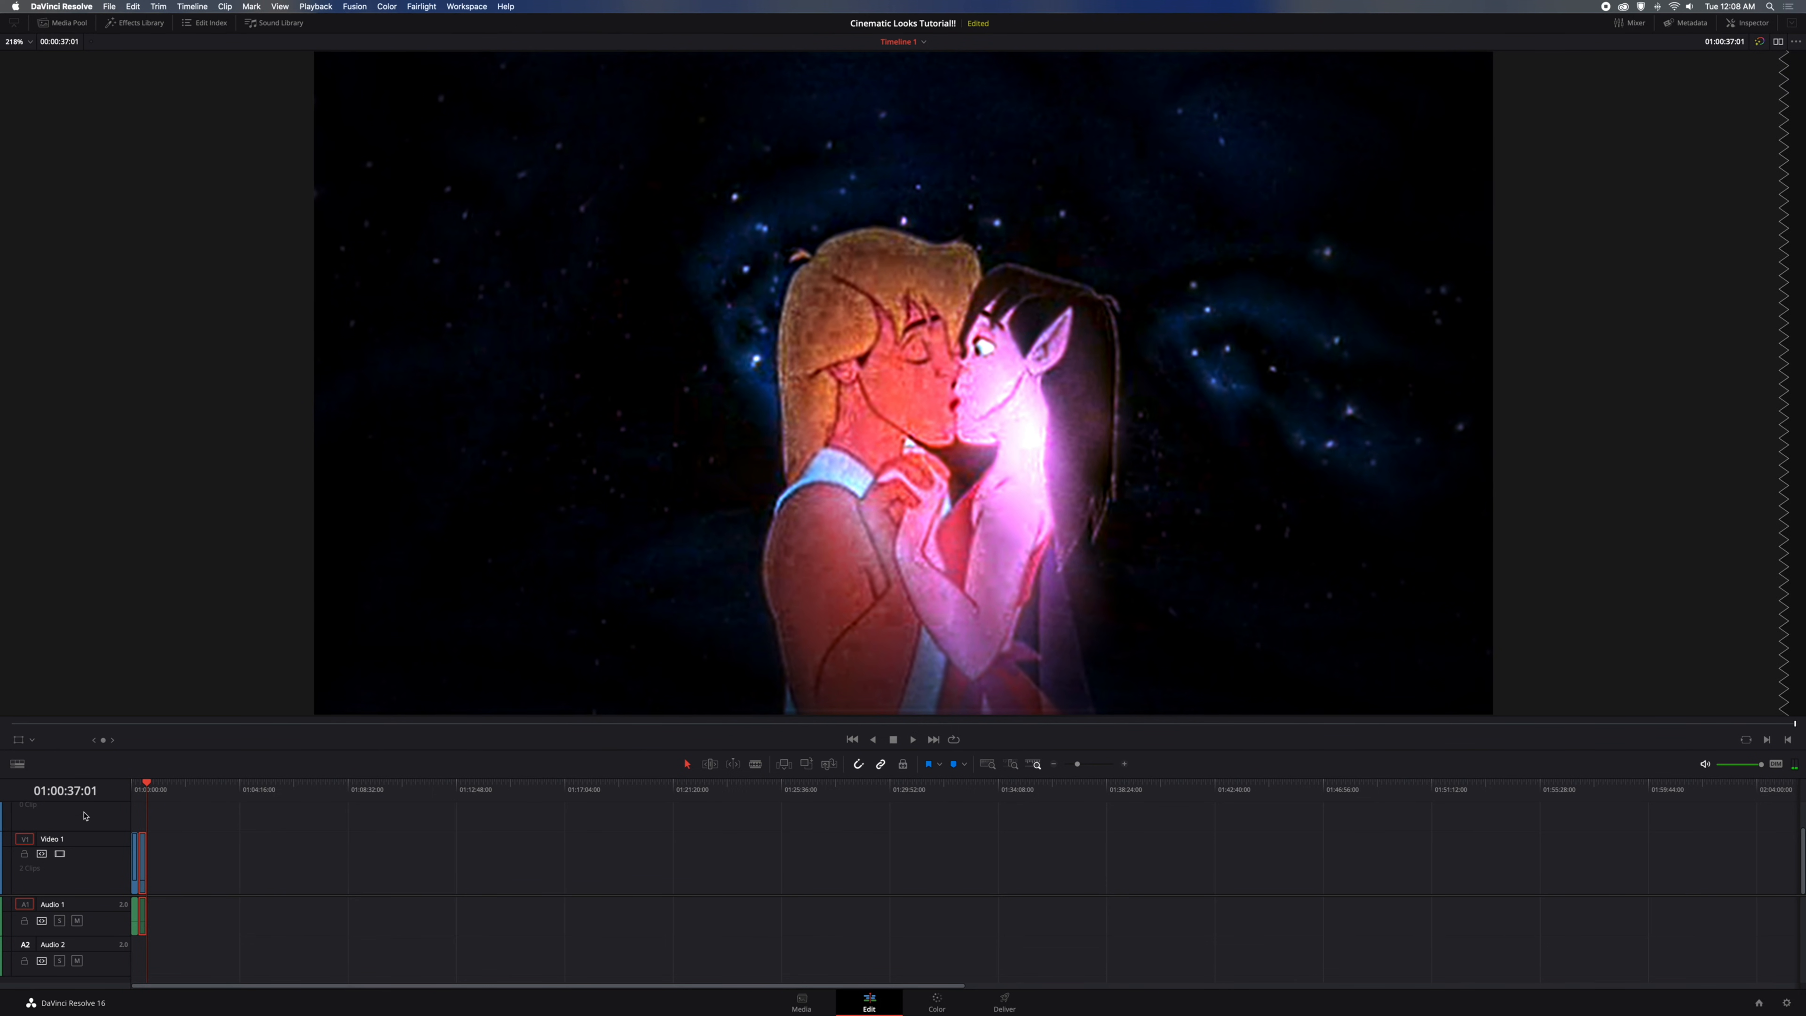
{"action": "left_click", "coordinate": [132, 790]}
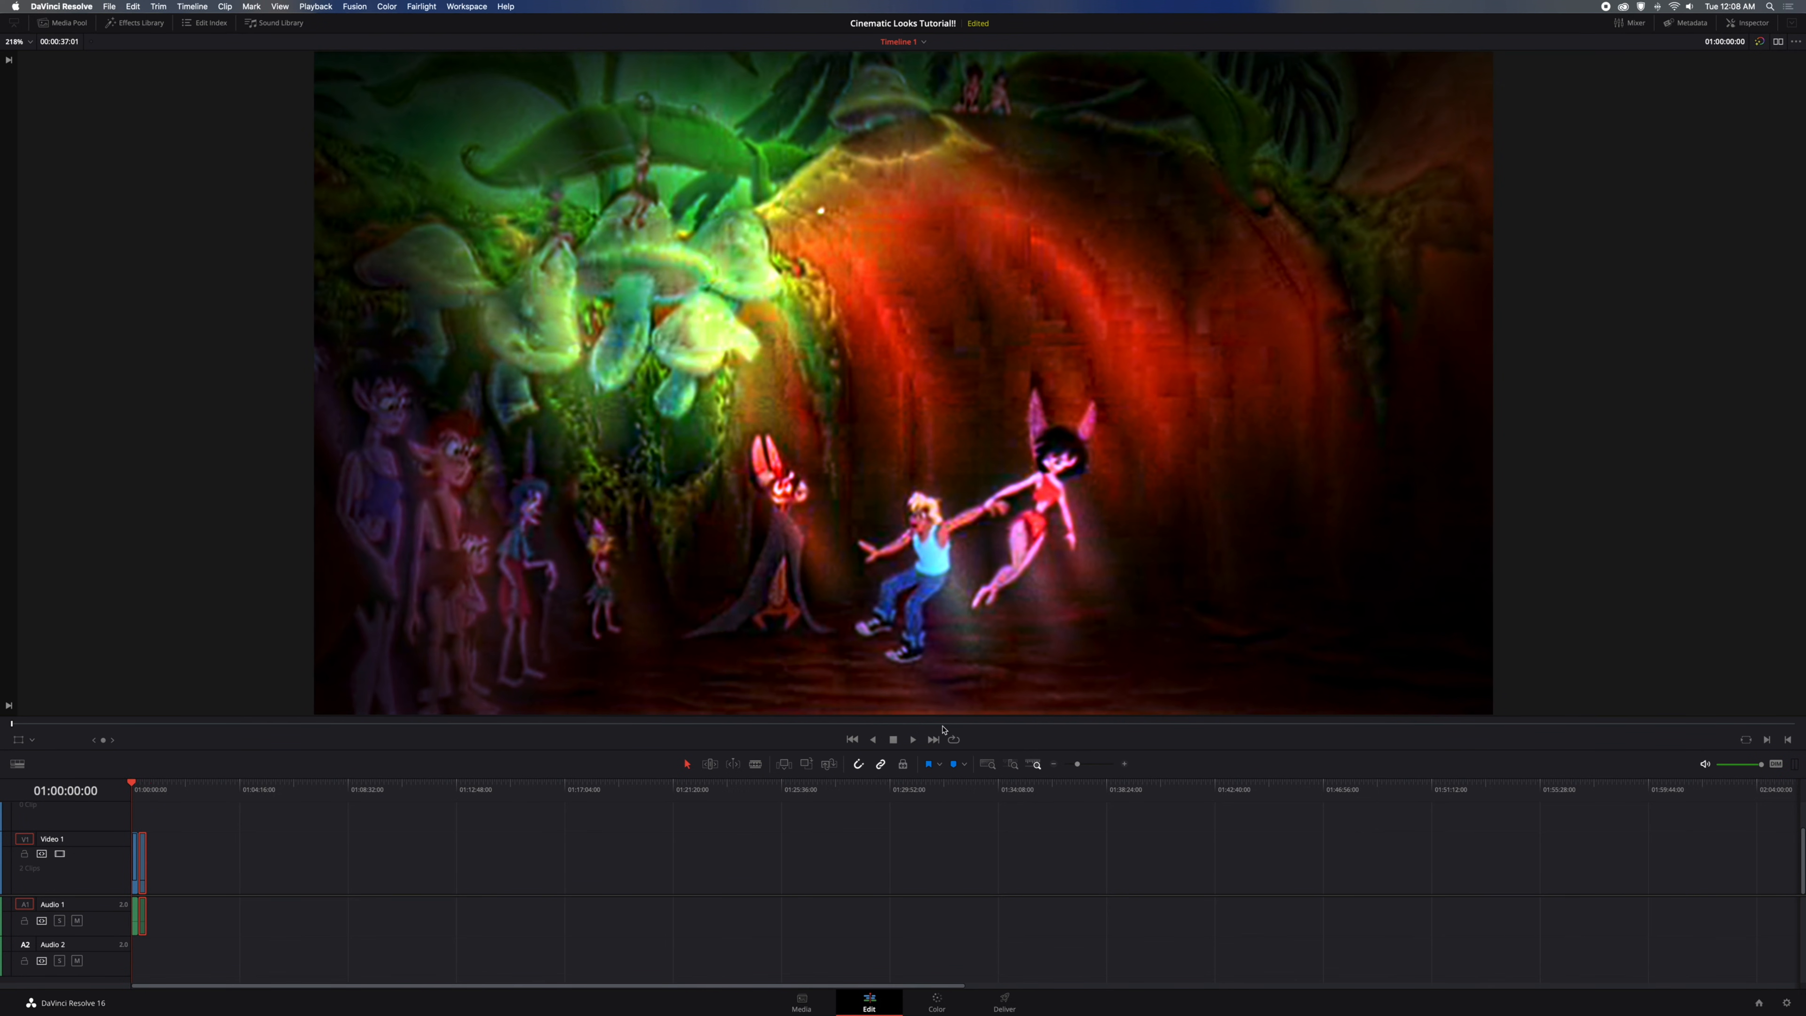
{"action": "key", "text": "space"}
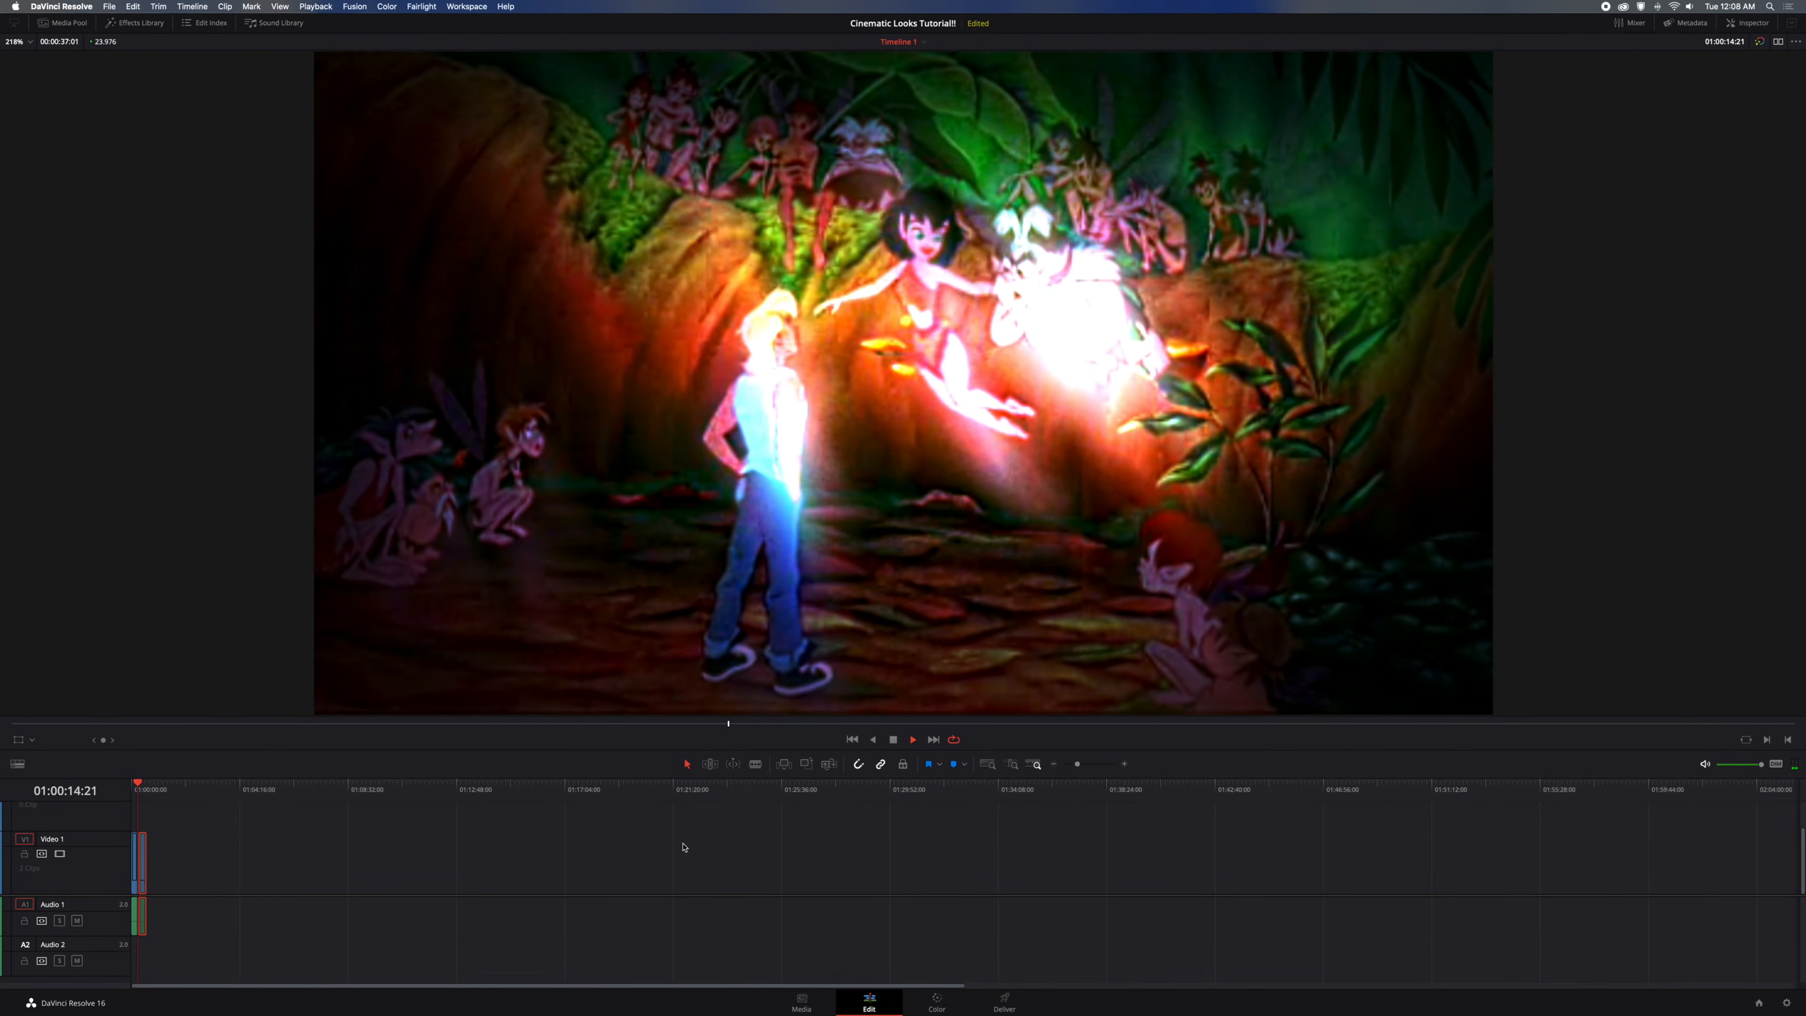
{"action": "key", "text": "space"}
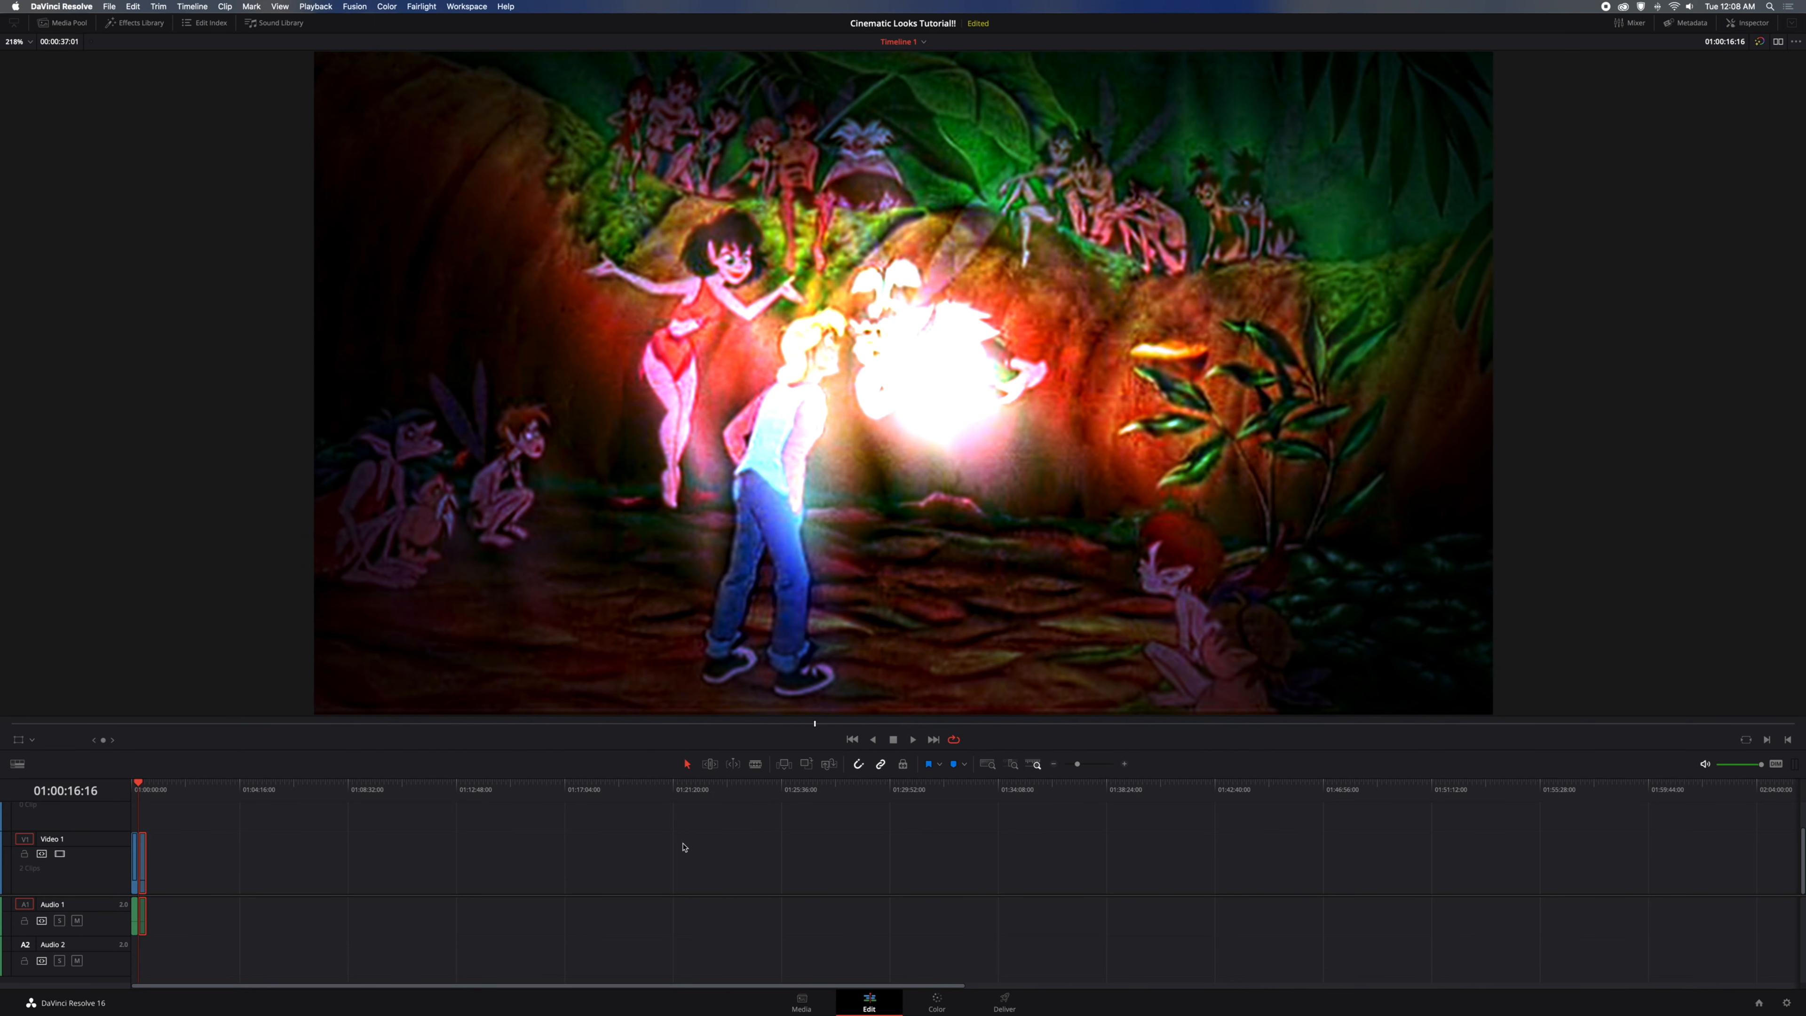
Save the project and turn proxy mode off with the playhead back at the timeline's first frame
{"action": "key", "text": "super+s"}
{"action": "left_click_drag", "start_coordinate": [141, 784], "coordinate": [119, 792]}
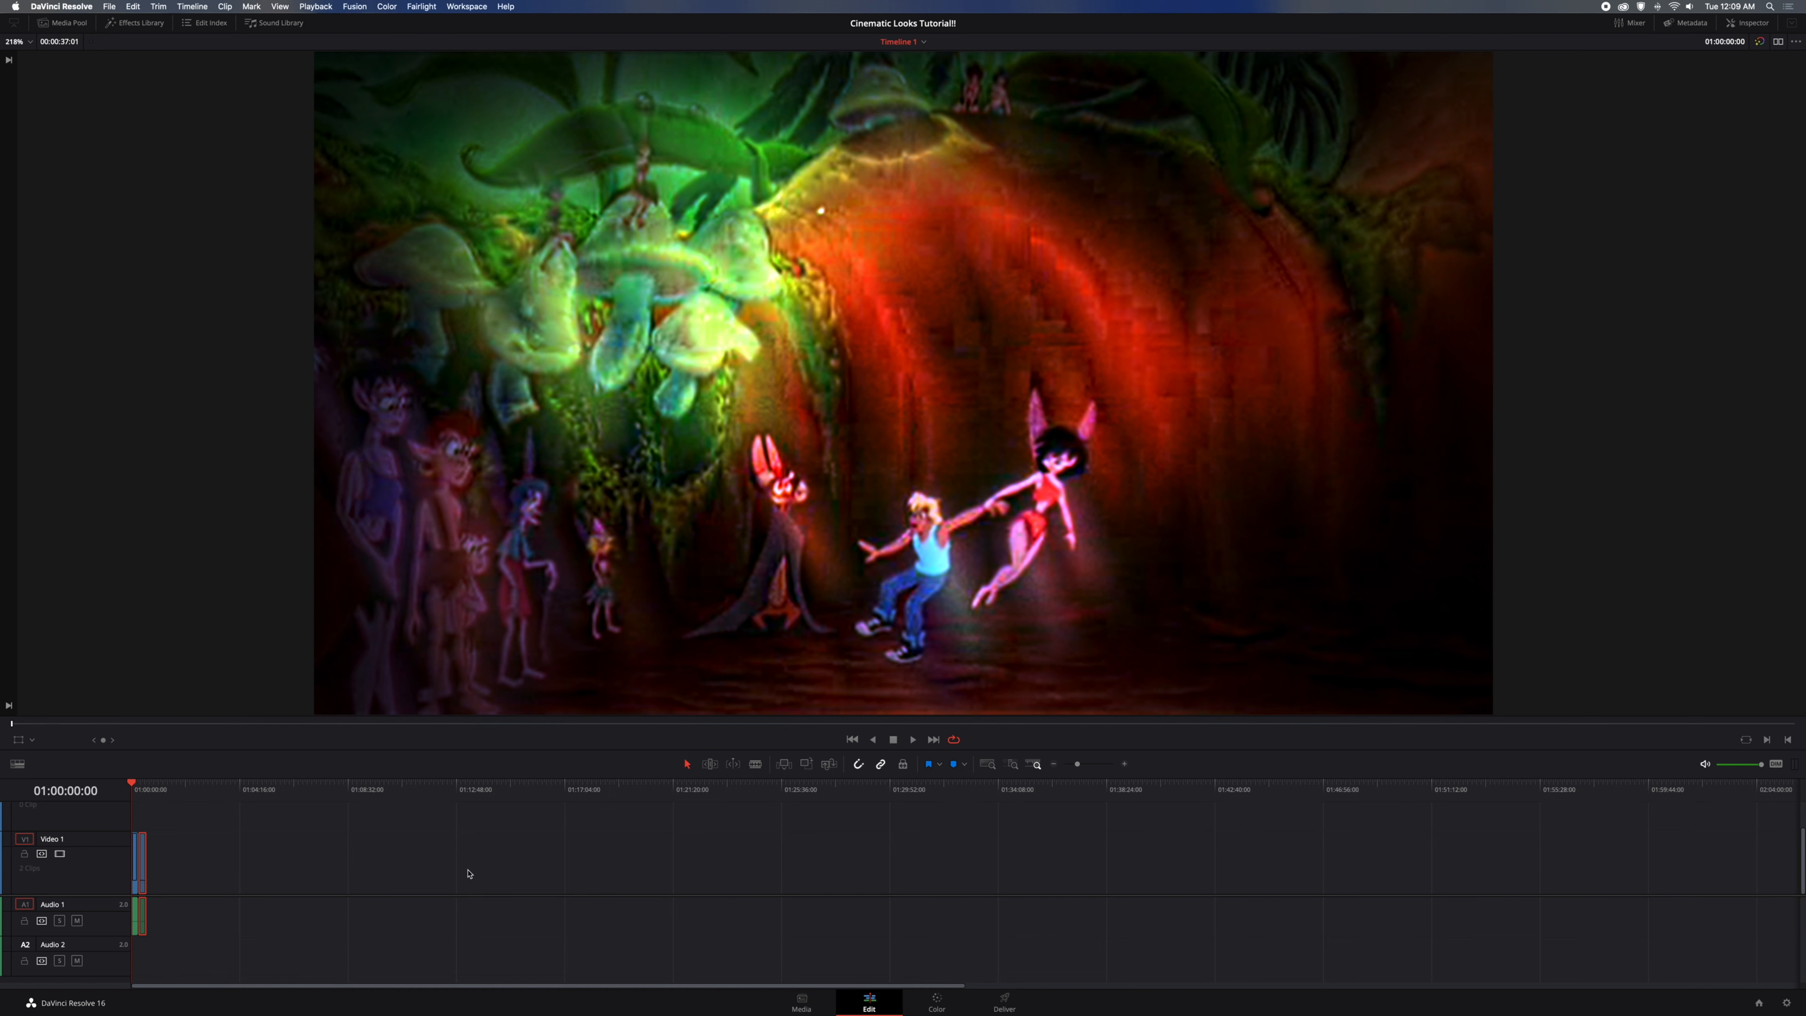
{"action": "left_click", "coordinate": [337, 6]}
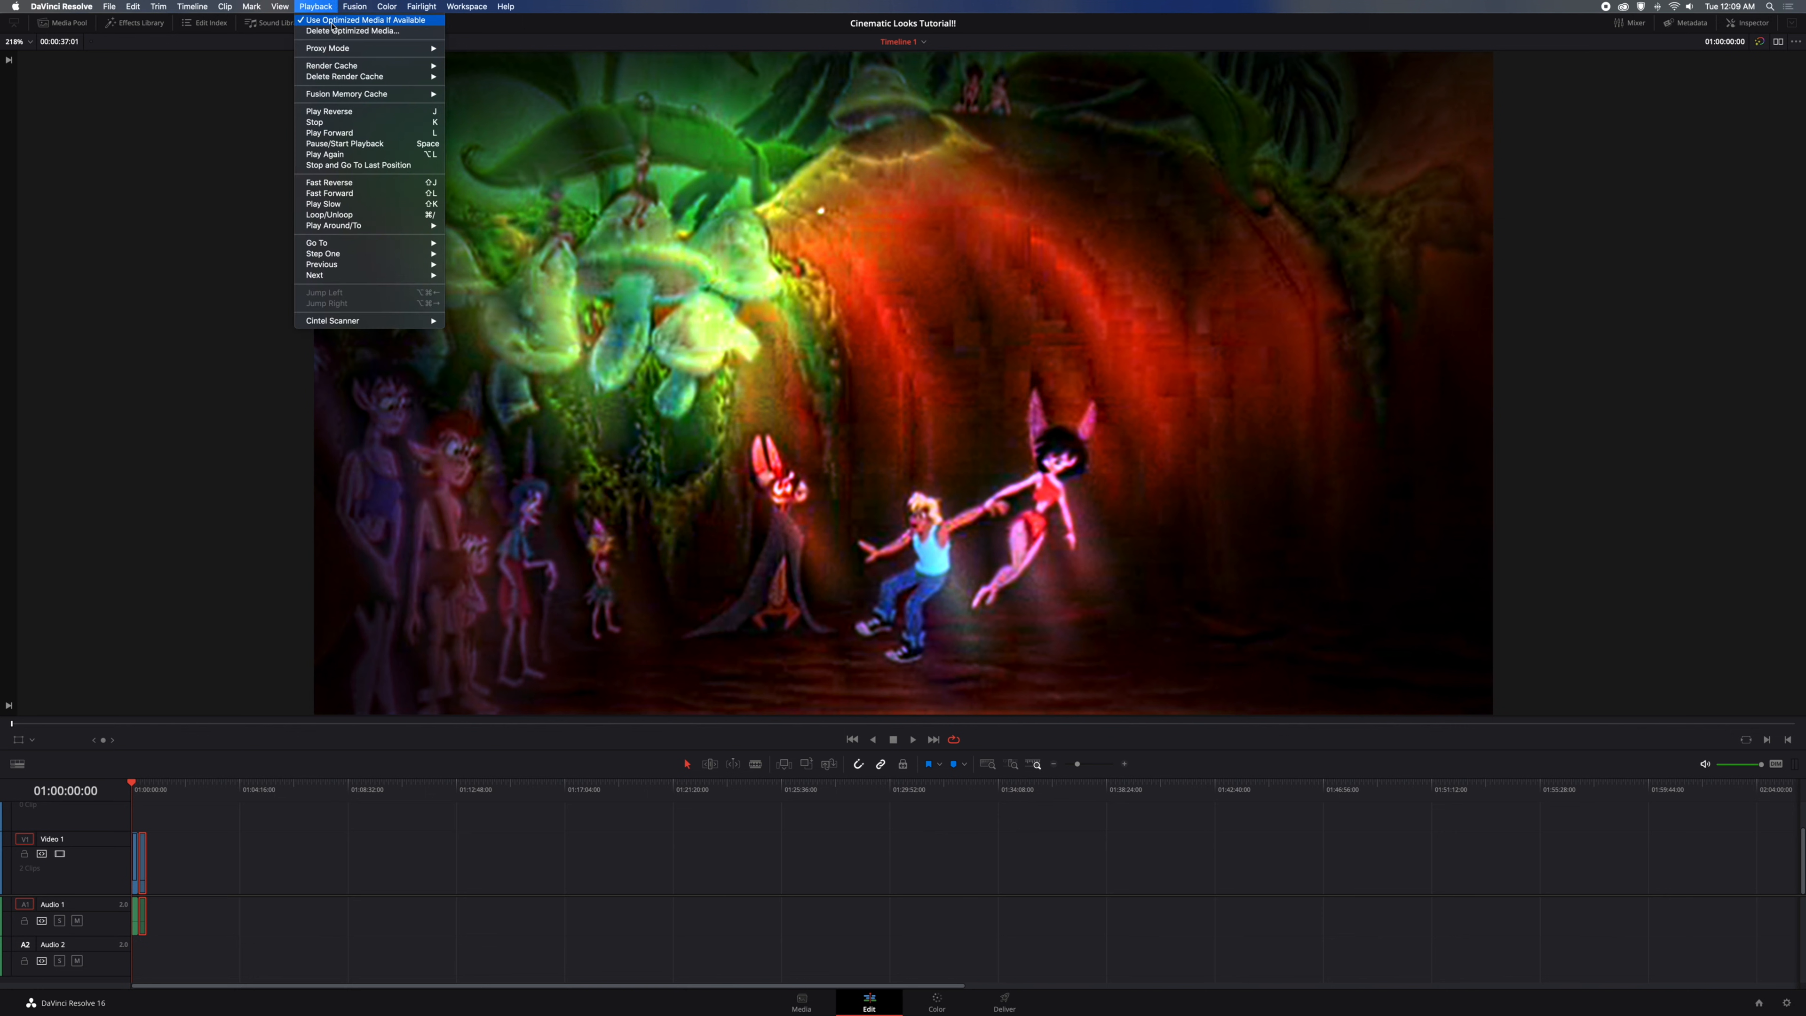
{"action": "mouse_move", "coordinate": [338, 48]}
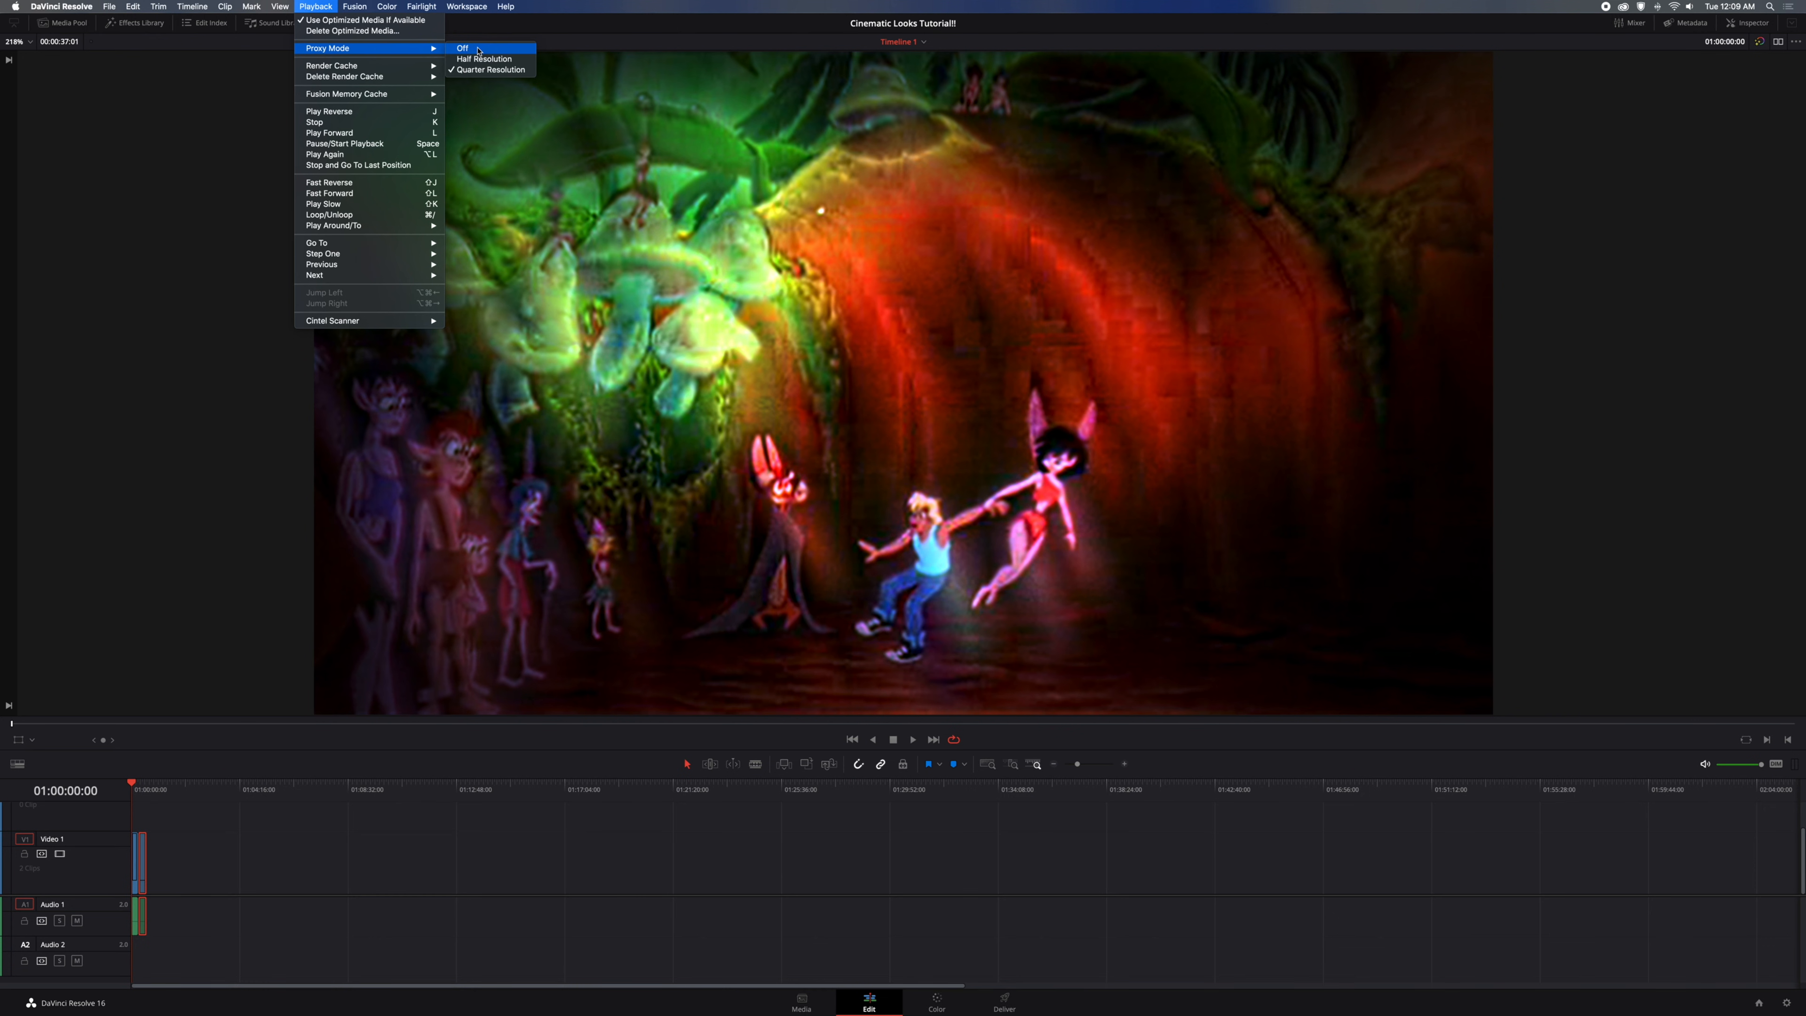
{"action": "left_click", "coordinate": [479, 51]}
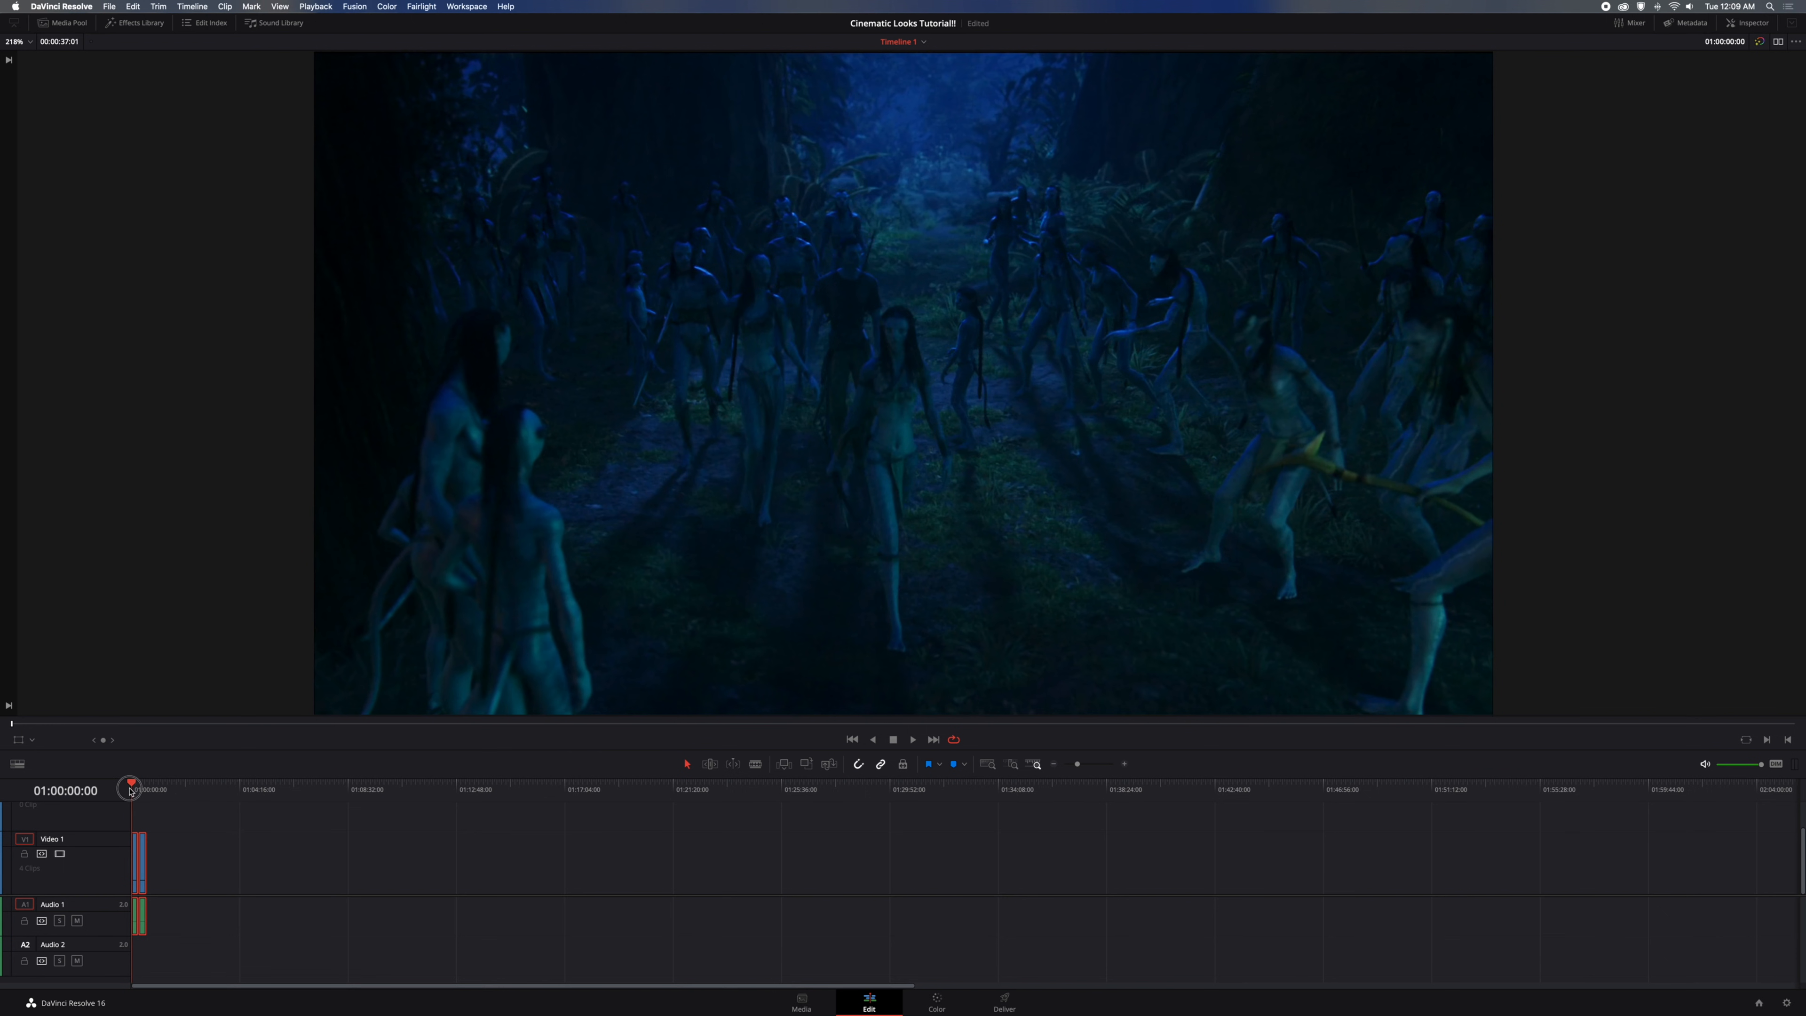
Play the two blue-toned film clips through on the Edit page timeline
{"action": "left_click", "coordinate": [140, 813]}
{"action": "key", "text": "space"}
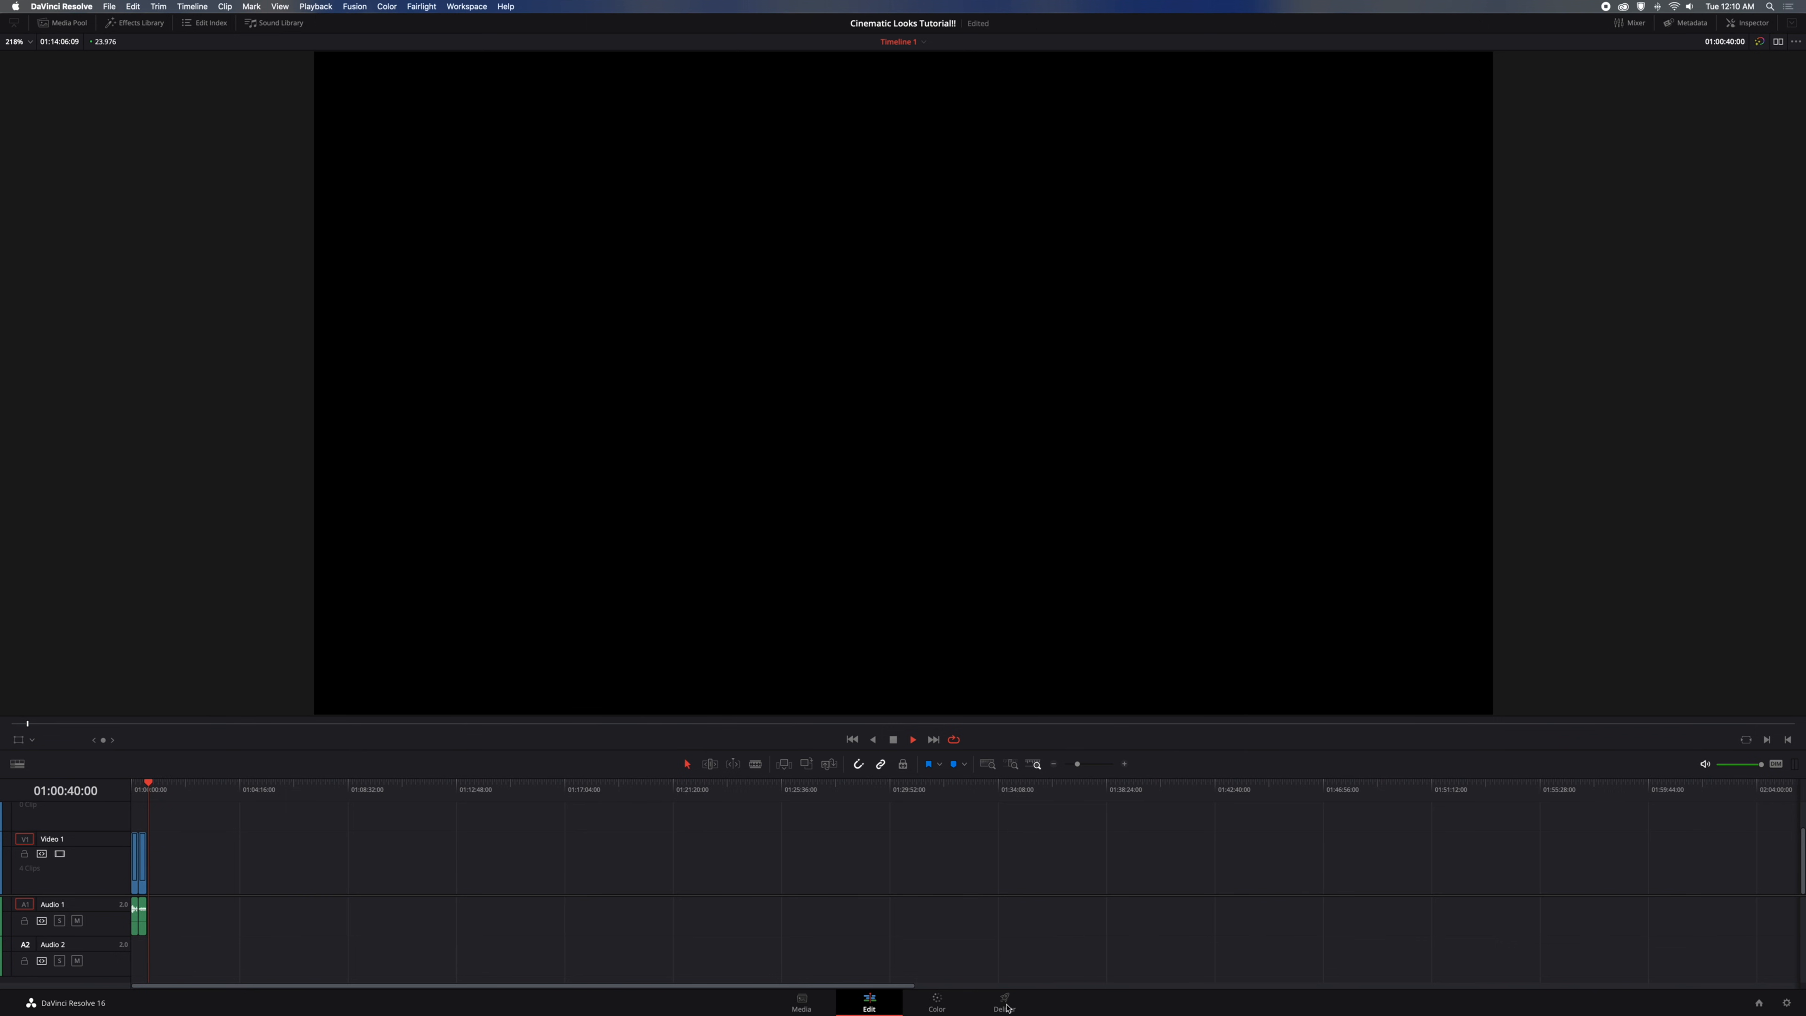
On the Deliver page, name the render "Cinematic Look File" and set the Desktop as its destination
{"action": "left_click", "coordinate": [1005, 1003]}
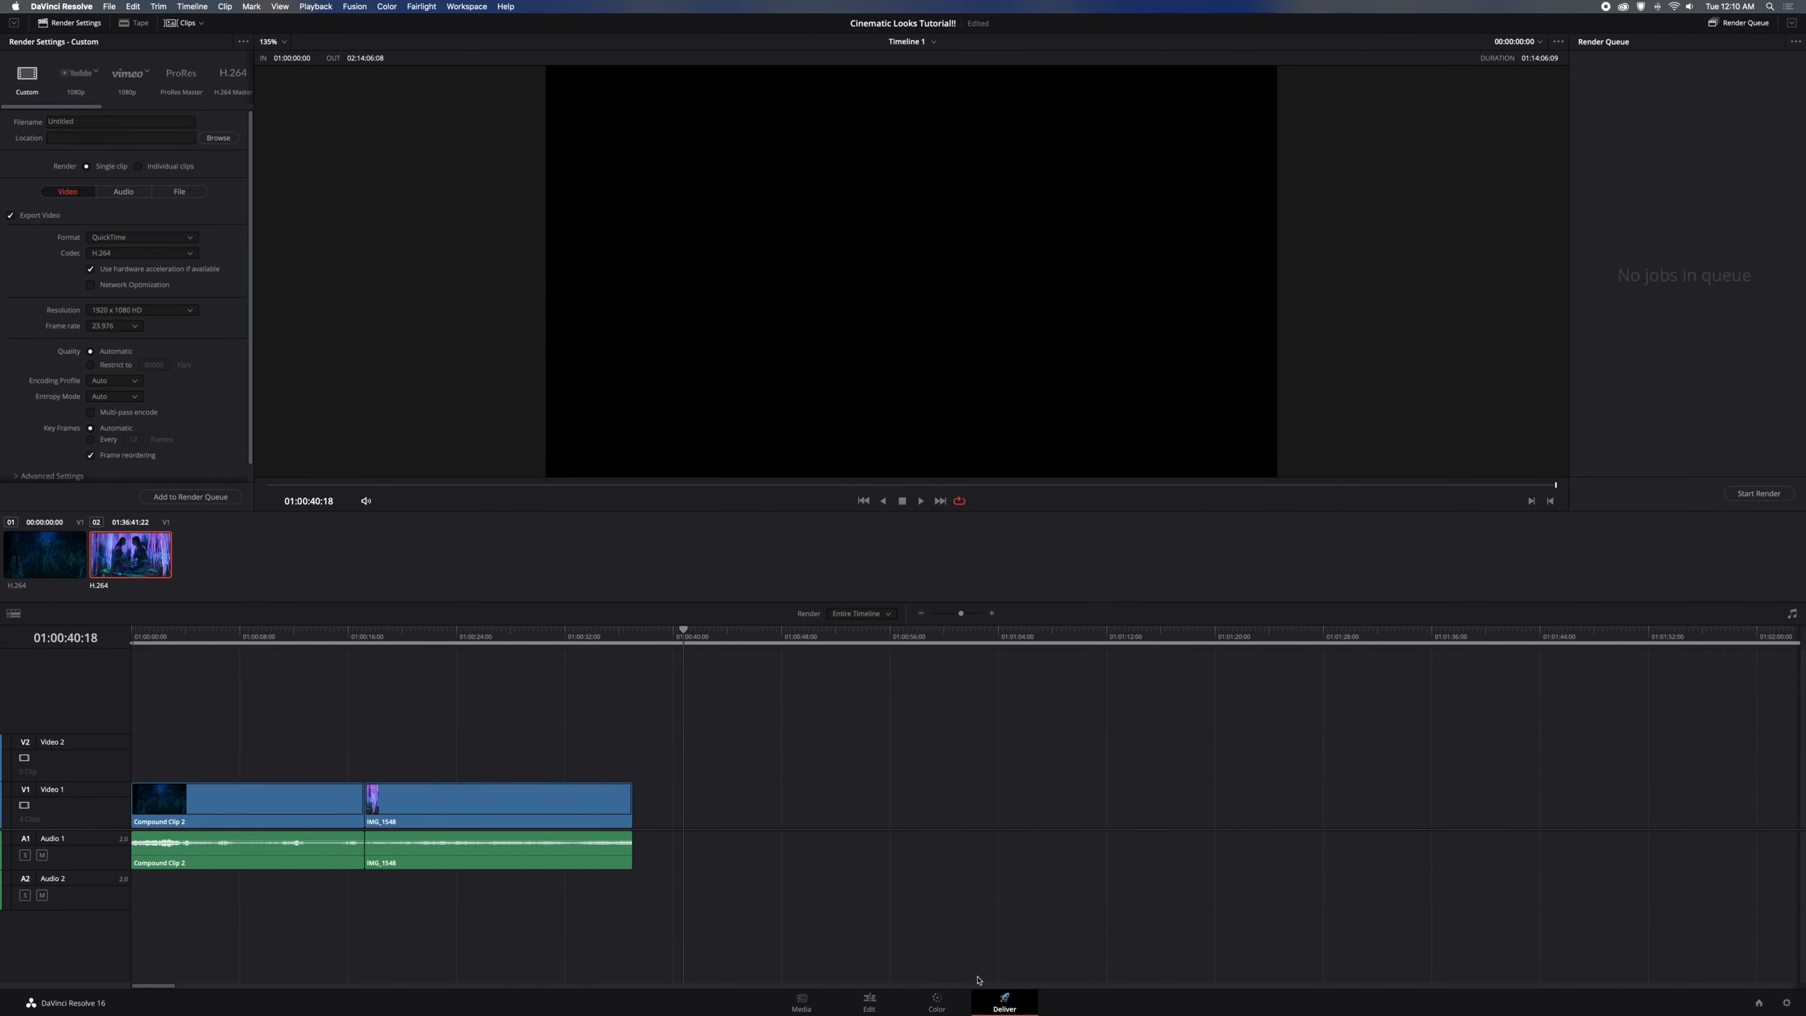
{"action": "left_click_drag", "start_coordinate": [343, 634], "coordinate": [131, 673]}
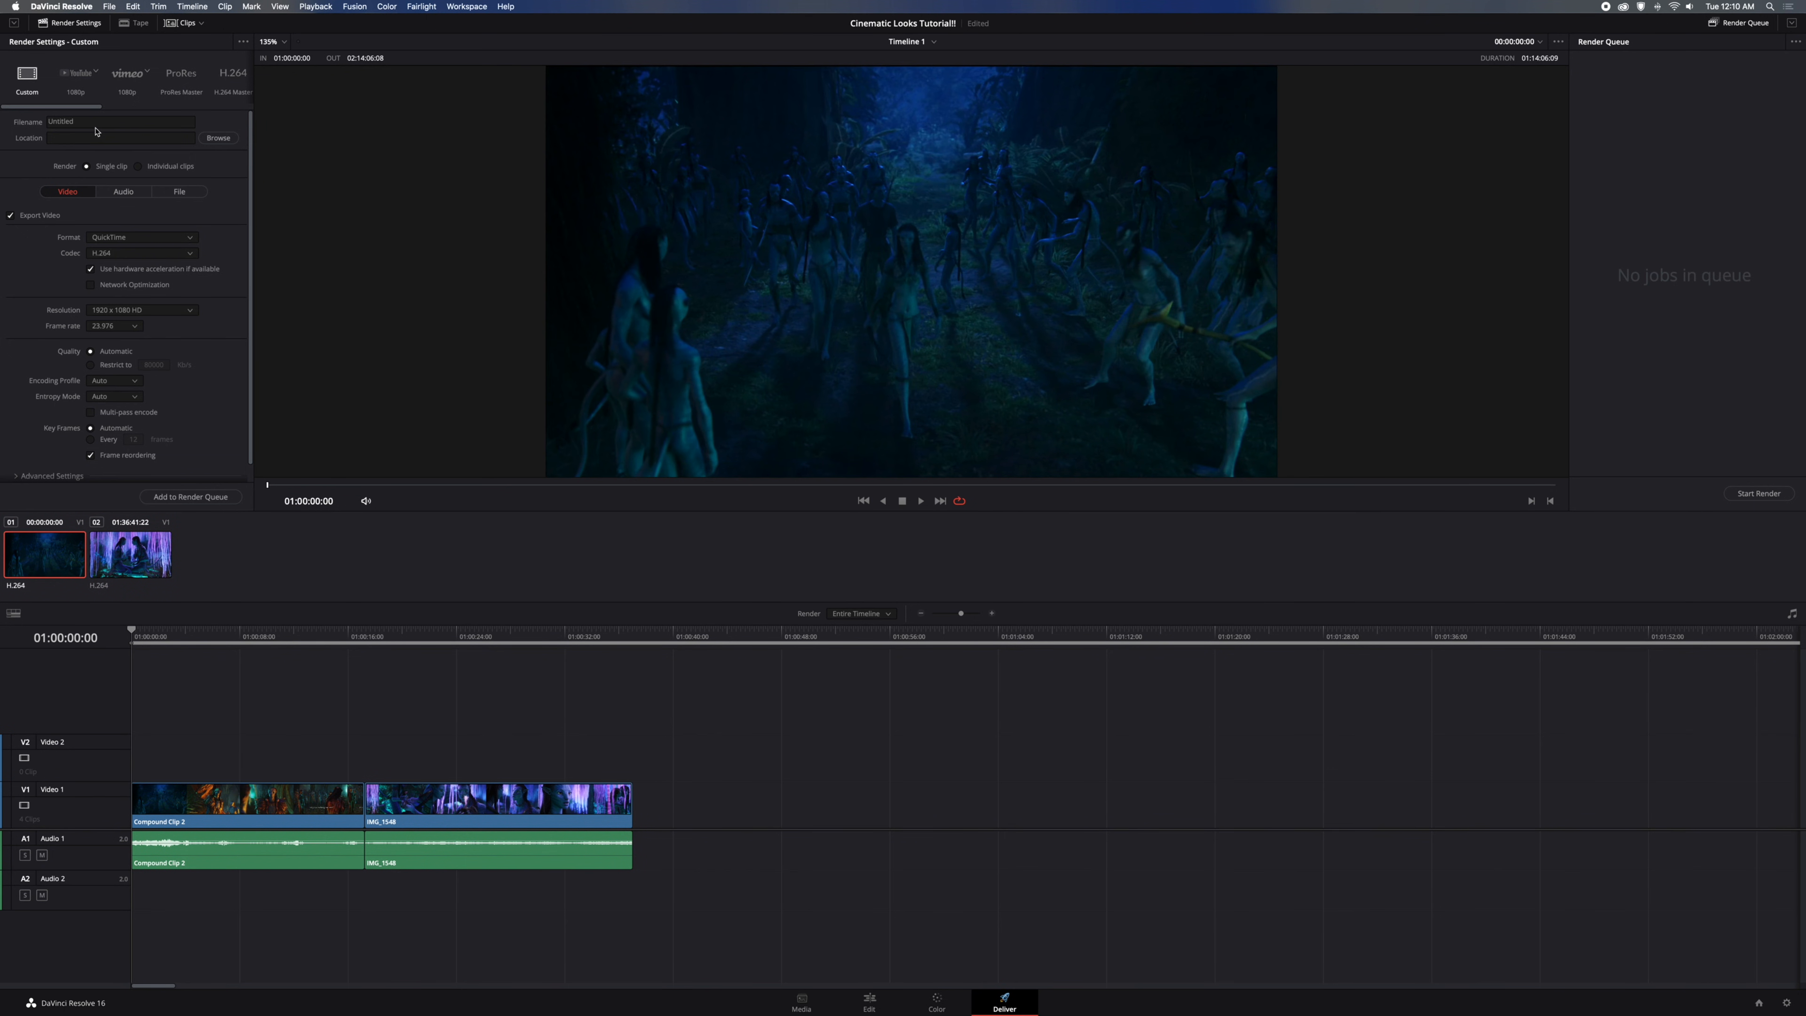
{"action": "double_click", "coordinate": [96, 124]}
{"action": "left_click", "coordinate": [96, 126]}
{"action": "type", "text": "Cinematic Look Fi"}
{"action": "left_click", "coordinate": [157, 139]}
{"action": "left_click", "coordinate": [221, 138]}
{"action": "left_click", "coordinate": [705, 345]}
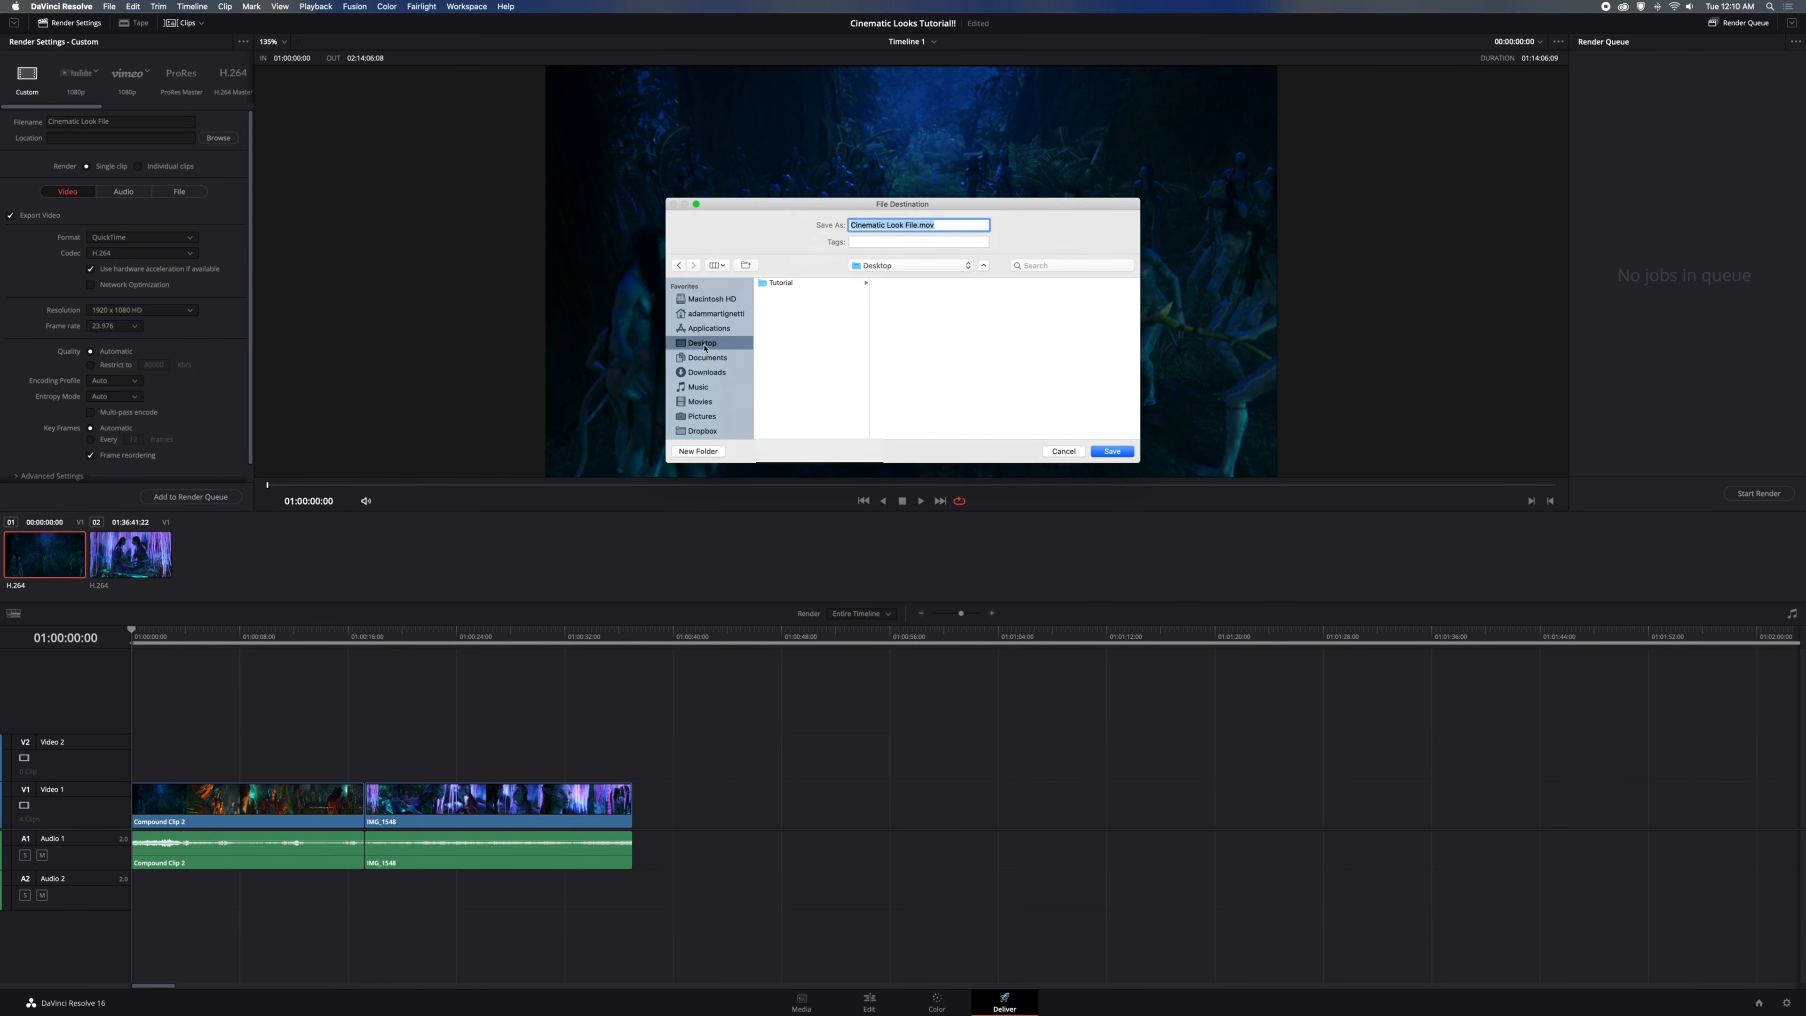
{"action": "left_click", "coordinate": [1113, 452]}
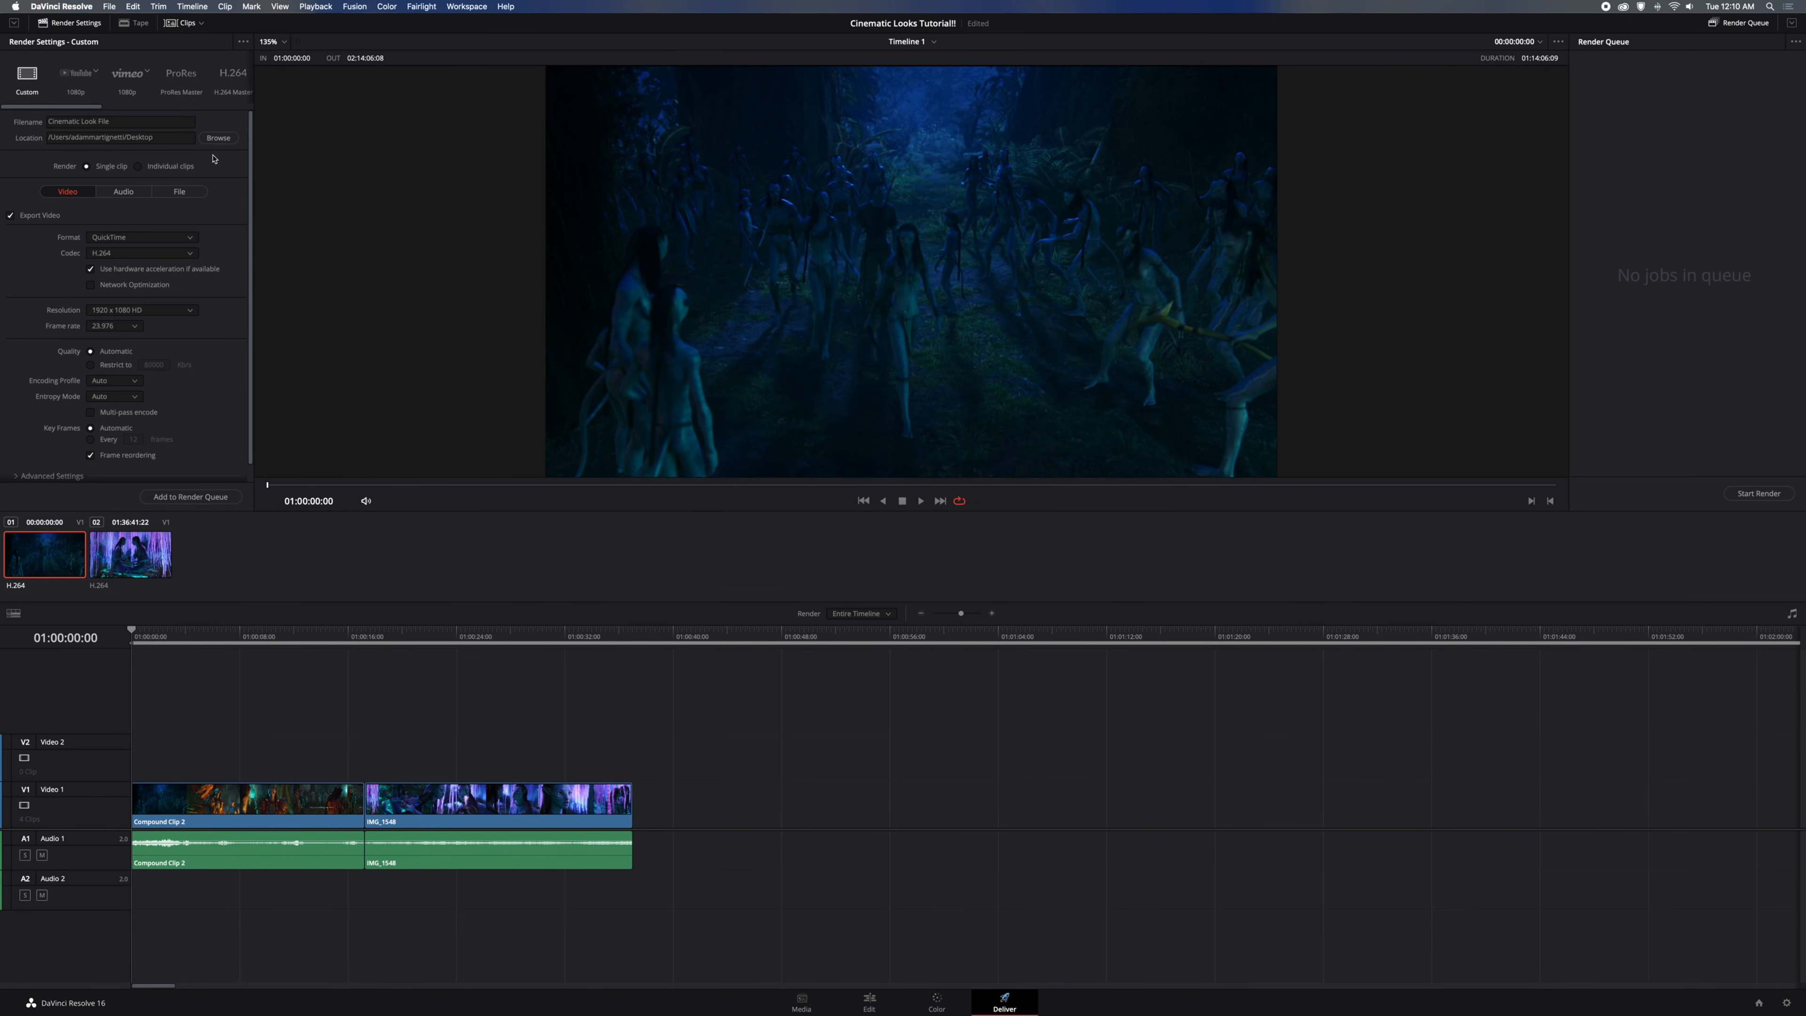
Set the codec to Apple ProRes, retain sub-black and super-white data, and force sizing and debayer to highest quality
{"action": "left_click", "coordinate": [88, 253]}
{"action": "left_click", "coordinate": [93, 268]}
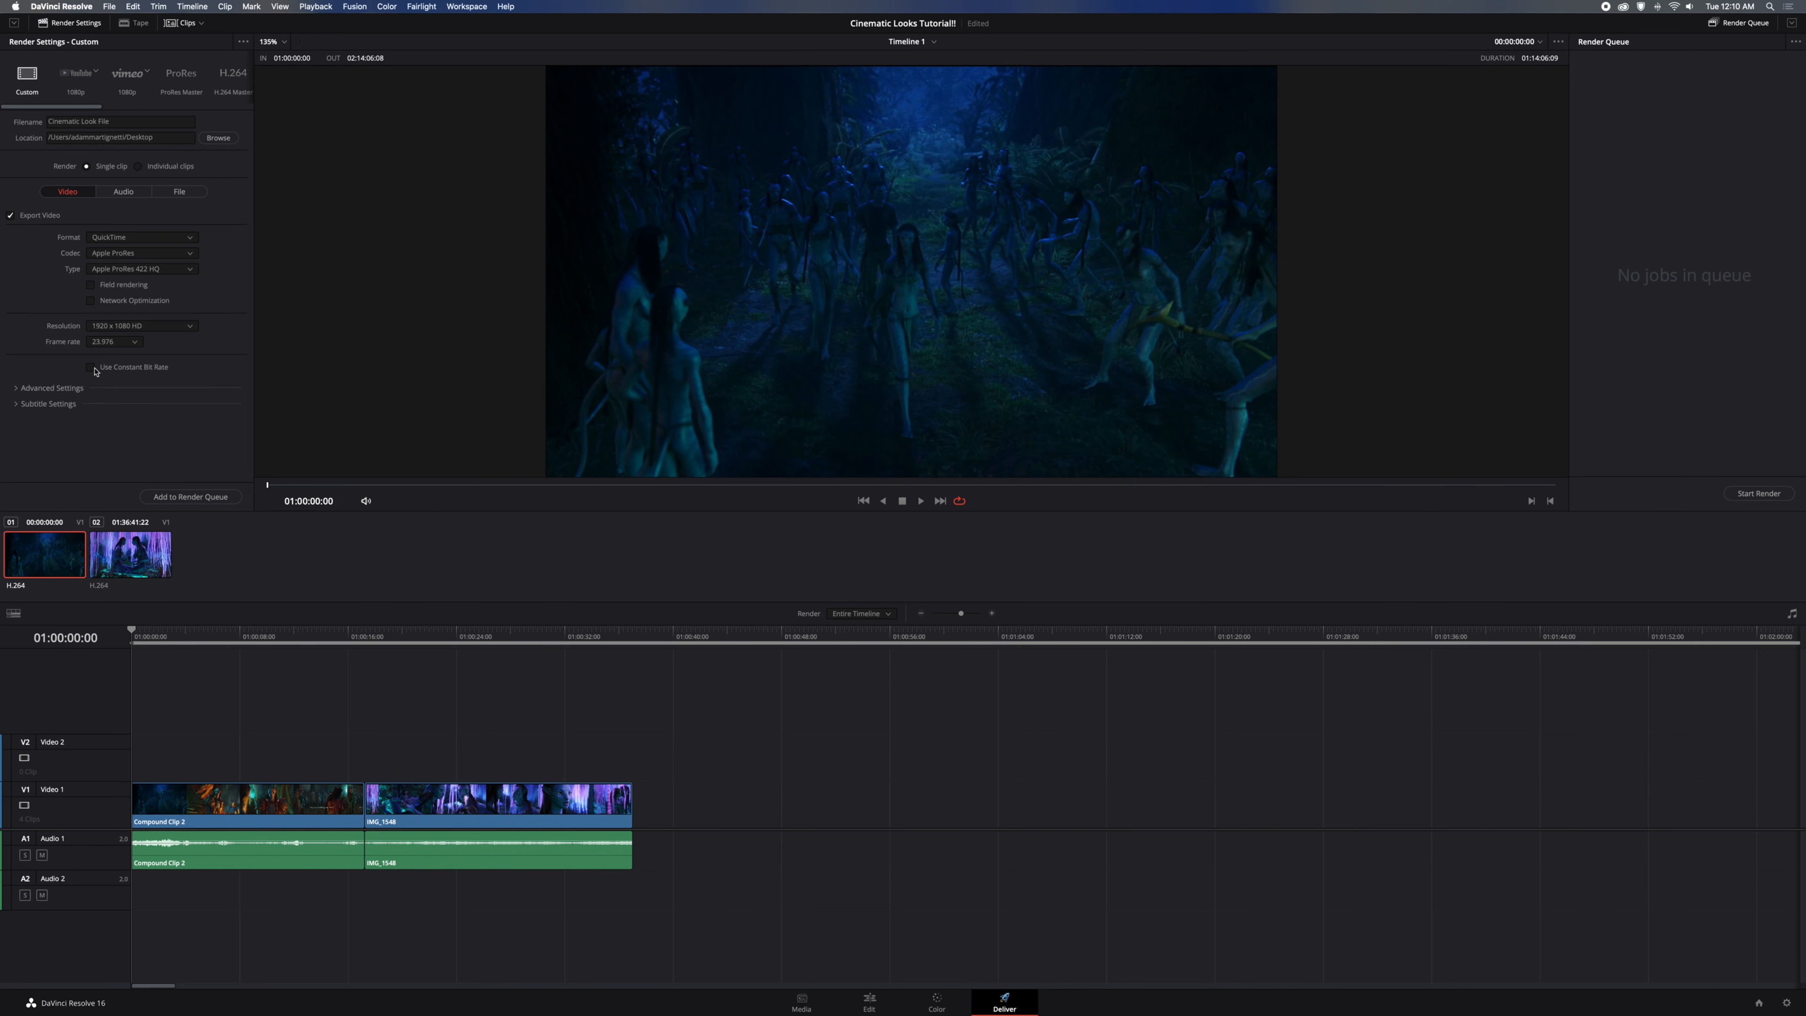
{"action": "left_click", "coordinate": [44, 388]}
{"action": "scroll", "coordinate": [38, 375], "scroll_direction": "down", "scroll_amount": 3}
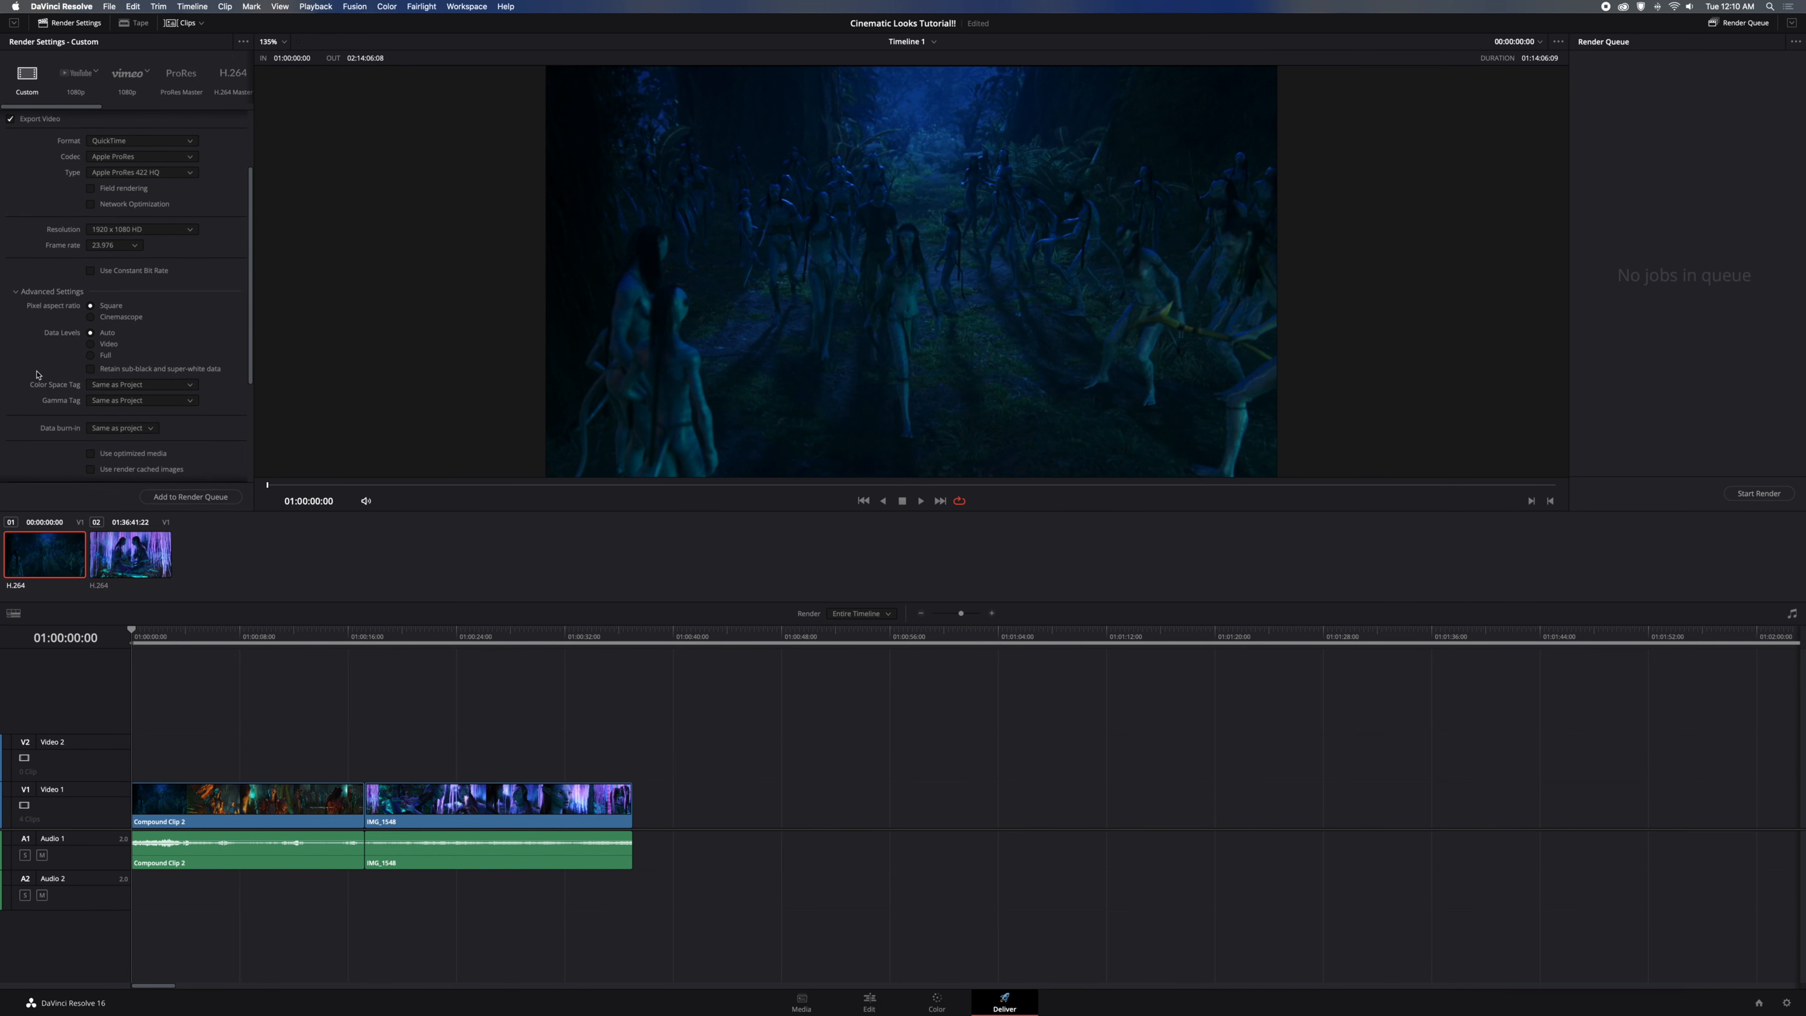
{"action": "left_click", "coordinate": [89, 369]}
{"action": "scroll", "coordinate": [62, 370], "scroll_direction": "down", "scroll_amount": 5}
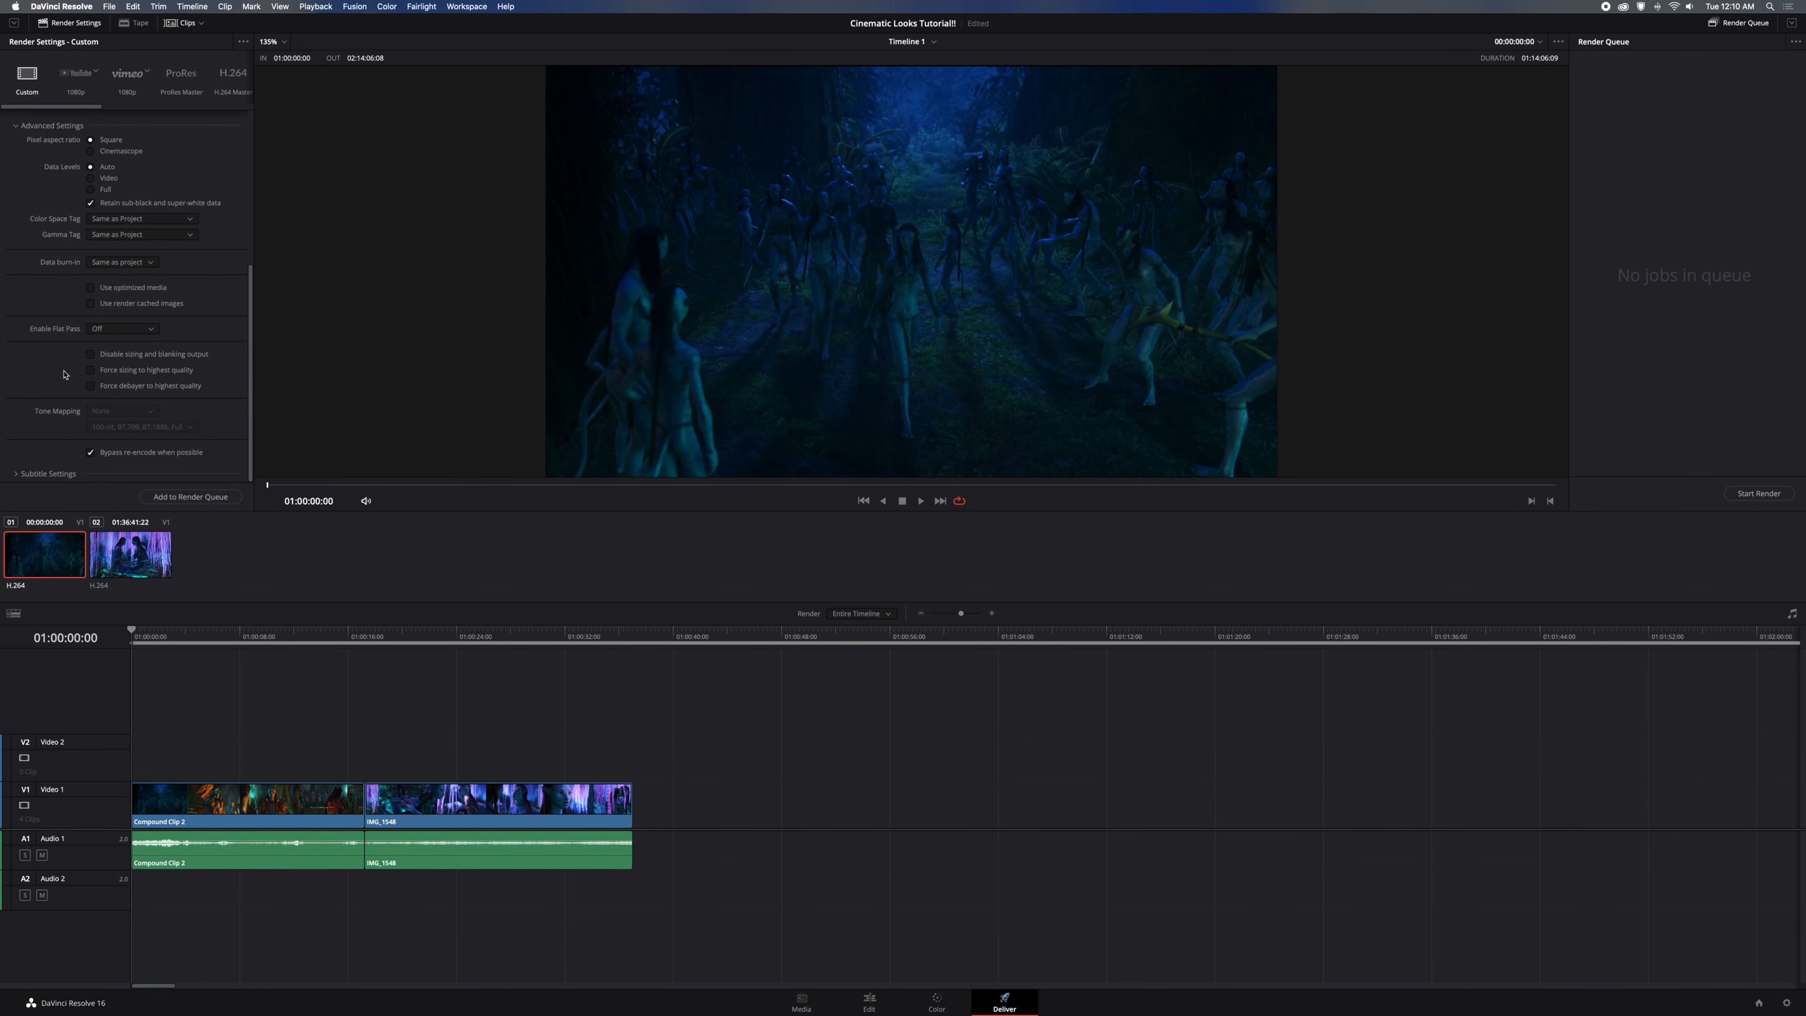
{"action": "left_click", "coordinate": [93, 355]}
{"action": "left_click", "coordinate": [93, 355]}
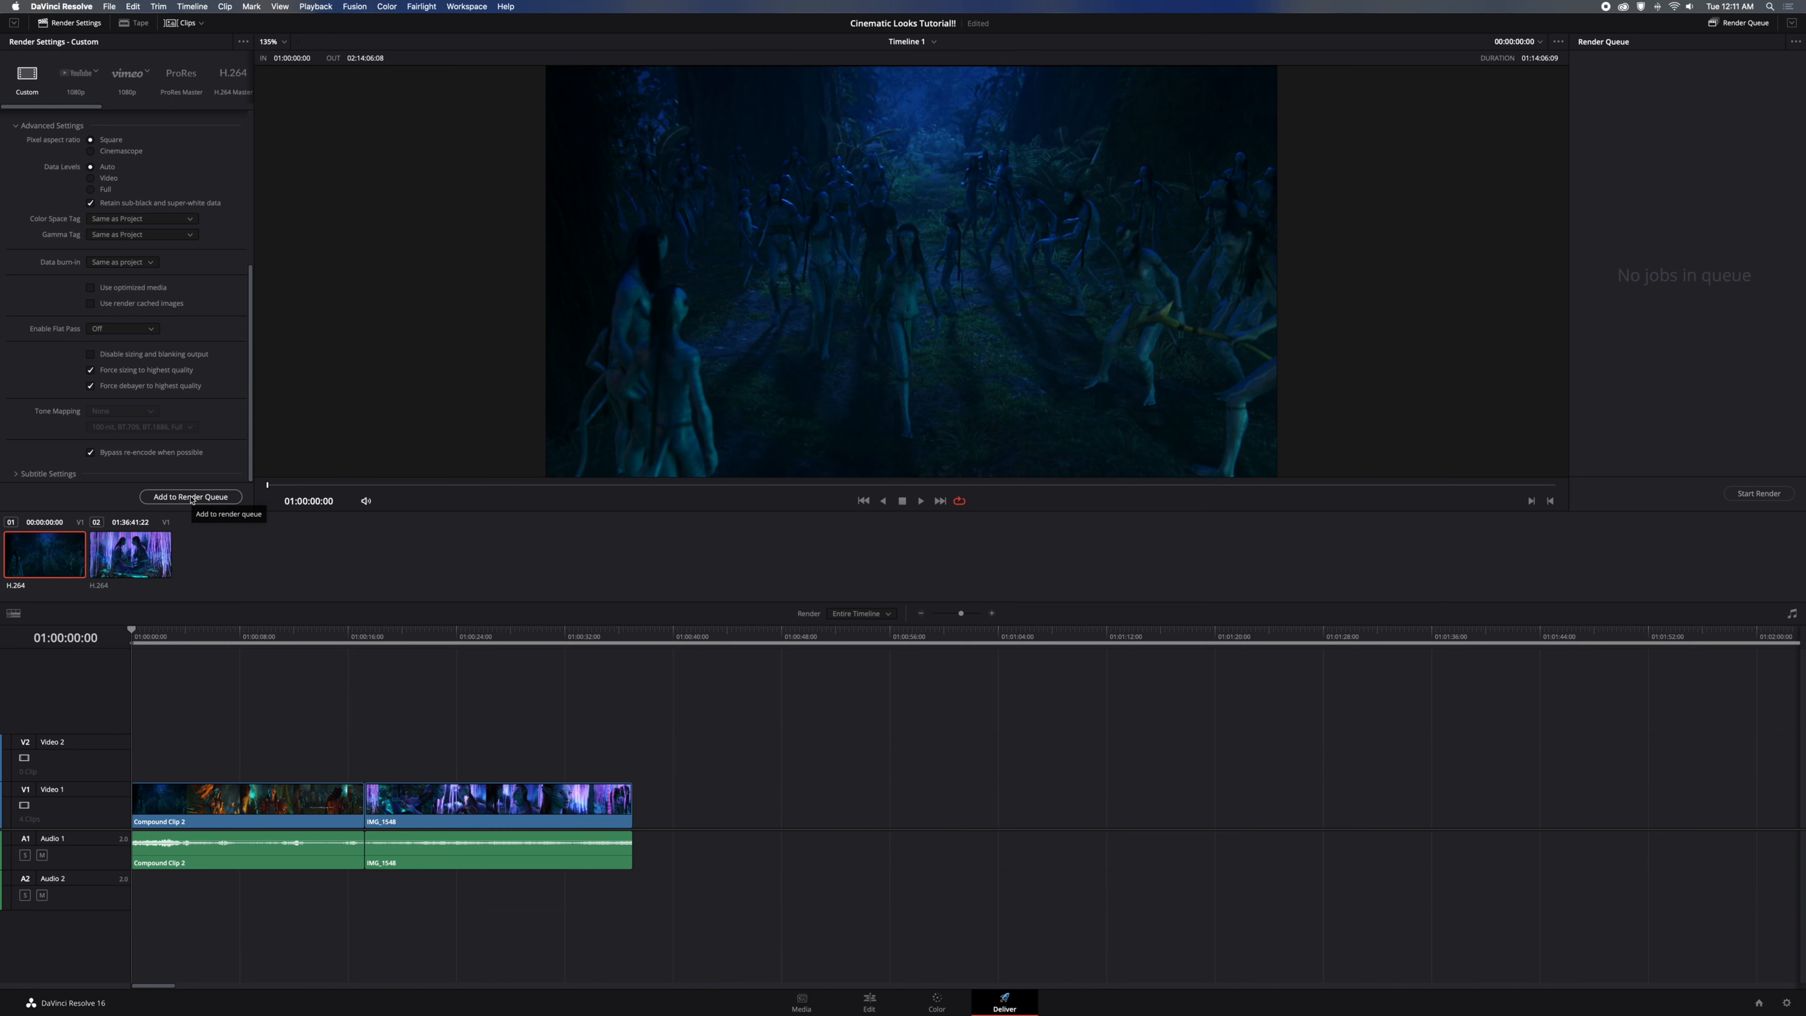
Mark the render out point at the end of the second clip, 01:00:37:01, and return to the first frame
{"action": "left_click", "coordinate": [633, 640]}
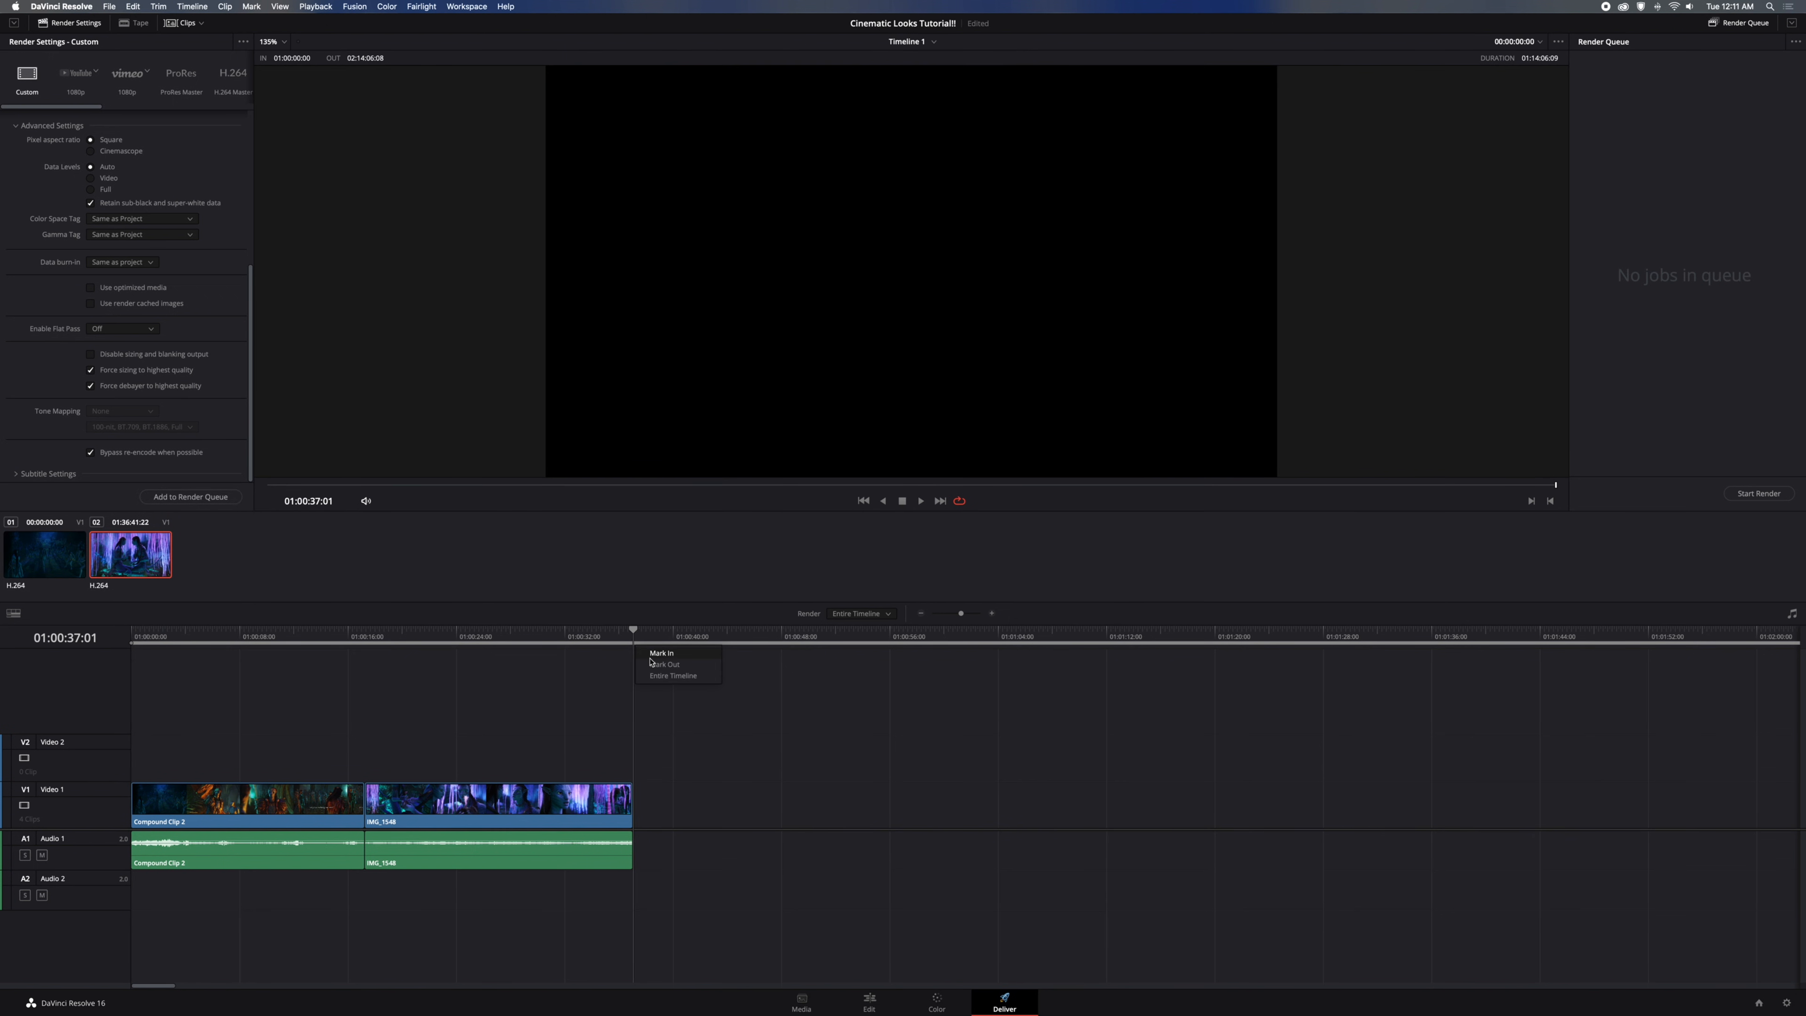
{"action": "key", "text": "o"}
{"action": "left_click", "coordinate": [589, 642]}
{"action": "key", "text": "Home"}
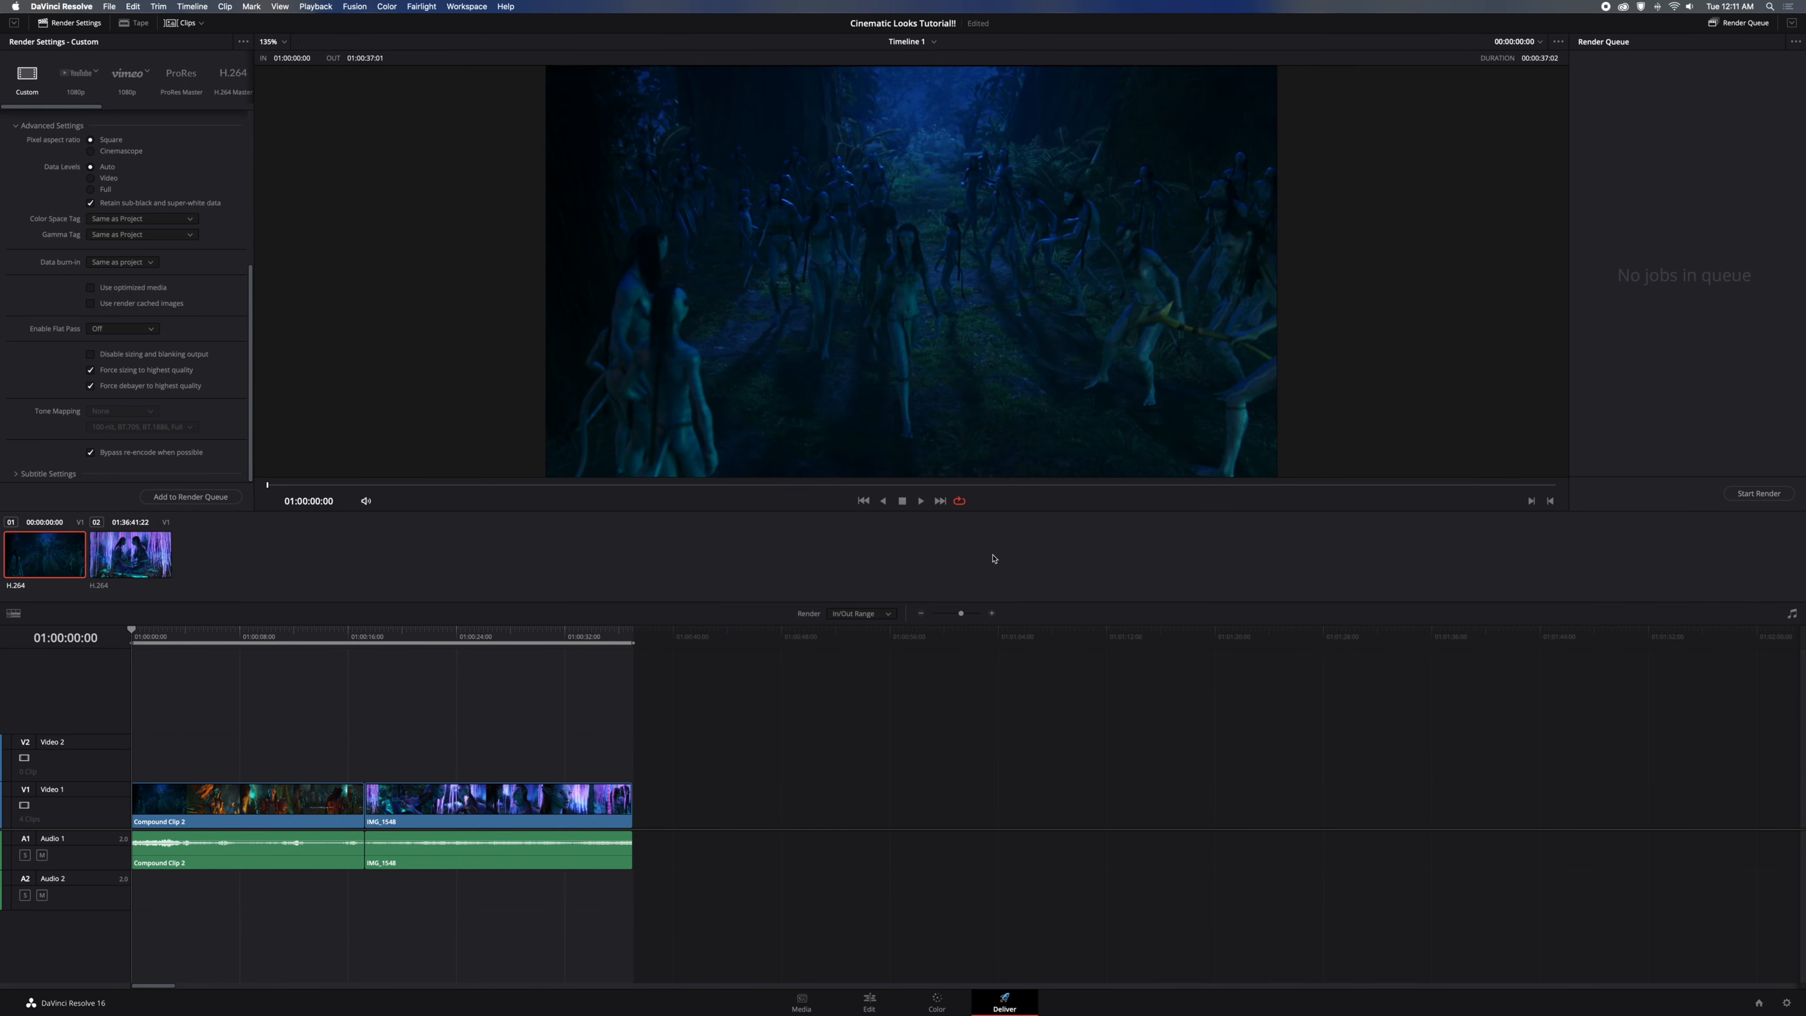
Add the timeline to the render queue and start rendering the job
{"action": "left_click", "coordinate": [201, 498]}
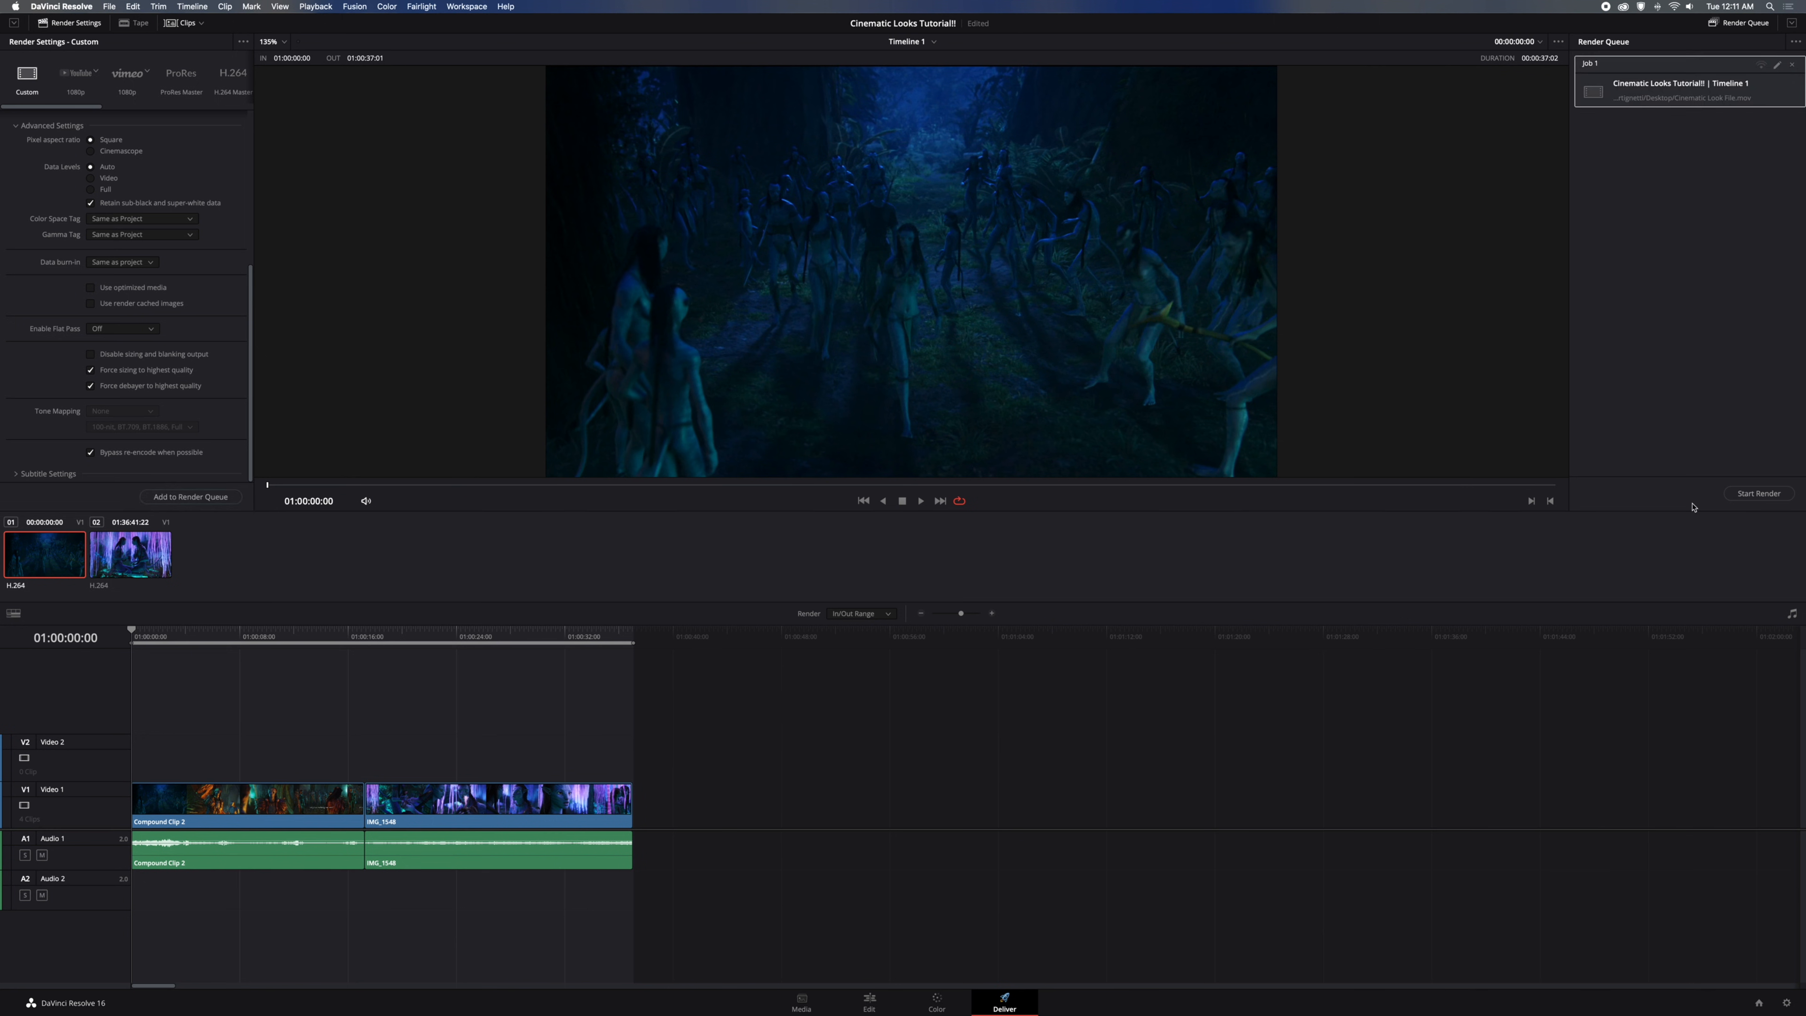
{"action": "left_click", "coordinate": [1771, 494]}
{"action": "left_click", "coordinate": [1657, 396]}
On the Edit page, apply 2.40 output blanking to the timeline for widescreen letterbox bars
{"action": "left_click", "coordinate": [869, 1002]}
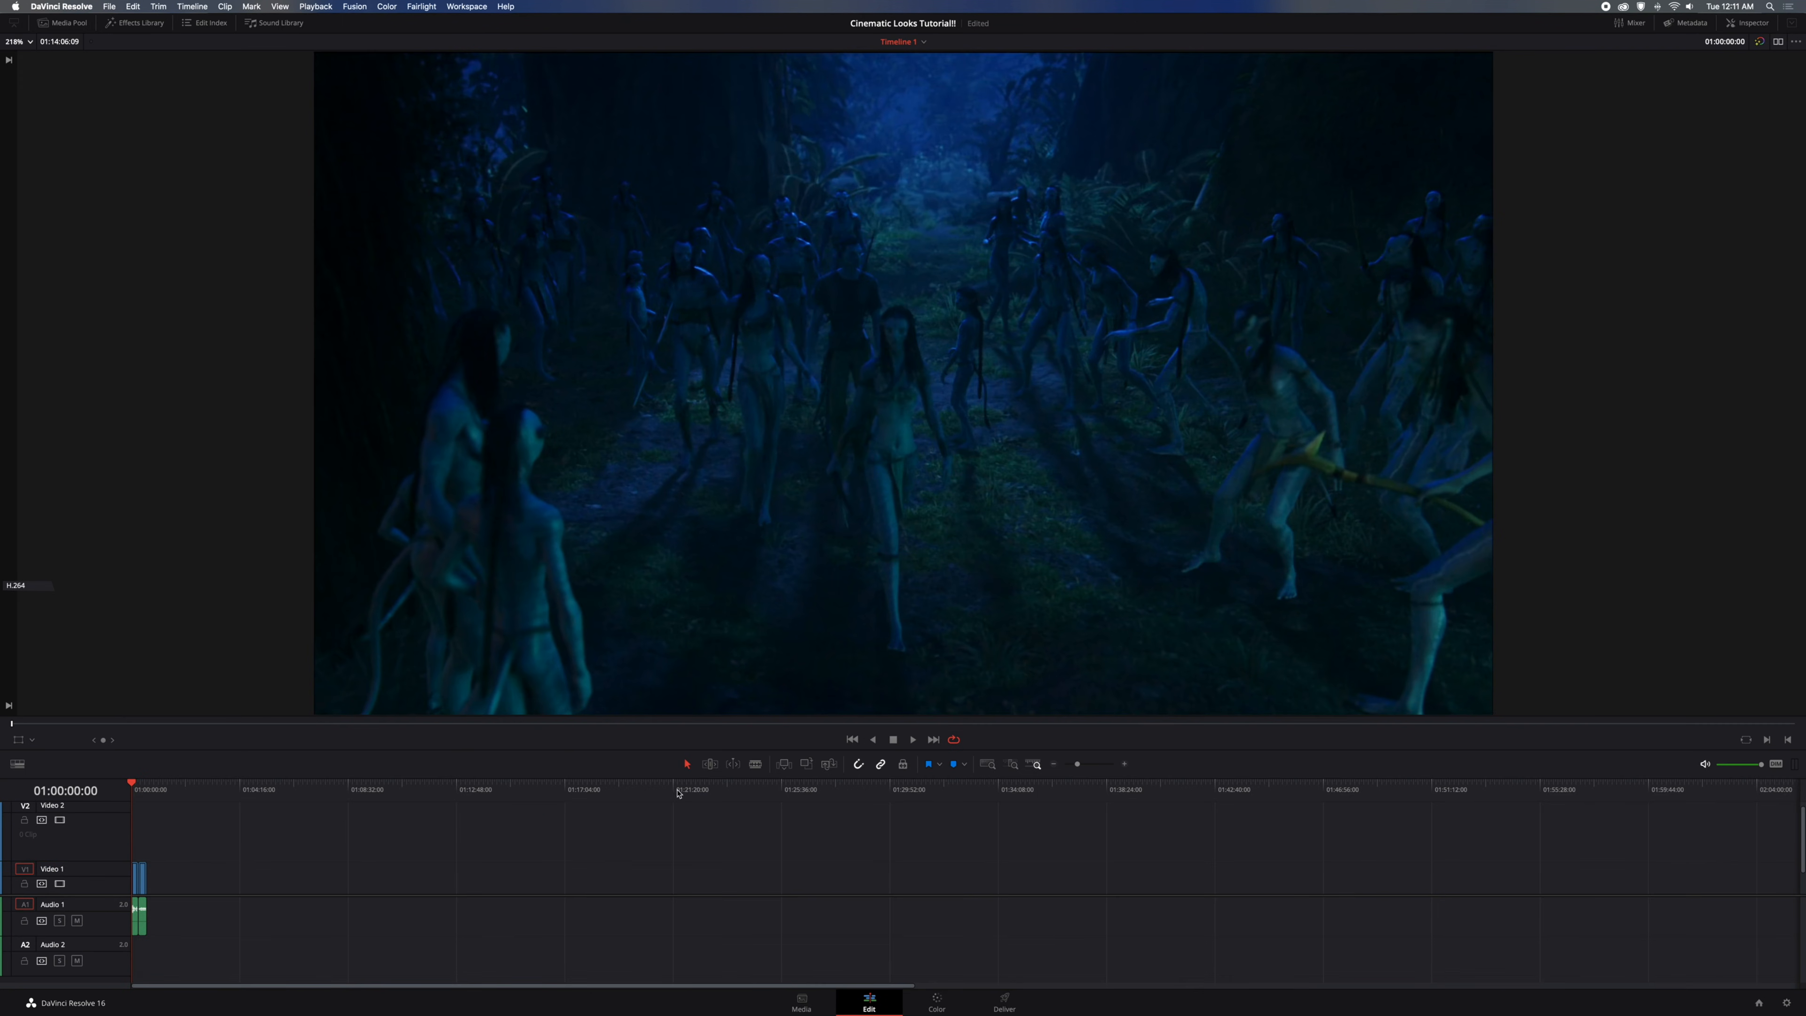
{"action": "left_click", "coordinate": [186, 7]}
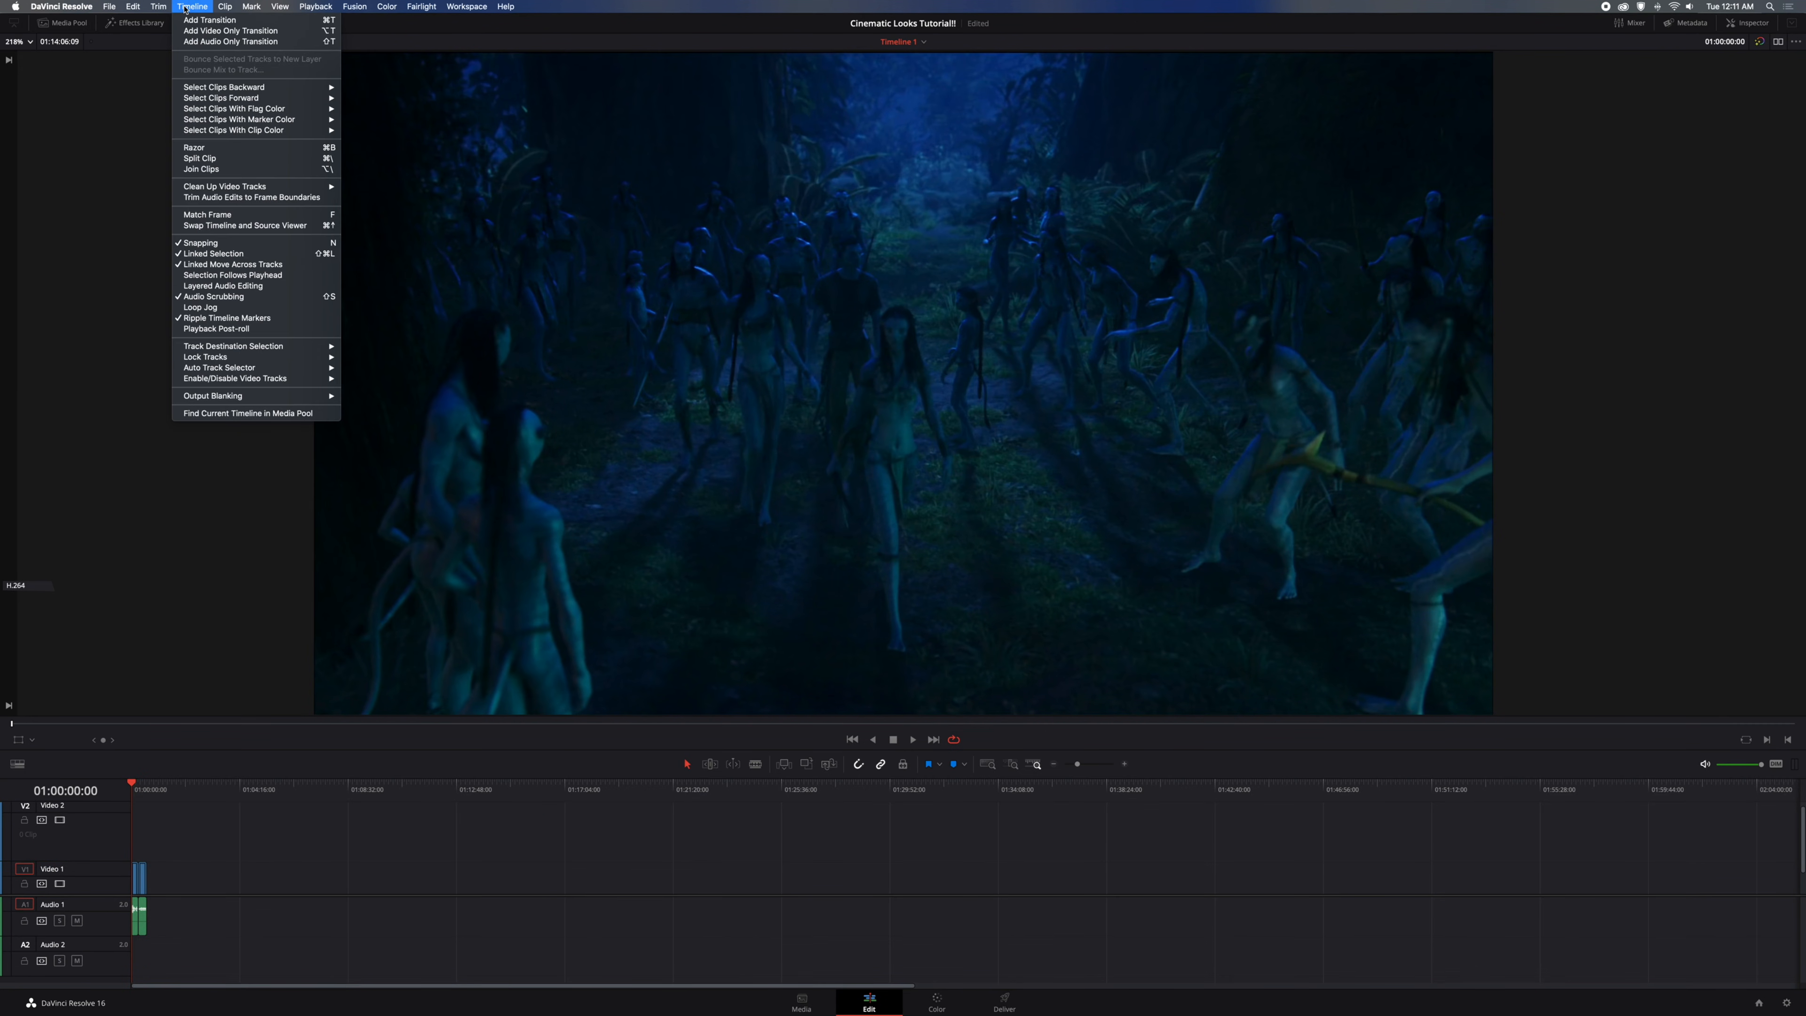
{"action": "mouse_move", "coordinate": [281, 395]}
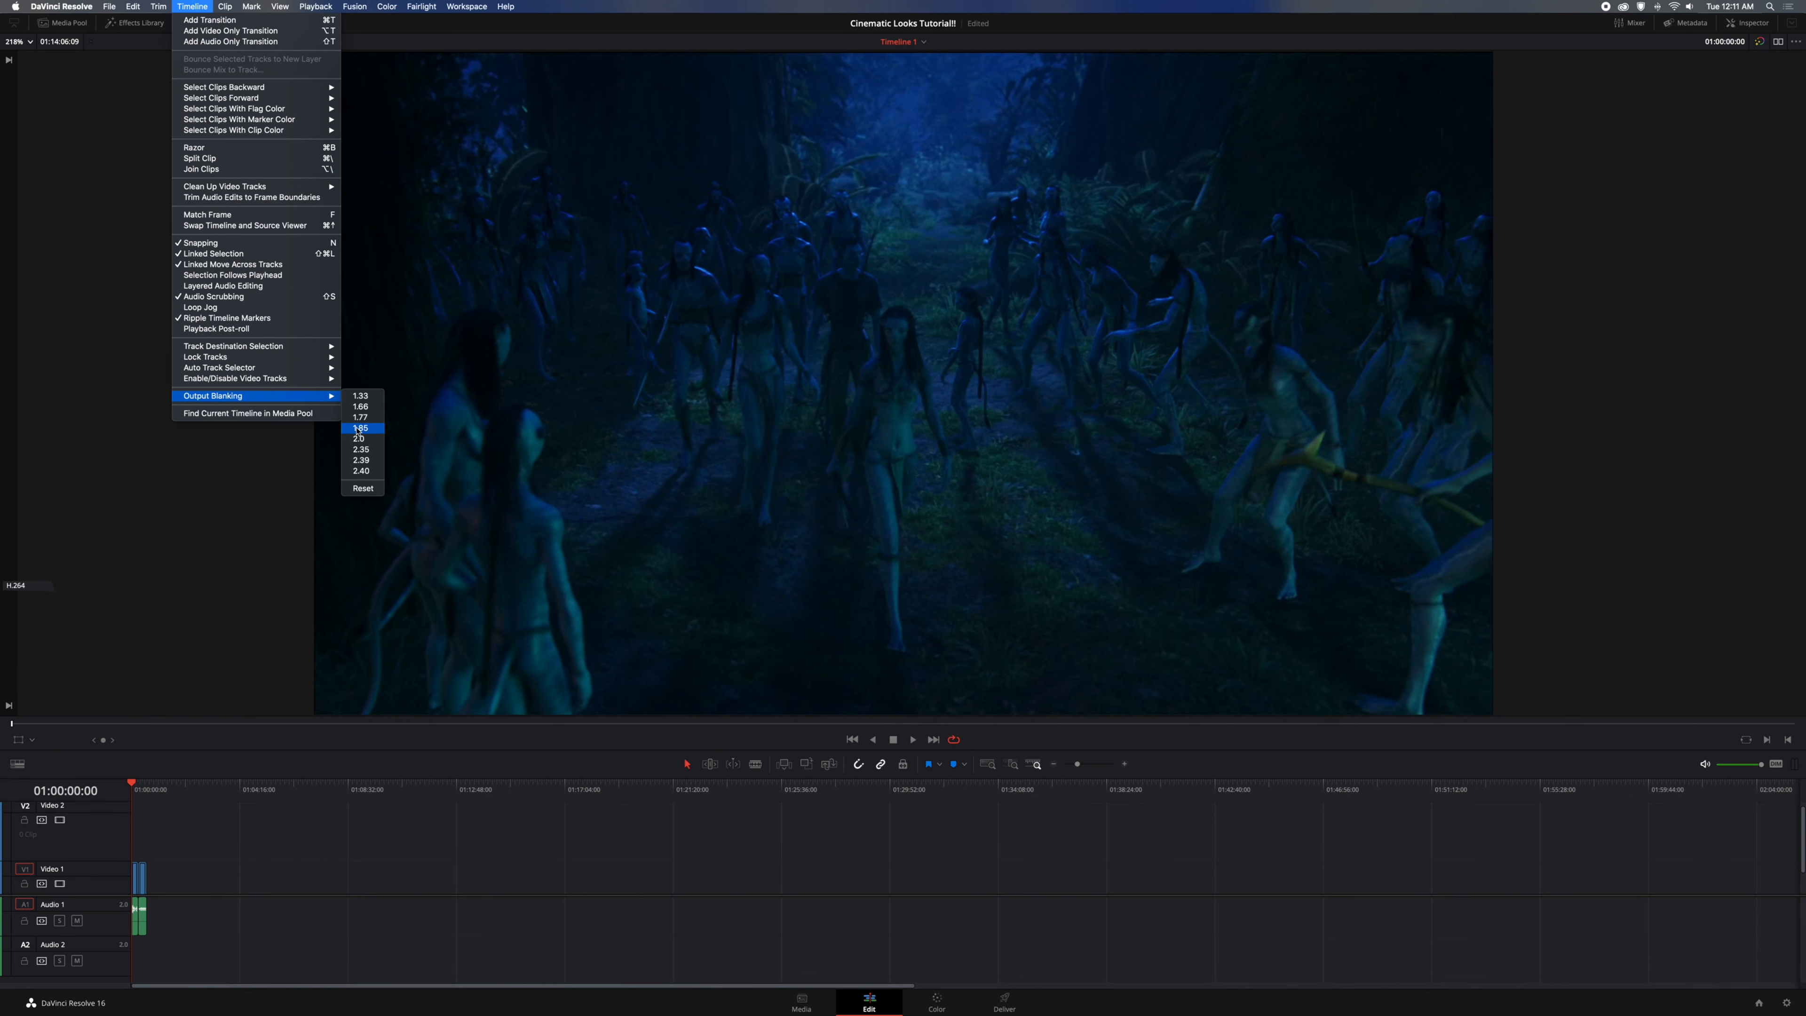
{"action": "left_click", "coordinate": [362, 471]}
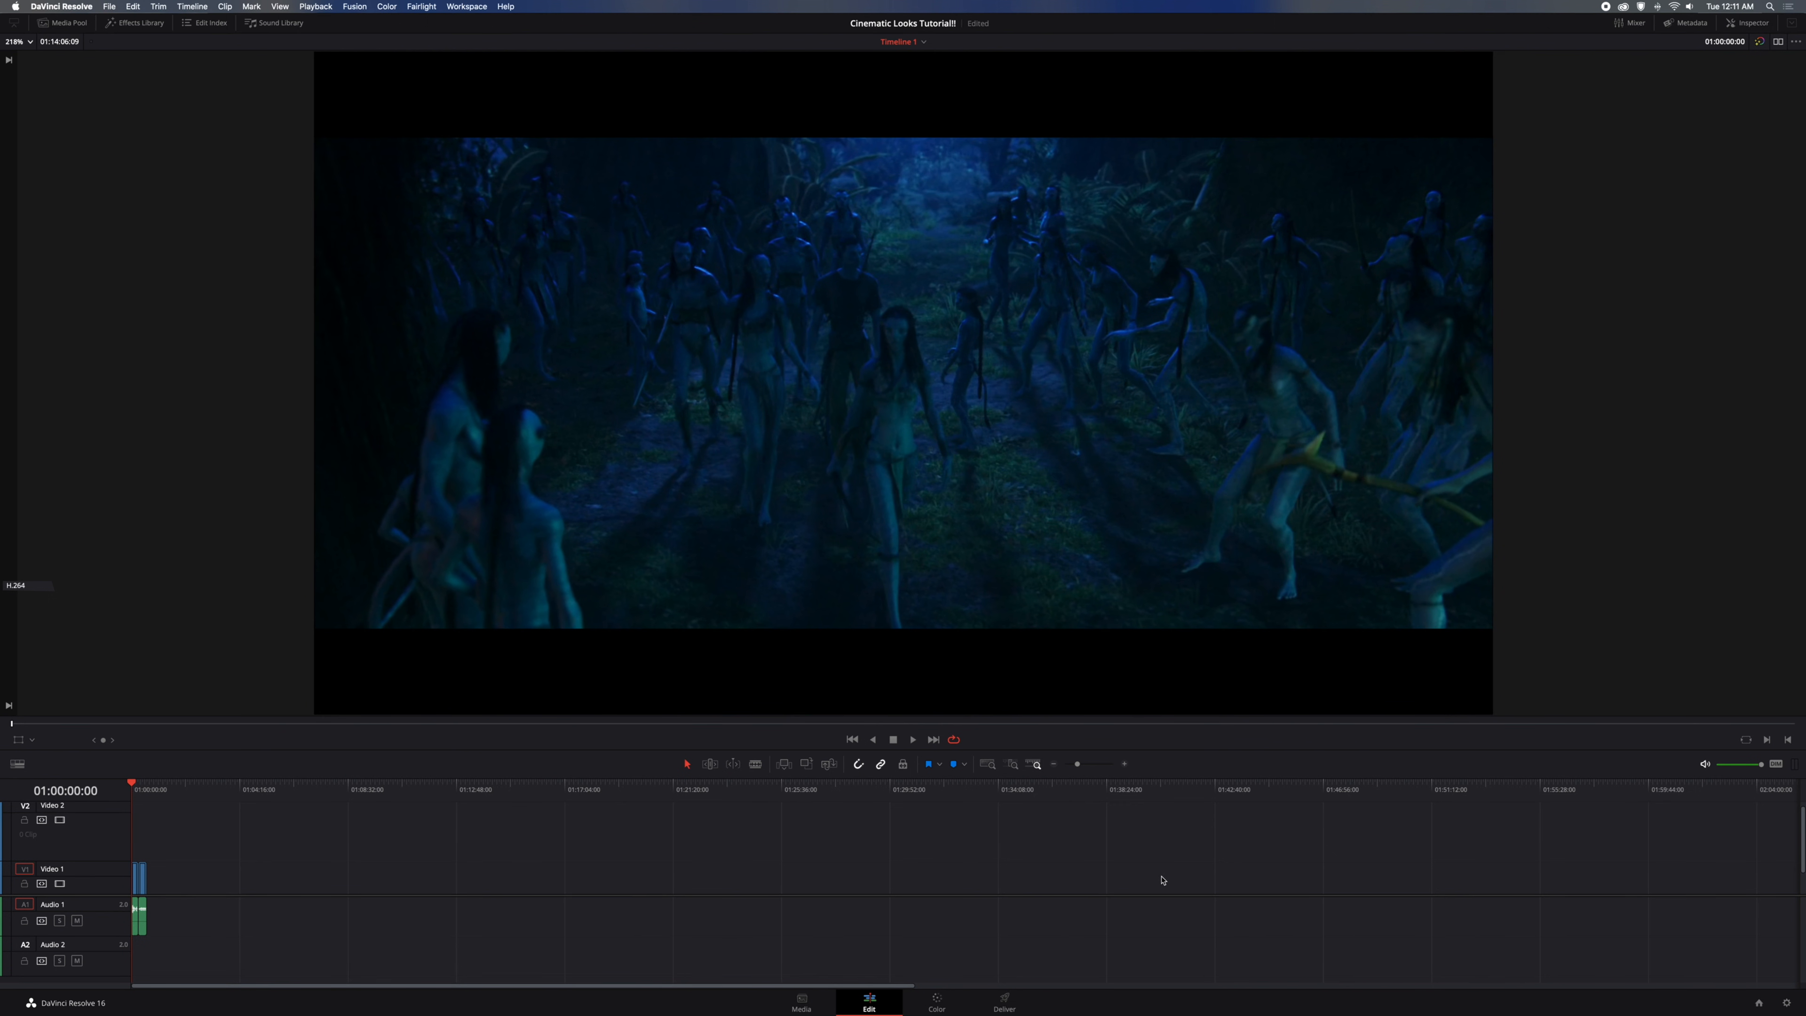